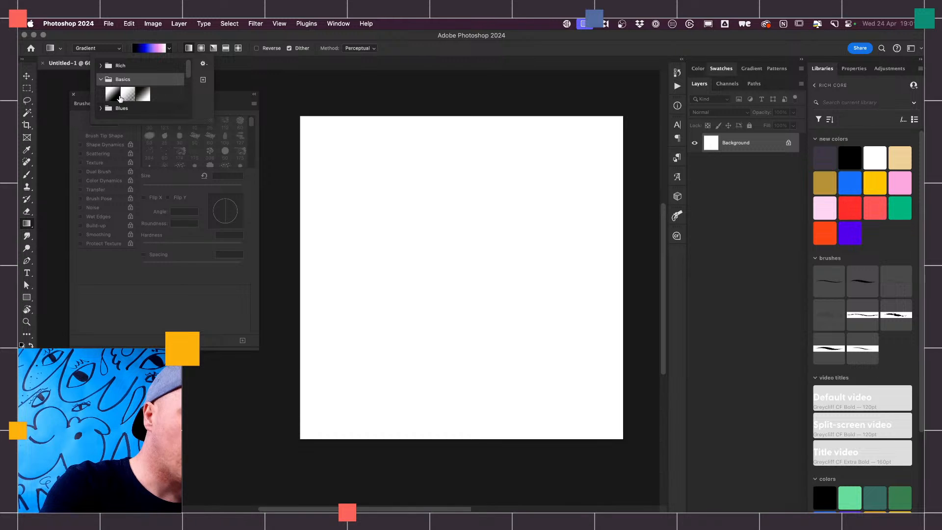
- Draw a horizontal black-and-white linear gradient across the canvas and add a Gradient Map adjustment layer above it
left_click(114, 94)
left_click_drag(336, 266, 595, 266)
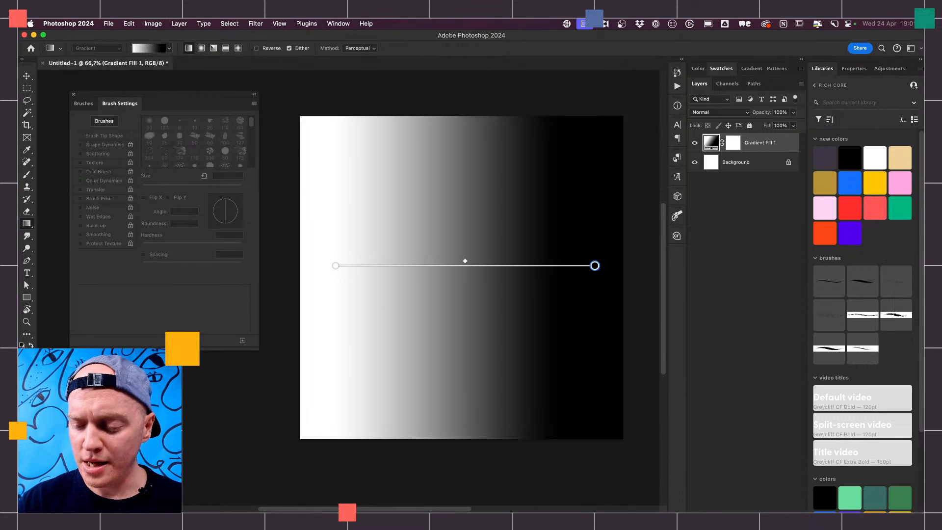
left_click(747, 520)
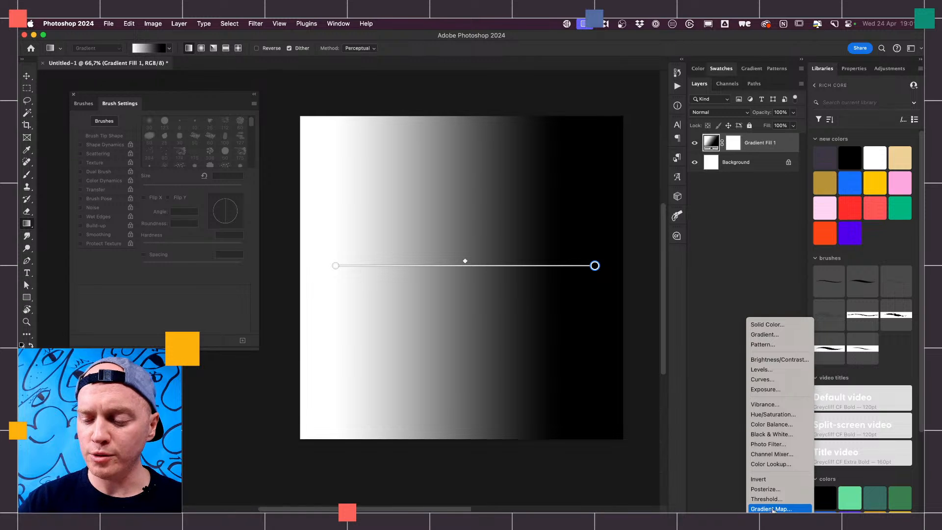
left_click(774, 509)
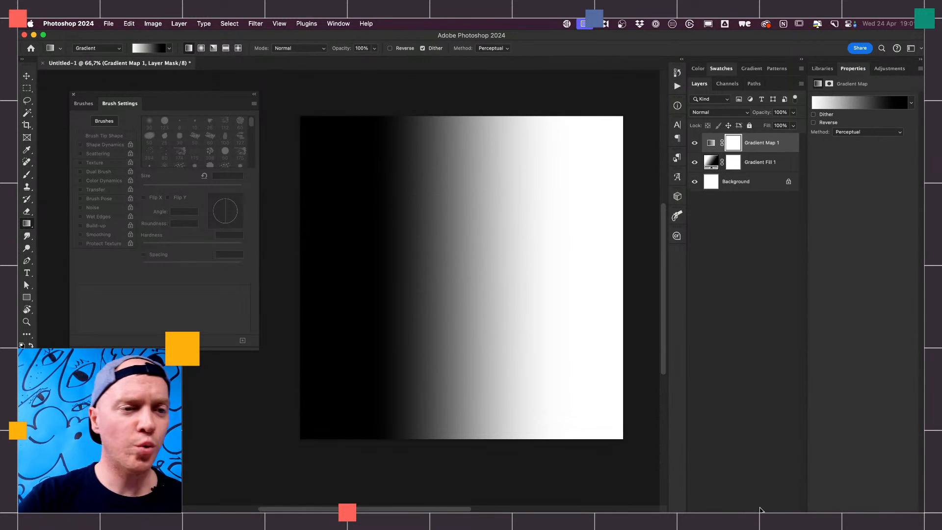
left_click(179, 24)
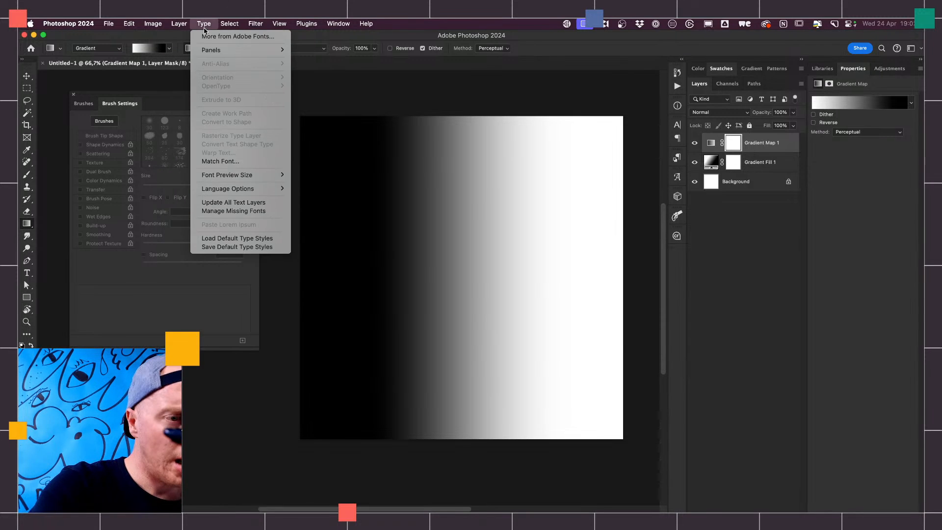
mouse_move(234, 147)
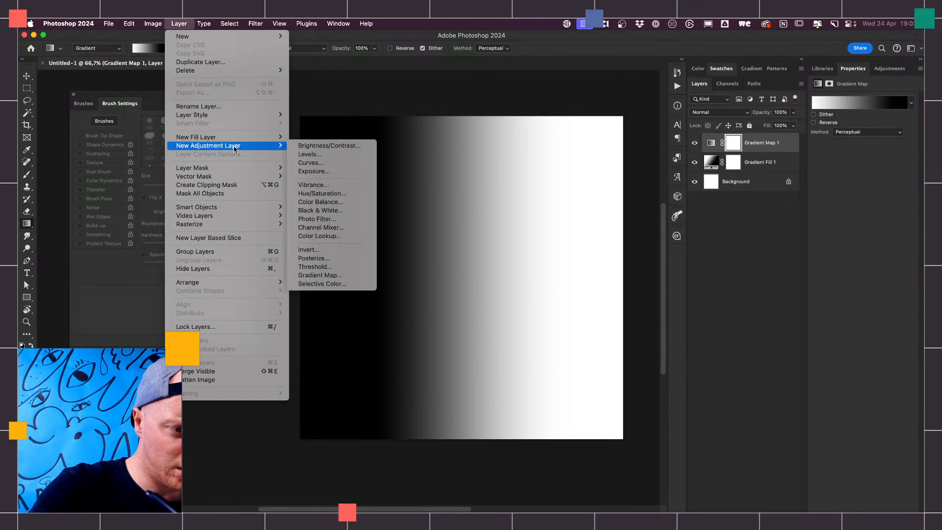
mouse_move(254, 117)
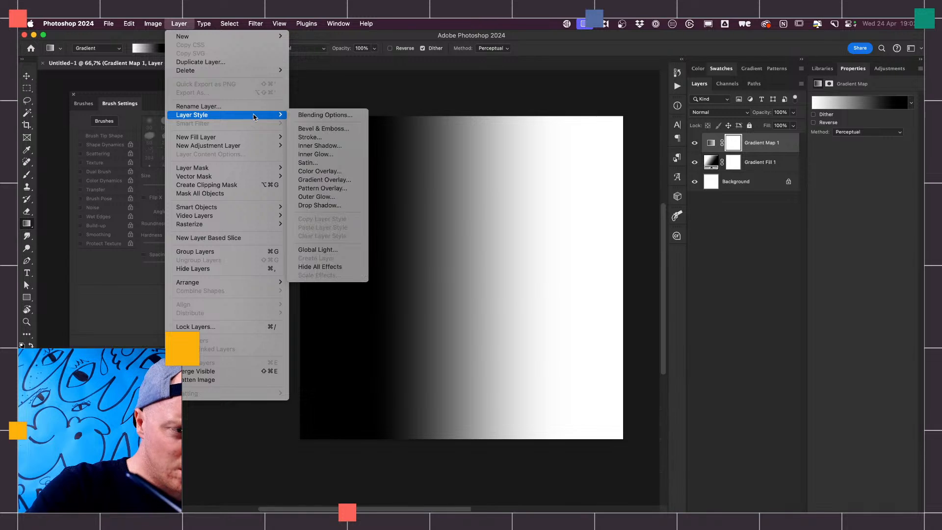
mouse_move(153, 24)
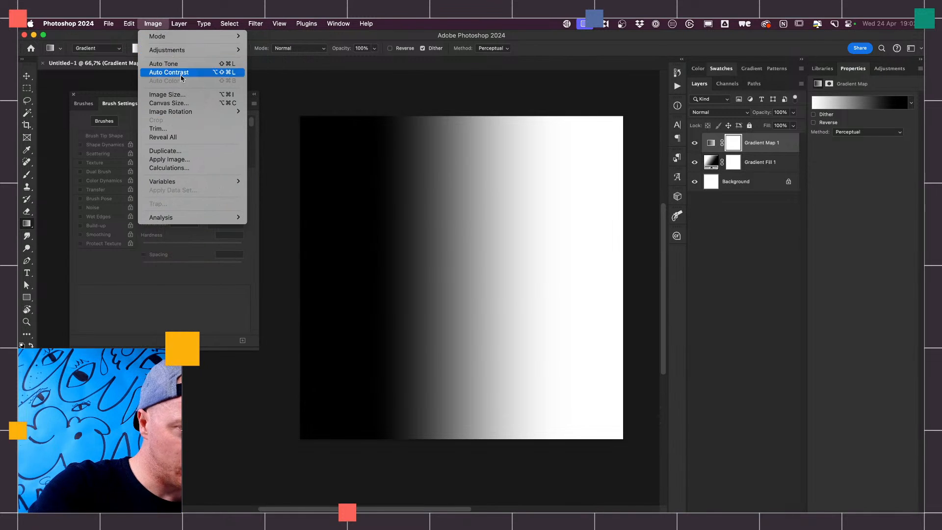
mouse_move(191, 116)
mouse_move(214, 53)
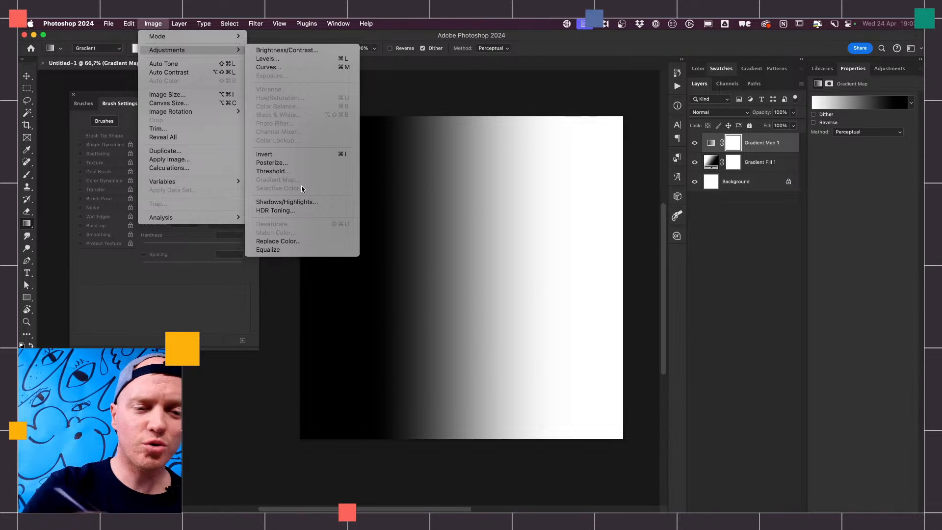
key("Escape")
left_click(747, 160)
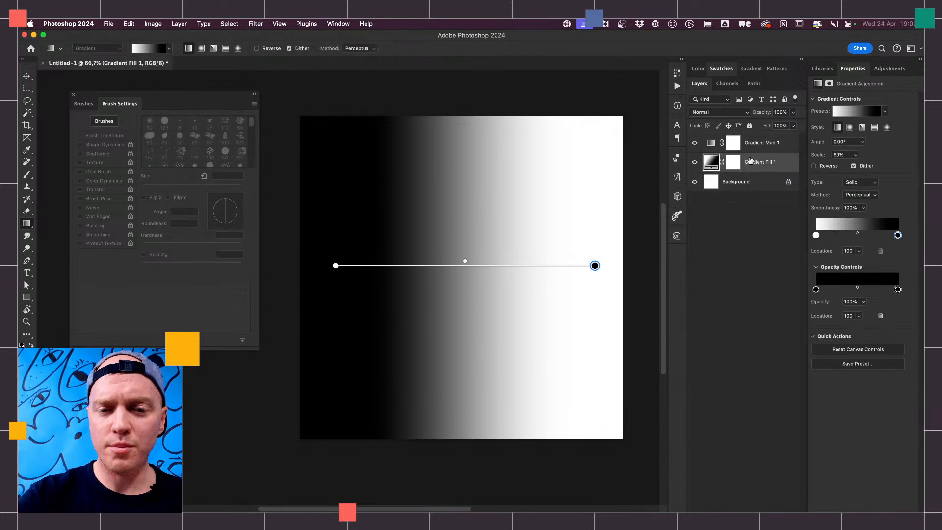
left_click(154, 24)
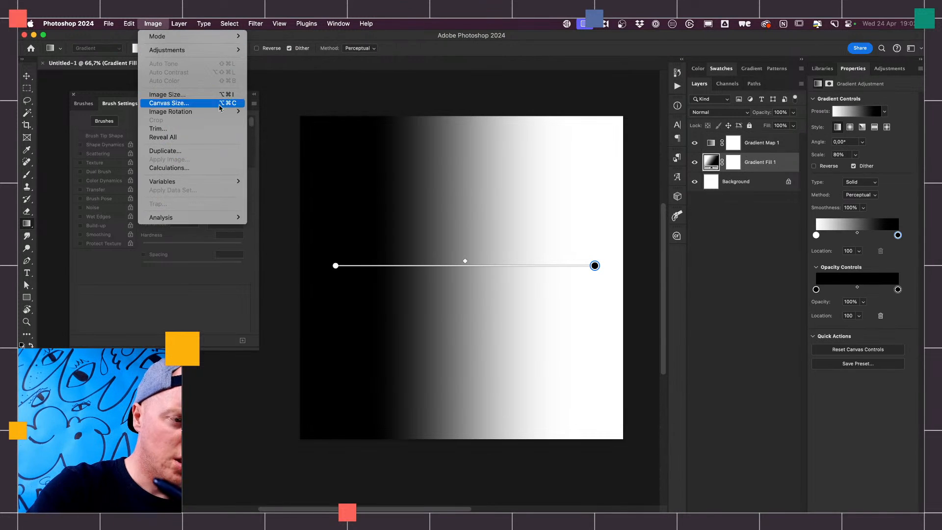
mouse_move(222, 111)
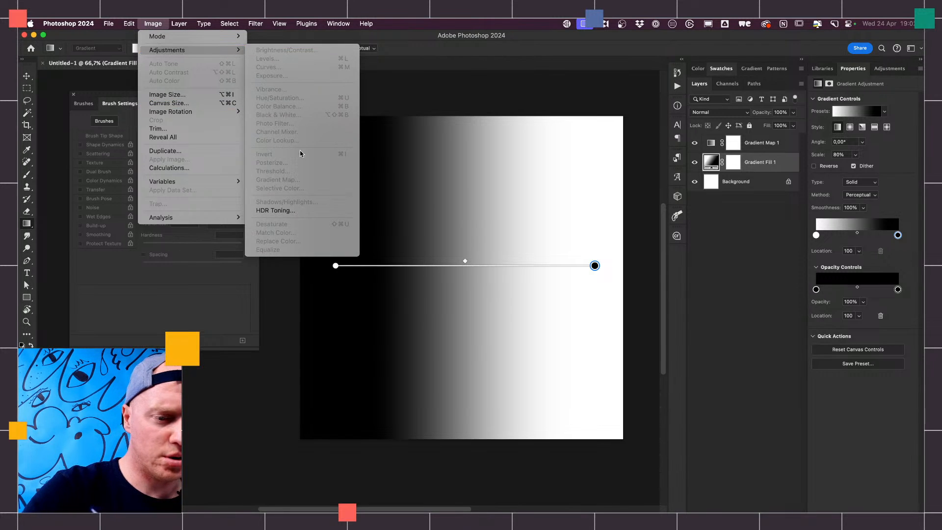
left_click(734, 229)
- Try a Gradient Map adjustment applied directly to the Background layer, comparing it with undo and redo before undoing it
left_click(741, 182)
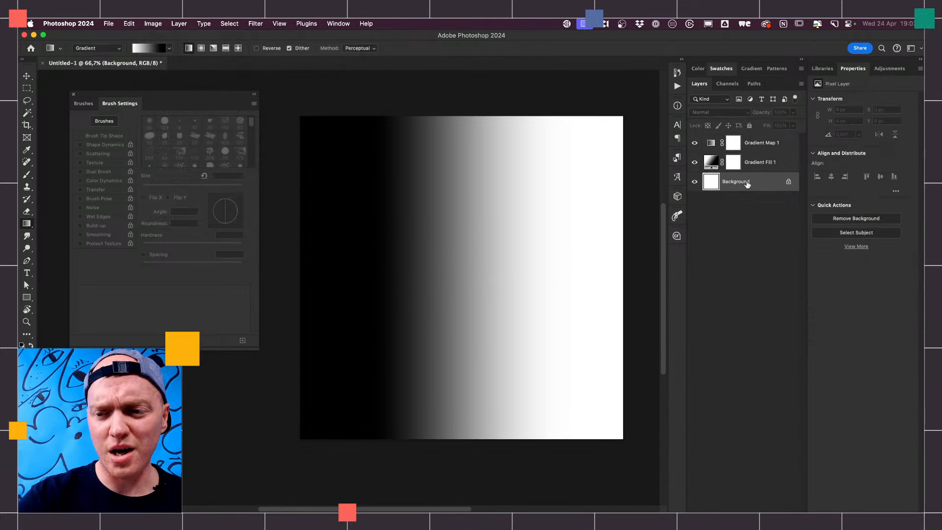
left_click(153, 24)
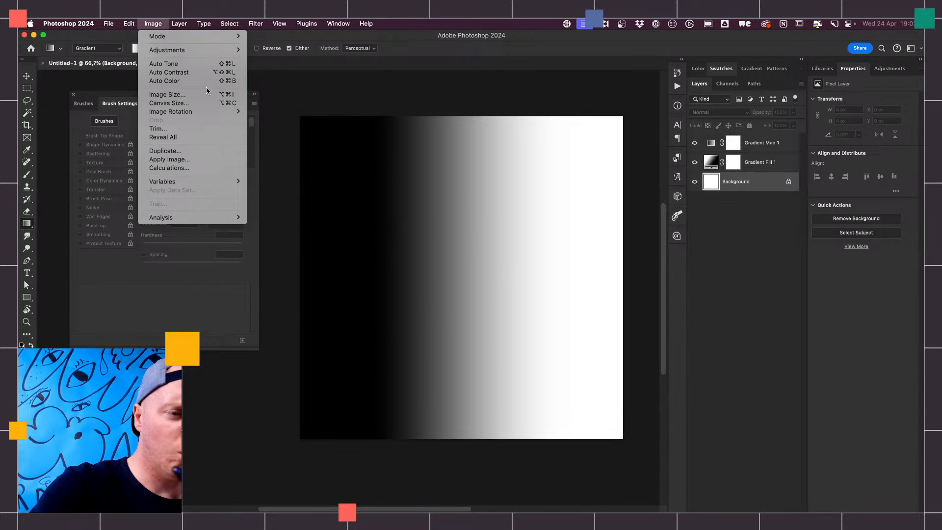
mouse_move(231, 50)
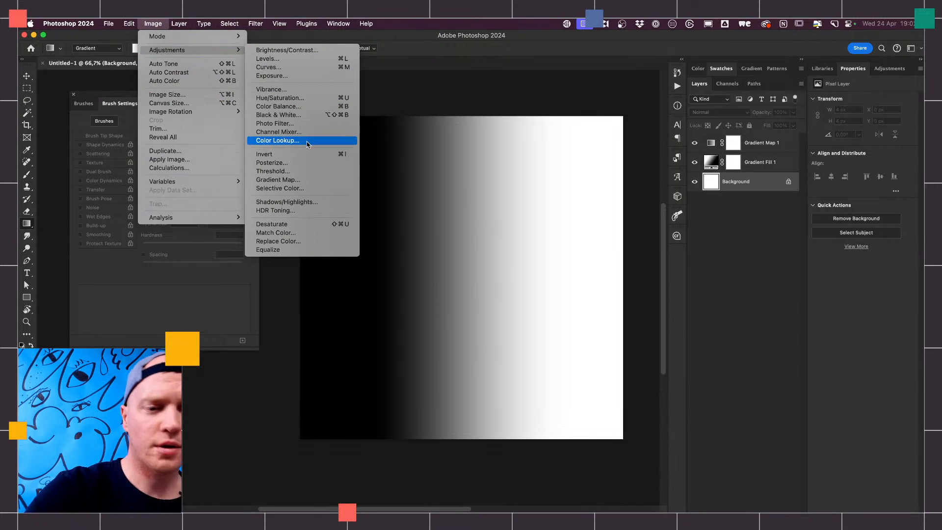
left_click(300, 180)
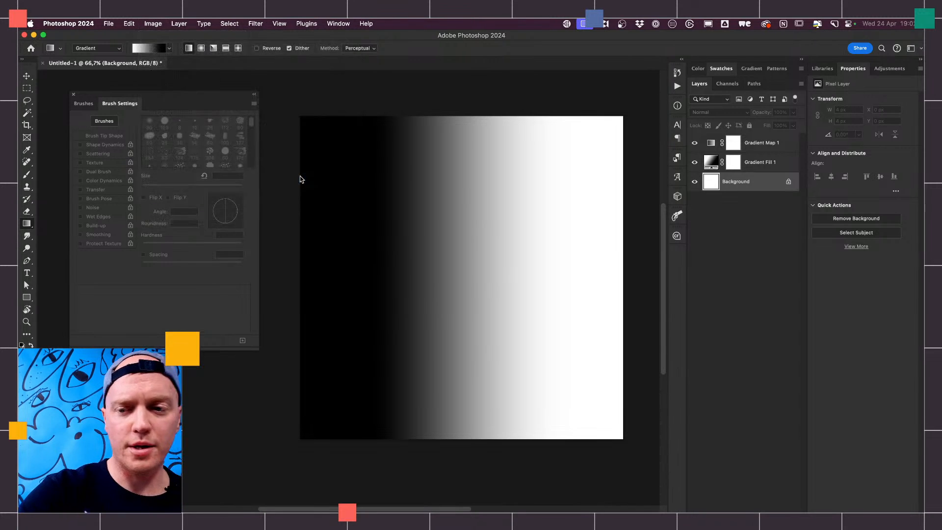
left_click(543, 179)
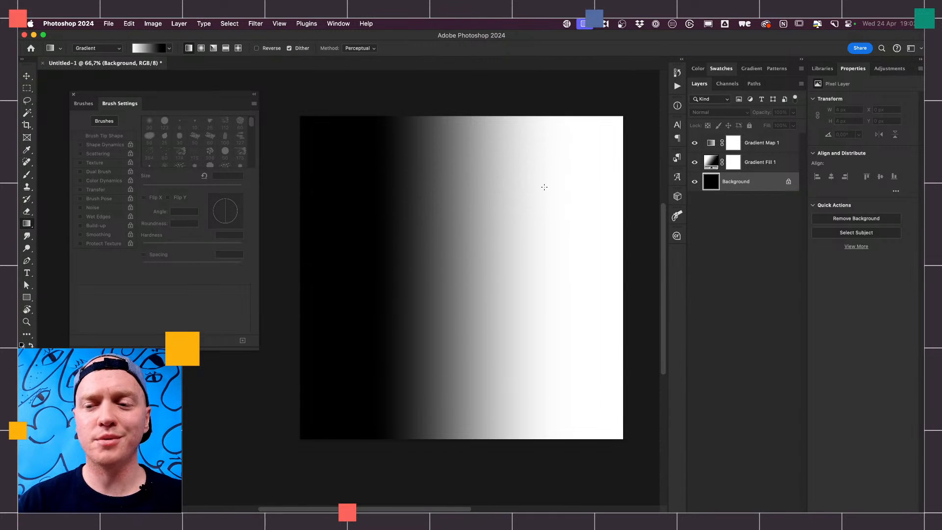
key("super+z")
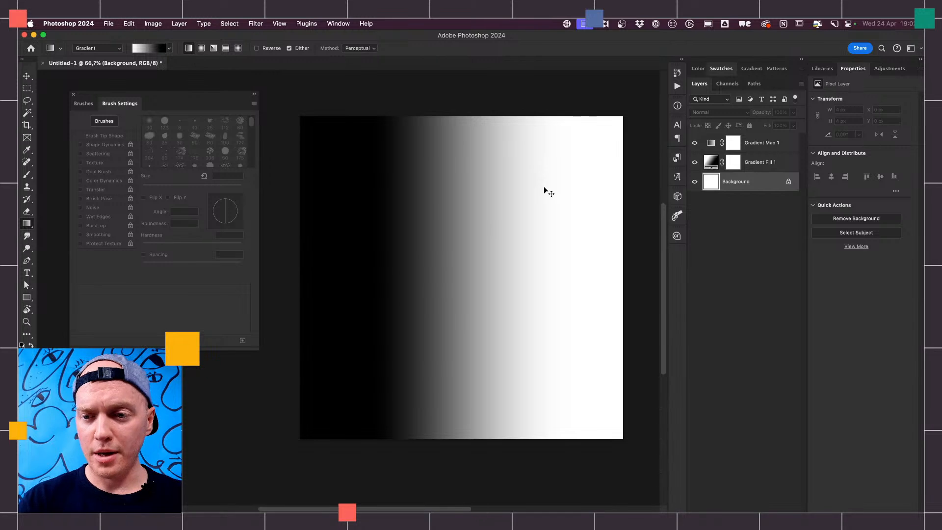
key("super+shift+z")
key("super+z")
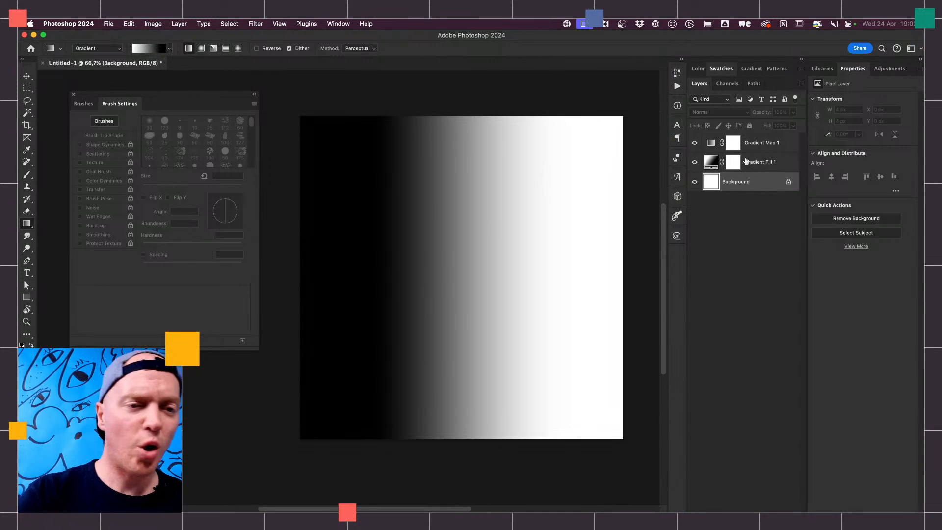
- Add a second Gradient Map adjustment layer directly above the Background layer and hide it
left_click(180, 25)
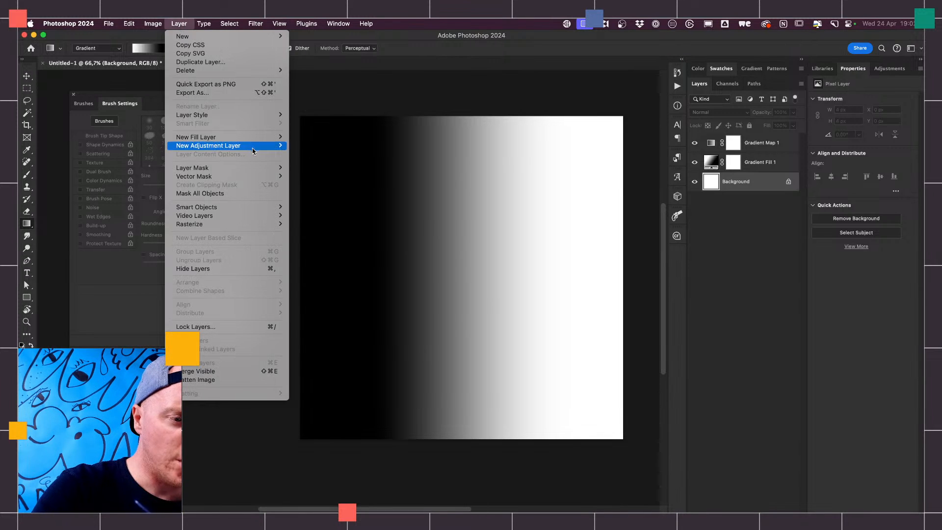
left_click(343, 275)
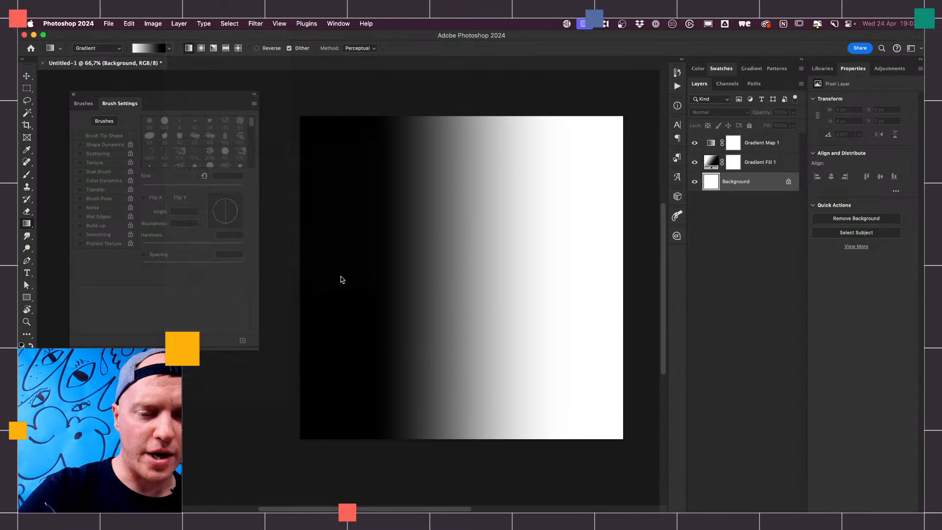
left_click(645, 252)
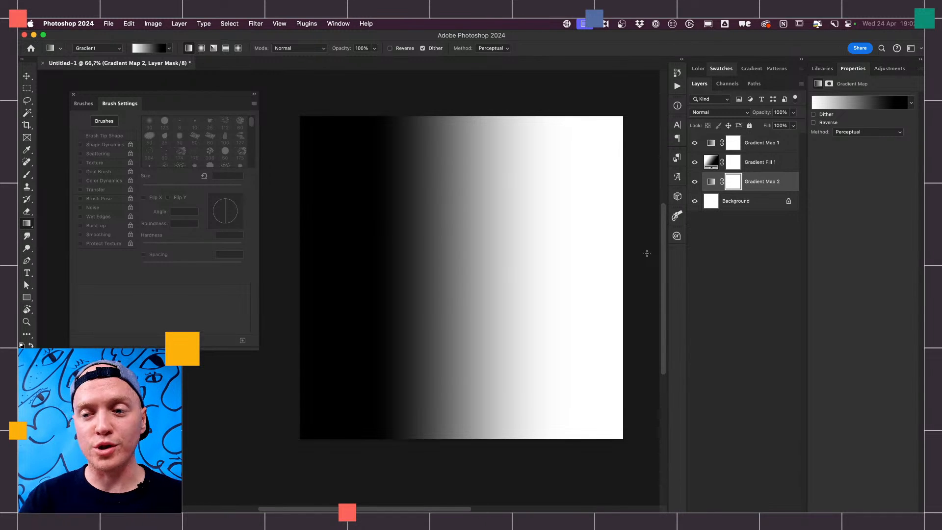
left_click(695, 182)
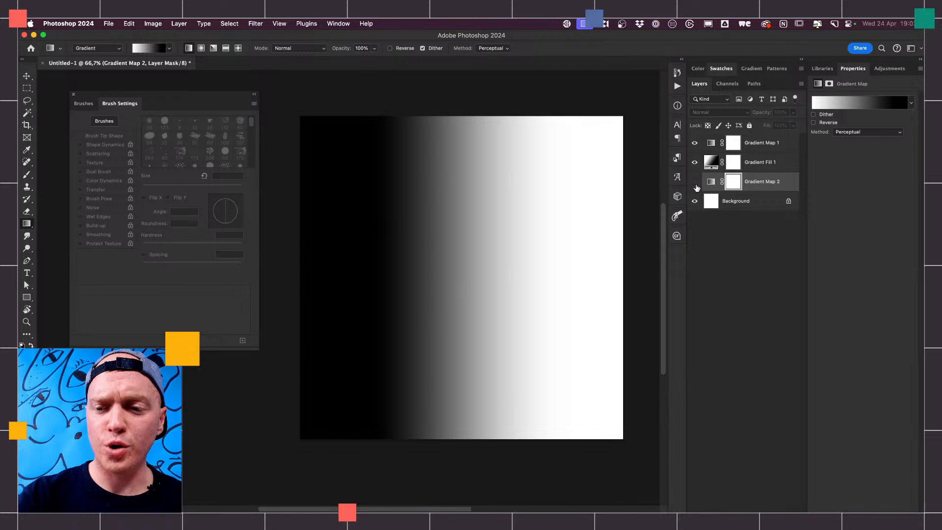
- Compare the canvas with Gradient Map 1 and Gradient Fill 1 hidden and shown, leaving both layers visible
left_click(695, 143)
left_click(695, 162)
left_click(695, 162)
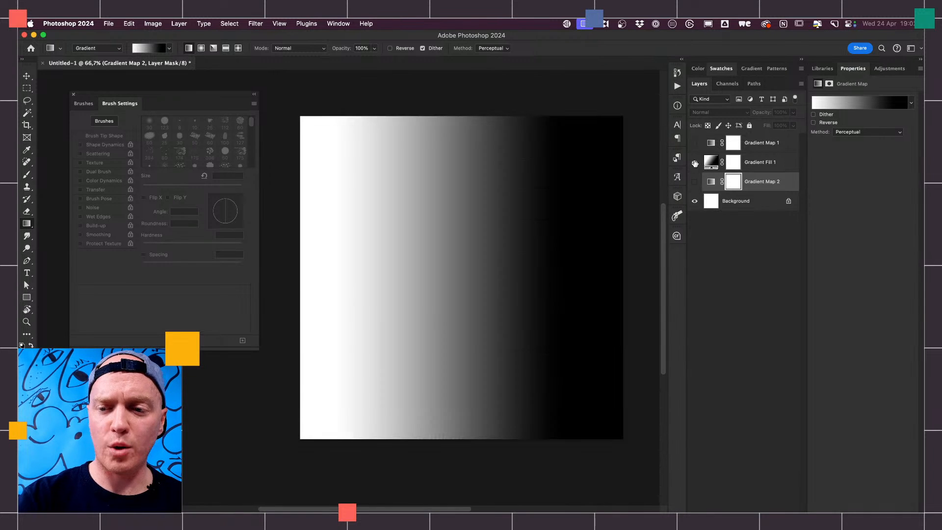
left_click(769, 143)
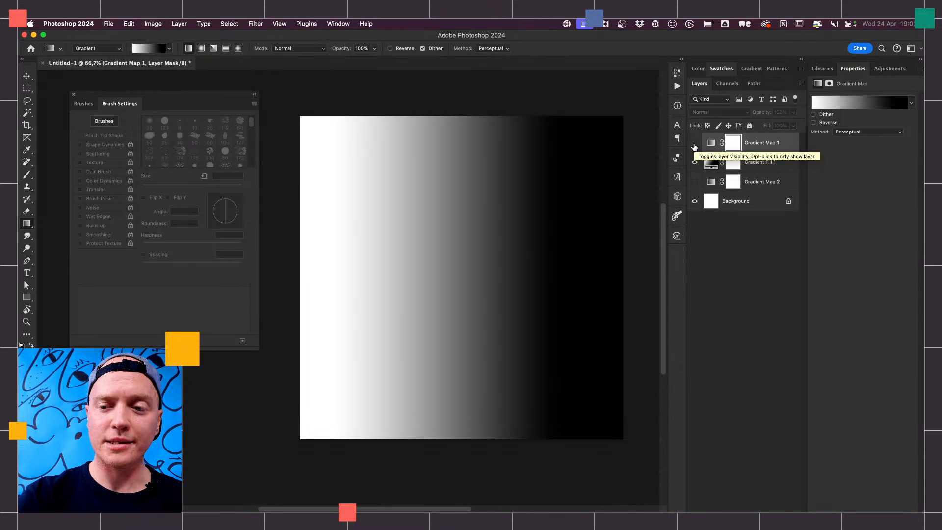
left_click(695, 145)
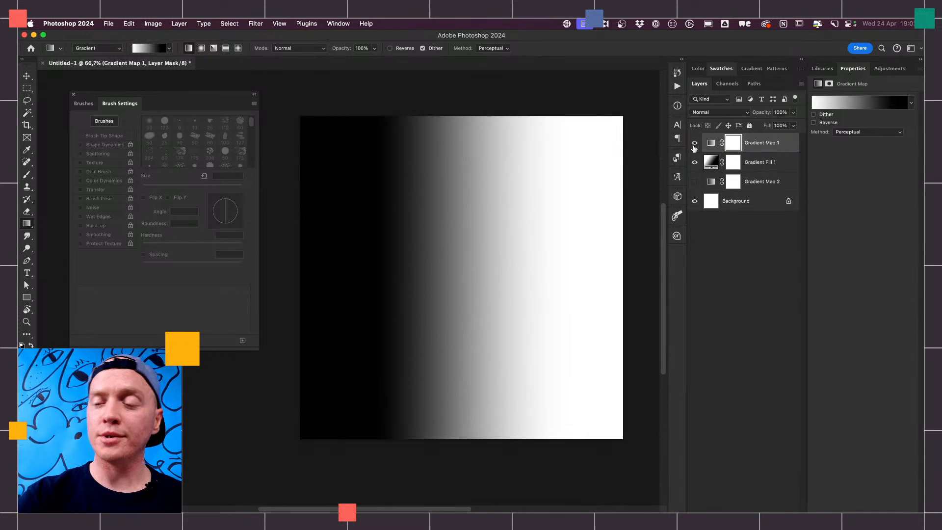
- Preview the Blue_03 and Purple_11 presets on Gradient Map 1, and apply the Purple_02 preset as its gradient
left_click(856, 105)
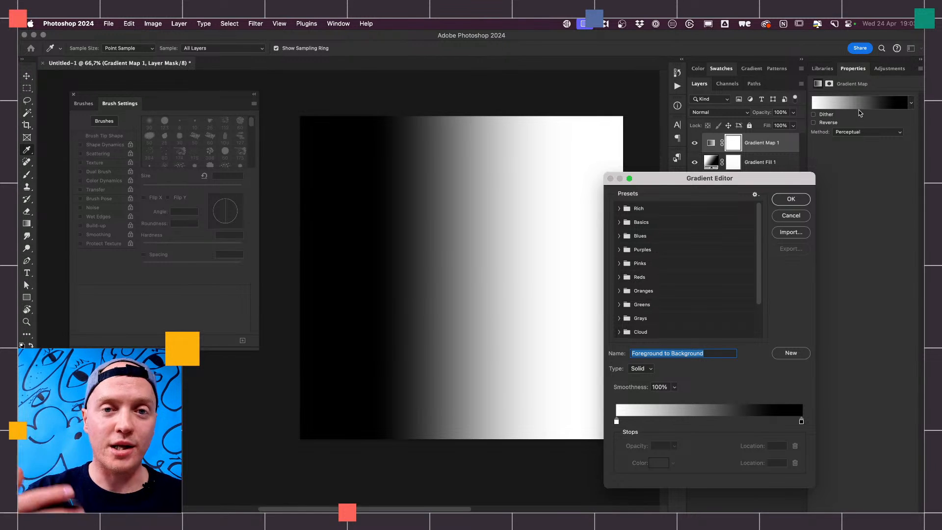
left_click(620, 236)
left_click(662, 255)
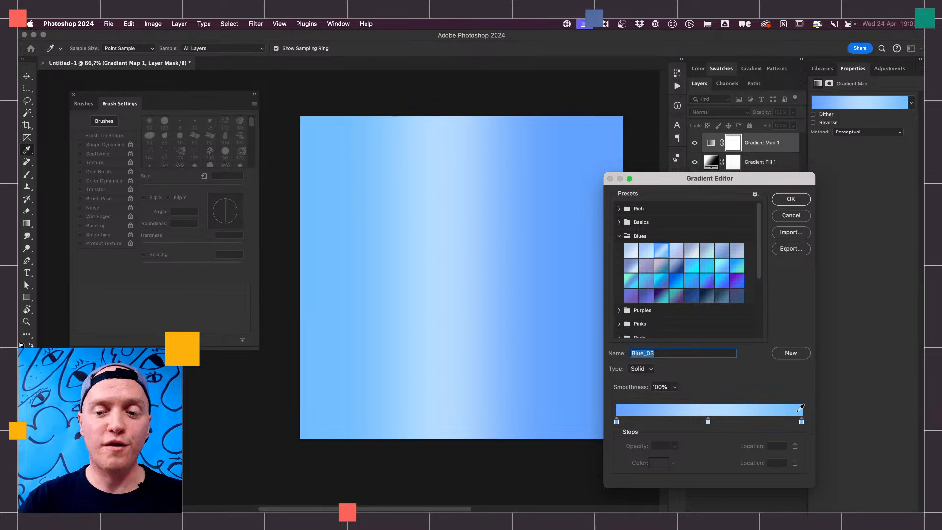
left_click(619, 236)
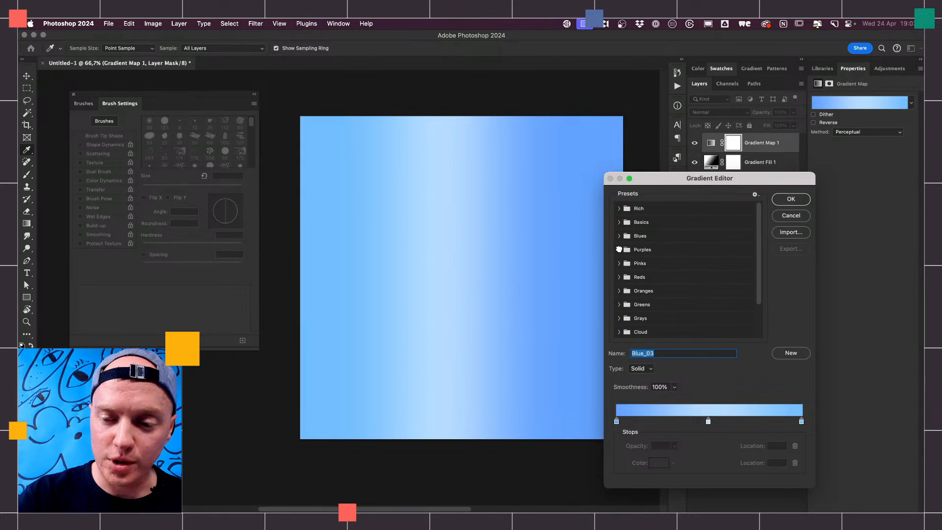
left_click(619, 249)
left_click(663, 277)
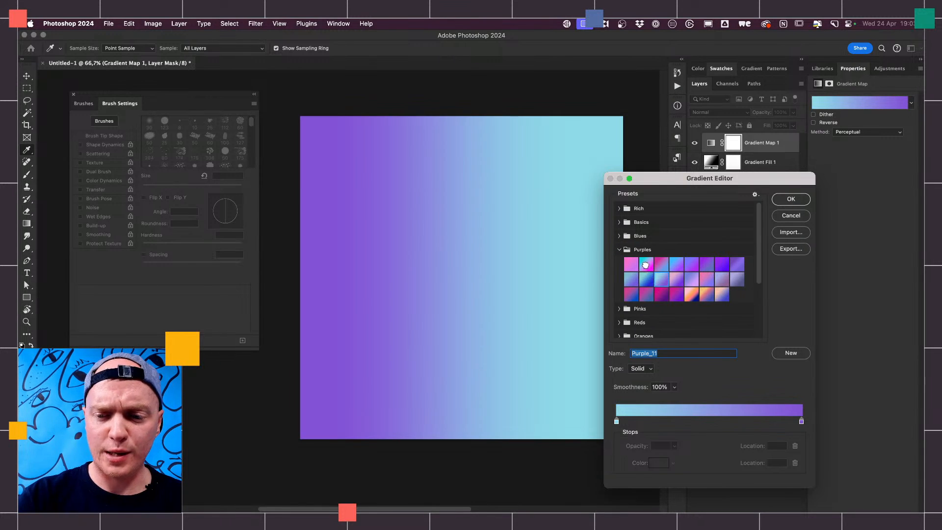
left_click(646, 265)
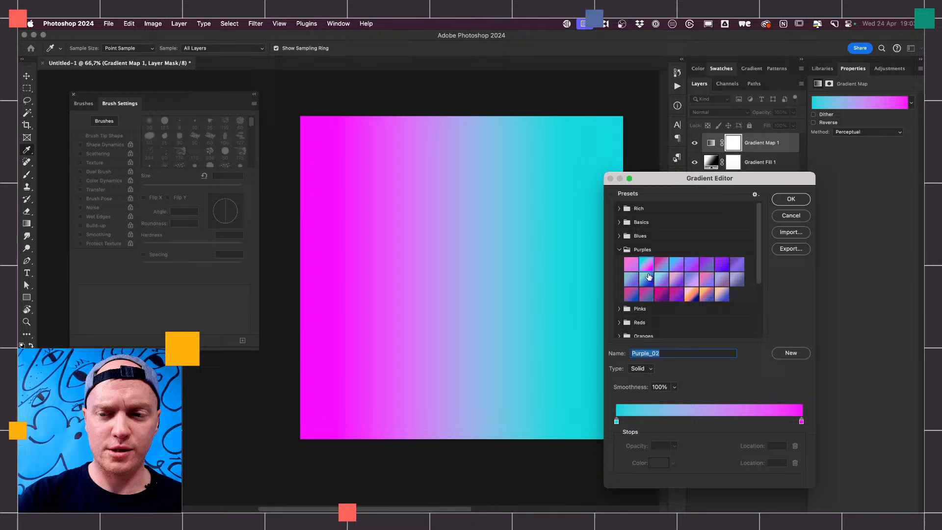
left_click(791, 199)
- Add a new empty layer between Gradient Fill 1 and Gradient Map 1
left_click(755, 165)
key("g")
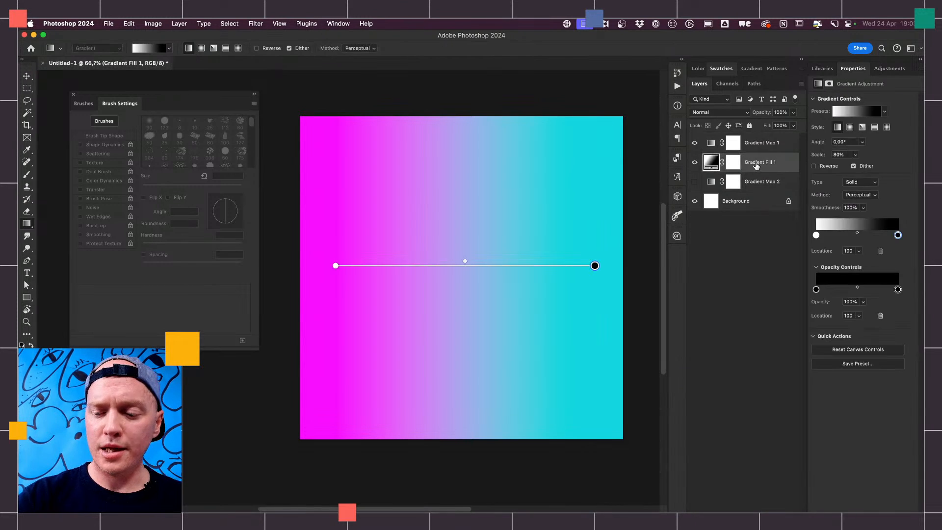
left_click(772, 512)
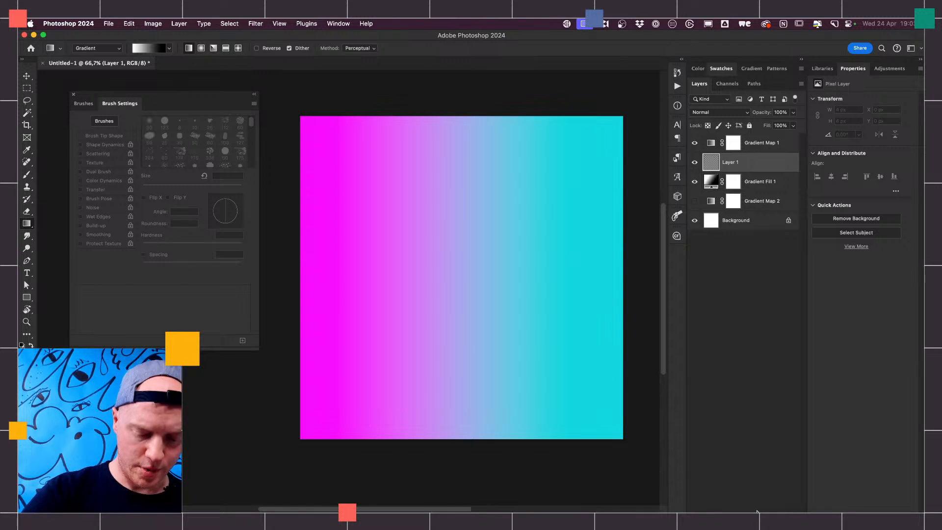
- Paint a wavy zigzag stroke near the canvas centre on Layer 1 with the Hard Round brush at 90 px
key("b")
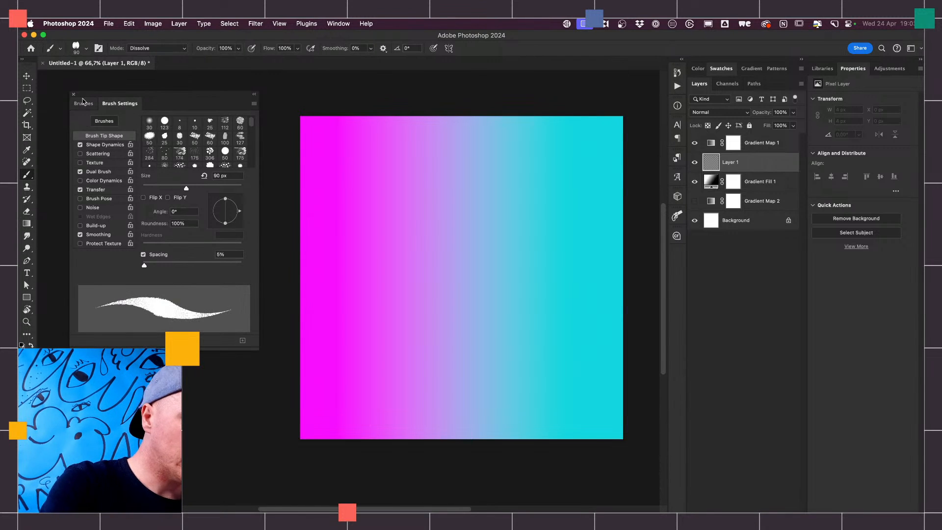
left_click(84, 103)
left_click(182, 205)
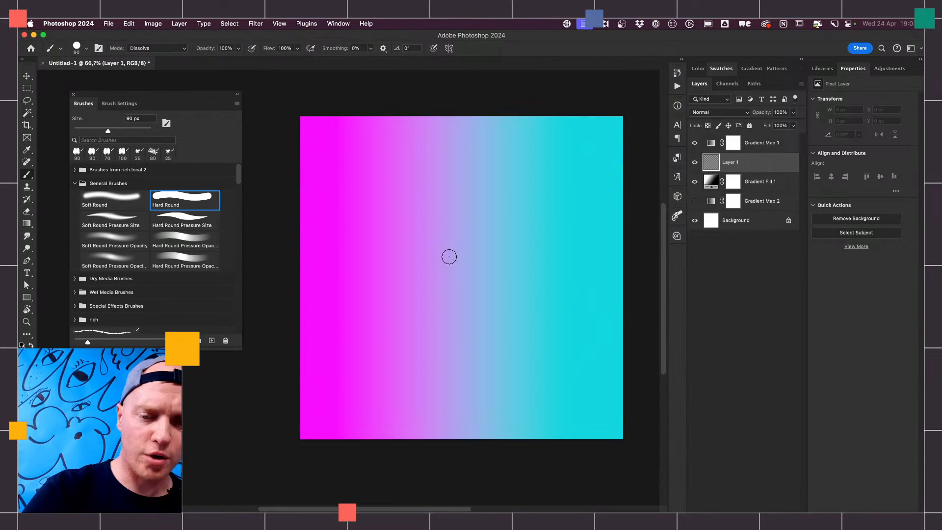
mouse_move(448, 257)
left_mouse_down()
mouse_move(487, 233)
mouse_move(476, 299)
mouse_move(539, 286)
mouse_move(511, 337)
mouse_move(539, 339)
left_mouse_up()
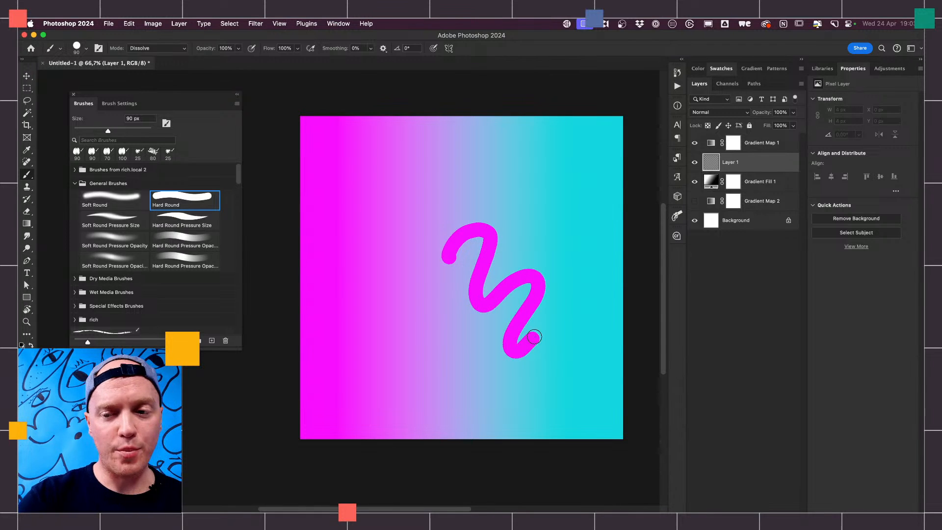
- Paint three more wavy strokes around the zigzag on Layer 1, the last in black, leaving Gradient Map 1 shown
left_click(696, 143)
mouse_move(445, 183)
left_mouse_down()
mouse_move(391, 221)
mouse_move(389, 330)
mouse_move(399, 337)
left_mouse_up()
left_click(695, 143)
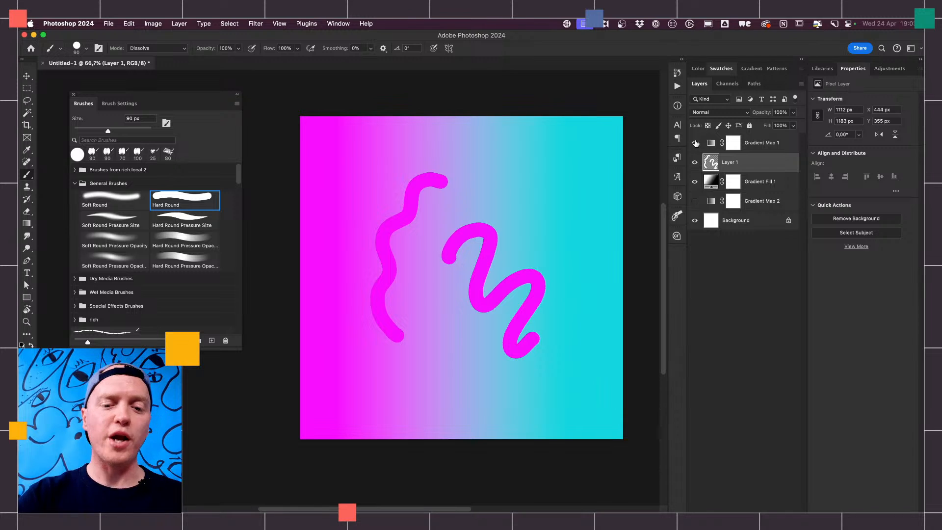
mouse_move(517, 192)
left_mouse_down()
mouse_move(545, 191)
mouse_move(577, 272)
mouse_move(578, 332)
mouse_move(566, 378)
mouse_move(466, 372)
mouse_move(420, 382)
left_mouse_up()
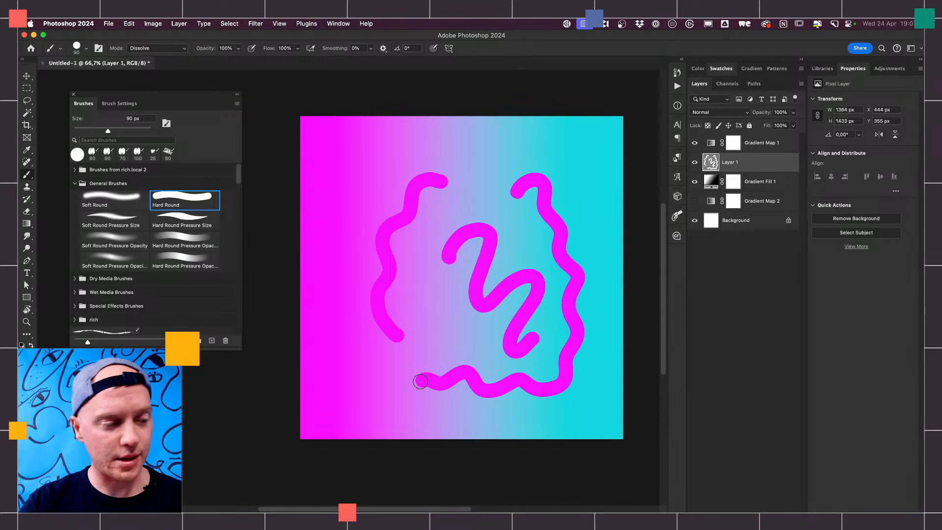
mouse_move(482, 160)
left_mouse_down()
mouse_move(502, 147)
mouse_move(538, 147)
mouse_move(568, 161)
mouse_move(383, 172)
mouse_move(350, 199)
mouse_move(334, 252)
mouse_move(347, 306)
mouse_move(396, 281)
mouse_move(458, 342)
left_mouse_up()
- Preview the Orange_04 and Orange_10 presets on Gradient Map 1, and apply the Orange_13 preset as its gradient
left_click(764, 144)
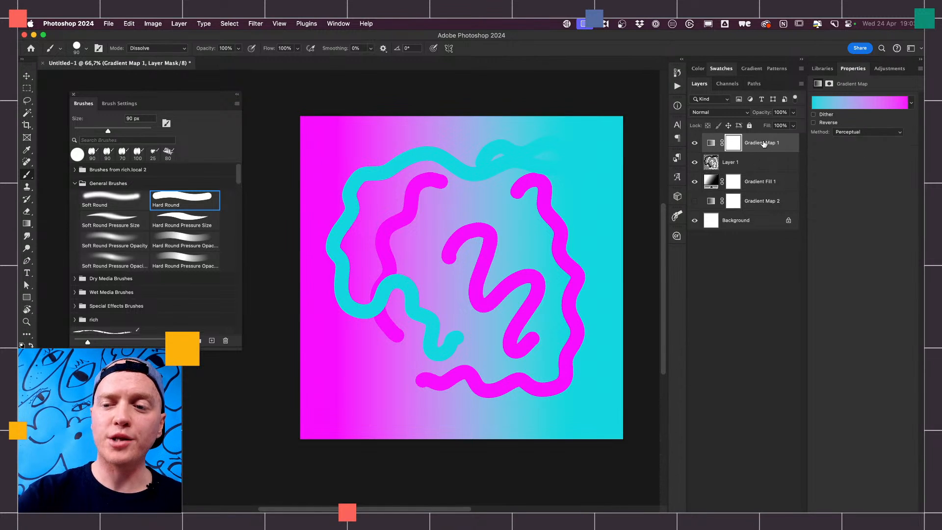
left_click(862, 103)
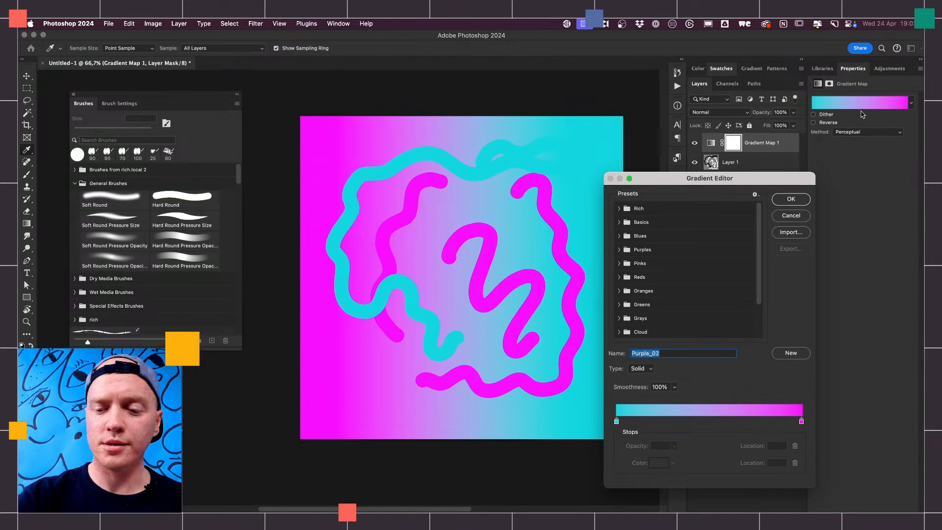
left_click(619, 292)
left_click(676, 305)
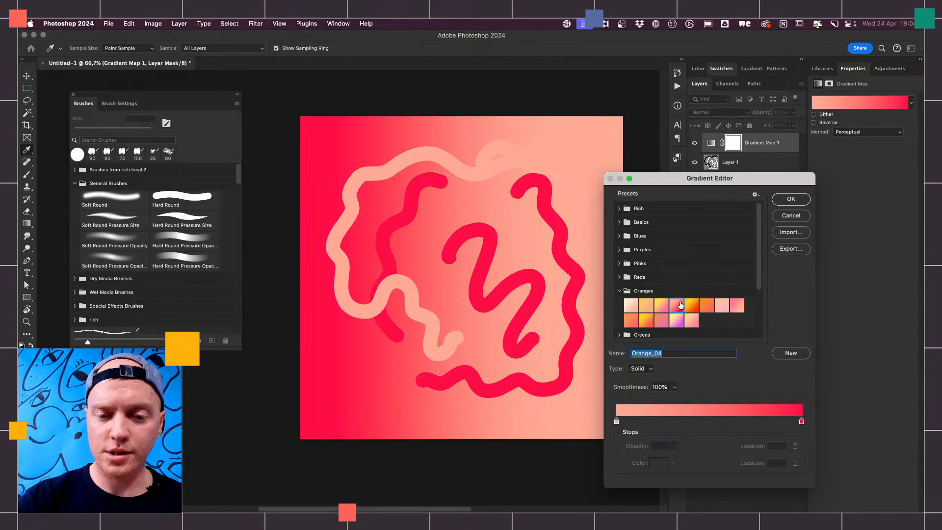
left_click(647, 307)
left_click(647, 320)
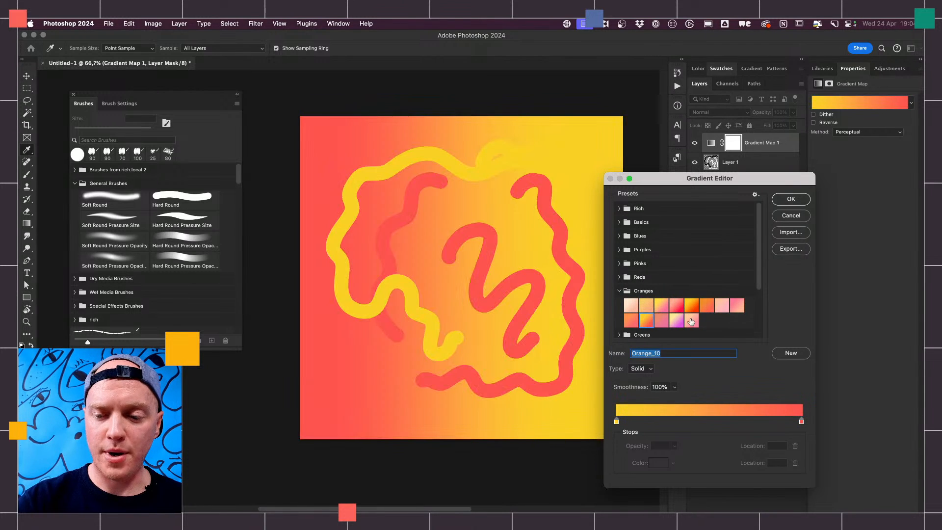
left_click(690, 323)
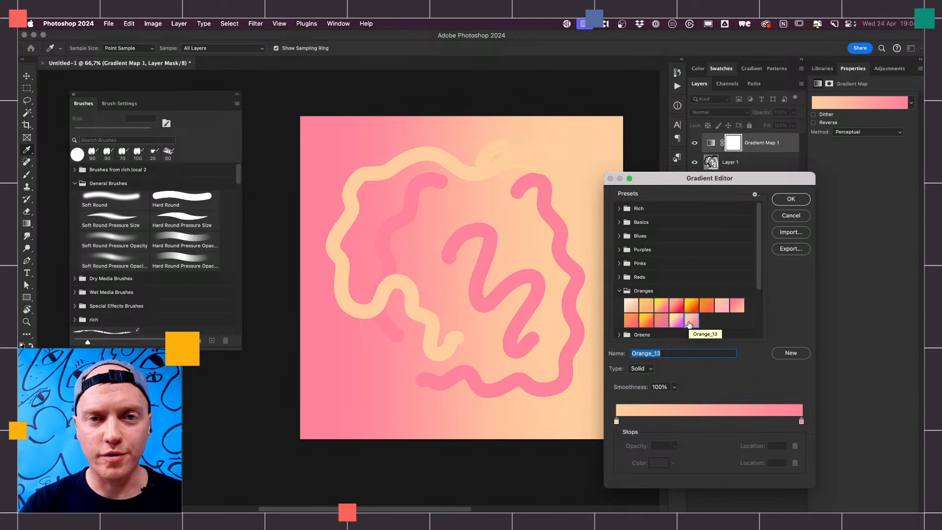
left_click(791, 200)
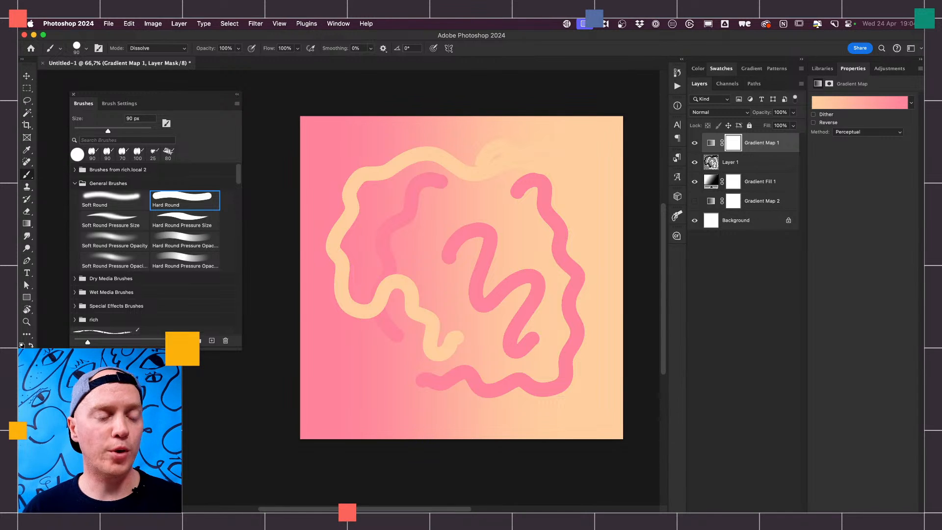
- Switch to Finder and open AdobeStock_183486295.jpeg from the pro-tips folder in Photoshop
key("super+Tab")
key("super+Tab")
key("super+Tab")
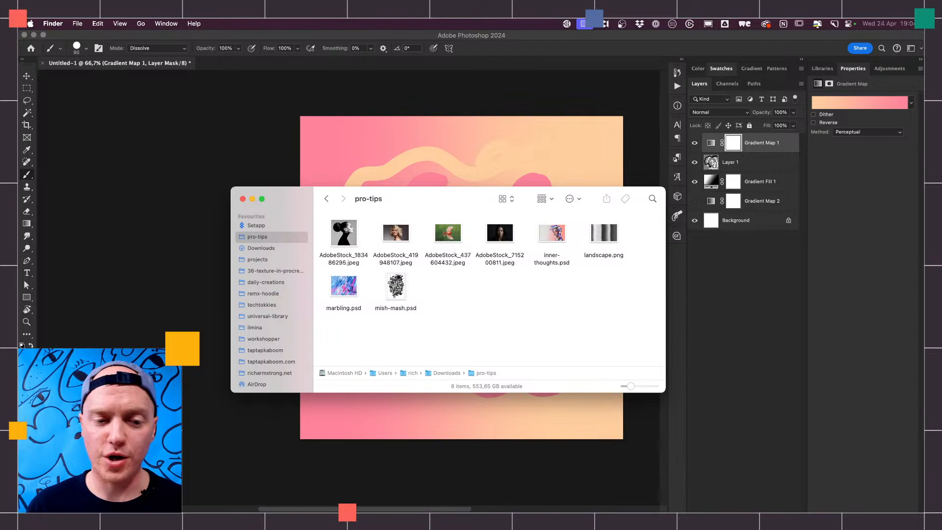
left_click(351, 239)
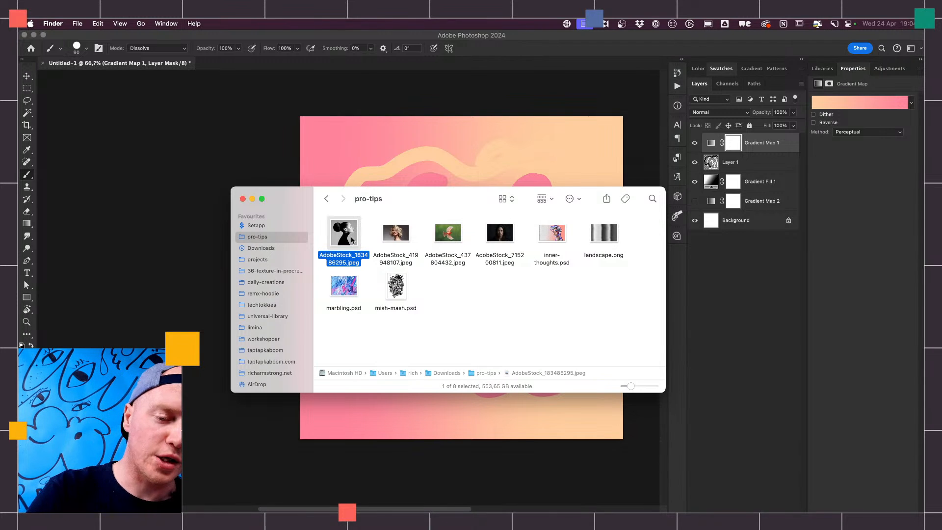
left_click_drag(351, 239, 619, 505)
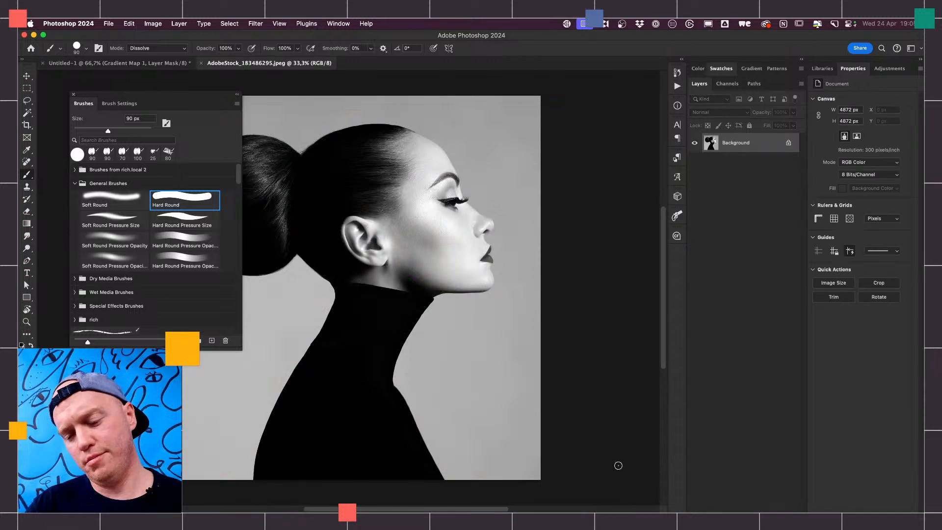
left_click_drag(486, 365, 560, 358)
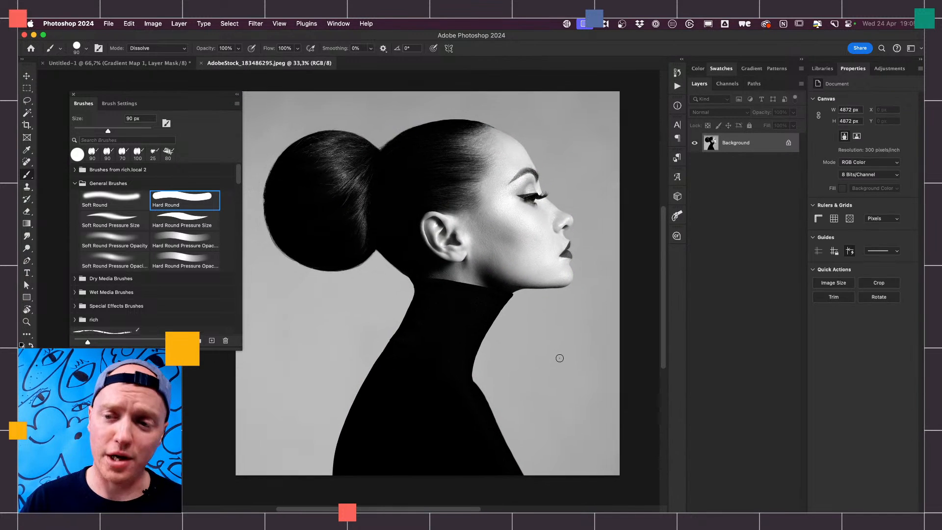
- Add a Gradient Map adjustment layer above the portrait's Background layer
left_click(748, 521)
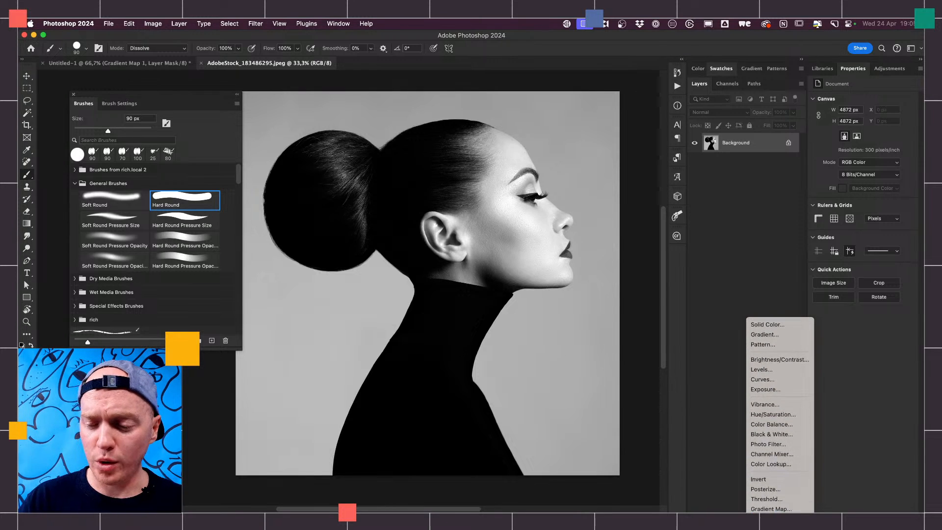
left_click(770, 509)
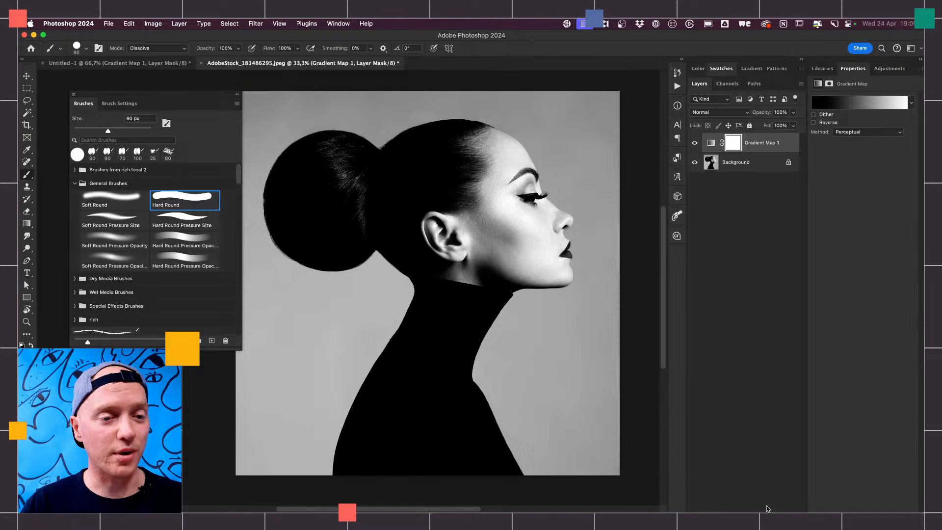
left_click(179, 25)
mouse_move(265, 146)
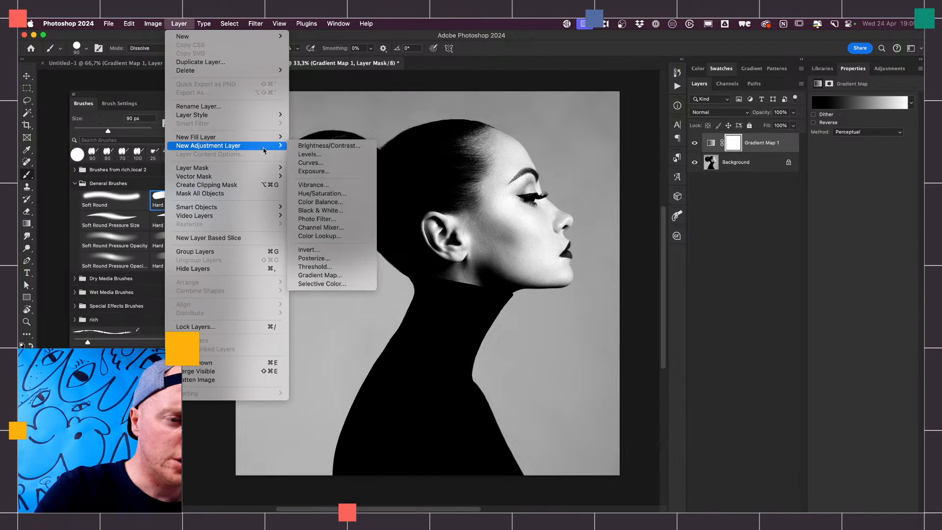
left_click(335, 276)
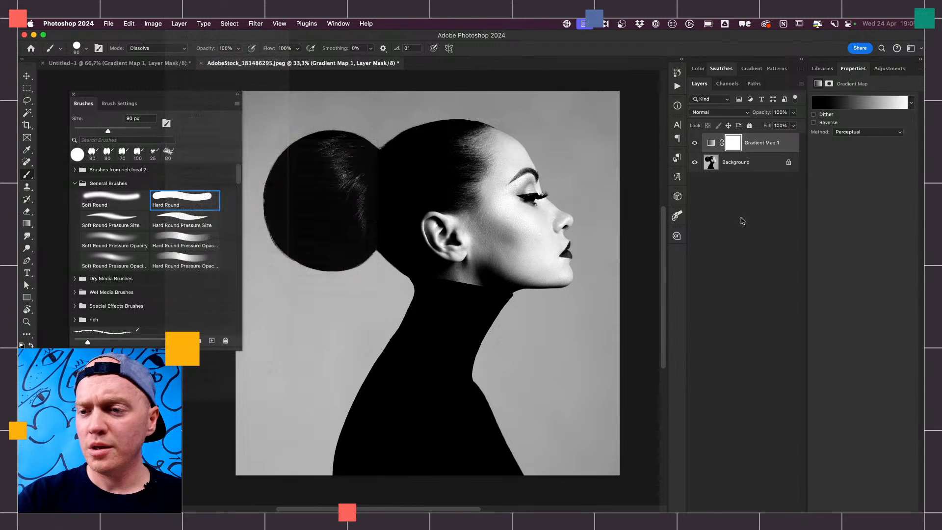
- Preview the Pastels_01, Pastels_05, Green_03 and Green_01 gradient presets on the portrait's Gradient Map 1
left_click(855, 103)
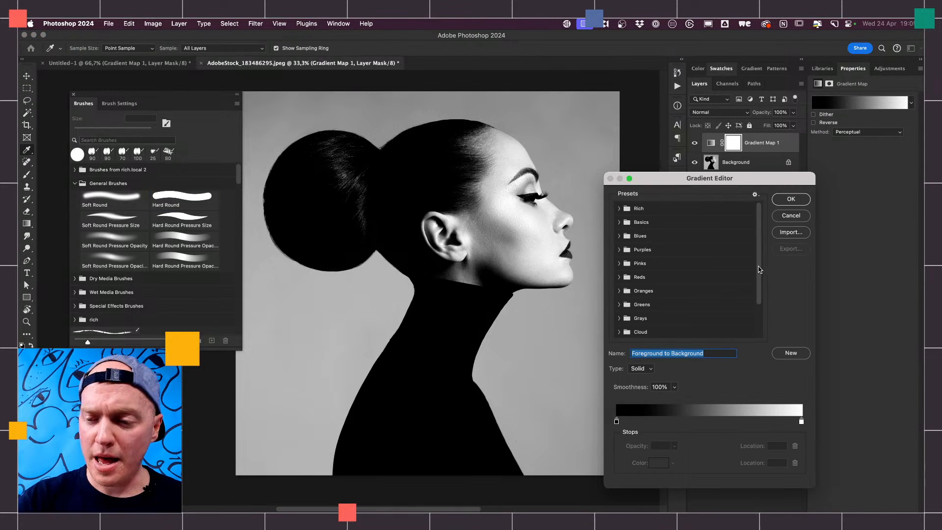
scroll(754, 299, "down", 3)
left_click(620, 317)
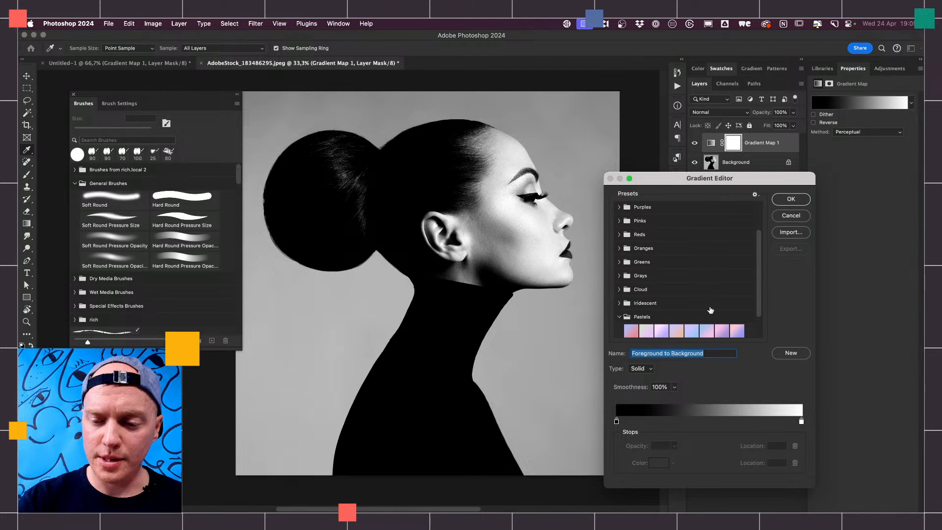
left_click(631, 332)
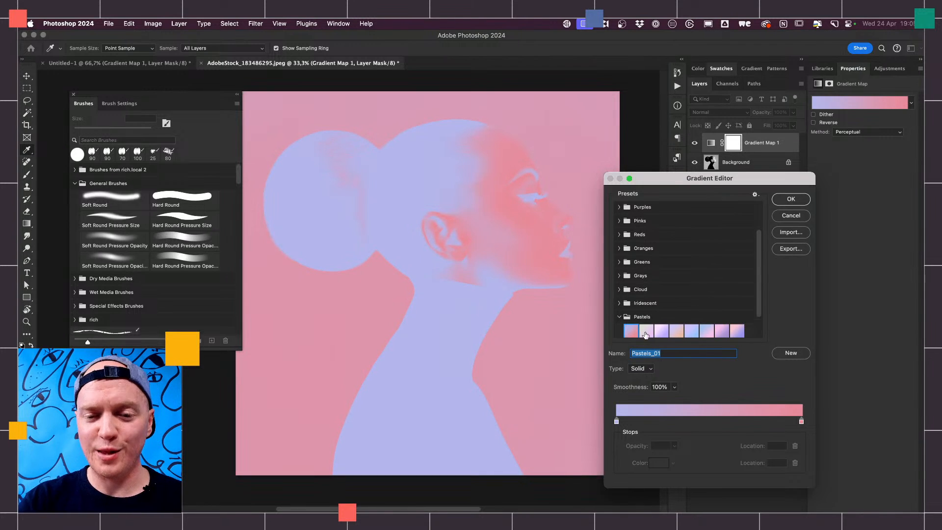
left_click(699, 333)
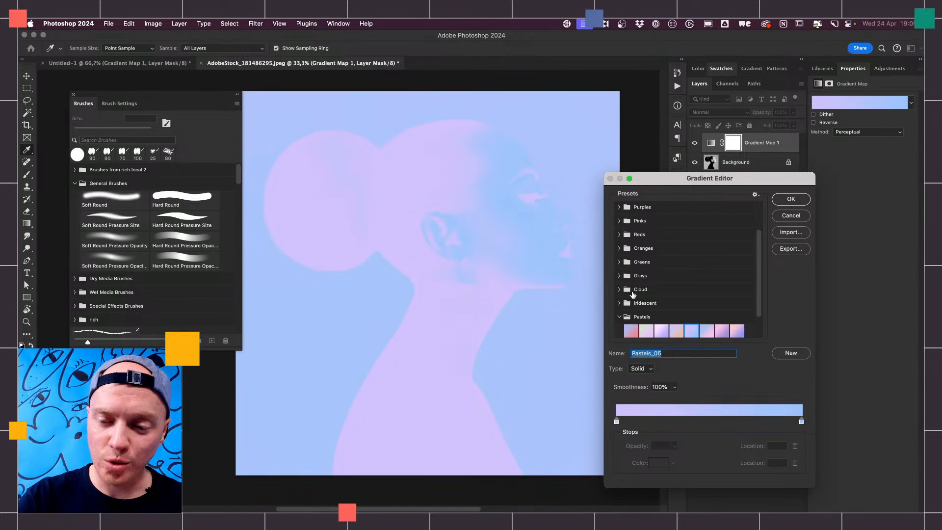
left_click(620, 262)
left_click(661, 277)
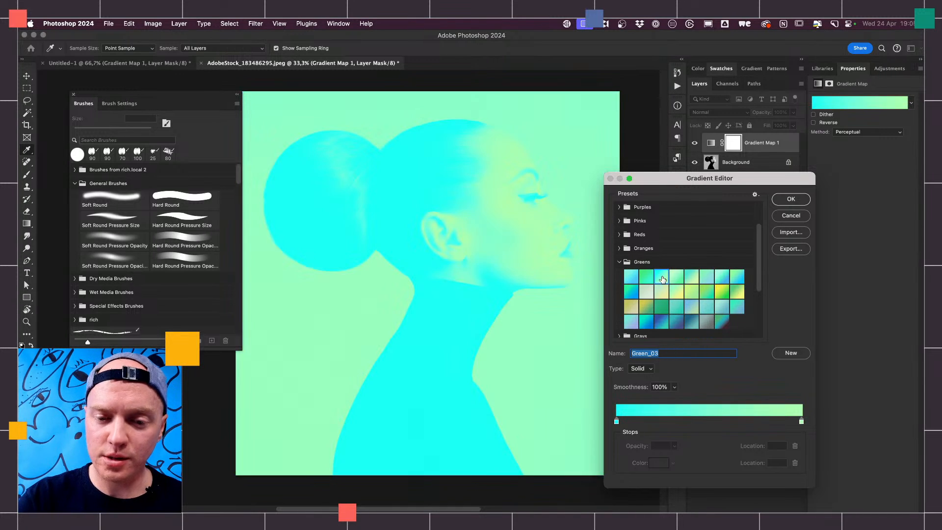
left_click(634, 278)
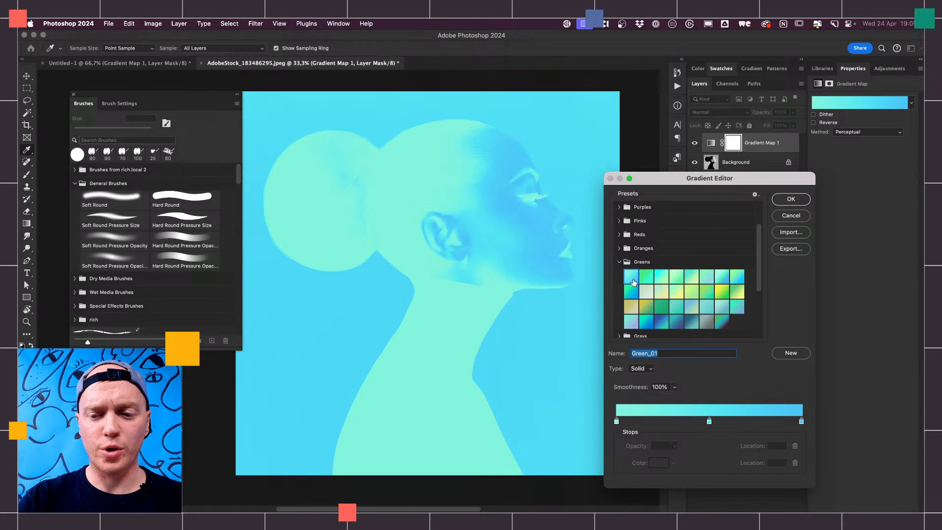
left_click(620, 262)
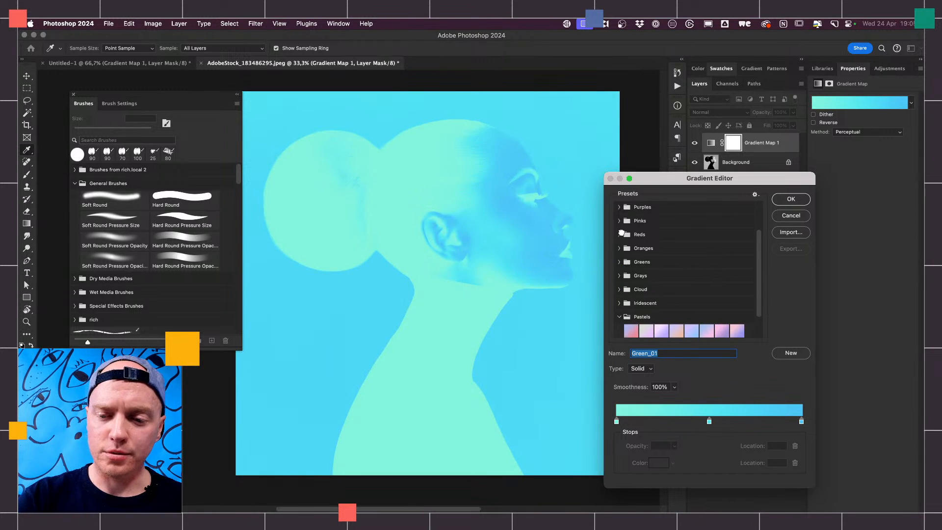
- Apply the Red_01 preset to the portrait's Gradient Map 1 and reverse the gradient
left_click(621, 234)
left_click(633, 250)
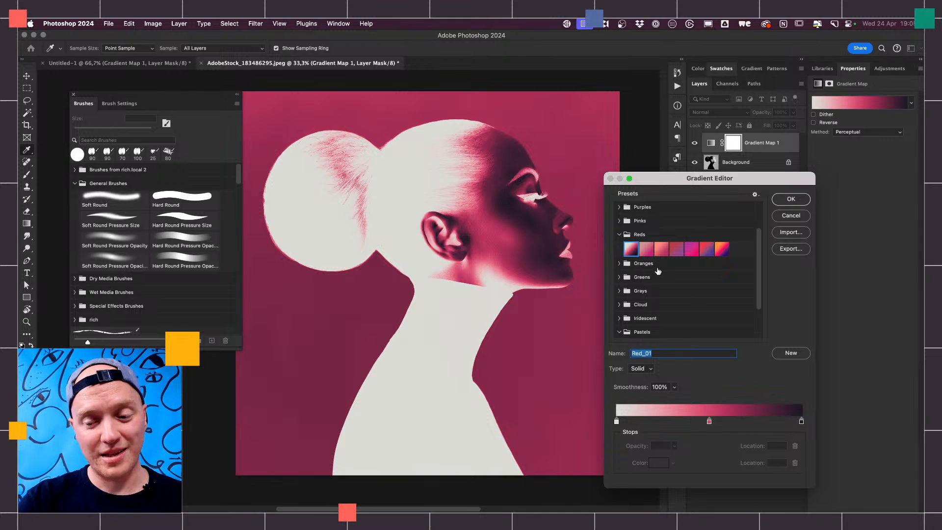
left_click(791, 199)
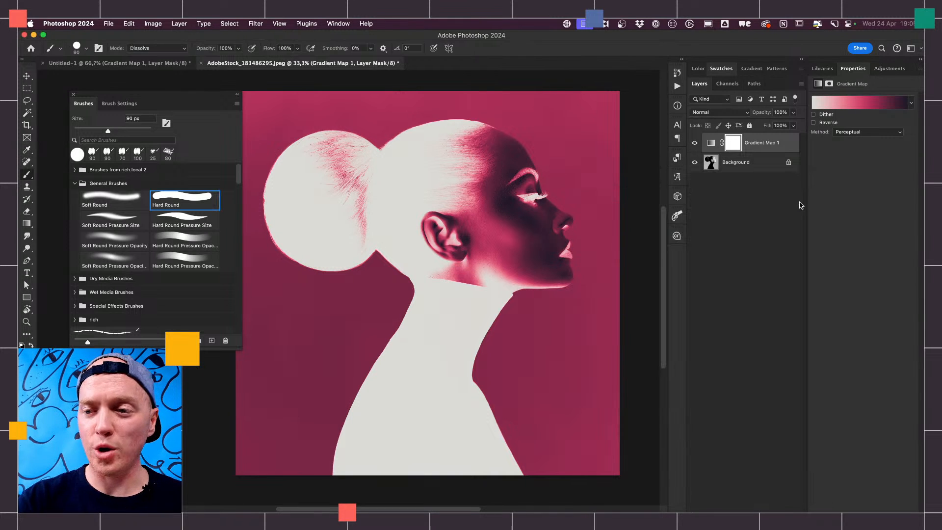
left_click(814, 123)
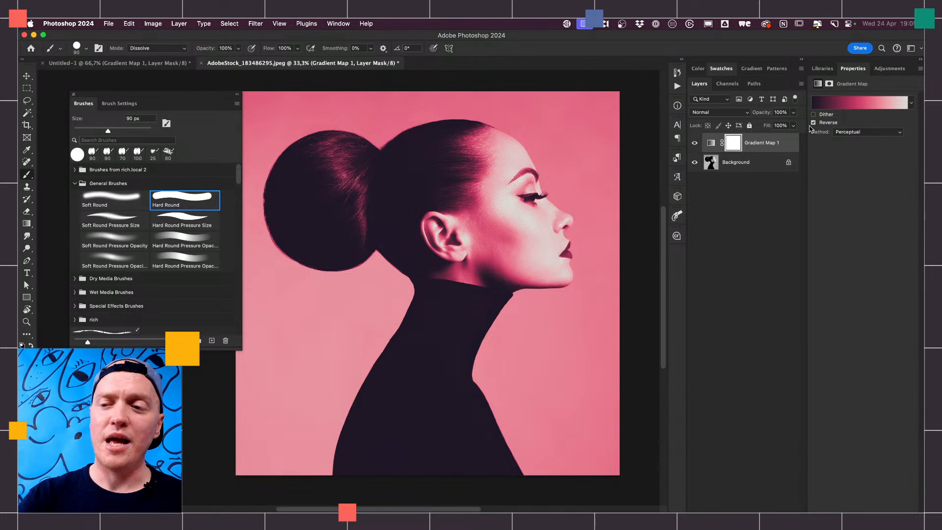
- Save the portrait's red gradient as a new preset named "Rich Rad Gradient"
left_click(857, 104)
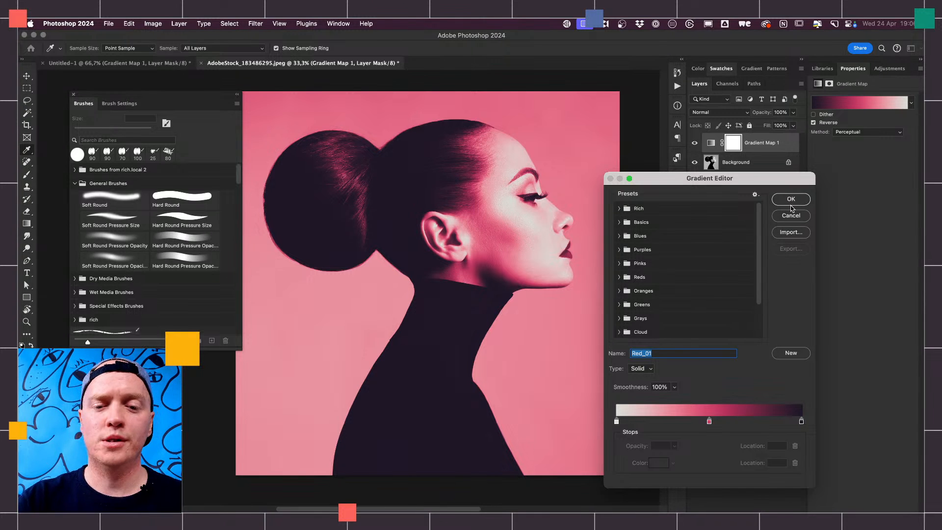
left_click_drag(771, 186, 769, 125)
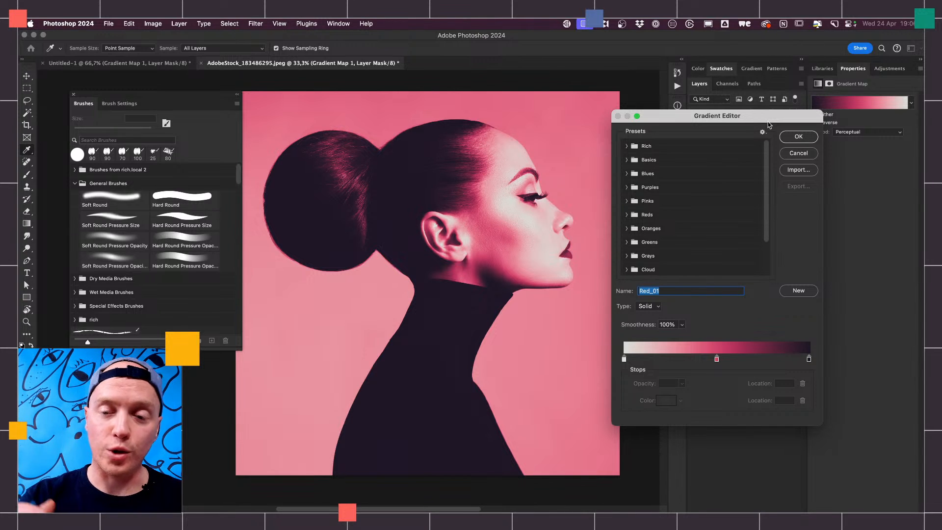
left_click(624, 359)
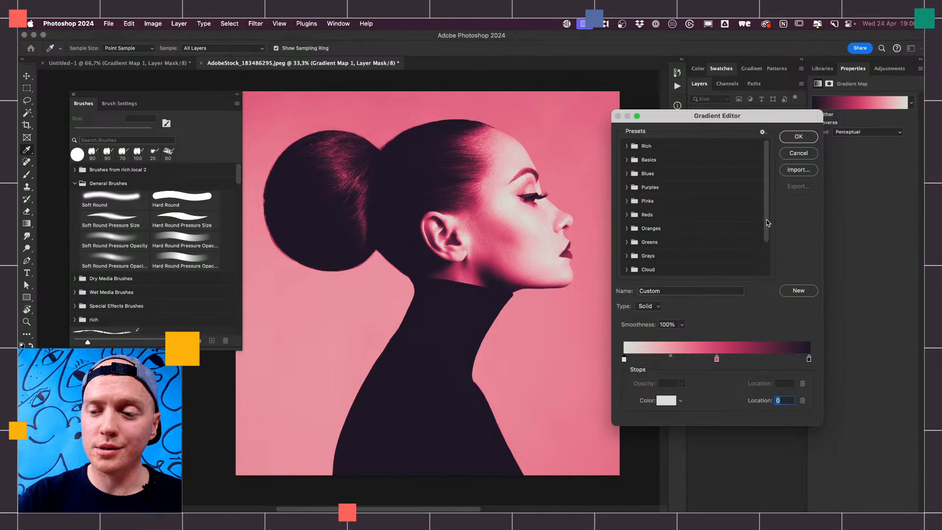
scroll(767, 235, "down", 3)
double_click(671, 292)
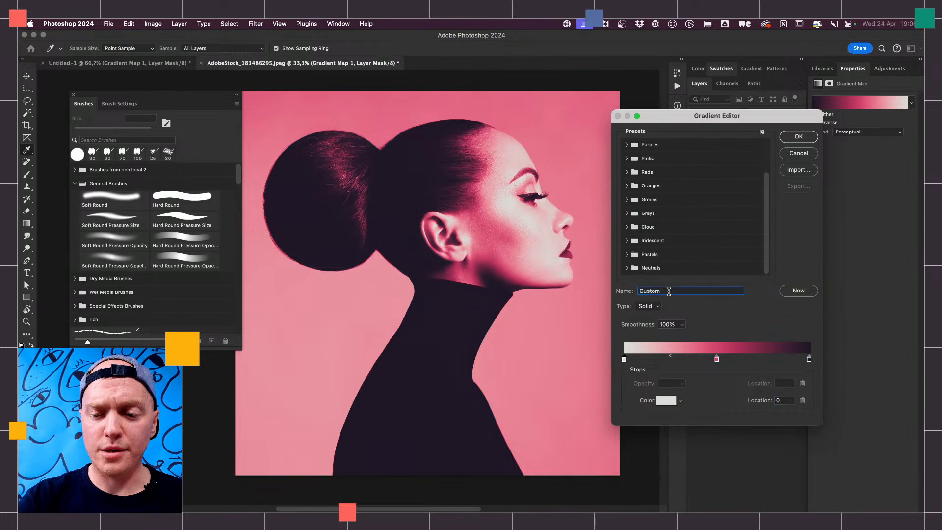
type("Rich Rad Gradient")
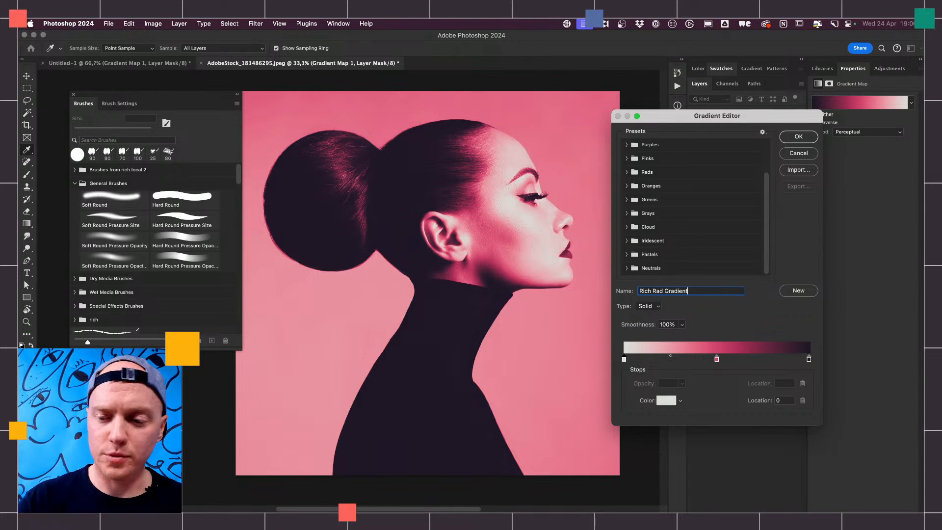
left_click(798, 292)
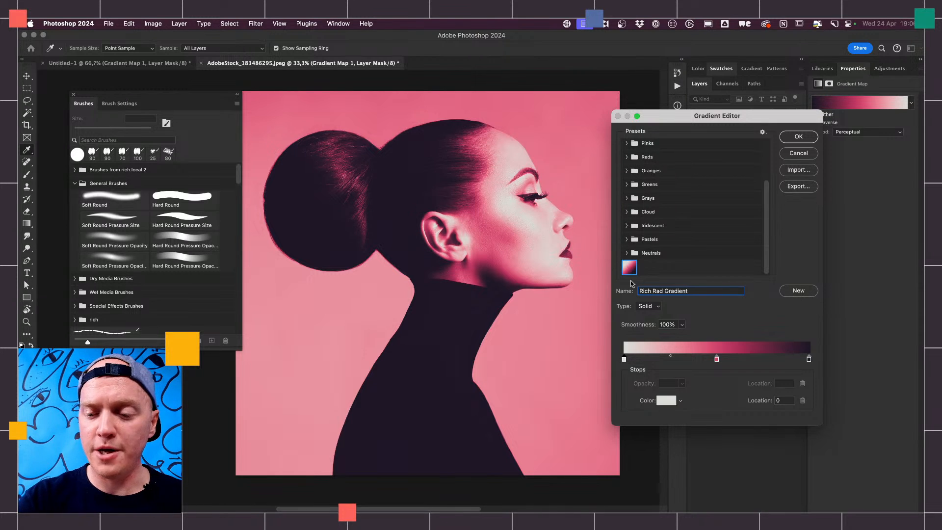
- Change the gradient's colour stop at location 0 to a vivid lime green
left_click(624, 360)
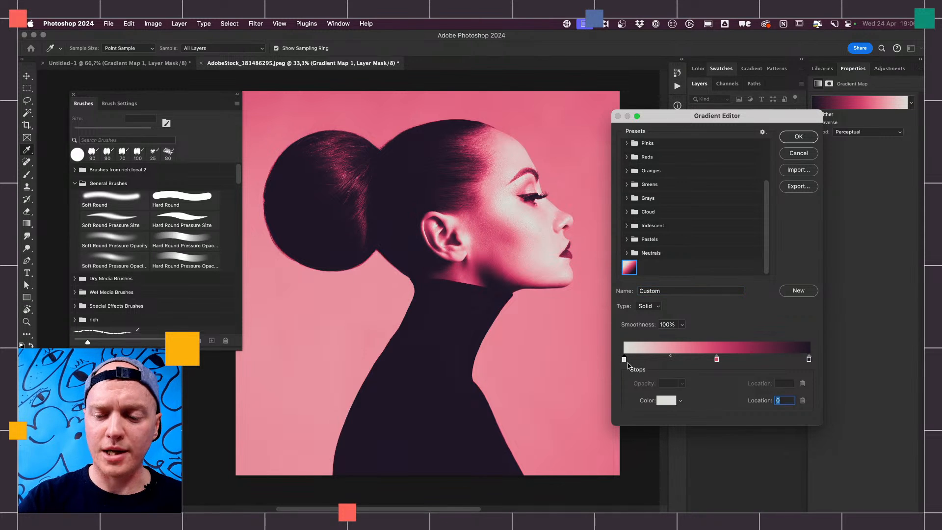
left_click(668, 401)
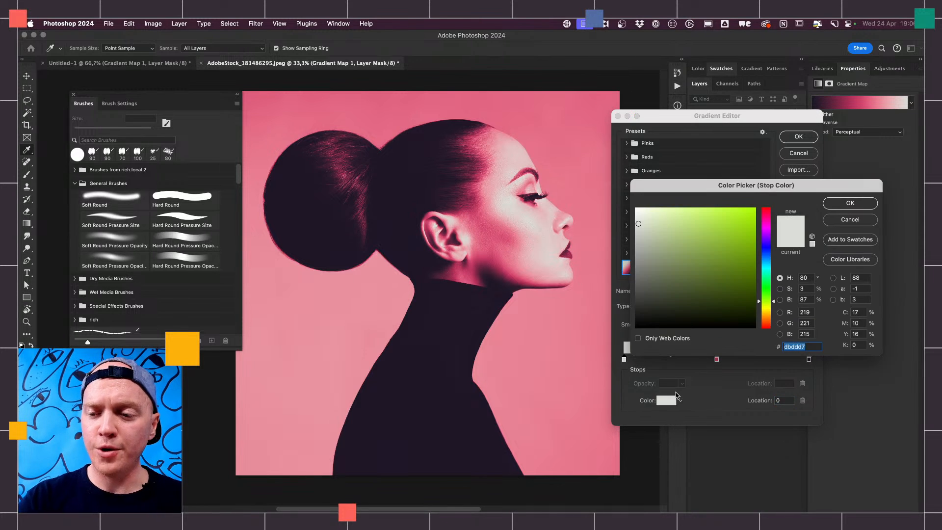
left_click_drag(733, 224, 744, 209)
left_click(851, 203)
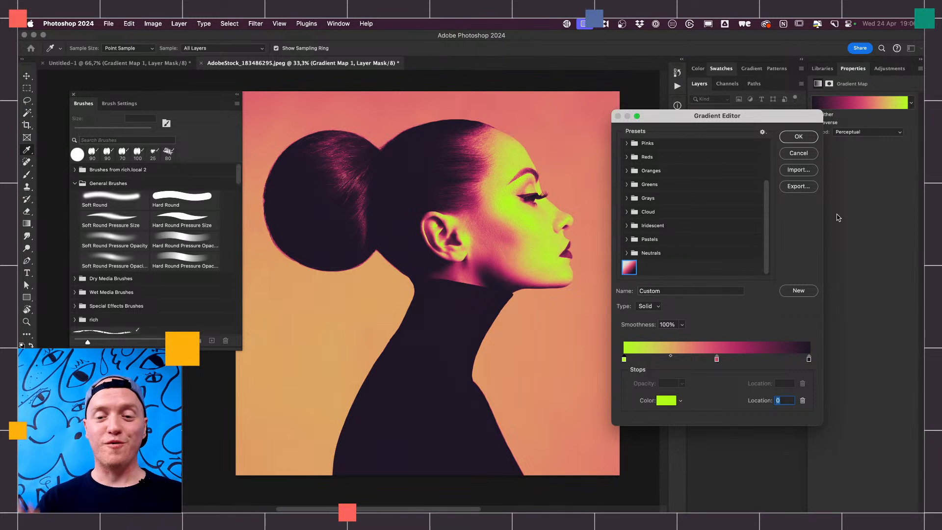
- Accept the lime-to-dark gradient and compare the portrait with Gradient Map 1 hidden and shown
left_click(799, 137)
left_click(695, 142)
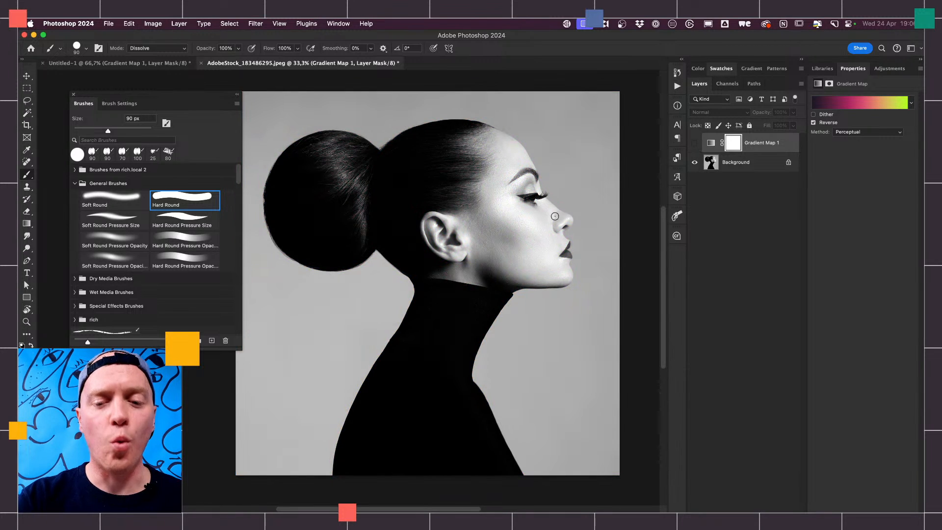
left_click(695, 143)
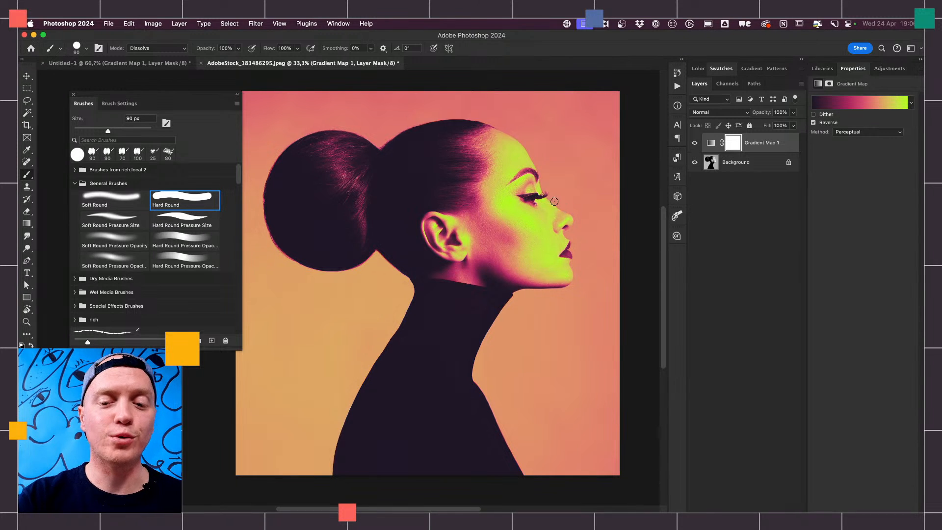
- Preview the portrait with the gradient map's Reverse option off, and restore the reversed gradient
left_click(849, 103)
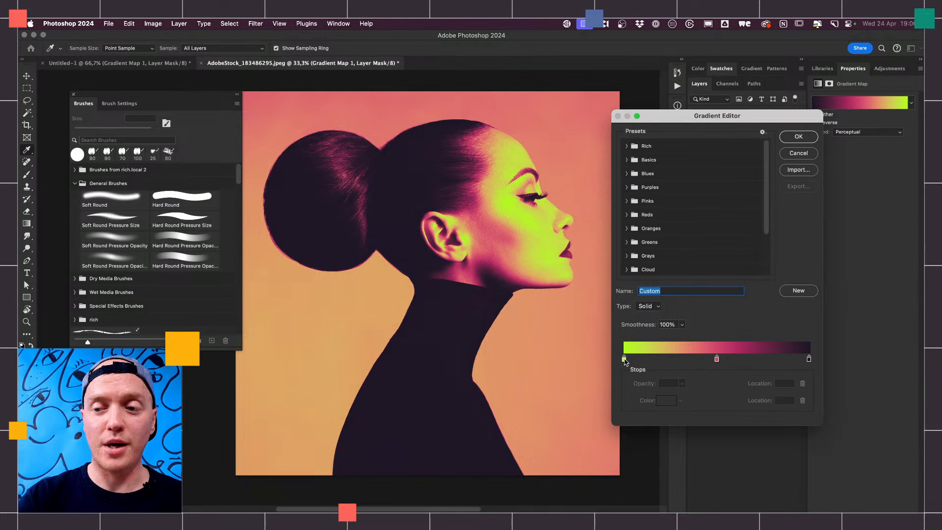
left_click(802, 139)
left_click(814, 123)
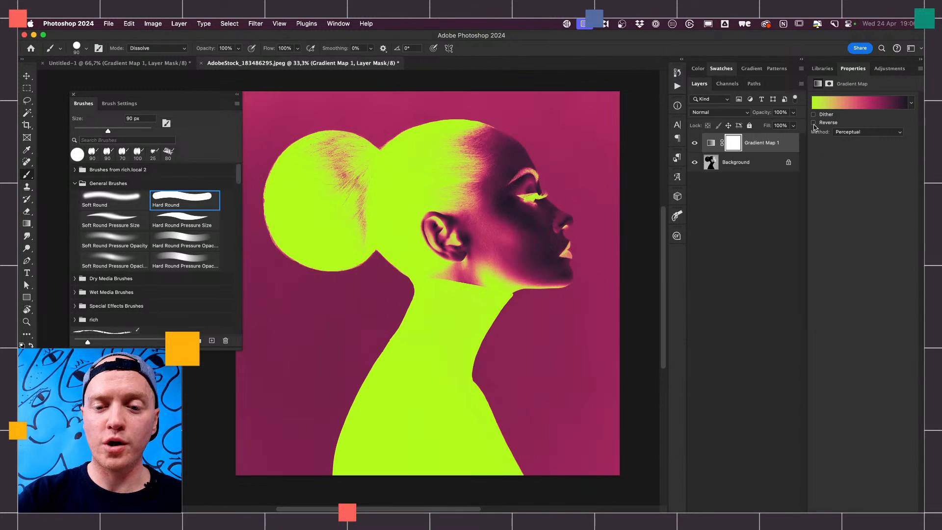
left_click(814, 123)
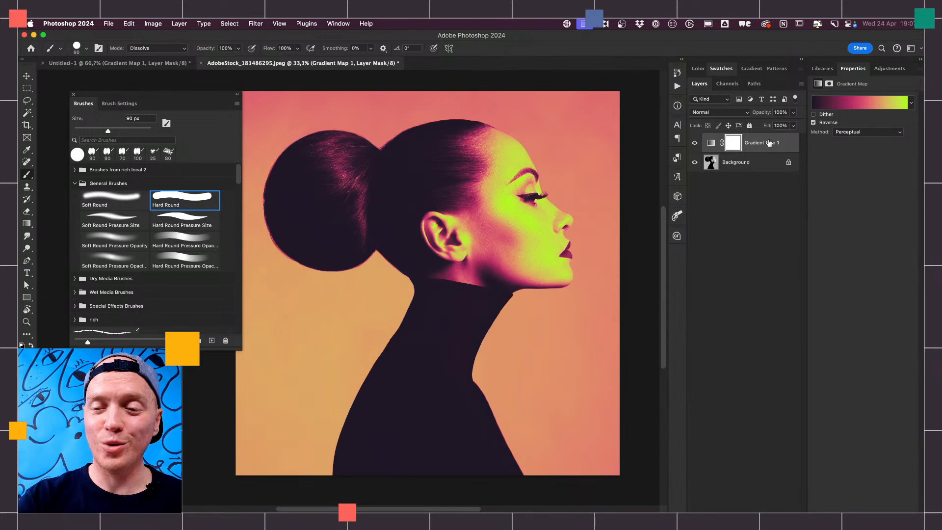
- Move the gradient's middle pink colour stop closer to the lime end, leaving its colour as it is
left_click(849, 104)
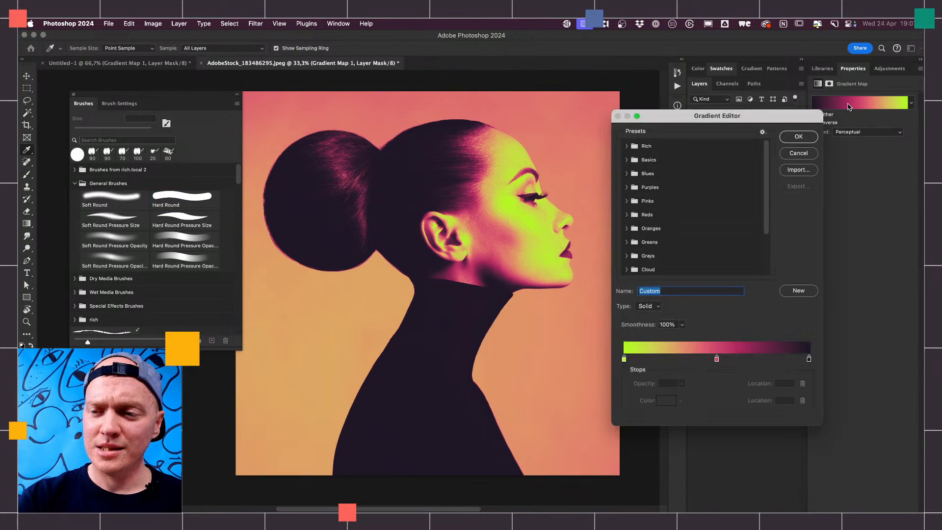
left_click(717, 360)
left_click(667, 402)
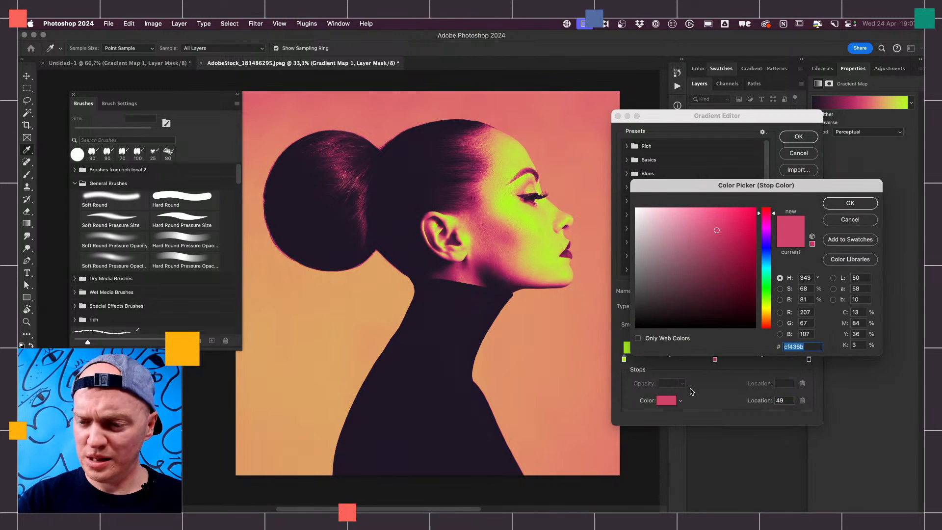
left_click(849, 221)
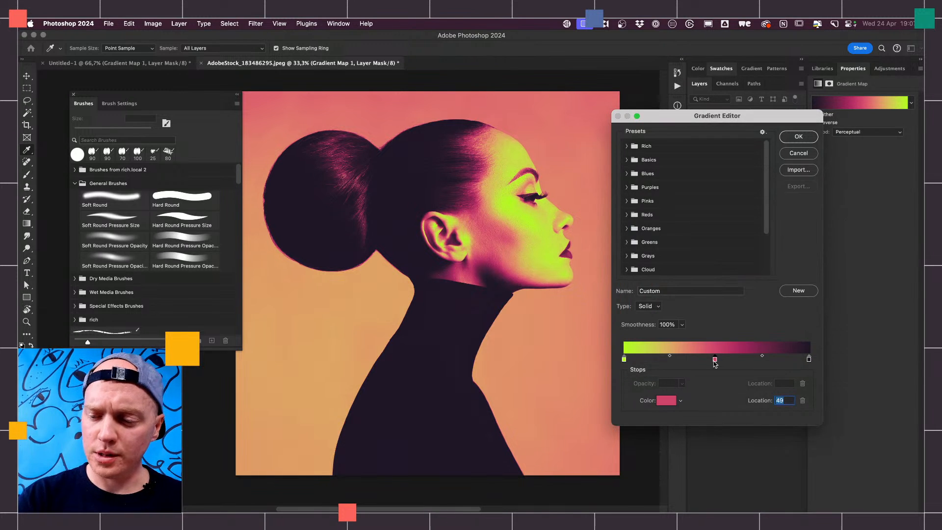
left_click_drag(715, 361, 695, 361)
- Add a colour stop at location 65 and set its colour to dark crimson, #880f32
left_click(744, 362)
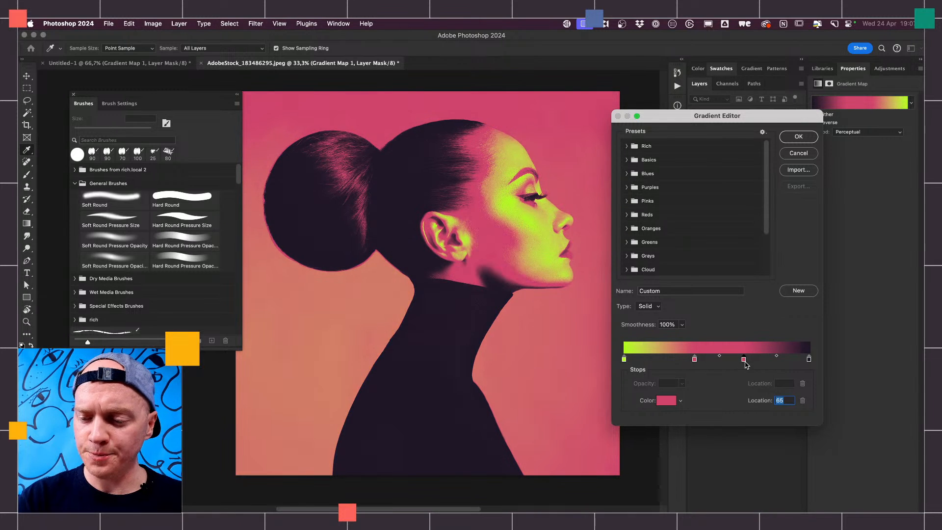
left_click(667, 400)
mouse_move(728, 234)
left_mouse_down()
mouse_move(743, 219)
mouse_move(742, 264)
left_mouse_up()
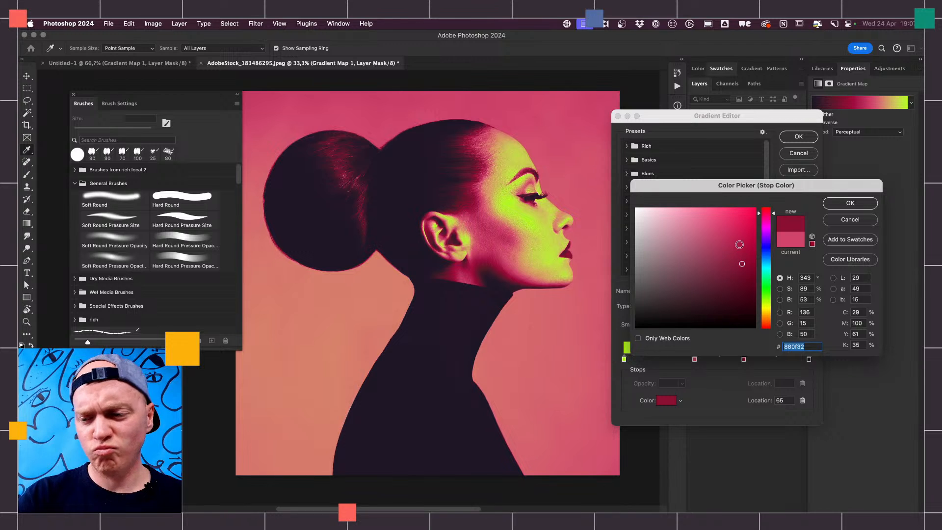
left_click(845, 203)
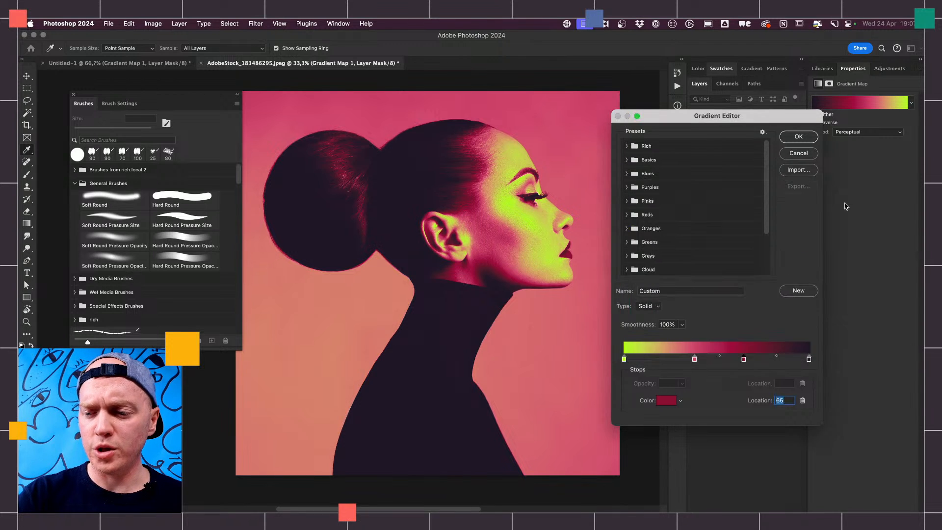
- Change the gradient's colour stop at location 100 to deep purple, #2b0d53
left_click(809, 359)
left_click(666, 401)
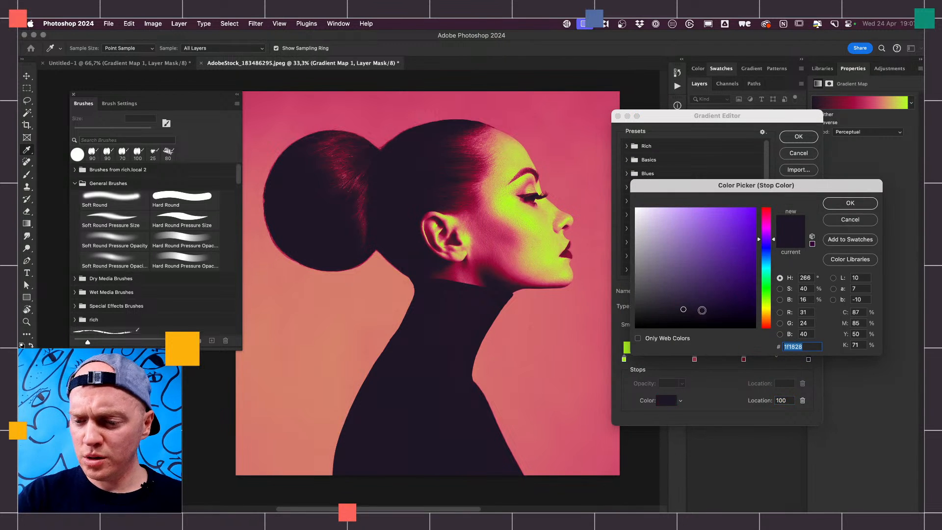
mouse_move(702, 310)
left_mouse_down()
mouse_move(727, 319)
mouse_move(726, 291)
mouse_move(737, 289)
left_mouse_up()
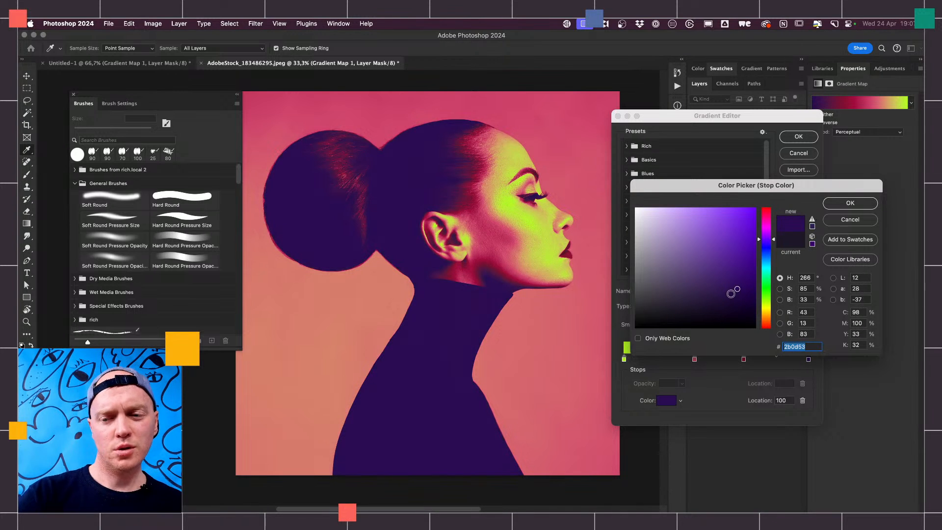
left_click(855, 204)
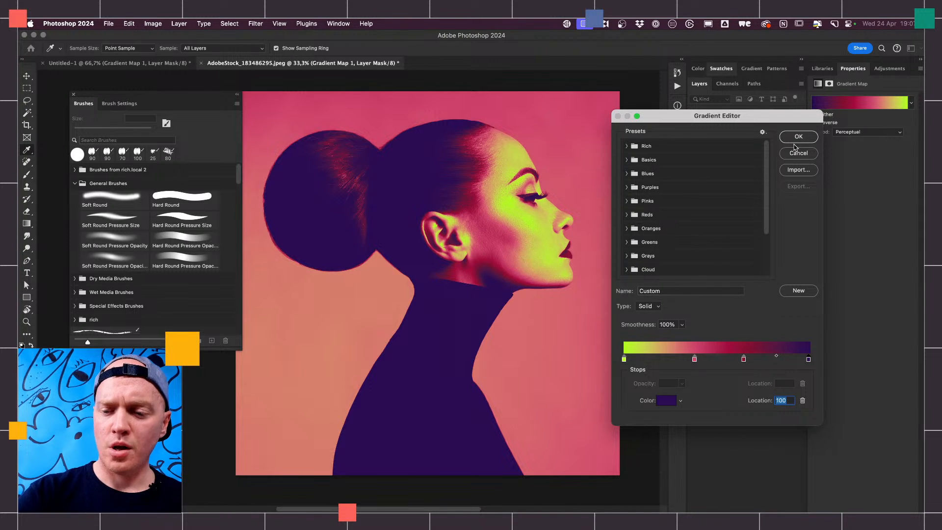
- Save the edited gradient as a new preset named "Rich Grad 2"
scroll(768, 220, "down", 4)
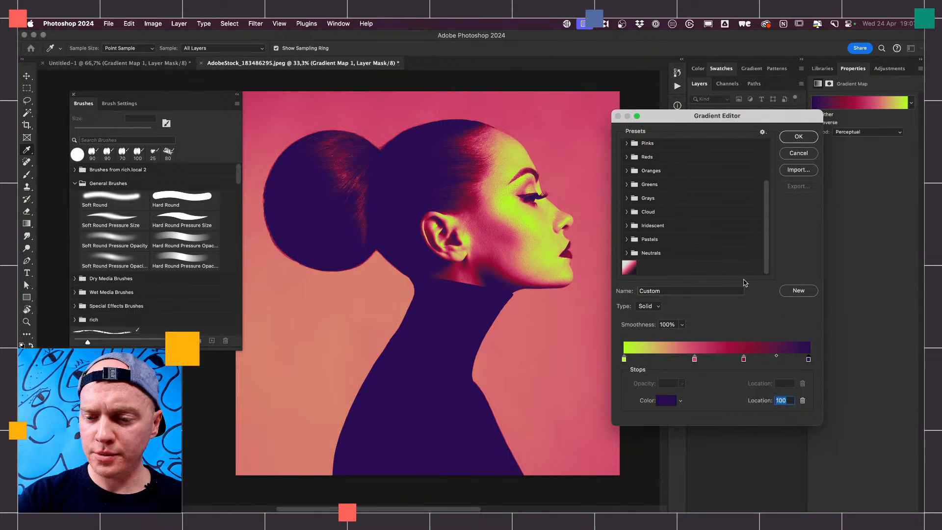
left_click(669, 291)
type("Rich Grad 2")
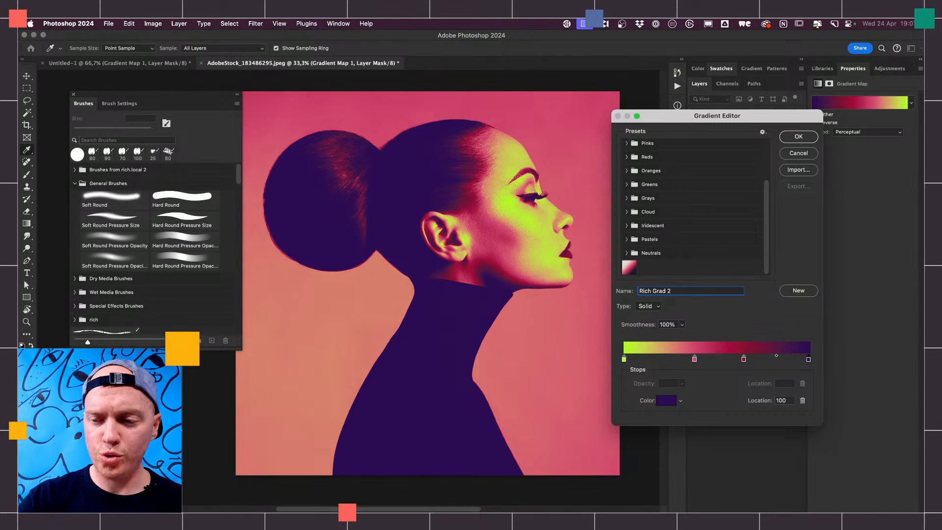
left_click(799, 291)
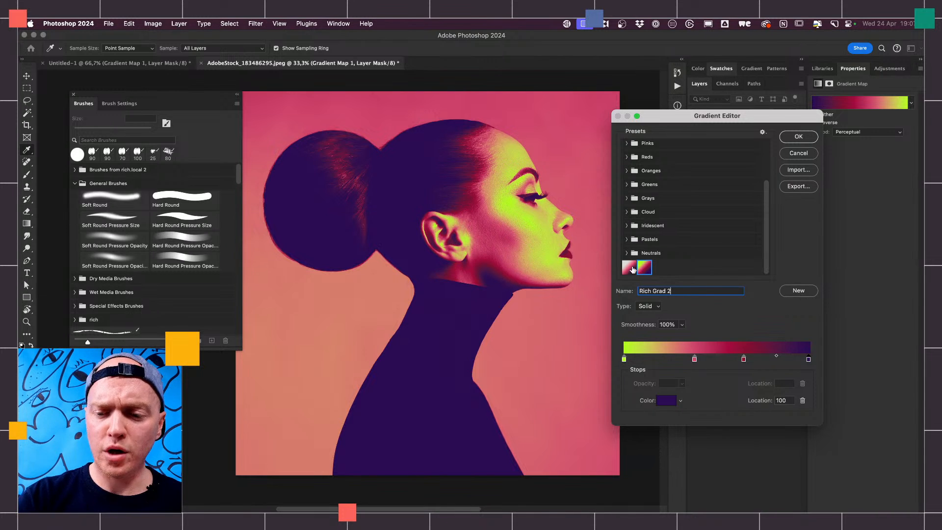
right_click(649, 267)
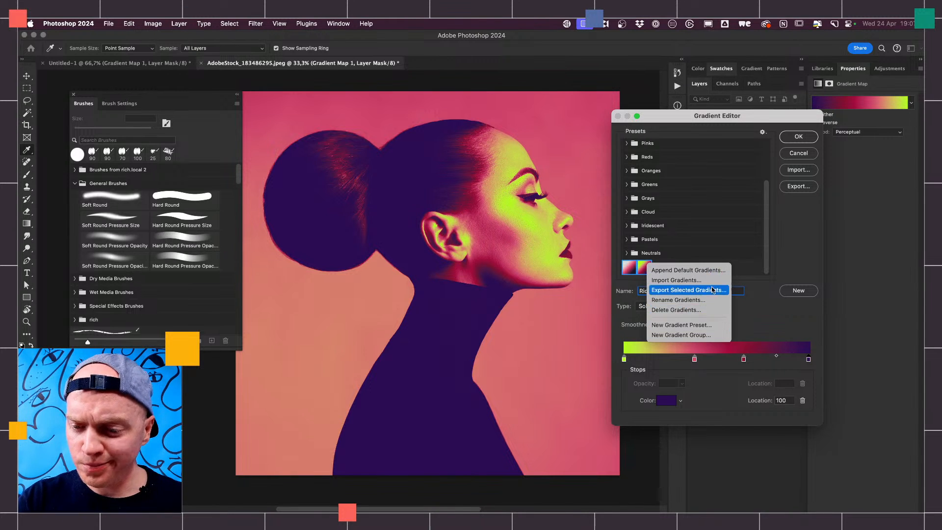
left_click(743, 274)
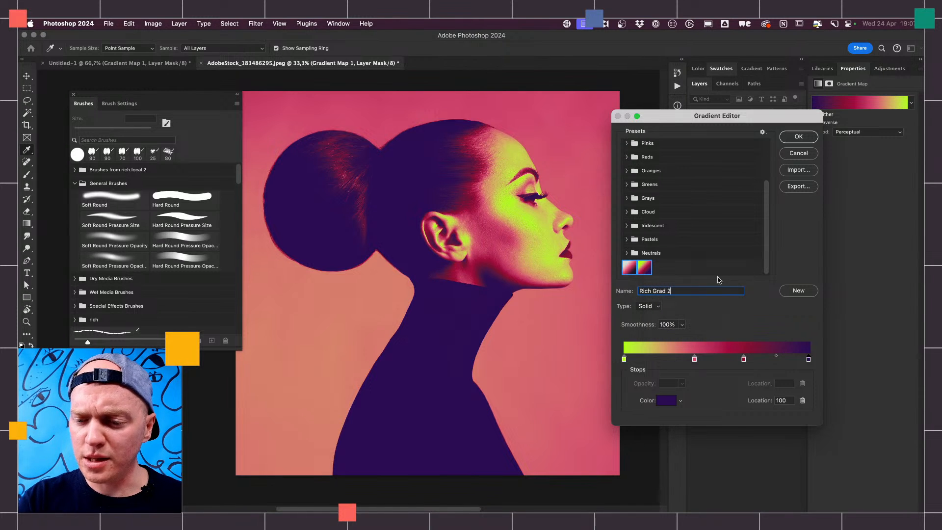
right_click(649, 270)
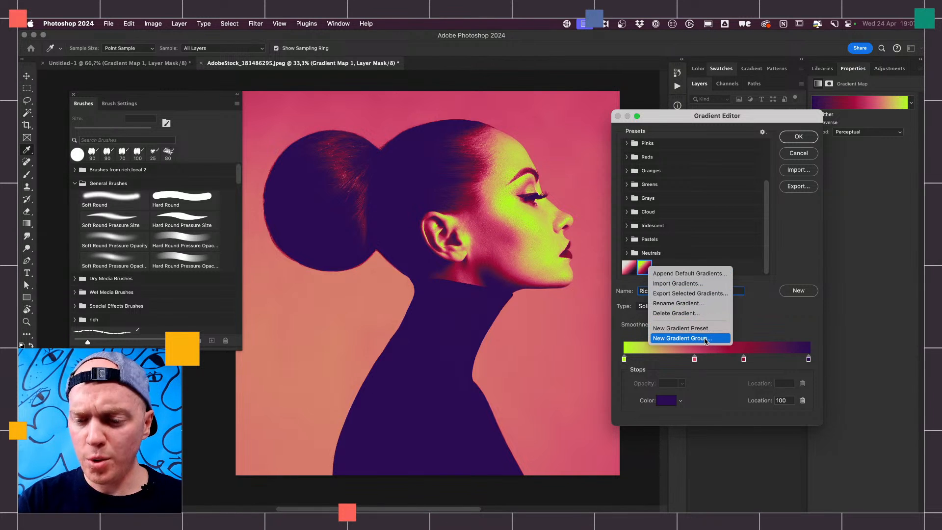
key("Escape")
- Group the two custom gradient presets into a new gradient group named "Rich Adobe Live"
left_click(631, 269, "shift")
right_click(643, 269)
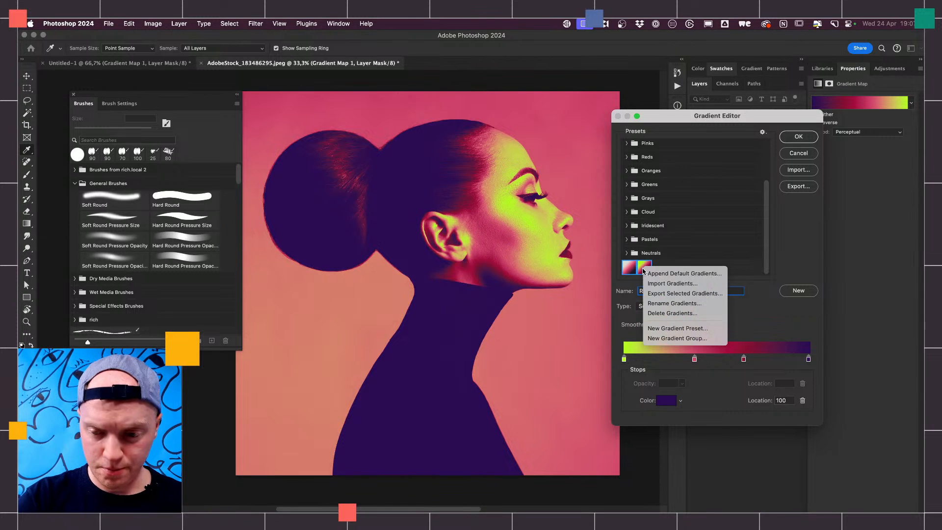
left_click(690, 343)
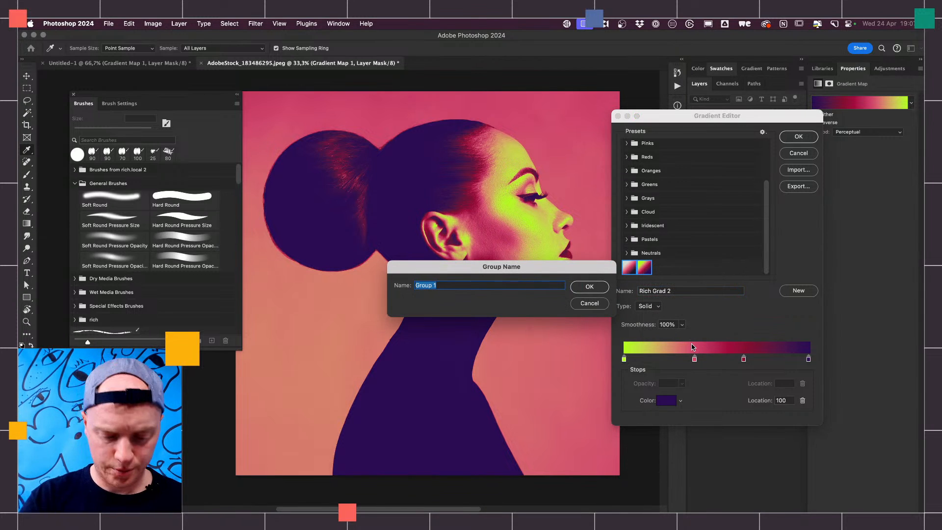
type("Rich")
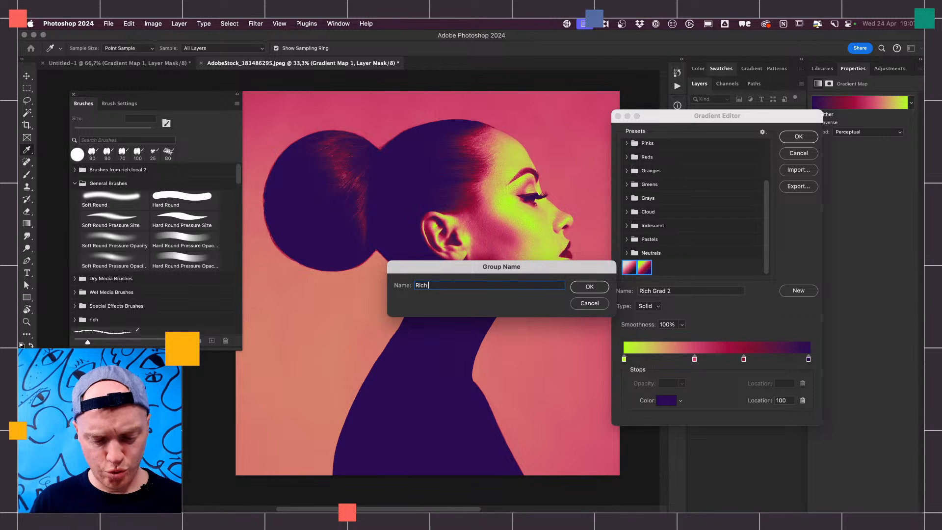
type(" Adobe Live")
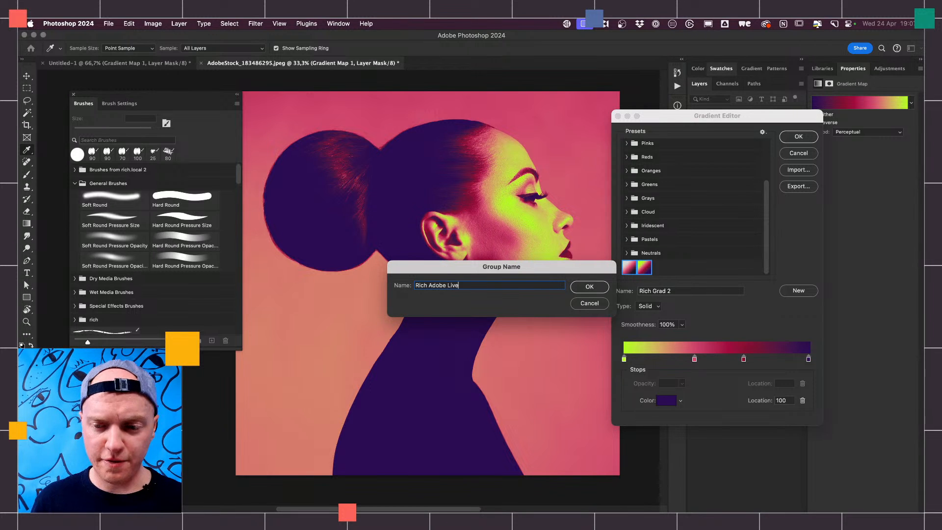
key("Return")
- Export both presets in the Rich Adobe Live group to Downloads as "Rich Gradients.grd"
scroll(764, 219, "down", 1)
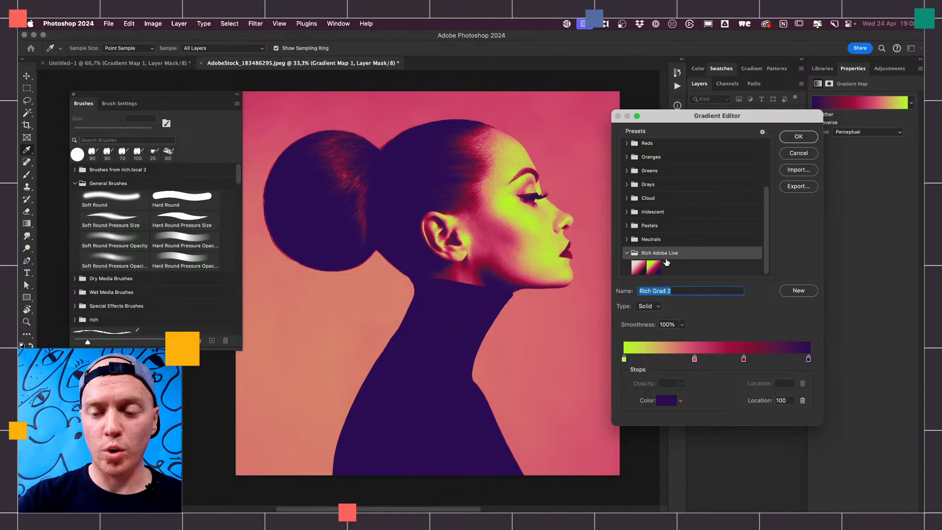
left_click(656, 270)
left_click(643, 272, "shift")
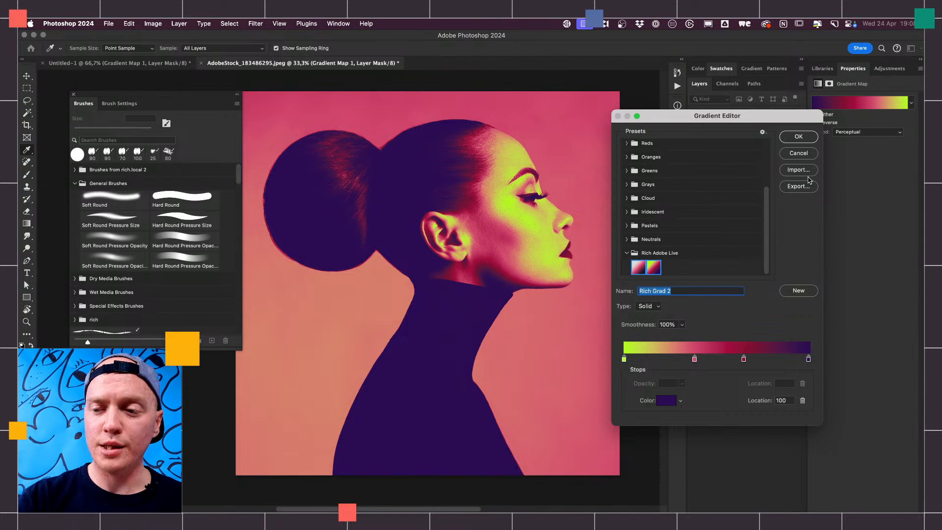
left_click(798, 188)
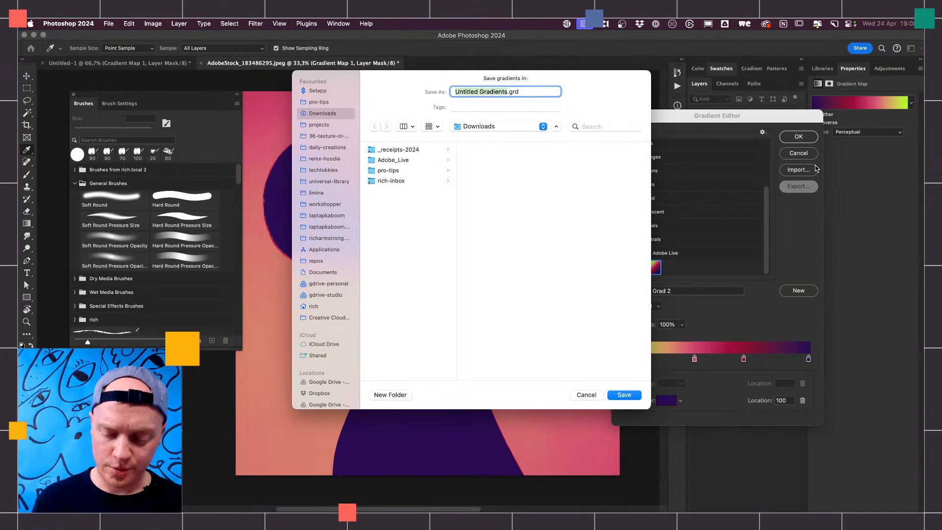
type("Rich Grad")
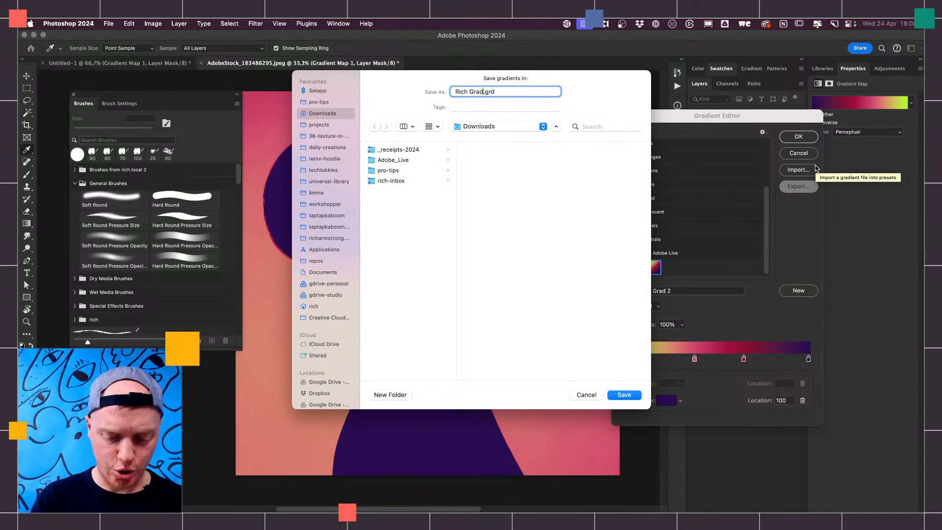
type("ients")
key("Return")
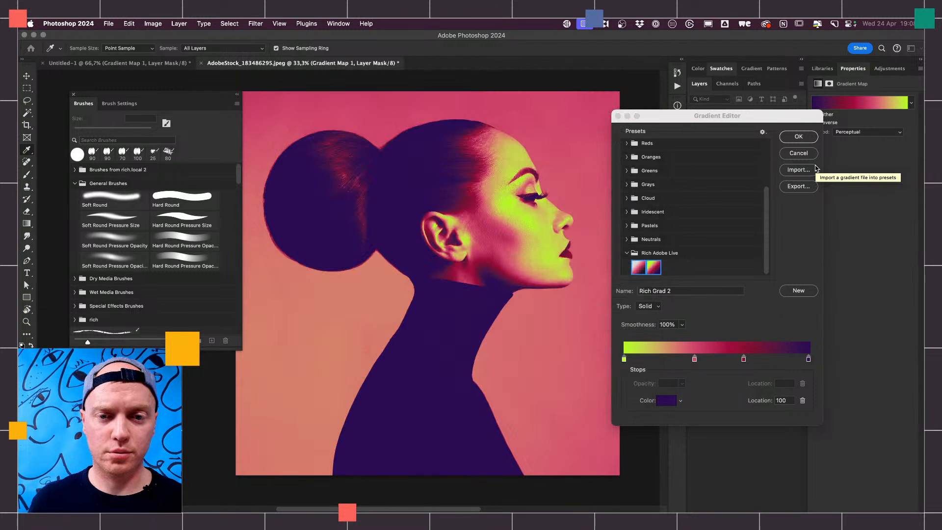
- Delete the Rich Adobe Live preset group and accept the portrait's edited gradient
left_click(658, 267)
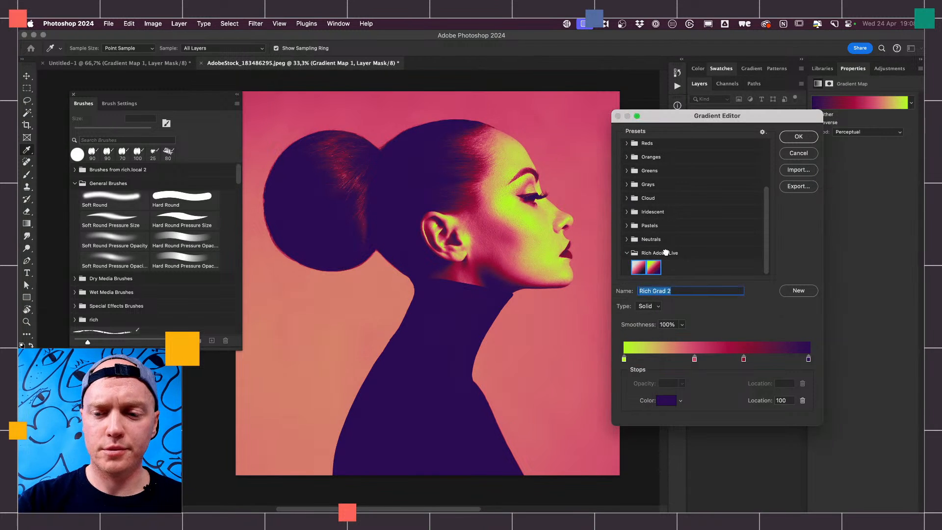
right_click(696, 255)
left_click(744, 299)
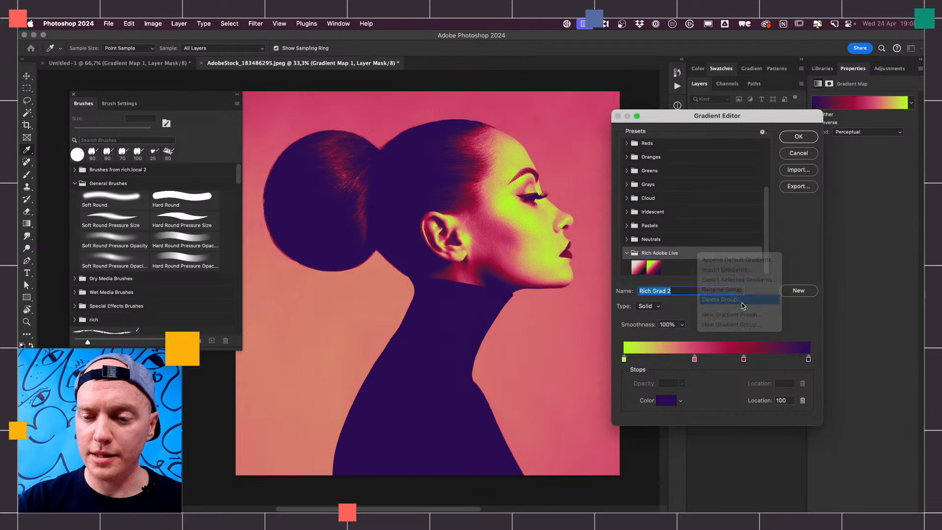
key("Return")
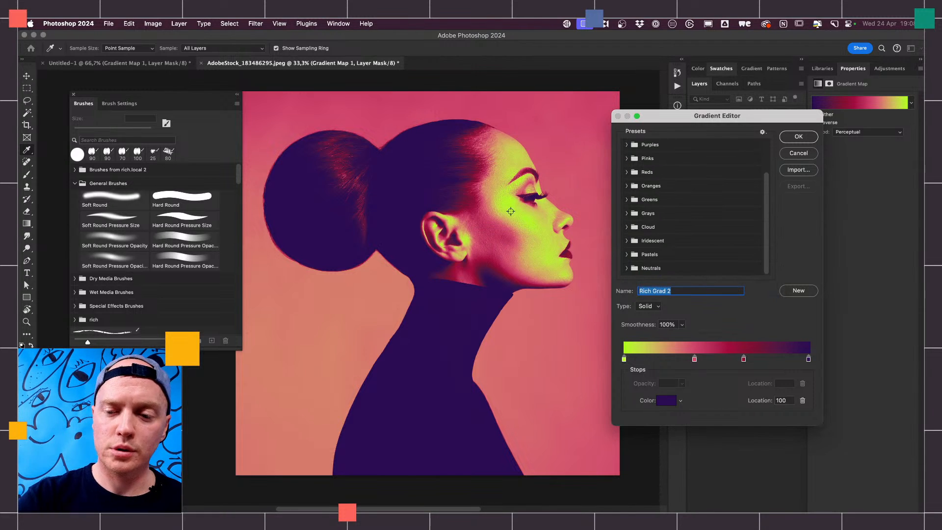
left_click(799, 137)
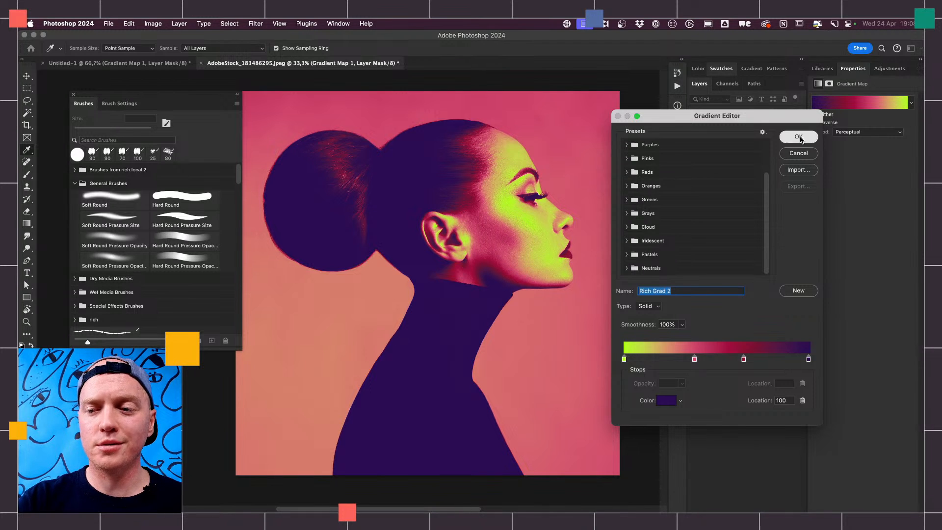
- Switch to Finder and open marbling.psd from the pro-tips folder in Photoshop
key("b")
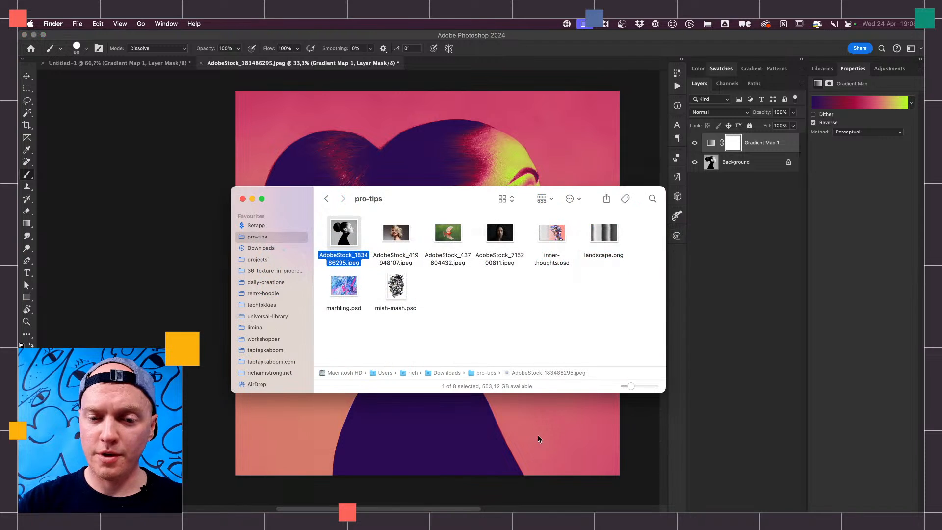
mouse_move(344, 287)
left_mouse_down()
mouse_move(503, 459)
mouse_move(521, 512)
mouse_move(616, 511)
left_mouse_up()
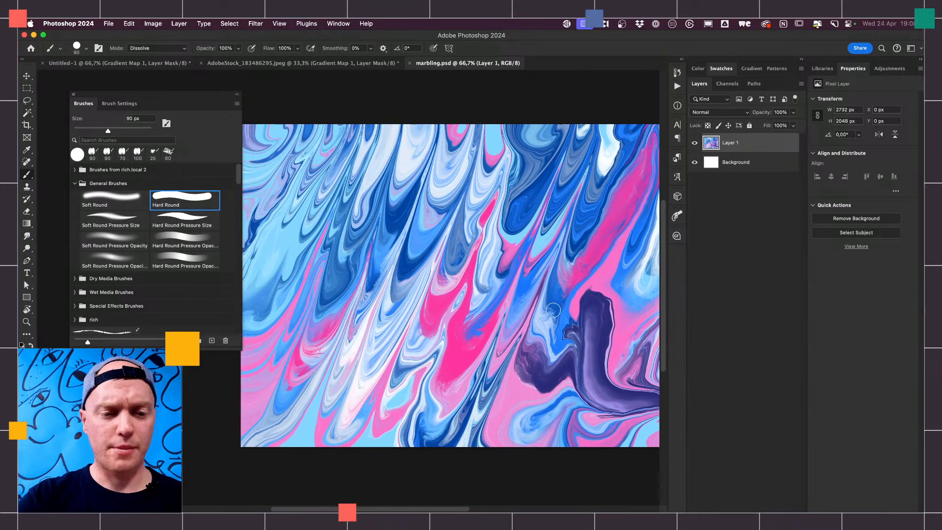
- Move the Brushes panel clear of the marbling artwork and add a Gradient Map adjustment layer above Layer 1
left_click_drag(174, 99, 151, 88)
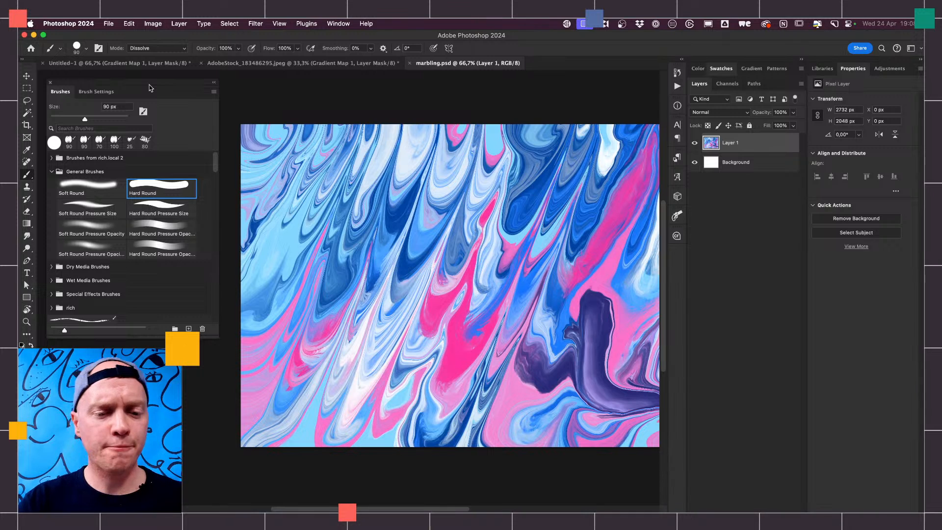
left_click(753, 506)
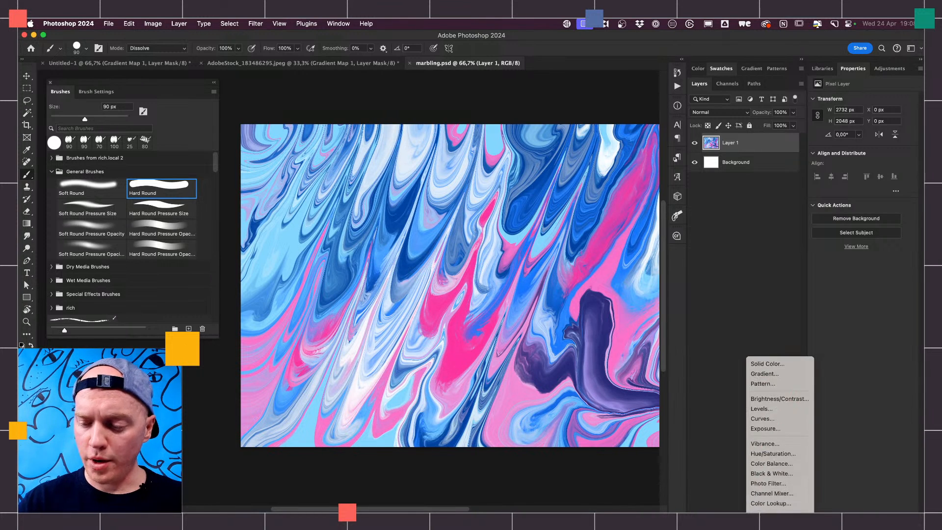
left_click(774, 509)
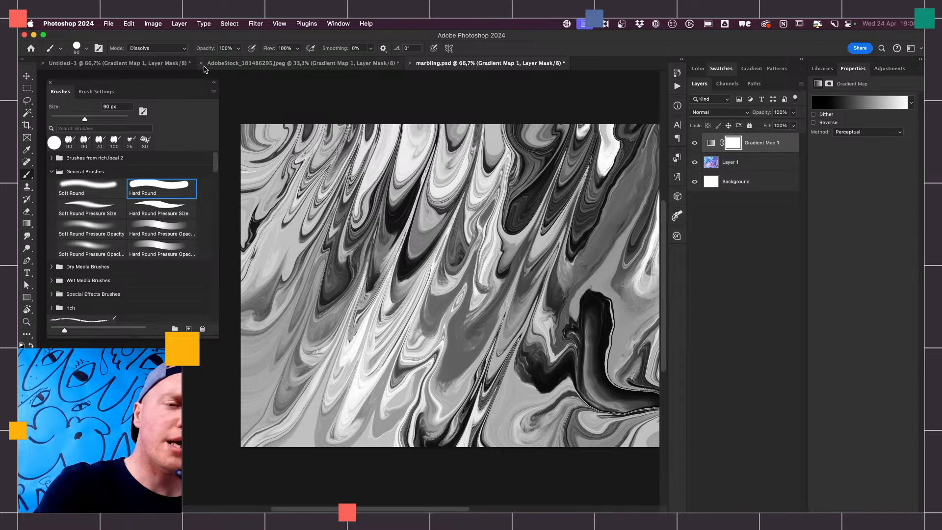
- Add a Curves adjustment layer with default settings above the marbling image's Gradient Map layer
left_click(180, 24)
mouse_move(255, 145)
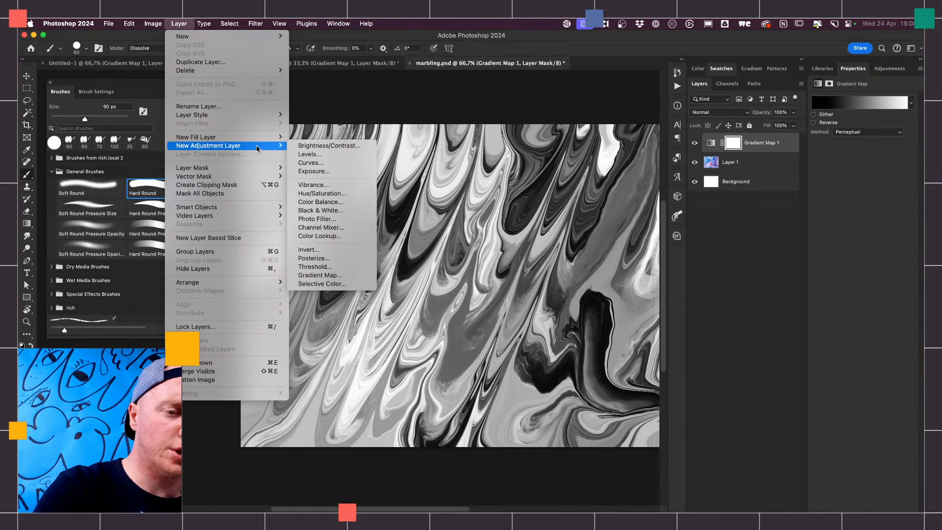
left_click(327, 163)
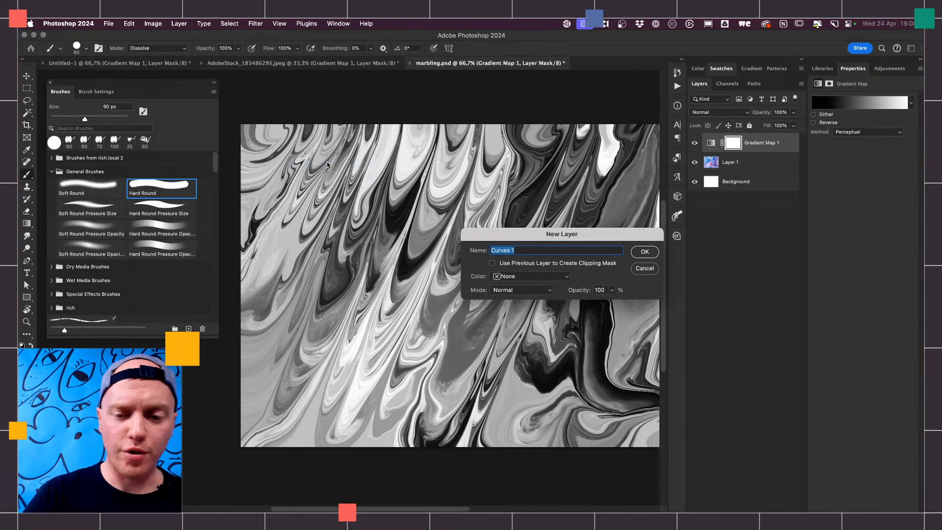
left_click(646, 253)
- Shape a steep S-curve with the highlight point at input 180, output 239, and move the Curves layer beneath the Gradient Map
left_click_drag(856, 178, 857, 190)
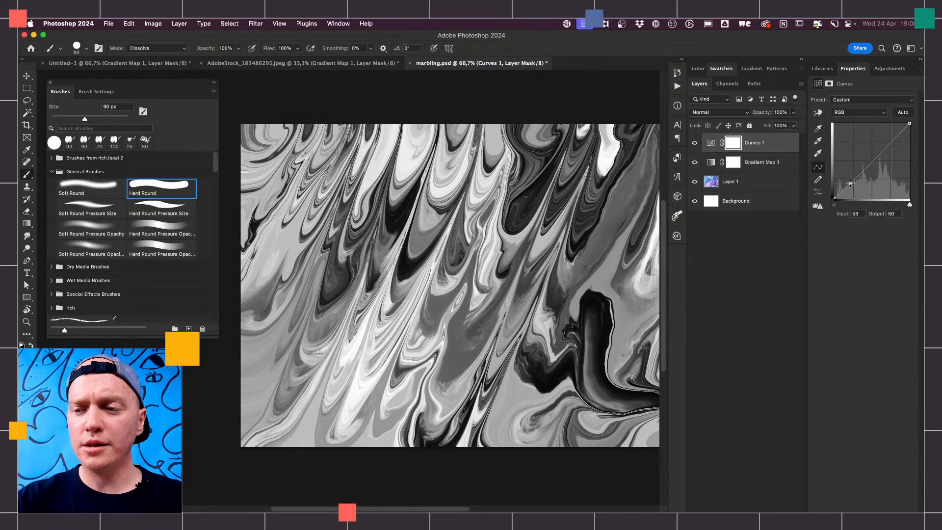
left_click(896, 136)
left_click_drag(897, 136, 888, 127)
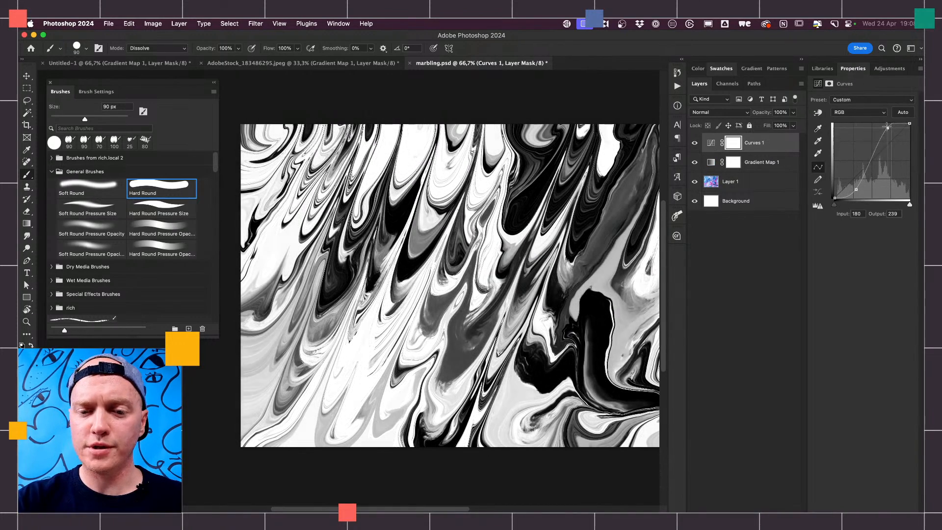
left_click_drag(757, 143, 769, 167)
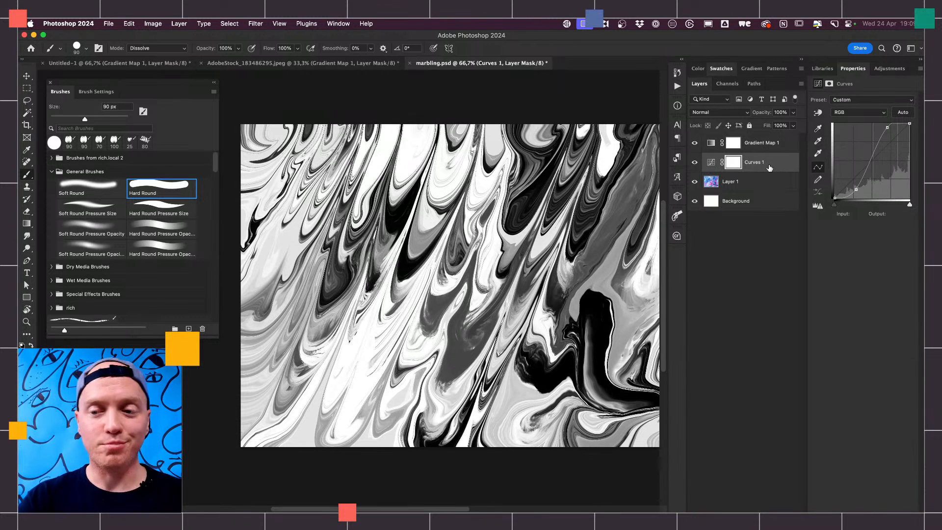
- Import Rich Gradients.grd from Downloads into the Gradient Map layer's gradient presets
left_click(769, 143)
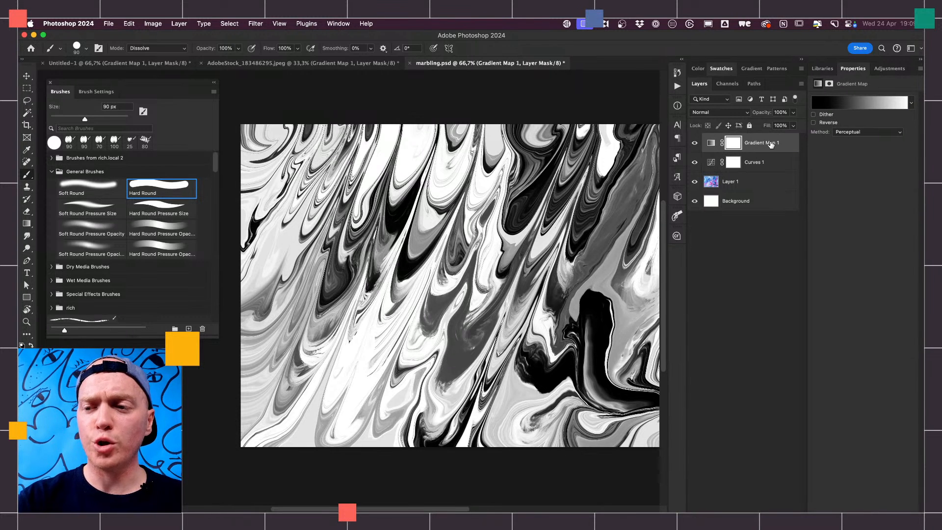
left_click(860, 103)
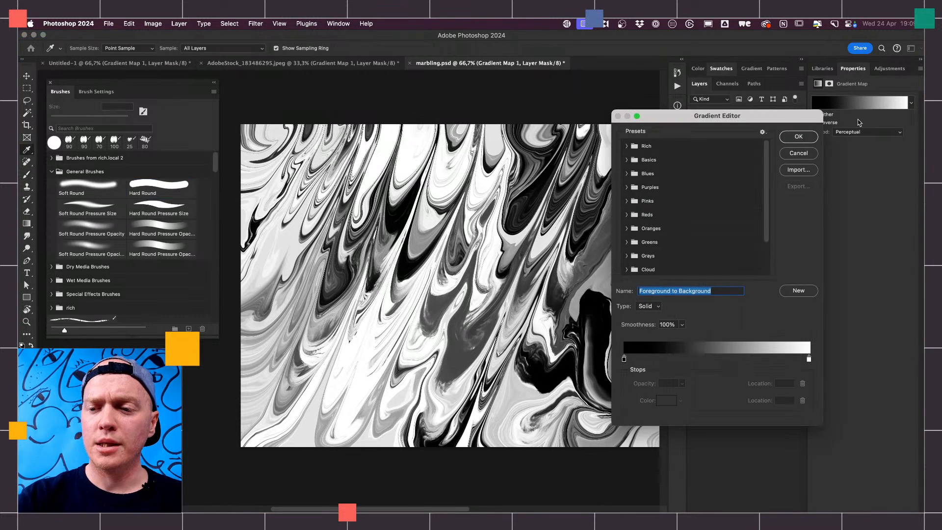
left_click(799, 171)
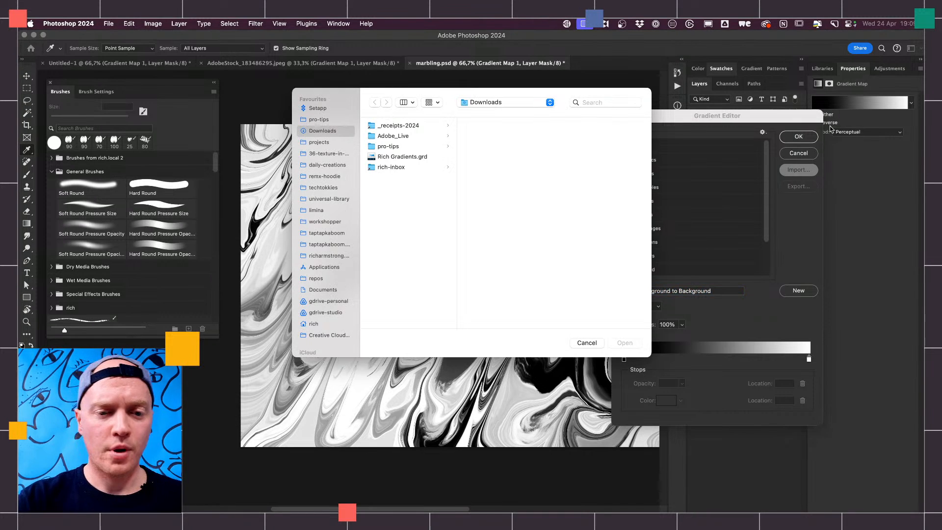
left_click(412, 159)
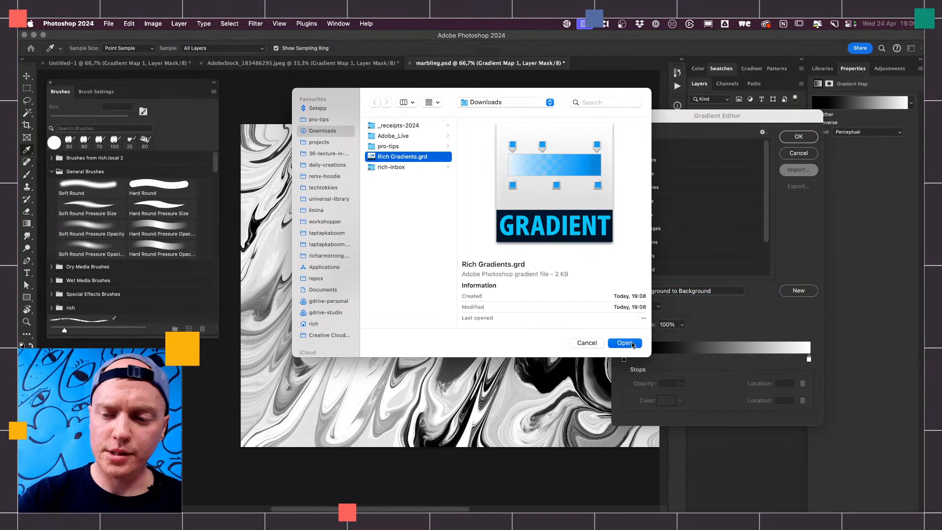
key("Return")
- Compare the two imported Rich Gradients presets on the marbling artwork and apply Rich Grad 2
left_click_drag(766, 211, 764, 269)
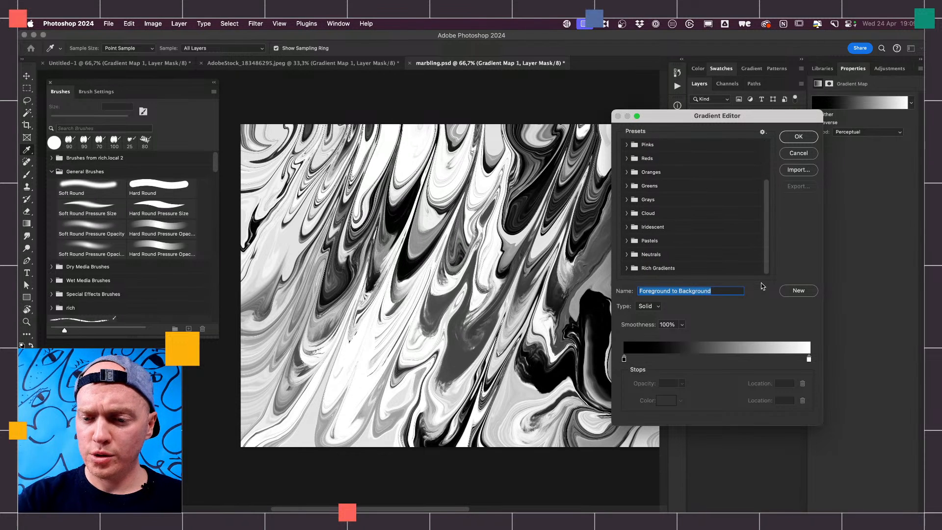
left_click(628, 269)
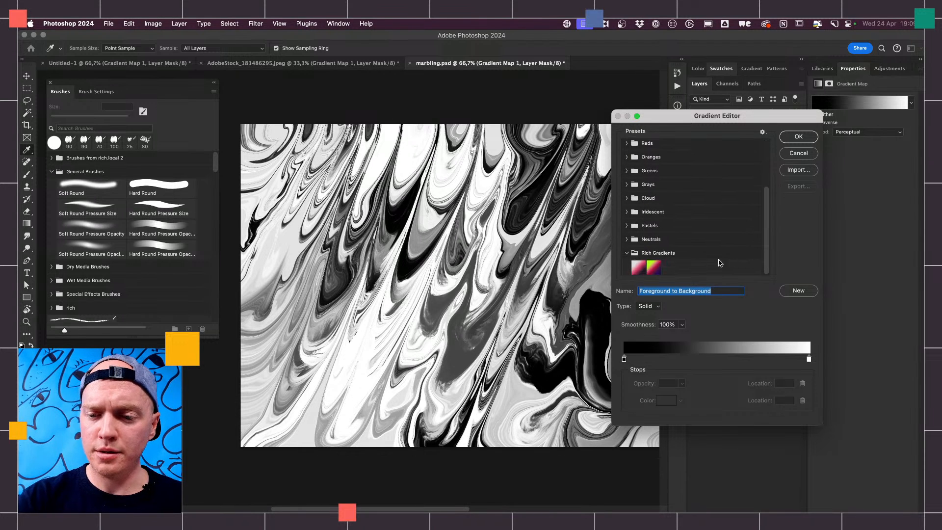
left_click(654, 267)
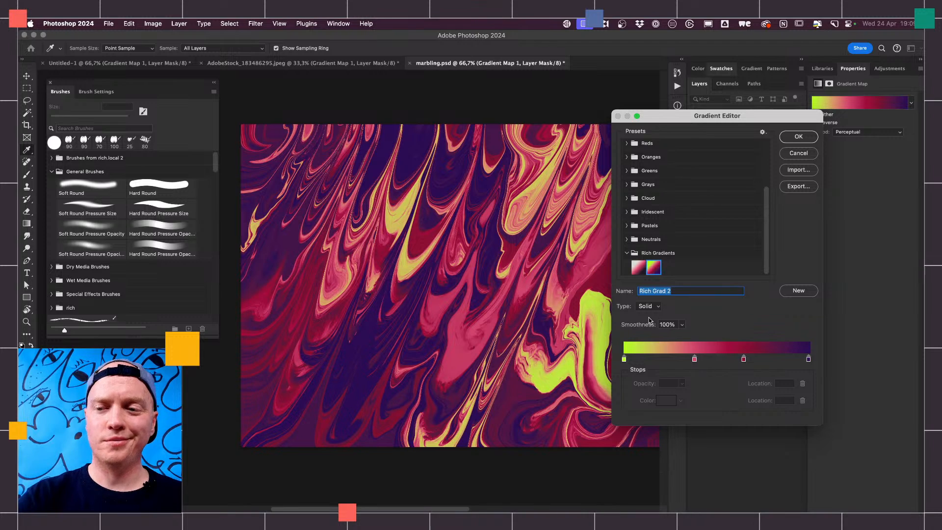
left_click(637, 268)
left_click(654, 268)
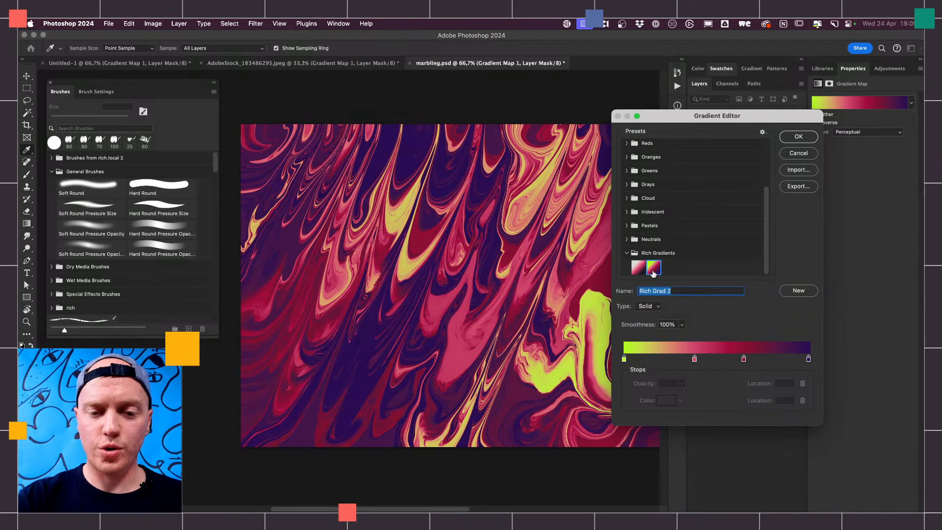
left_click(637, 269)
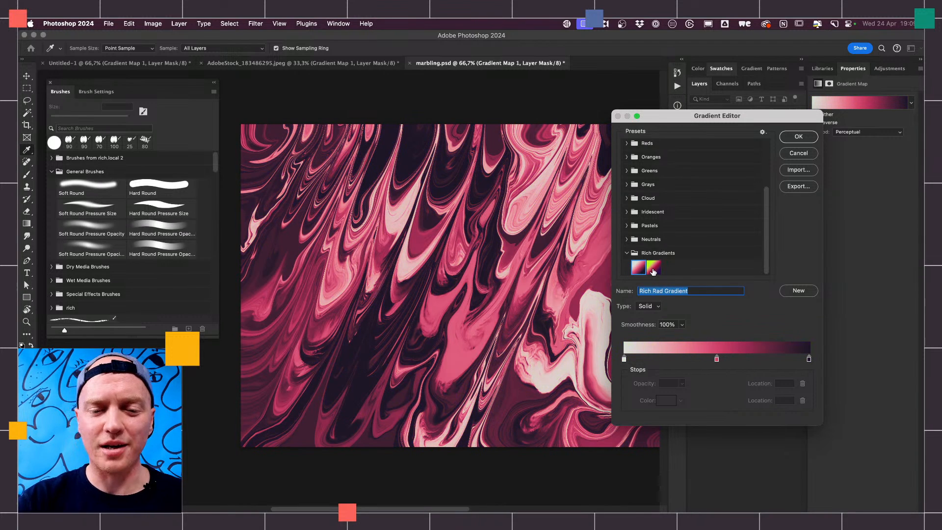
left_click(655, 269)
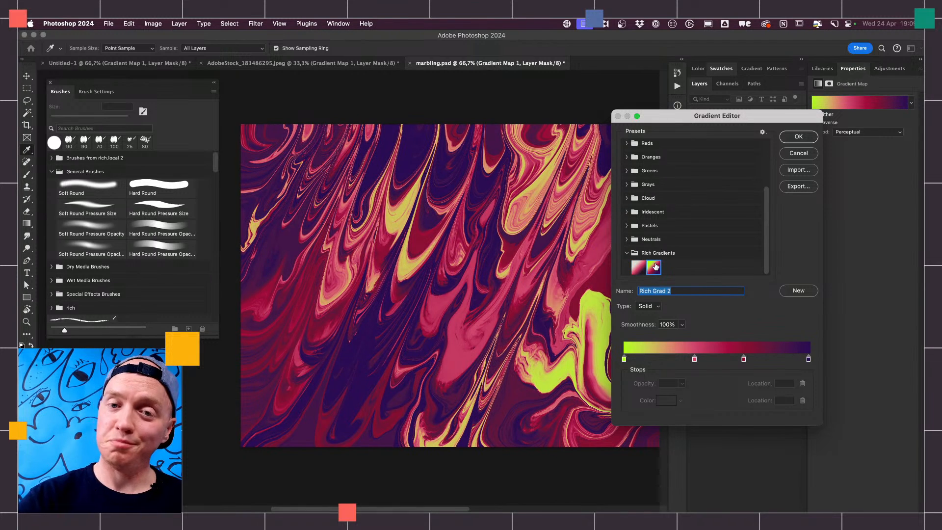
left_click(798, 136)
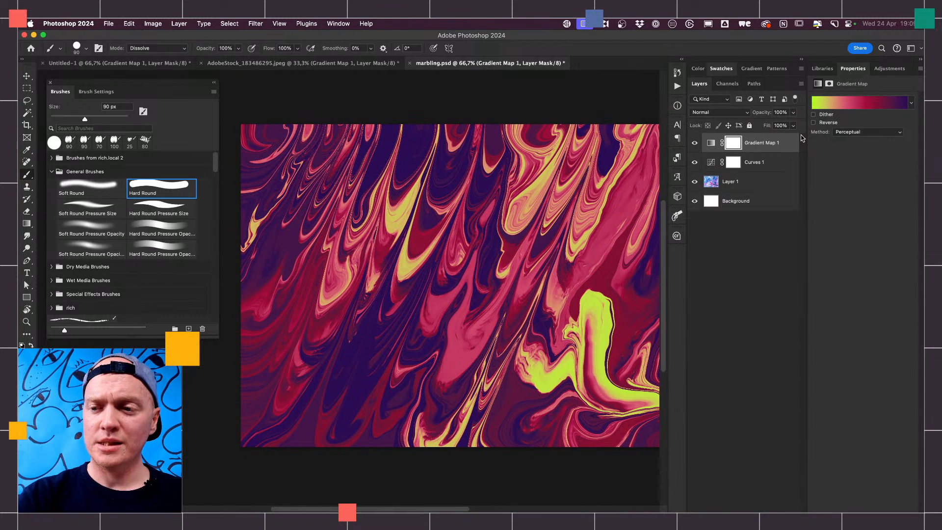
- Reverse the gradient map's colors and compare the artwork with the Curves layer hidden and shown
left_click(814, 123)
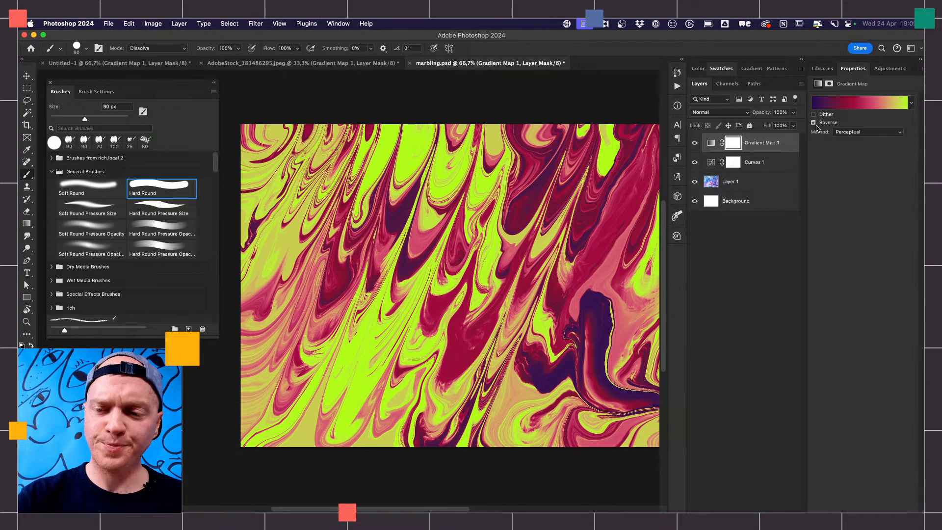
left_click(695, 163)
left_click(696, 163)
left_click(695, 163)
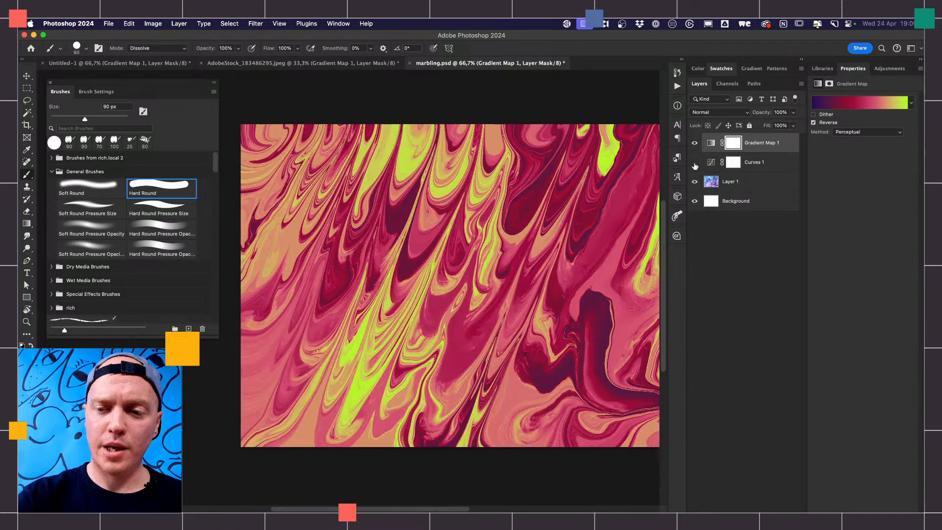
left_click(696, 163)
- Flatten the Curves adjustment by raising the shadow point and lowering the highlight point to input 210, output 169
left_click(751, 160)
mouse_move(858, 188)
left_mouse_down()
mouse_move(845, 174)
mouse_move(852, 179)
left_mouse_up()
left_click_drag(888, 128, 894, 149)
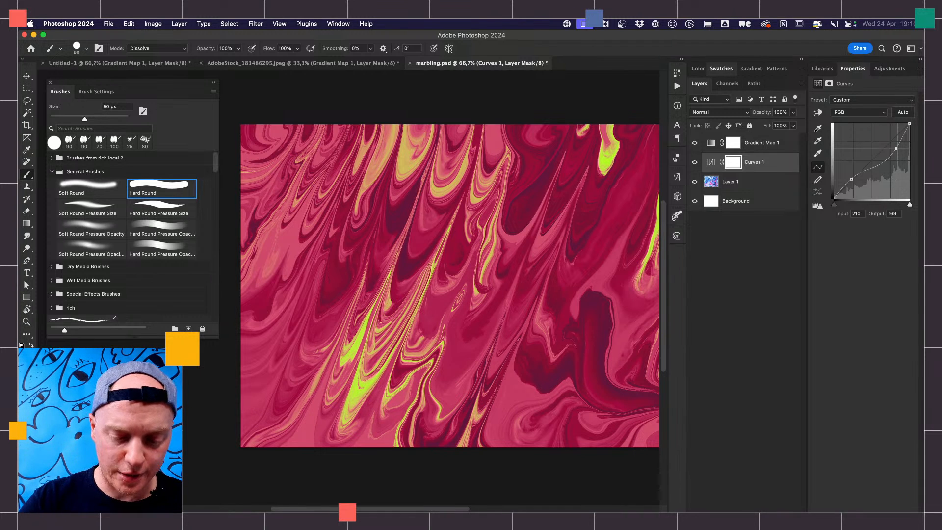
- Switch to Finder and open the landscape image, landscape-5.png, from the pro-tips folder in Photoshop
key("super+Tab")
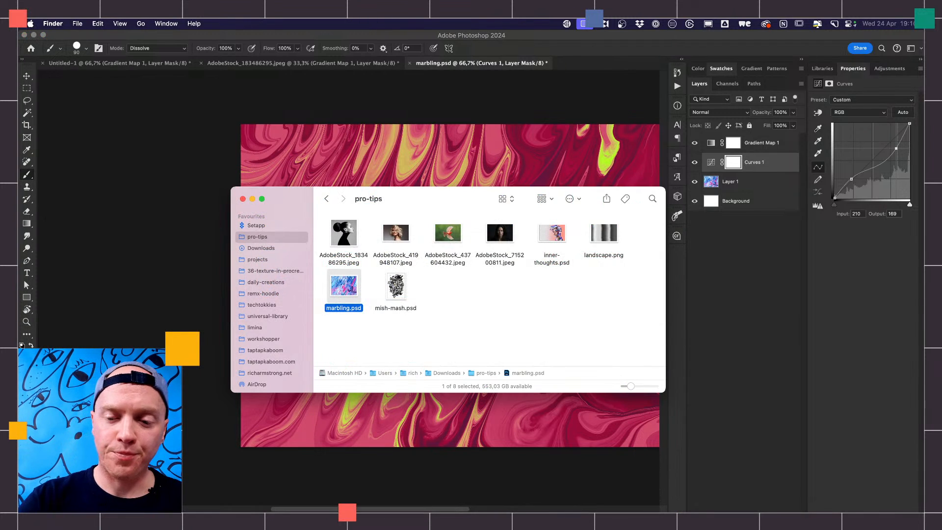
left_click_drag(607, 238, 542, 504)
key("super+Tab")
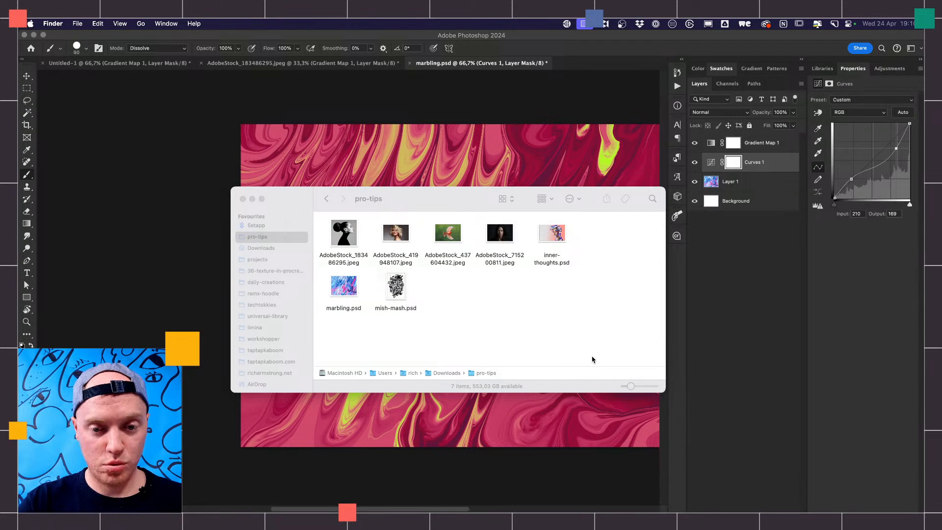
left_click(605, 237)
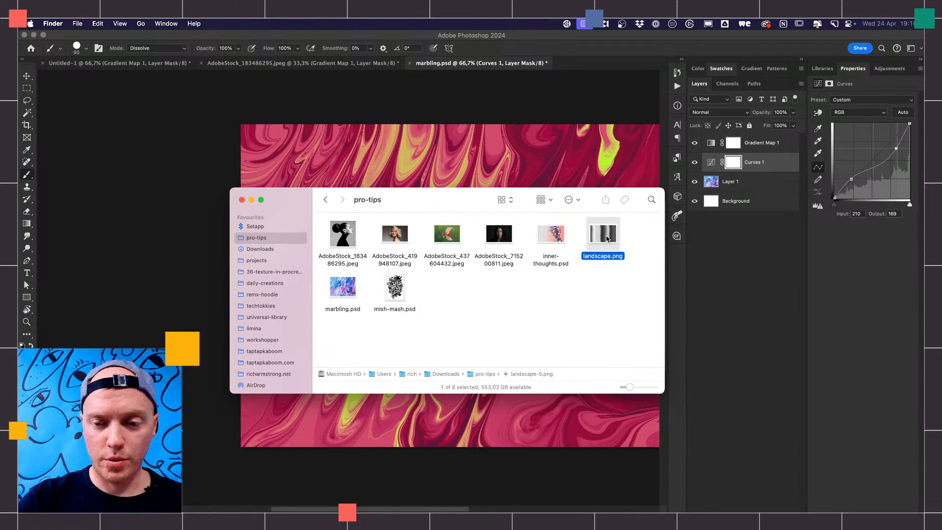
left_click_drag(607, 238, 613, 509)
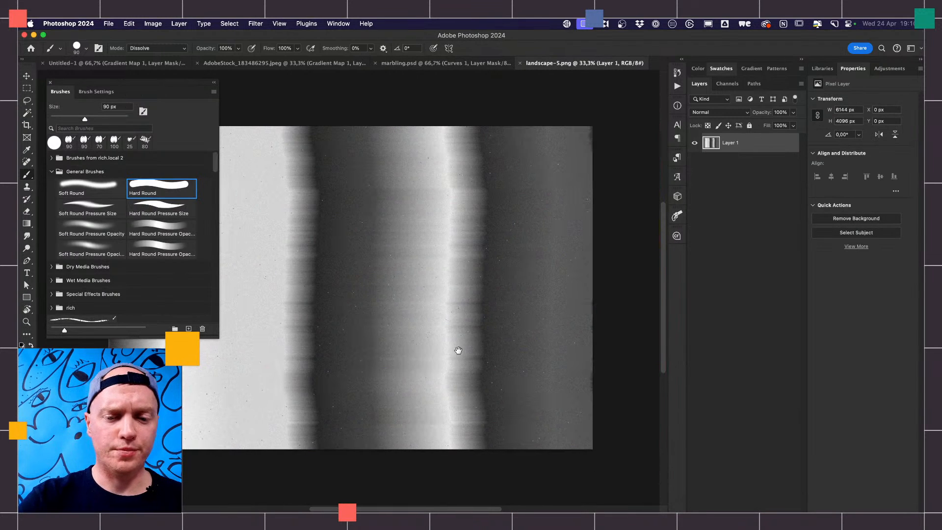
- Add a Gradient Map adjustment layer above the landscape image, without a layer mask on Layer 1
mouse_move(459, 350)
left_mouse_down()
mouse_move(566, 344)
mouse_move(537, 345)
left_mouse_up()
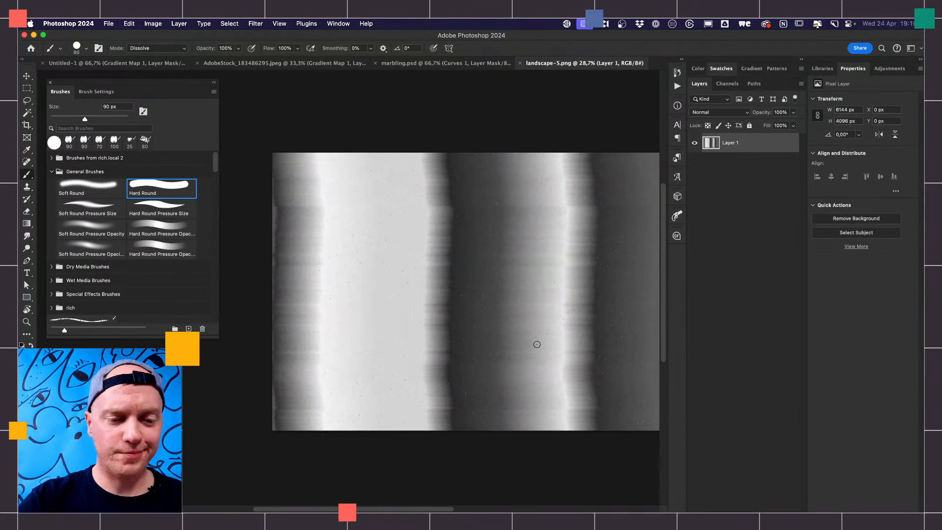
scroll(564, 350, "down", 2)
scroll(564, 351, "right", 2)
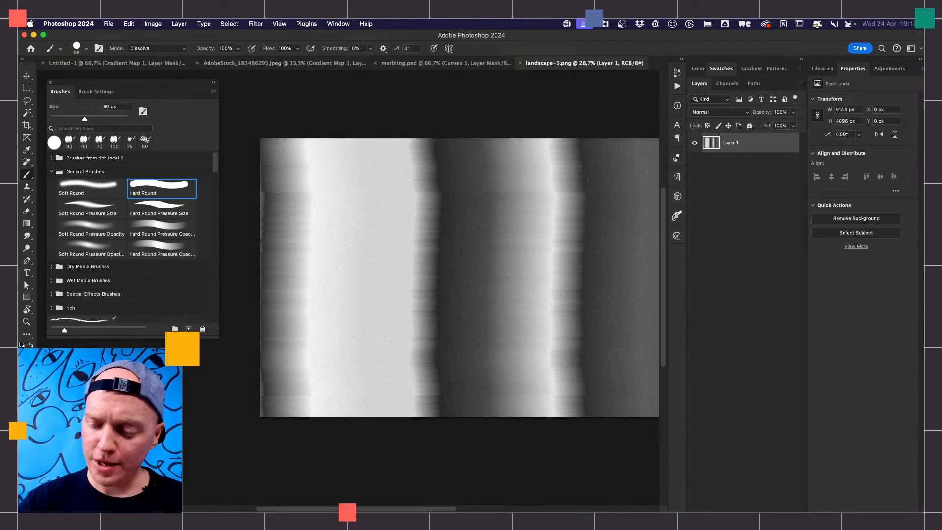
left_click(735, 518)
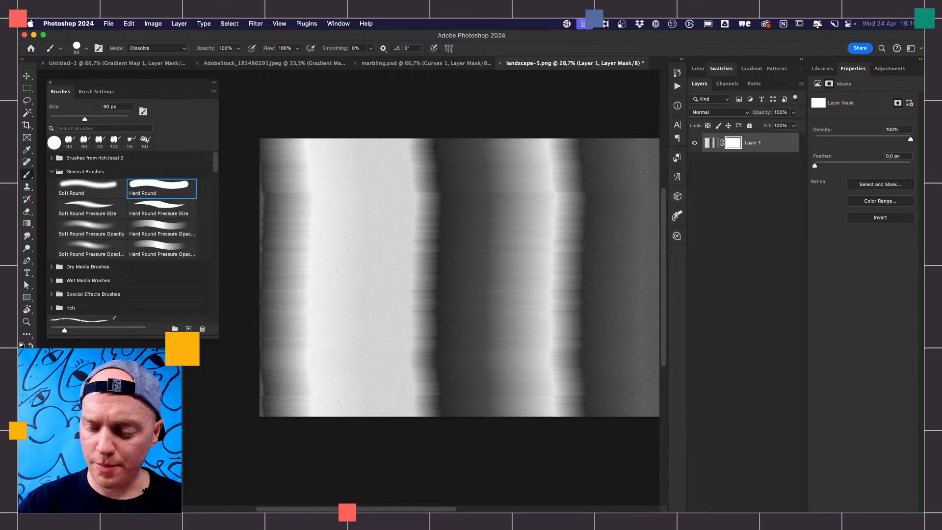
key("super+z")
left_click(748, 519)
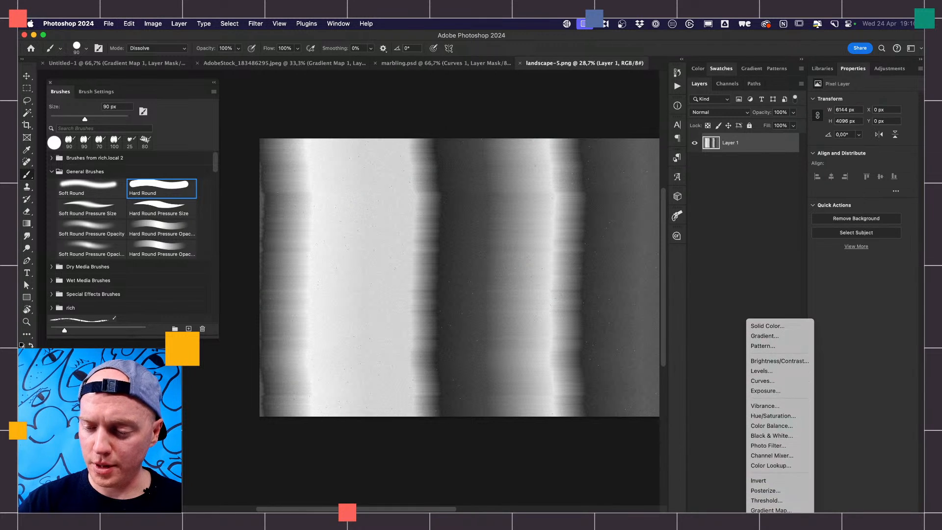
left_click(770, 509)
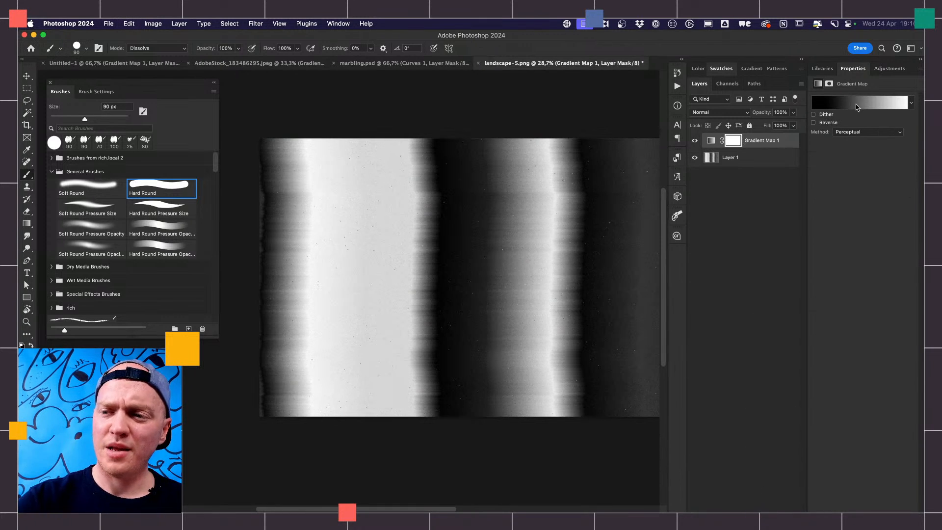
- Compare the two presets in the Rich gradient group on the landscape image and choose Purple rain
left_click(857, 107)
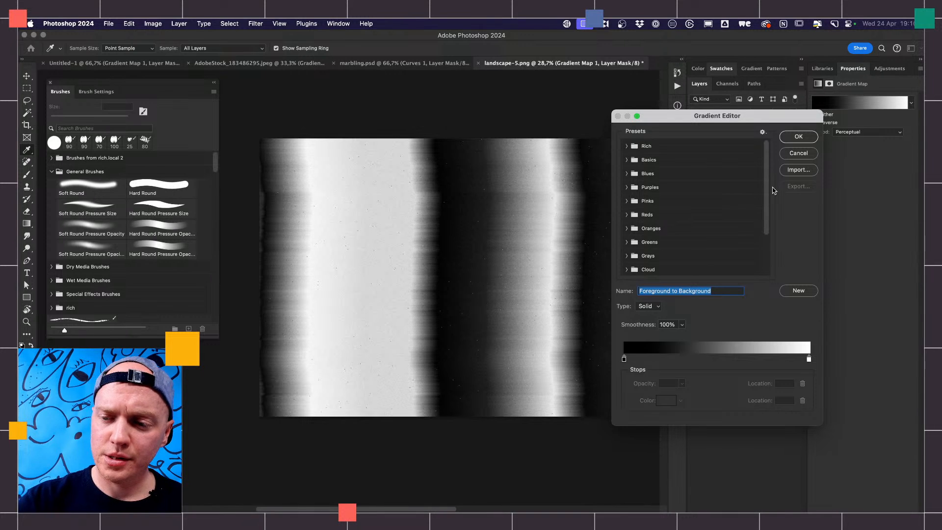
left_click(626, 146)
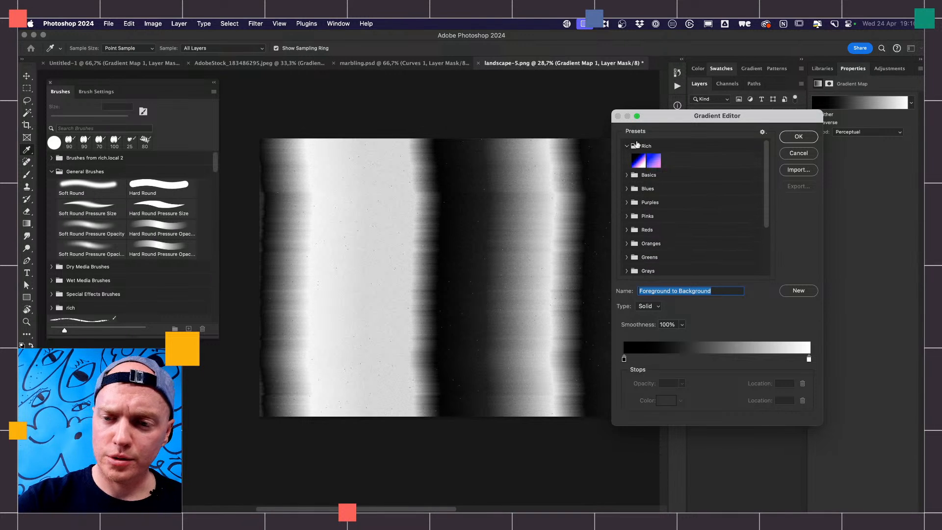
left_click(640, 161)
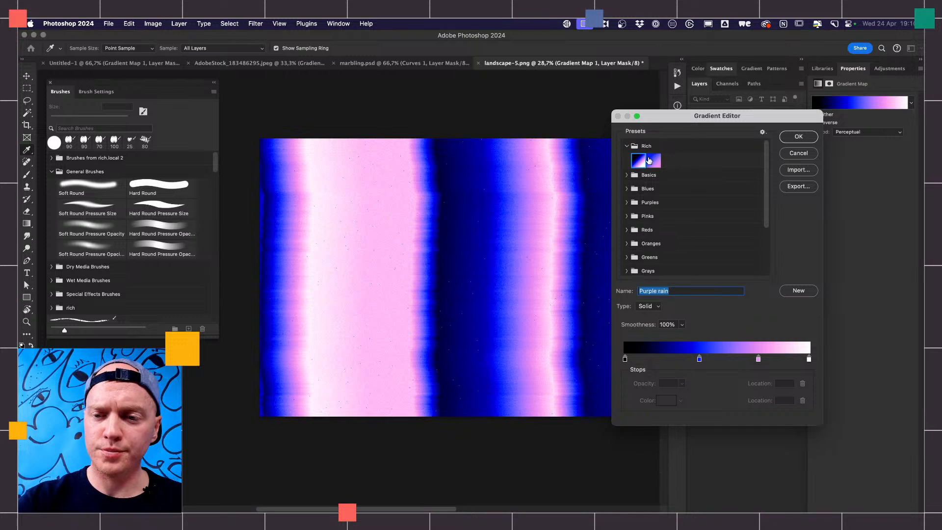
left_click(653, 161)
left_click(639, 160)
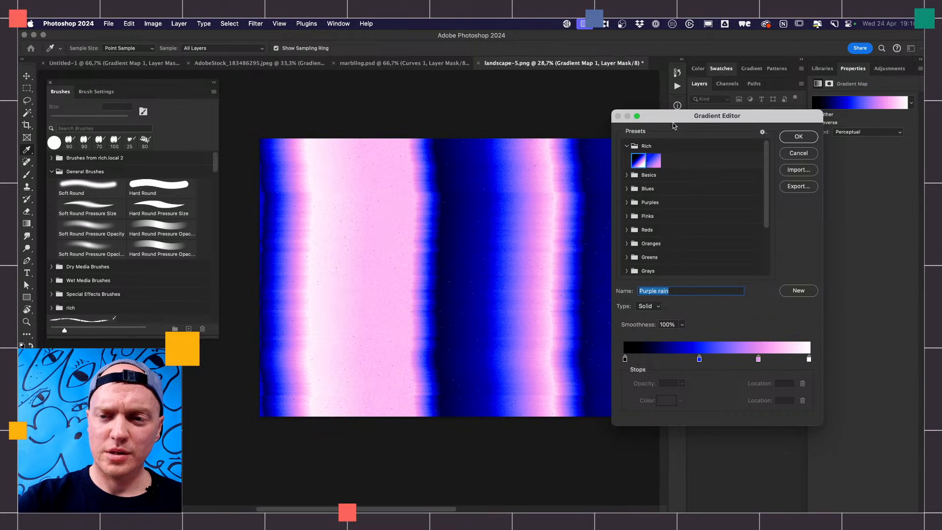
- Compare Twilight with Purple rain once more on the landscape and apply Purple rain to its Gradient Map
left_click_drag(673, 126, 751, 125)
left_click(730, 160)
left_click(715, 160)
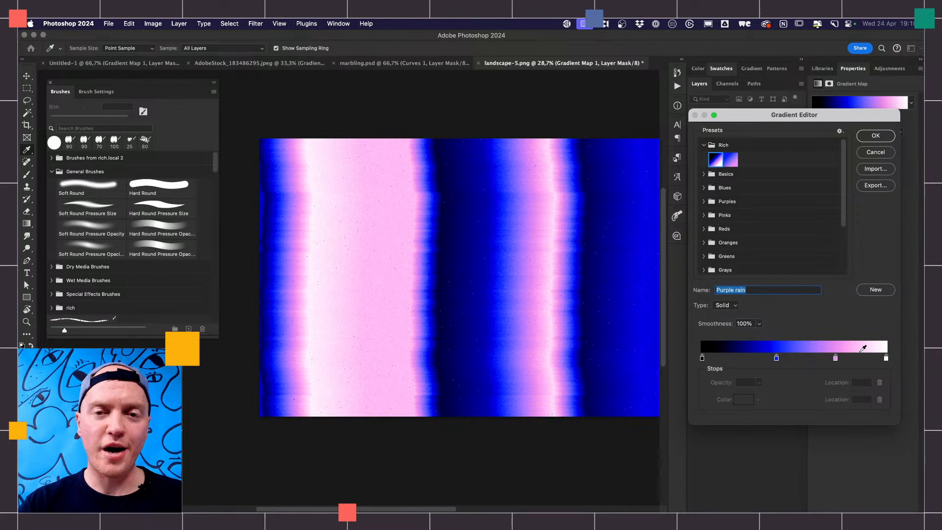
left_click(877, 135)
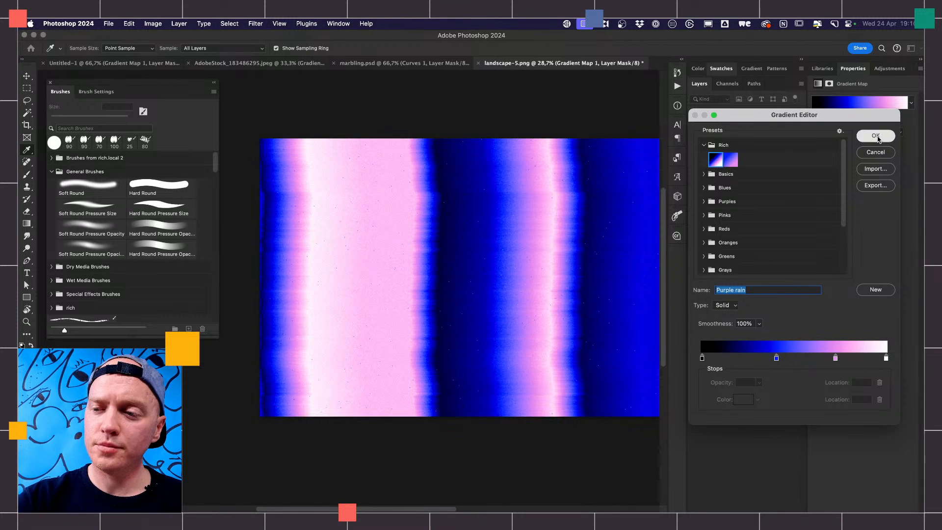
- Preview the landscape with the gradient reversed and with Gradient Map 1 hidden, restoring both settings
left_click(815, 123)
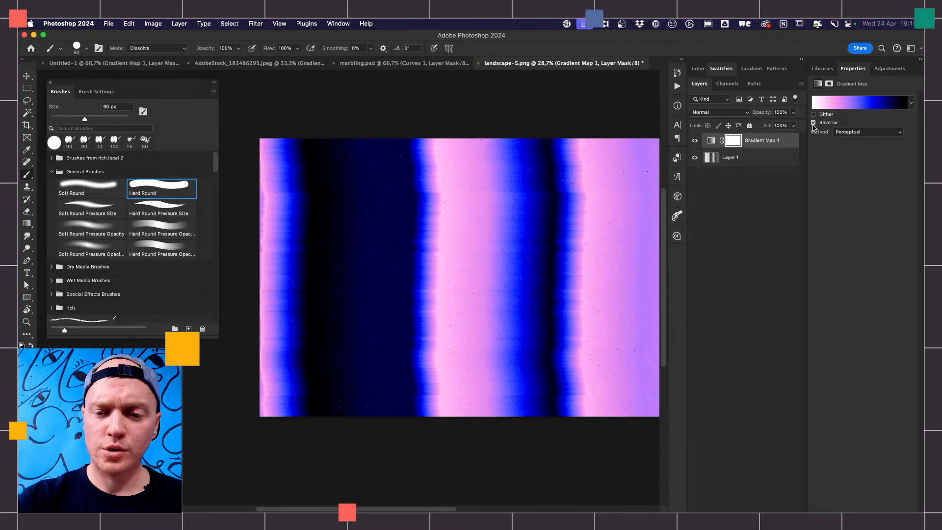
left_click(814, 123)
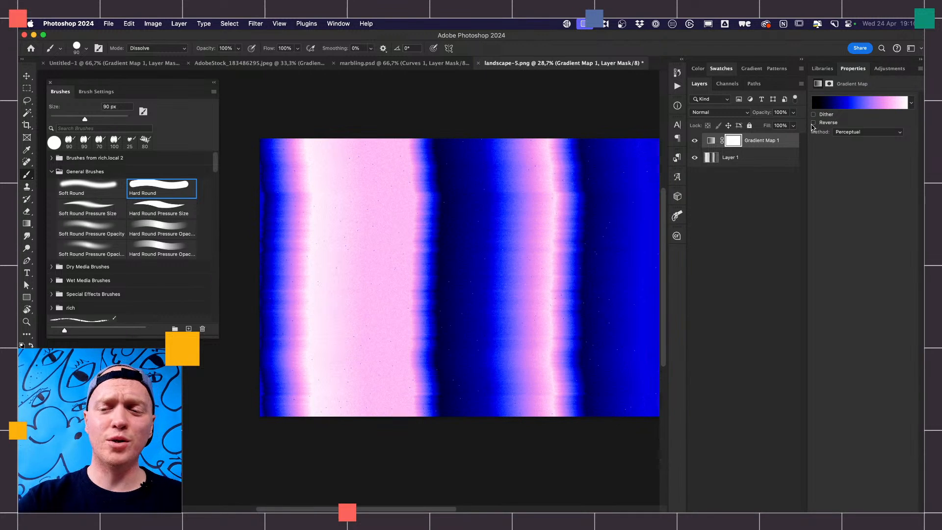
left_click(695, 141)
left_click(695, 141)
left_click(695, 141)
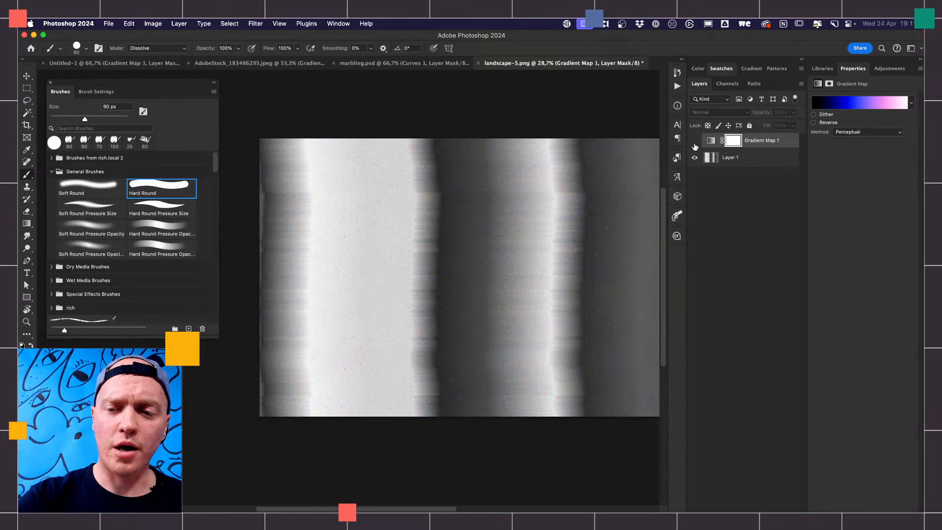
left_click(695, 142)
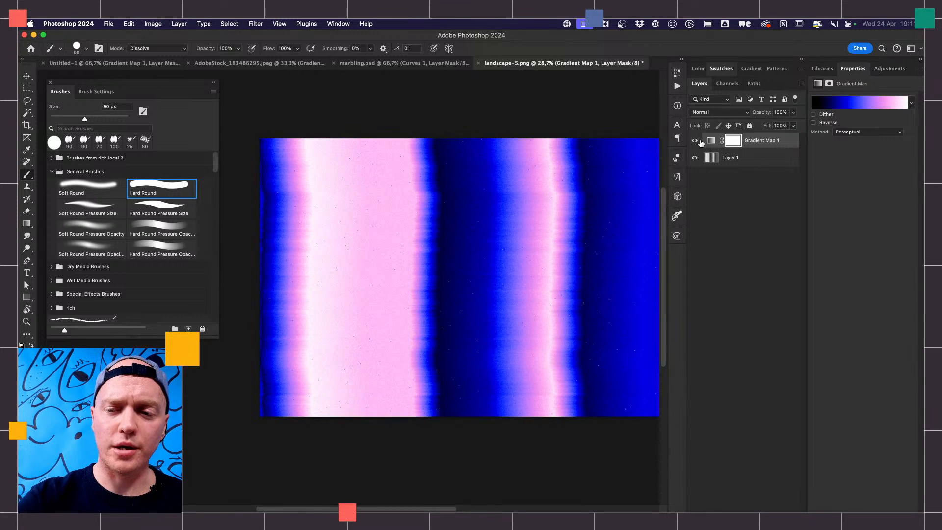
- In the AdobeStock_183486295.jpeg portrait, add a new layer above Gradient Map 1 and paint four black squiggles around the neck
left_click(259, 64)
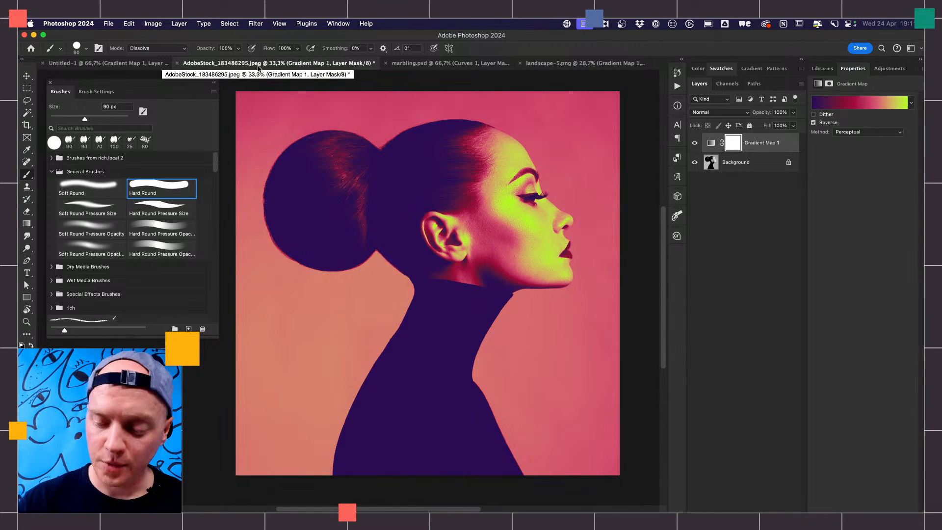
key("super+shift+alt+n")
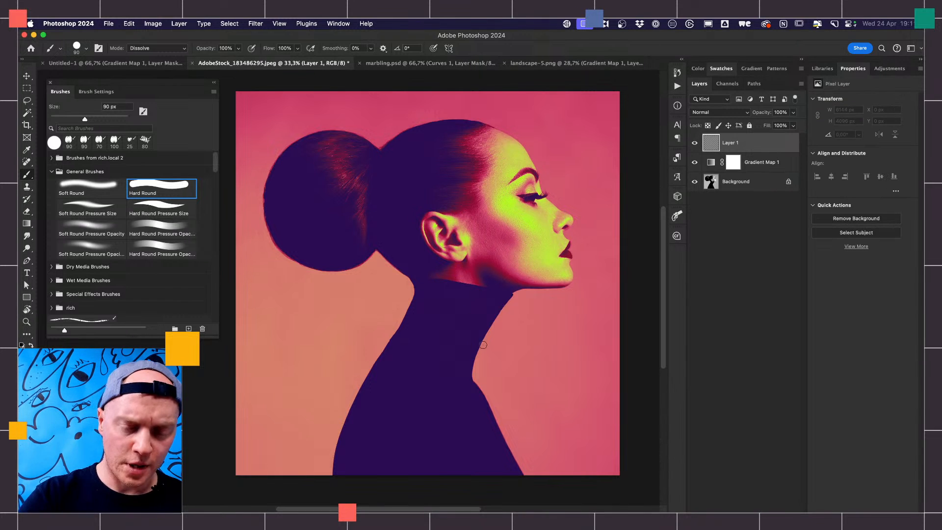
mouse_move(500, 355)
left_mouse_down()
mouse_move(523, 342)
mouse_move(523, 394)
left_mouse_up()
mouse_move(423, 349)
left_mouse_down()
mouse_move(348, 359)
mouse_move(328, 312)
left_mouse_up()
left_click_drag(453, 417, 517, 423)
mouse_move(553, 314)
left_mouse_down()
mouse_move(492, 320)
mouse_move(395, 301)
mouse_move(394, 287)
left_mouse_up()
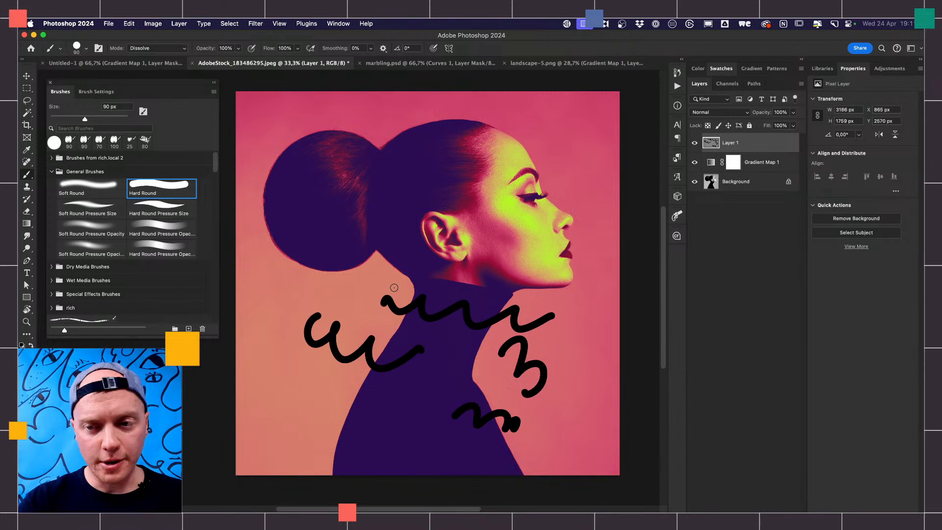
- Add a second Gradient Map adjustment above Layer 1 and clip it to that layer, comparing the clipped and unclipped results
left_click(769, 513)
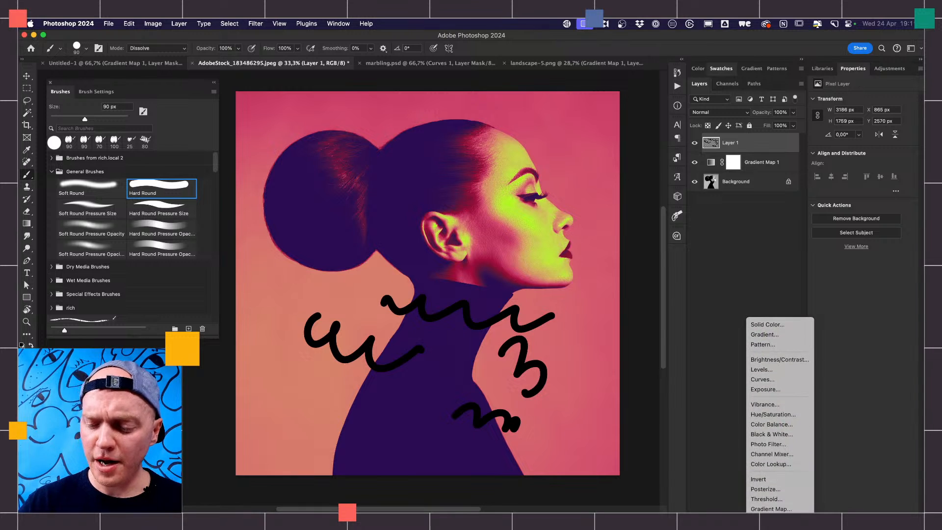
left_click(768, 510)
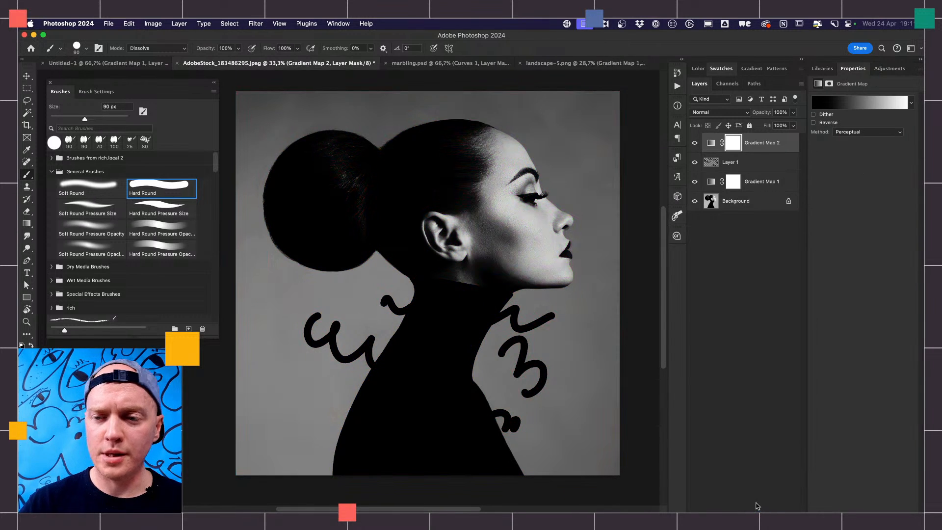
left_click(712, 152, "alt")
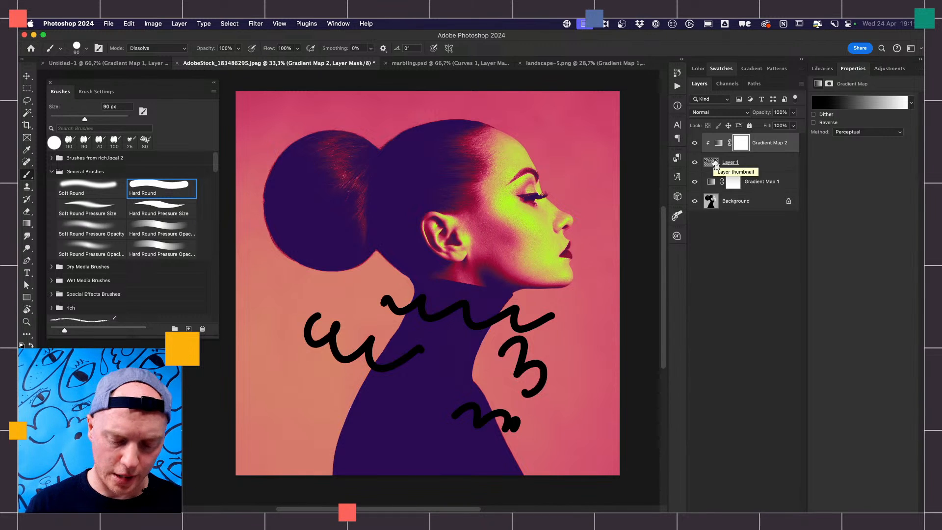
key("alt+super+g")
key("alt+super+g")
key("alt+super+g")
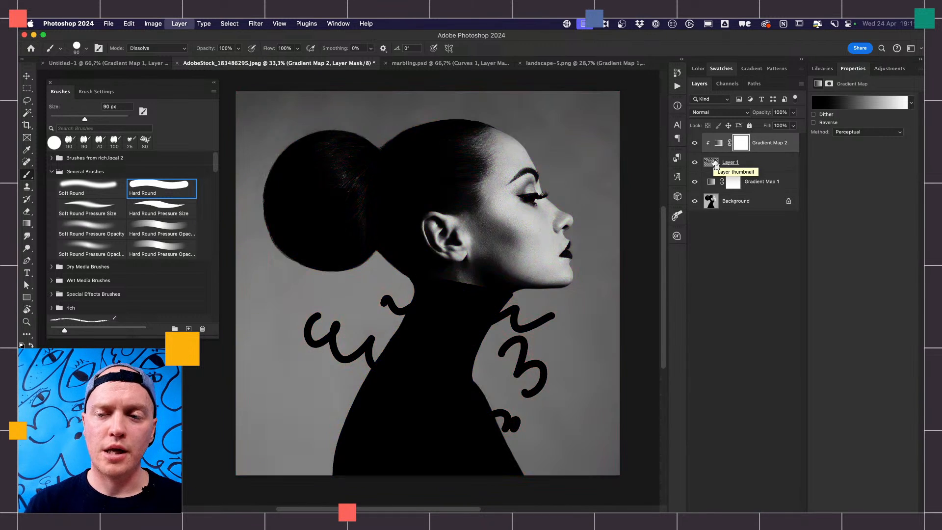
key("alt+super+g")
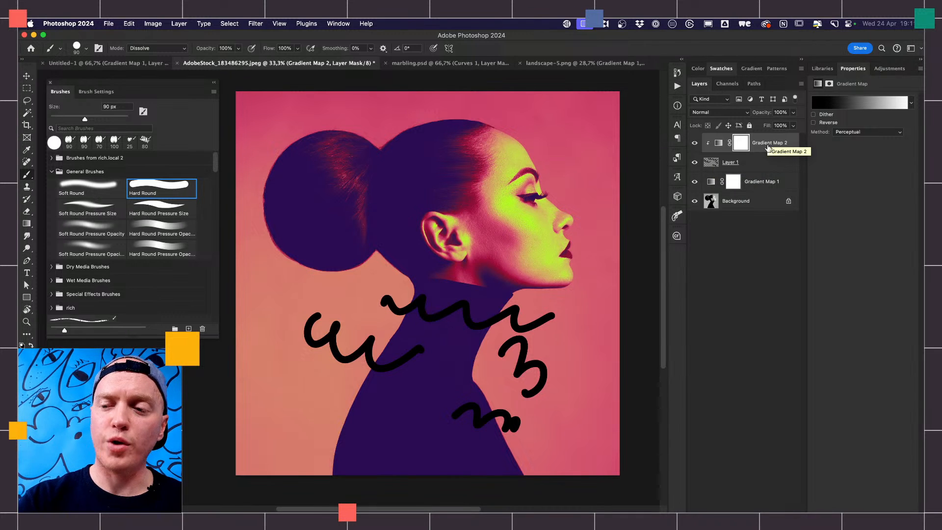
- Apply the Purple rain preset from the Rich group to the clipped Gradient Map 2
left_click(859, 105)
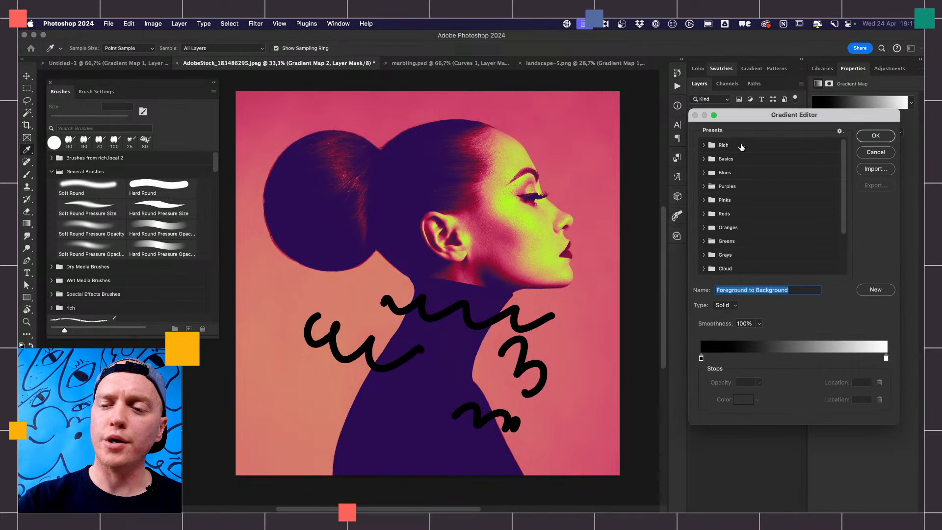
left_click(706, 145)
left_click(716, 160)
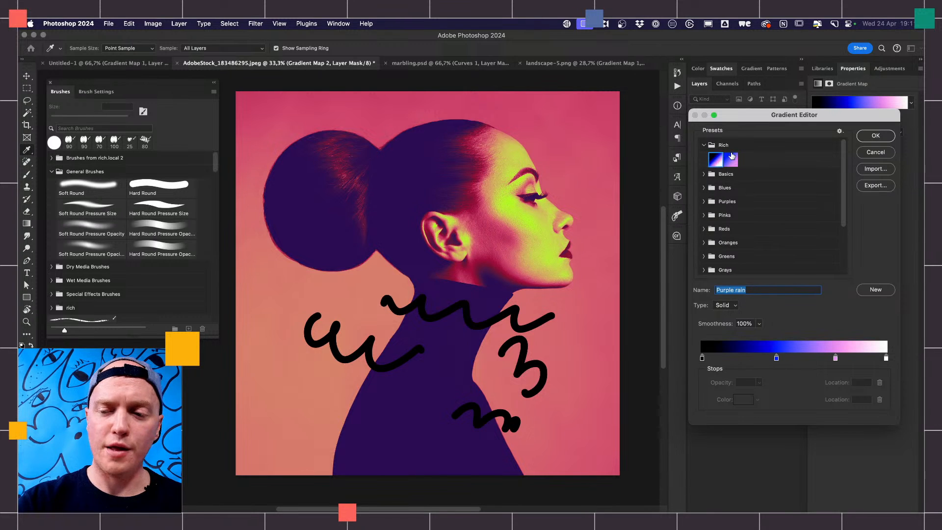
left_click(876, 136)
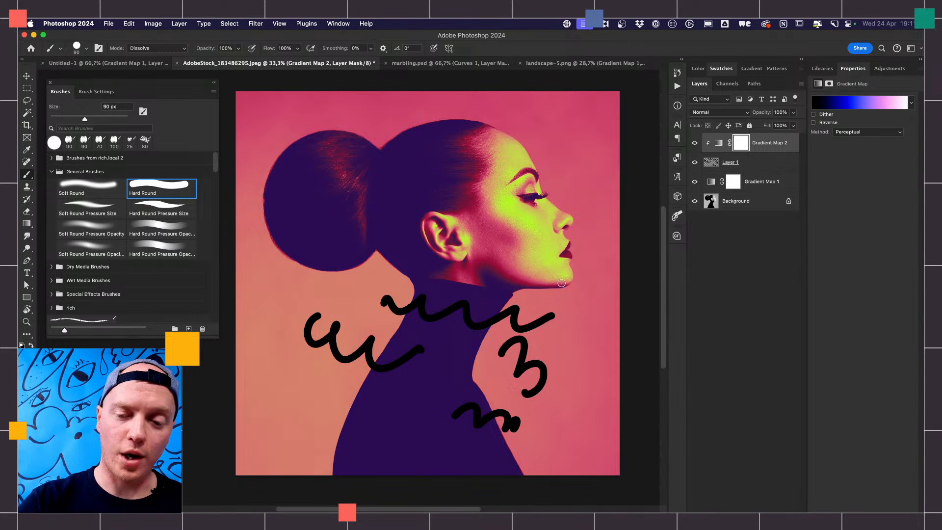
- Paint more black squiggles and two white wavy strokes on Layer 1 over the neck and shoulder area
left_click(745, 162)
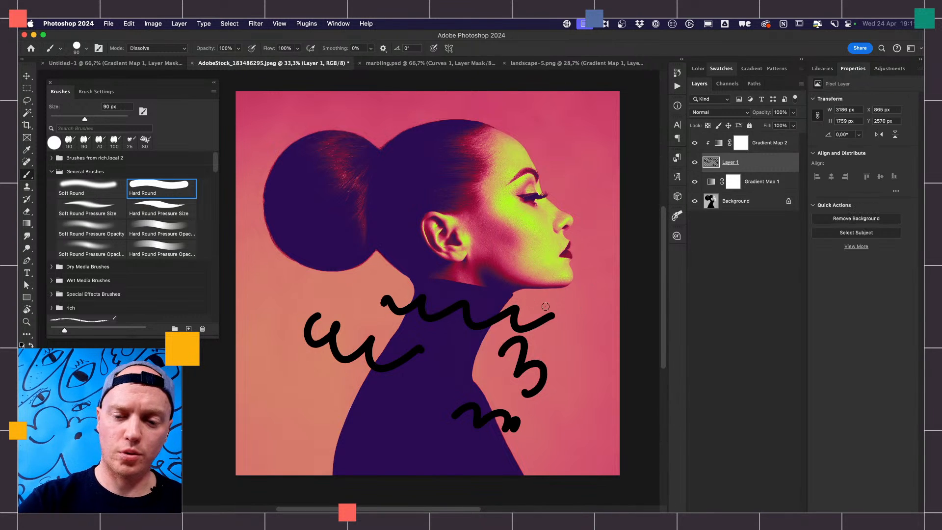
mouse_move(546, 307)
left_mouse_down()
mouse_move(574, 331)
mouse_move(578, 358)
mouse_move(569, 407)
mouse_move(543, 423)
mouse_move(442, 391)
mouse_move(387, 408)
left_mouse_up()
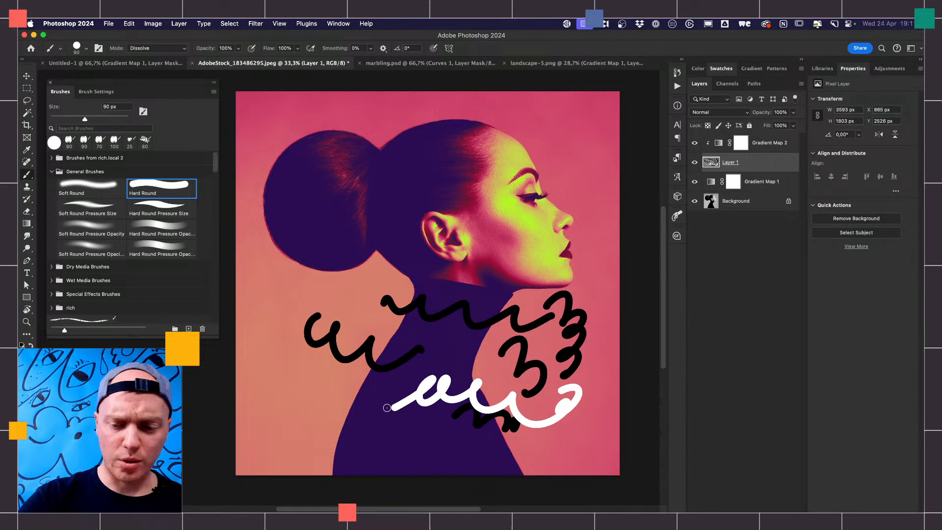
mouse_move(490, 363)
left_mouse_down()
mouse_move(450, 345)
mouse_move(373, 352)
left_mouse_up()
- Change Gradient Map 2 to the Twilight preset from the Rich group
left_click(776, 146)
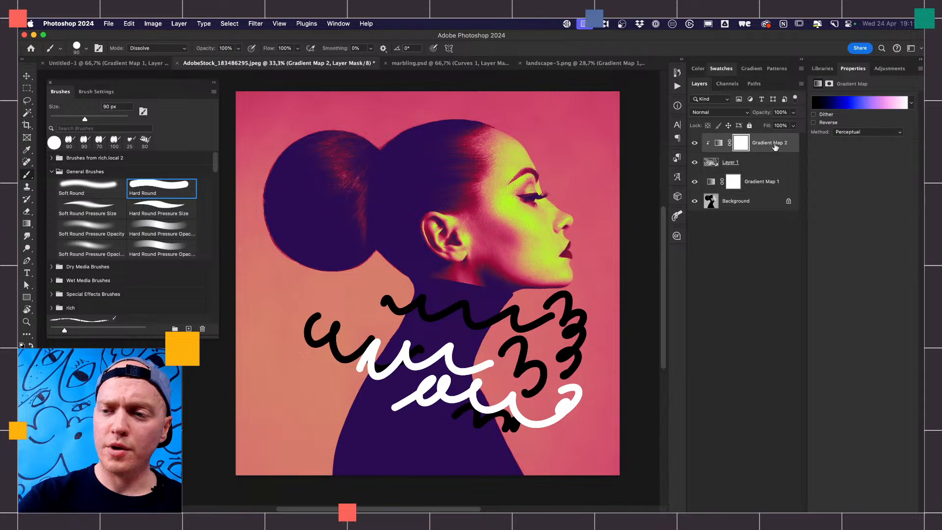
left_click(852, 102)
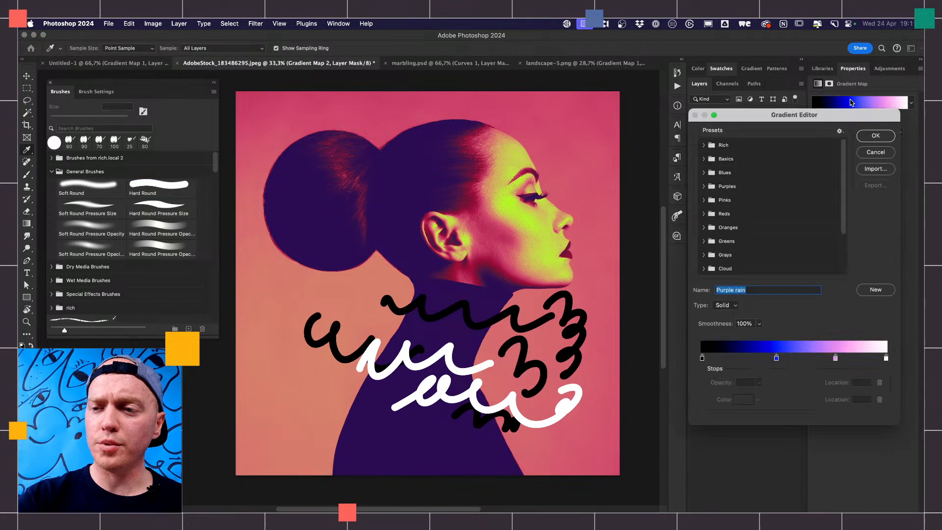
left_click(713, 146)
left_click(733, 160)
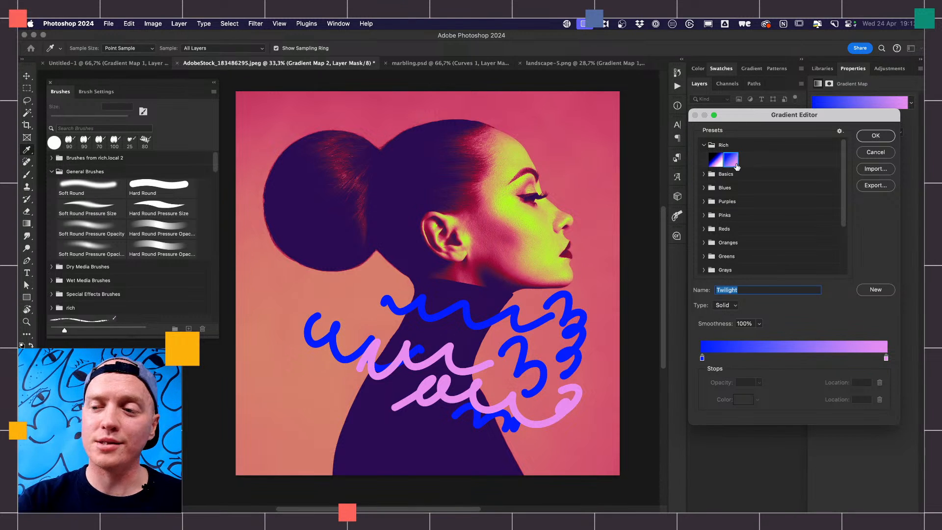
left_click(876, 137)
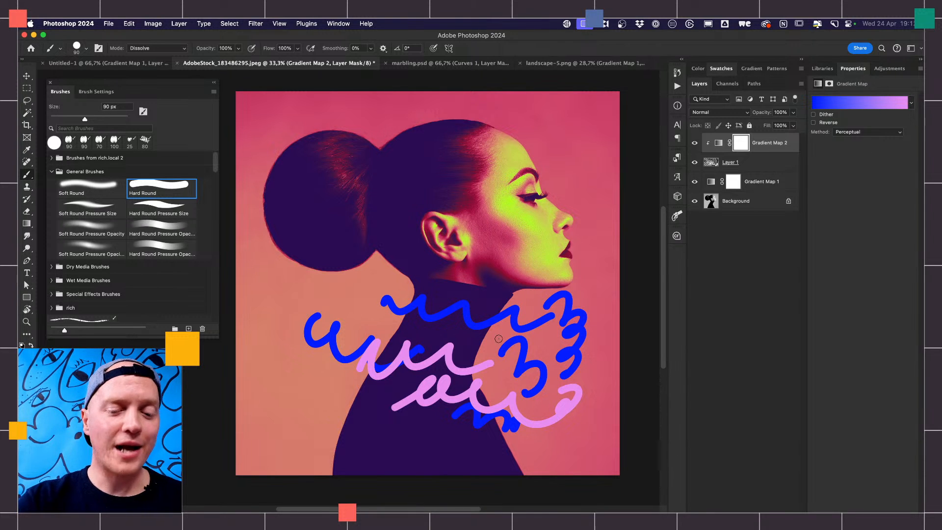
- Pick a grey foreground color and paint a long wavy stroke on Layer 1 from the nose down across the neck
left_click(25, 356)
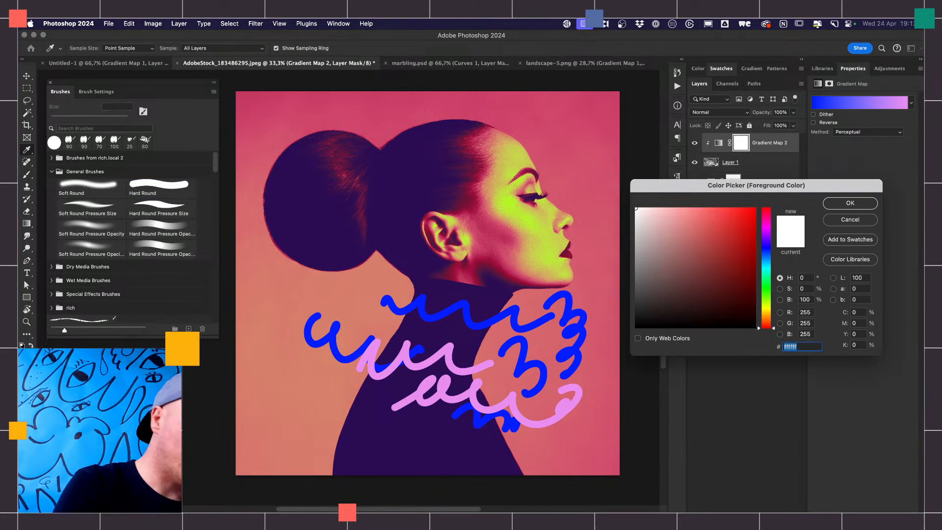
left_click(645, 262)
left_click(829, 206)
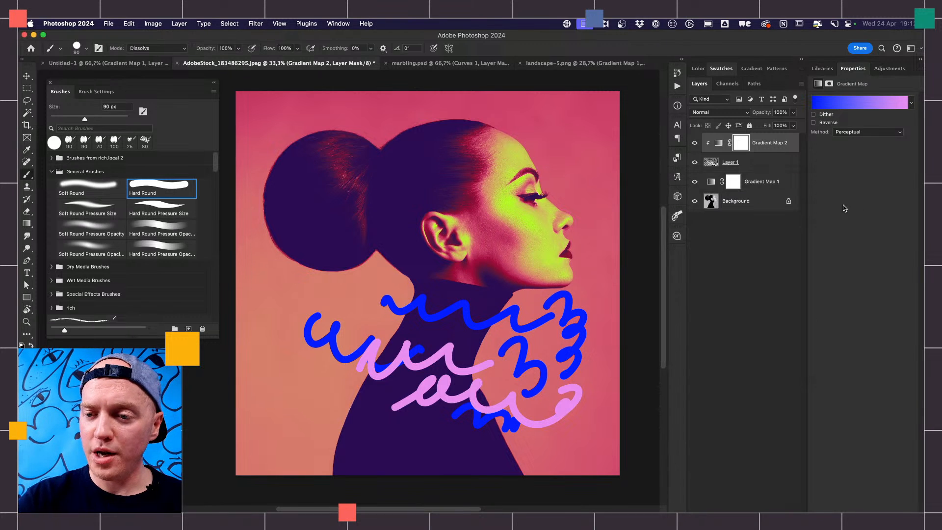
left_click(760, 163)
mouse_move(573, 216)
left_mouse_down()
mouse_move(479, 279)
mouse_move(333, 307)
mouse_move(308, 314)
left_mouse_up()
- Set Gradient Map 2 back to the Purple rain preset from the Rich group
left_click(768, 143)
left_click(858, 103)
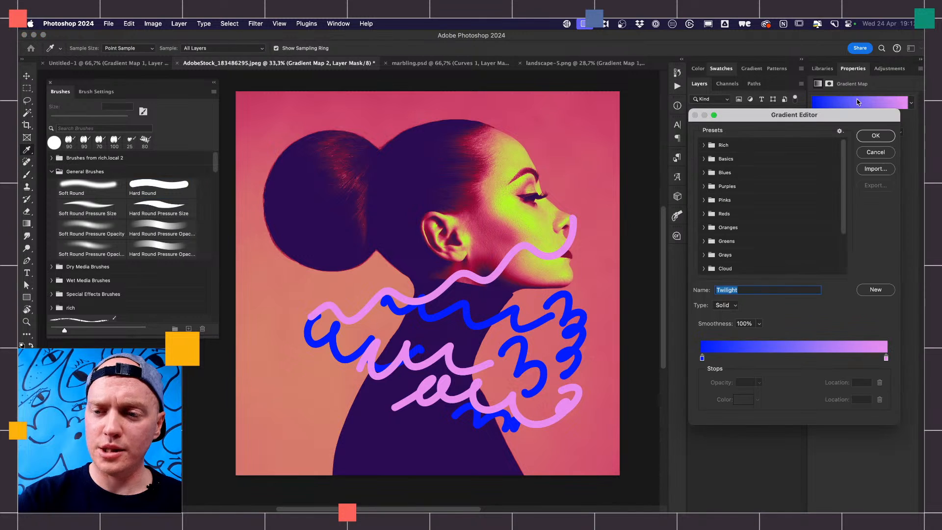
left_click(705, 145)
left_click(716, 160)
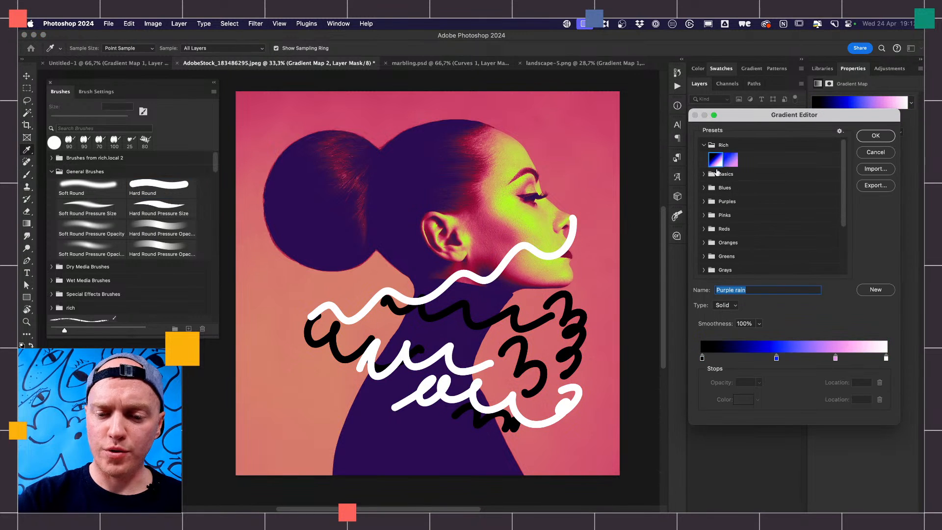
left_click(876, 136)
- Set the foreground color to mid grey 747474 and paint a long wavy stroke across the face on Layer 1
left_click(746, 162)
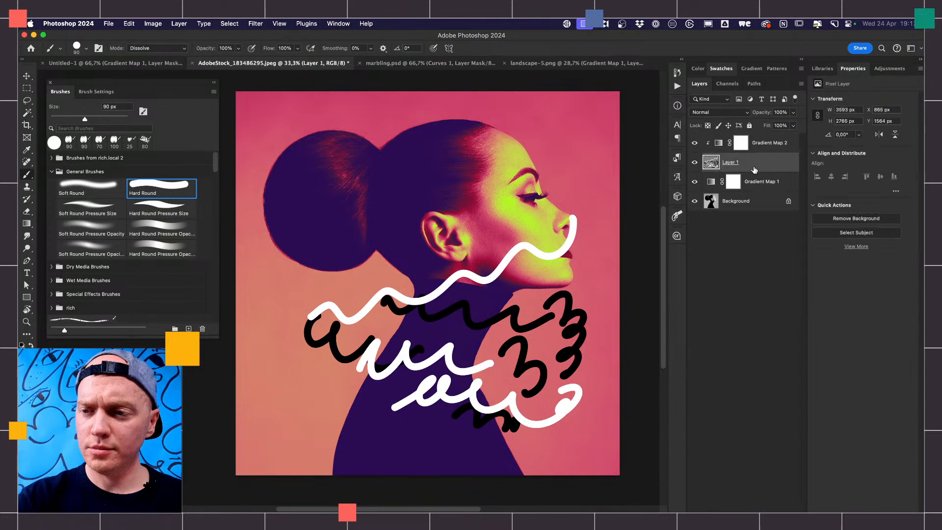
left_click(24, 356)
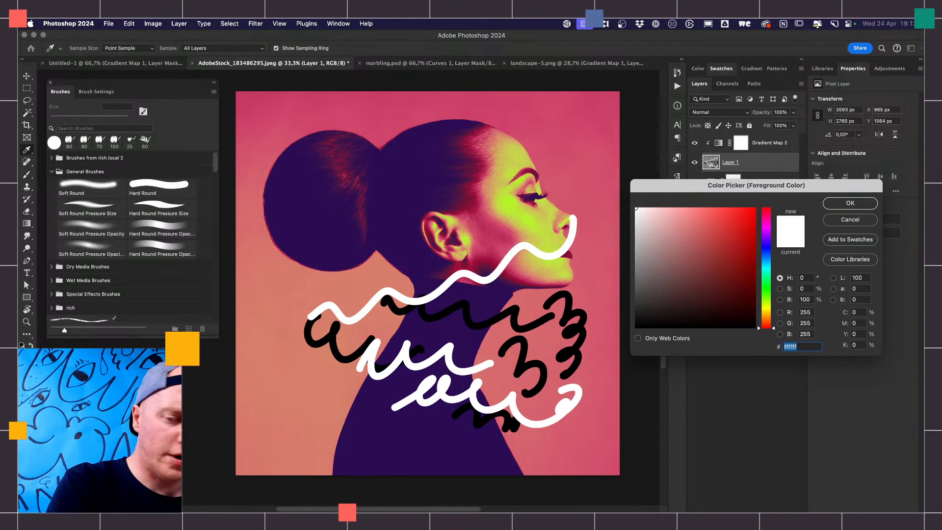
left_click(845, 204)
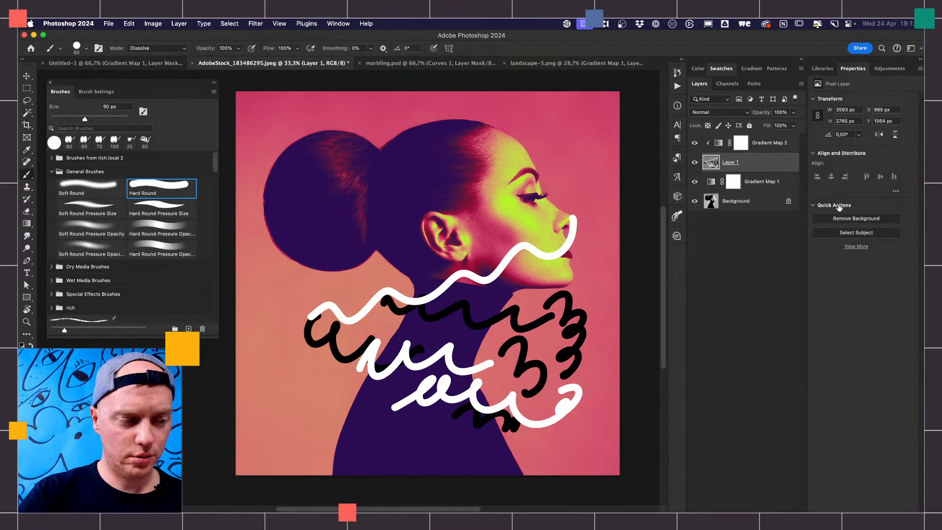
mouse_move(573, 185)
left_mouse_down()
mouse_move(548, 168)
mouse_move(464, 233)
mouse_move(295, 307)
left_mouse_up()
- Set the foreground color to light grey c5c5c5 and paint a wavy stroke from beside the mouth down to the neck
left_click(24, 355)
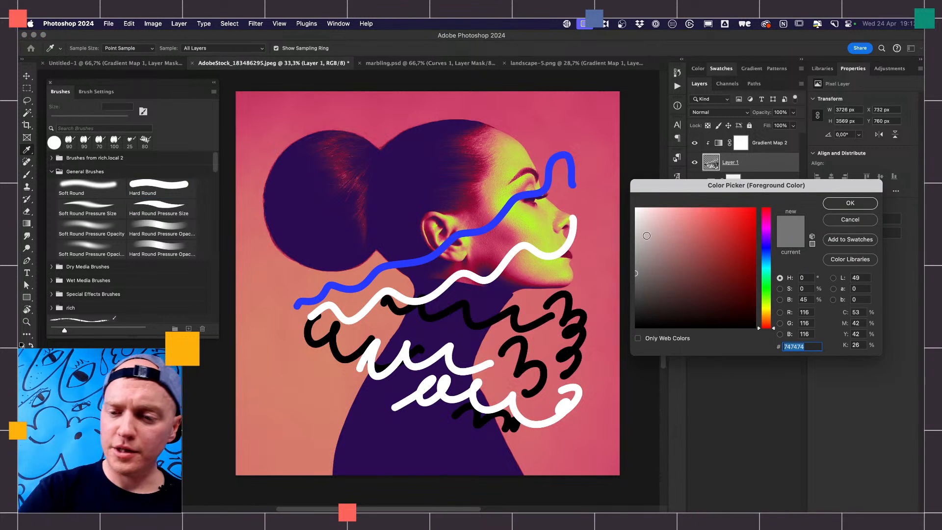
left_click(634, 234)
left_click(847, 203)
mouse_move(599, 238)
left_mouse_down()
mouse_move(544, 282)
mouse_move(424, 347)
left_mouse_up()
- Pick a dark grey foreground color and paint a long wavy stroke across the shoulders on Layer 1
left_click(25, 355)
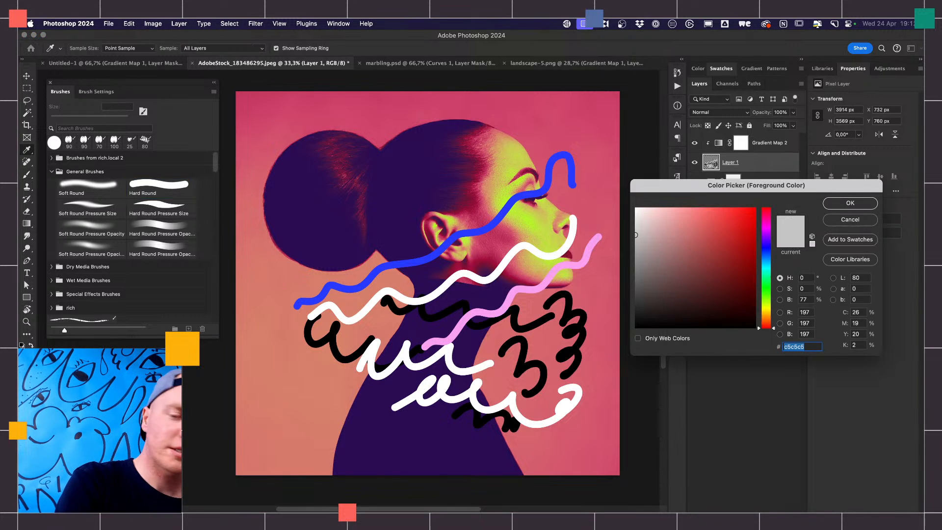
left_click(638, 298)
left_click(850, 203)
mouse_move(575, 363)
left_mouse_down()
mouse_move(439, 406)
mouse_move(344, 422)
mouse_move(260, 406)
left_mouse_up()
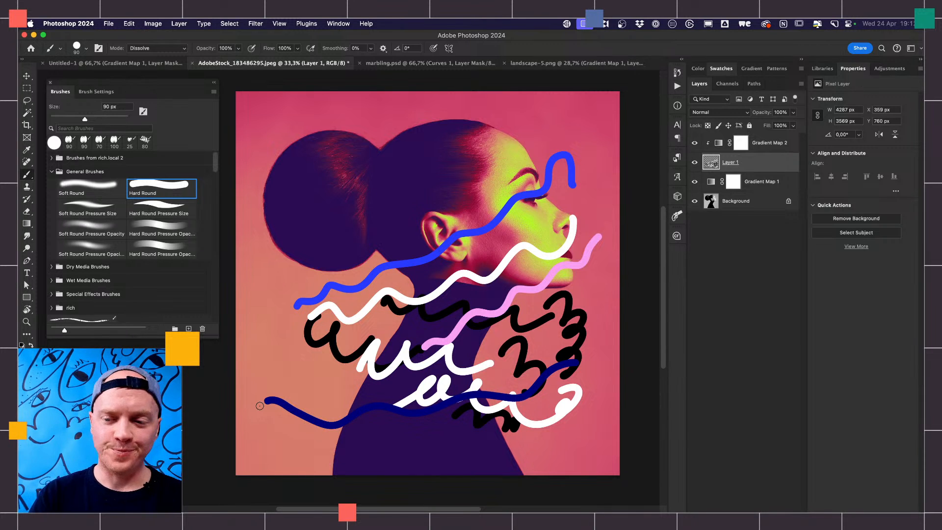
- Clear all the painted strokes from Layer 1 and remove the selection
key("super+a")
key("BackSpace")
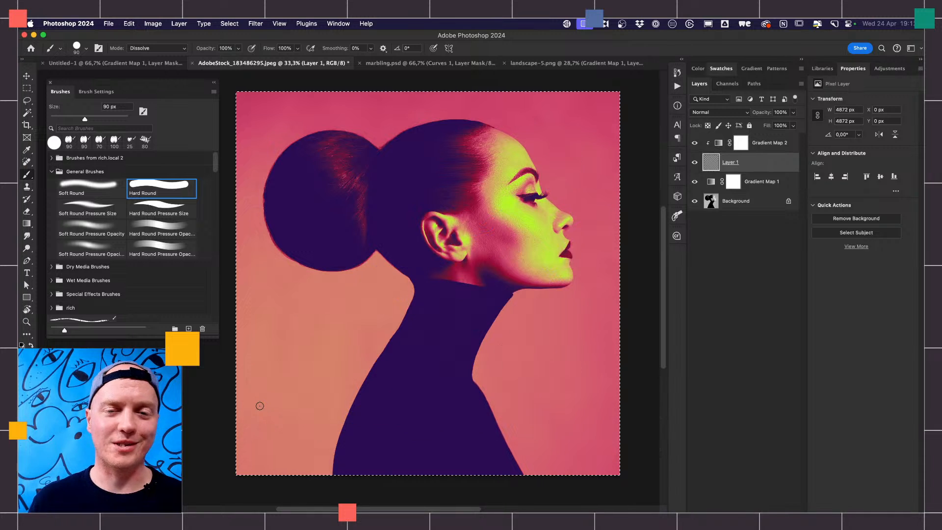
key("super+d")
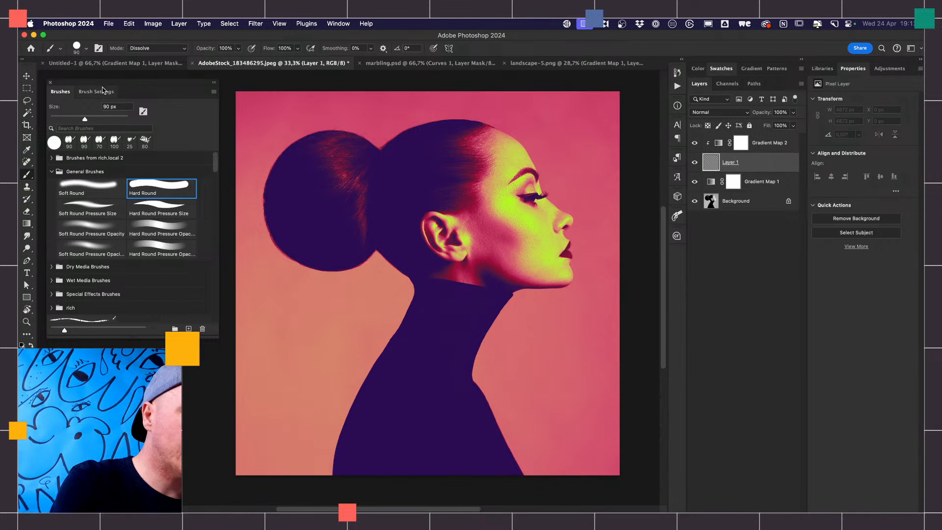
- Turn on Color Dynamics for the brush with foreground/background jitter controlled by Pen Pressure, and enlarge the brush to 200 px
left_click(104, 92)
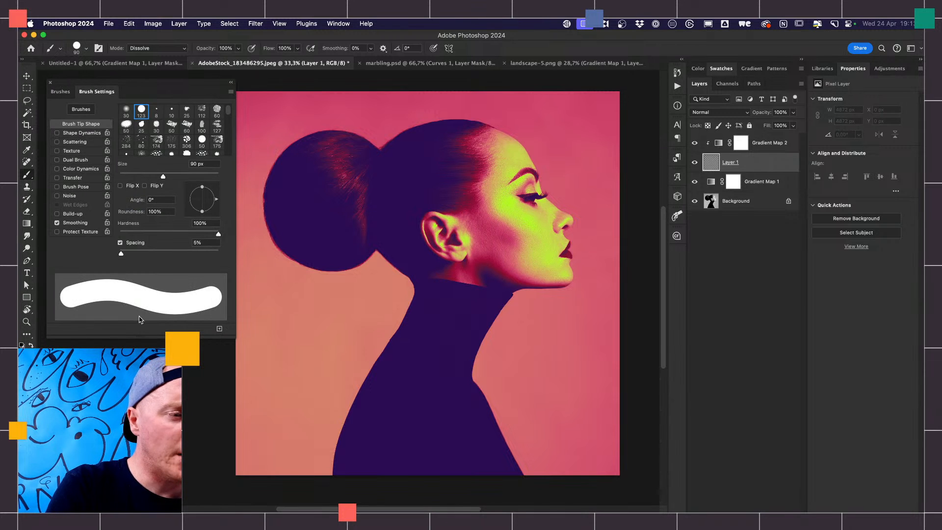
left_click(82, 169)
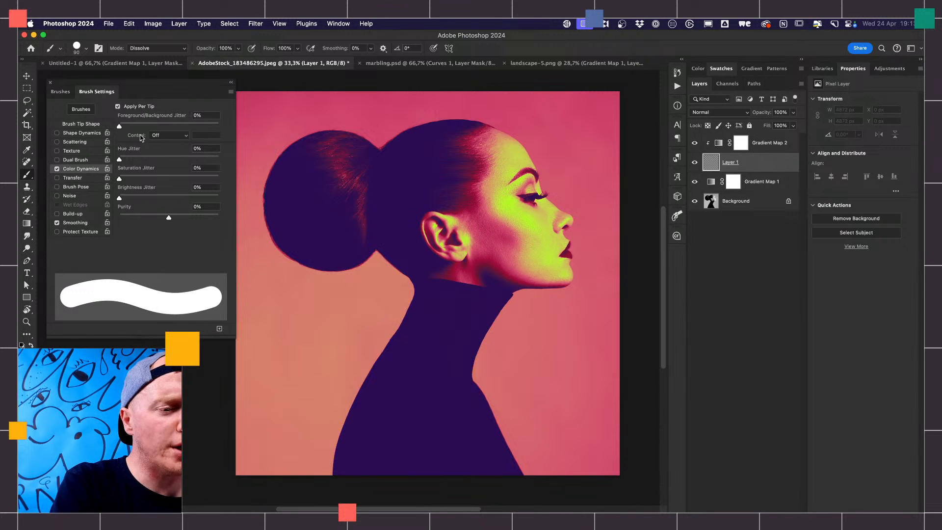
left_click(166, 136)
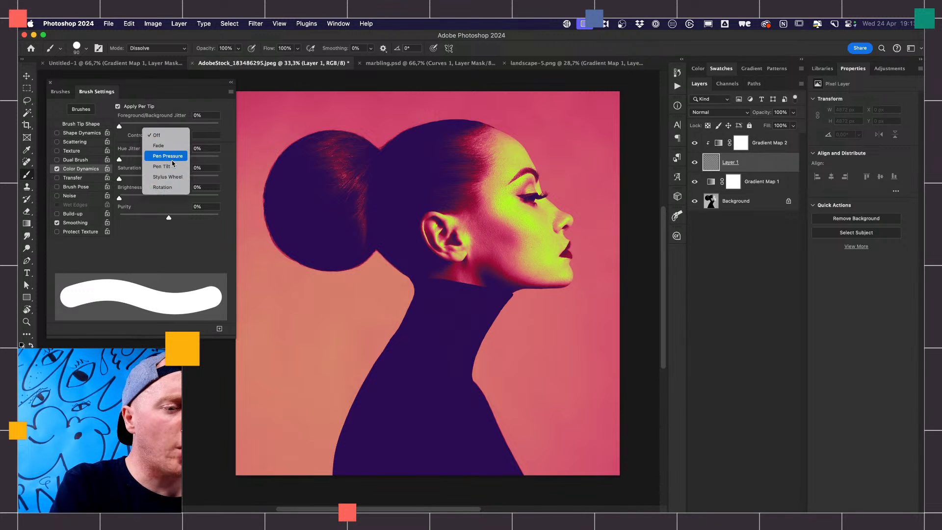
left_click(171, 156)
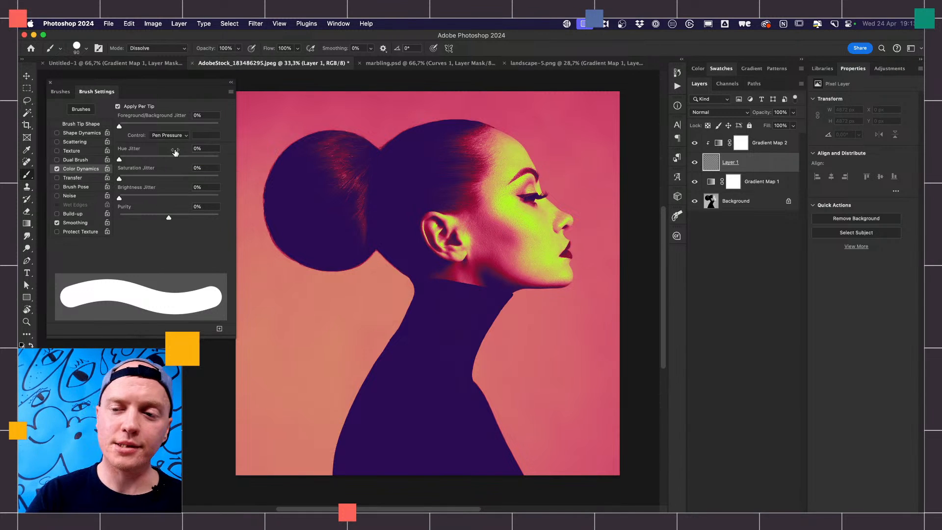
key("bracketright")
key("bracketright")
key("bracketright")
key("bracketright")
key("bracketright")
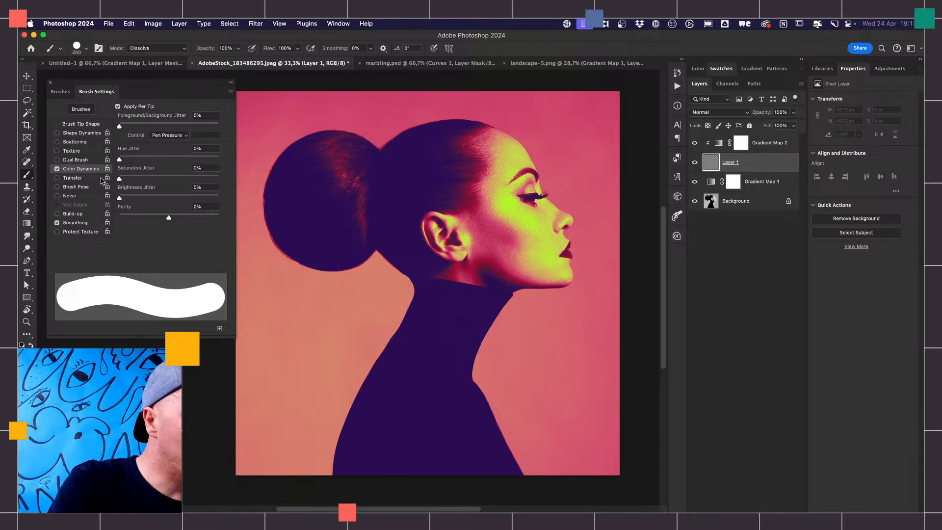
- Turn on Shape Dynamics for the brush with its size controlled by Pen Pressure
left_click(92, 133)
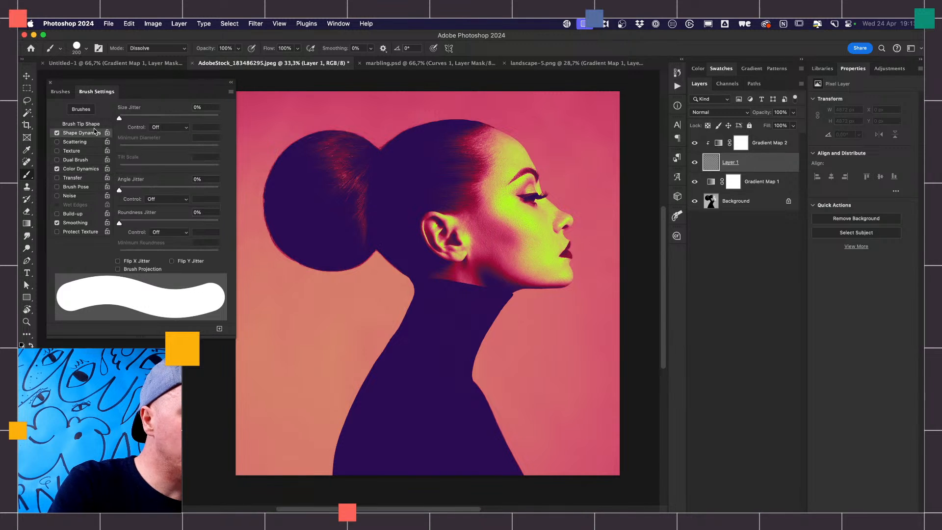
left_click(169, 130)
left_click(173, 145)
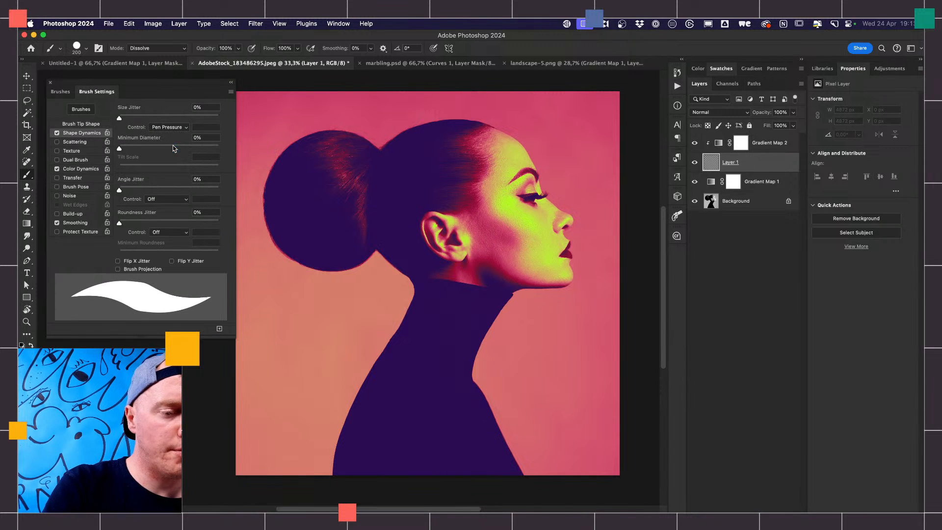
- Enlarge the brush to 400 px and paint long looping strokes across the head, face, neck and shoulders on Layer 1
key("bracketright")
key("bracketright")
key("bracketright")
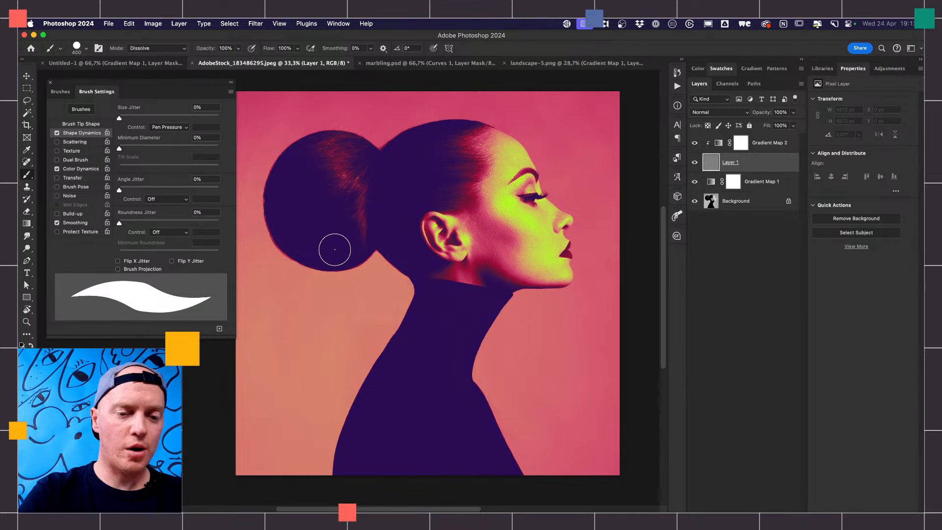
mouse_move(315, 339)
left_mouse_down()
mouse_move(322, 312)
mouse_move(335, 308)
mouse_move(350, 341)
mouse_move(368, 340)
mouse_move(391, 294)
mouse_move(405, 304)
mouse_move(418, 373)
mouse_move(471, 312)
mouse_move(493, 324)
mouse_move(488, 363)
mouse_move(513, 397)
mouse_move(549, 325)
mouse_move(579, 328)
mouse_move(580, 361)
mouse_move(559, 320)
mouse_move(585, 267)
mouse_move(596, 280)
mouse_move(561, 280)
mouse_move(543, 227)
mouse_move(568, 193)
mouse_move(582, 214)
mouse_move(539, 222)
mouse_move(515, 177)
mouse_move(535, 155)
mouse_move(532, 184)
mouse_move(477, 178)
mouse_move(464, 148)
mouse_move(478, 177)
mouse_move(358, 246)
mouse_move(332, 279)
mouse_move(303, 286)
mouse_move(281, 347)
mouse_move(309, 391)
mouse_move(335, 370)
mouse_move(387, 412)
mouse_move(413, 419)
left_mouse_up()
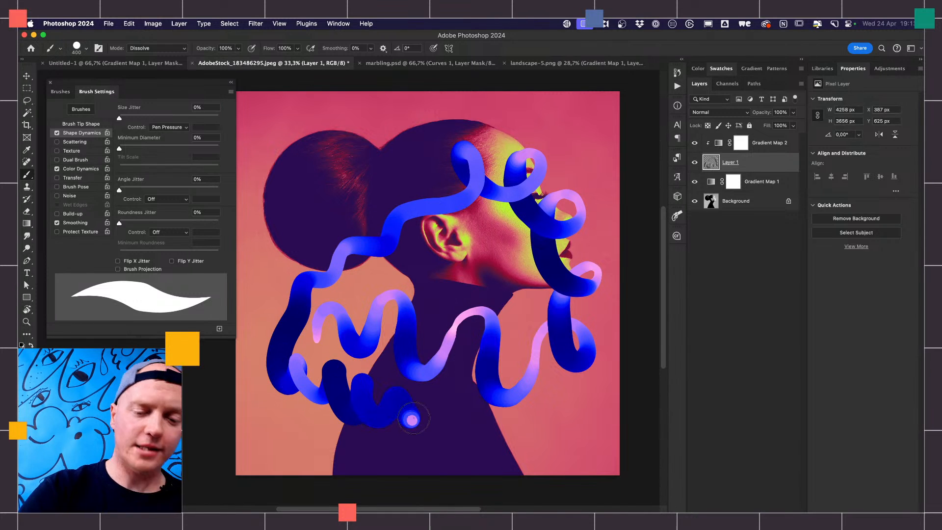
- Change Gradient Map 2 to the Rich Grad 2 preset from the Rich Gradients group and reverse its gradient
left_click(771, 146)
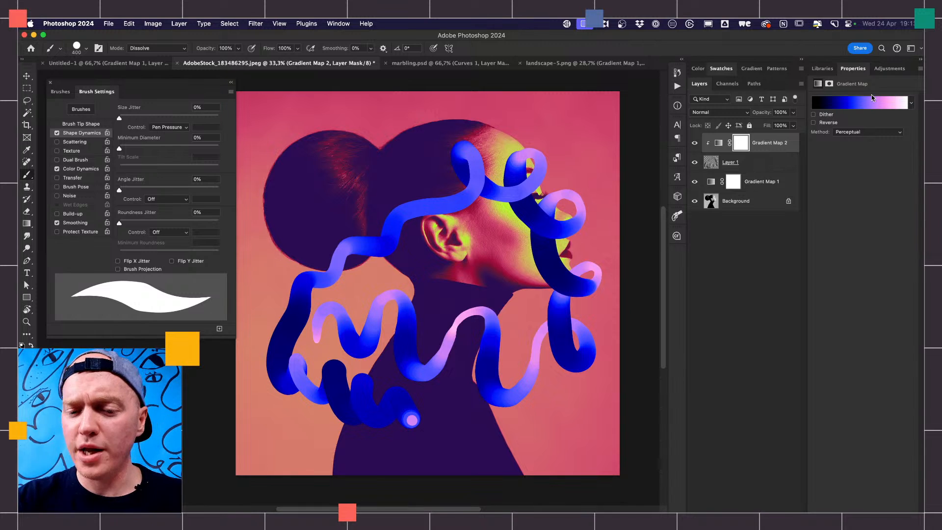
left_click(859, 106)
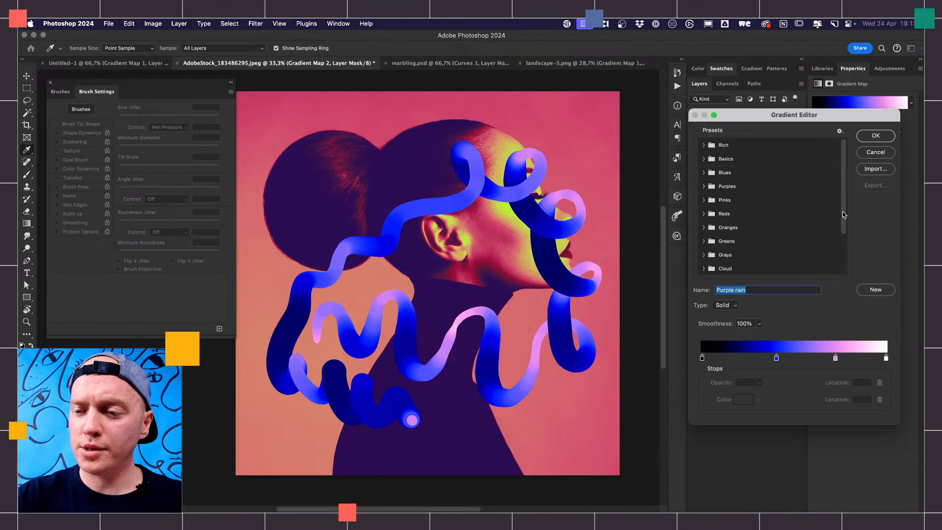
scroll(841, 229, "down", 2)
scroll(841, 230, "down", 3)
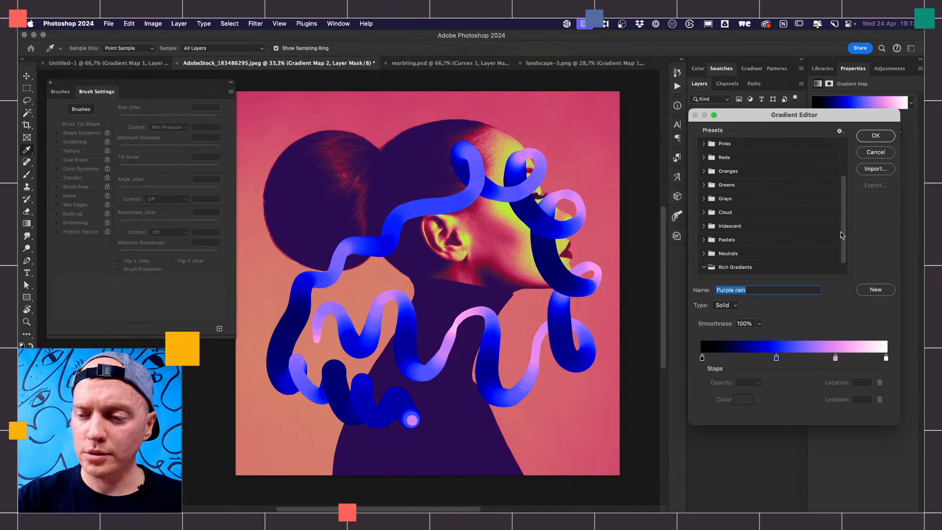
scroll(841, 265, "down", 1)
left_click(731, 266)
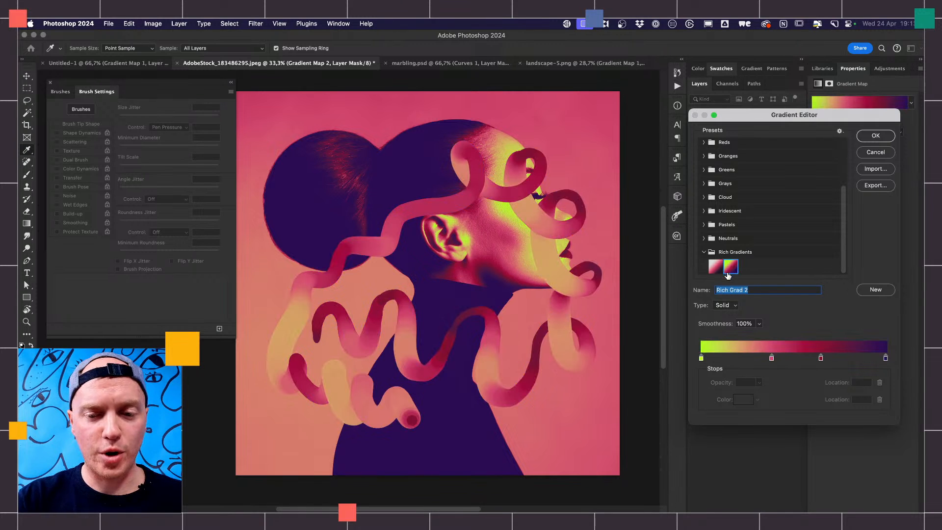
left_click(716, 268)
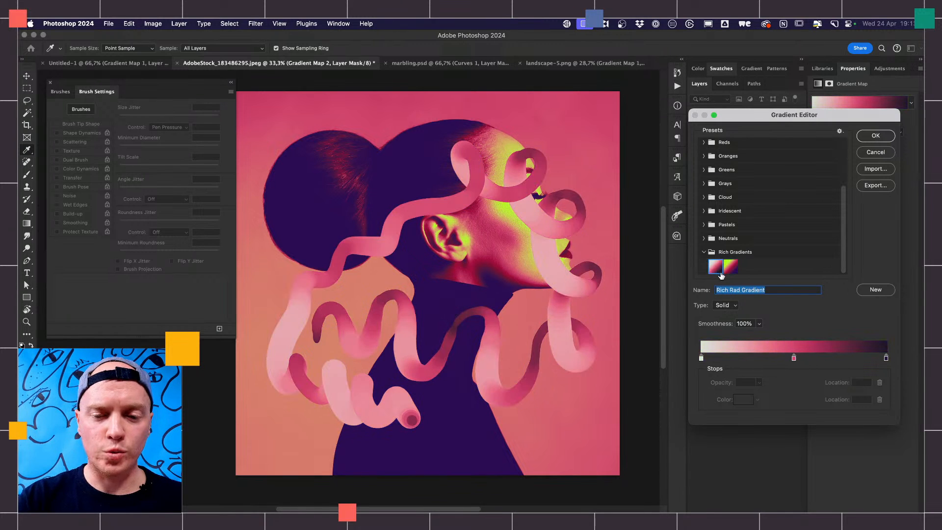
left_click(730, 271)
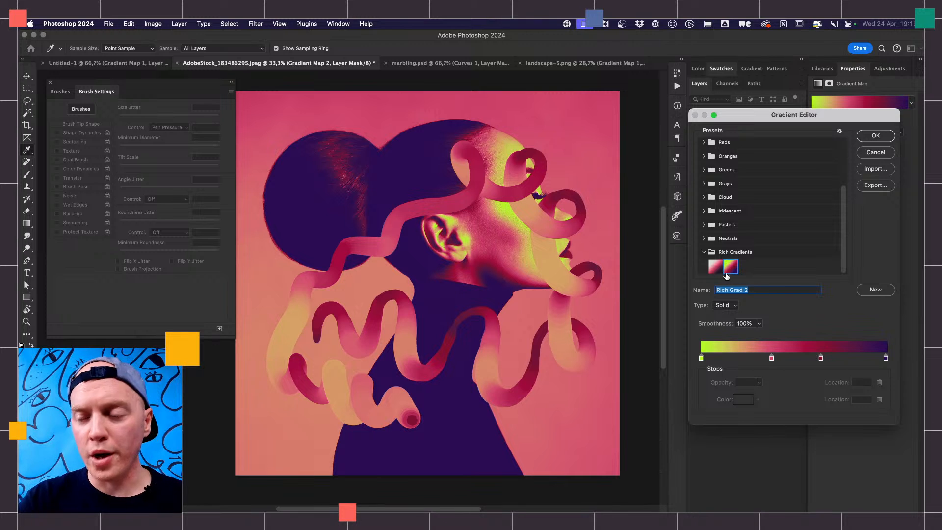
left_click(876, 135)
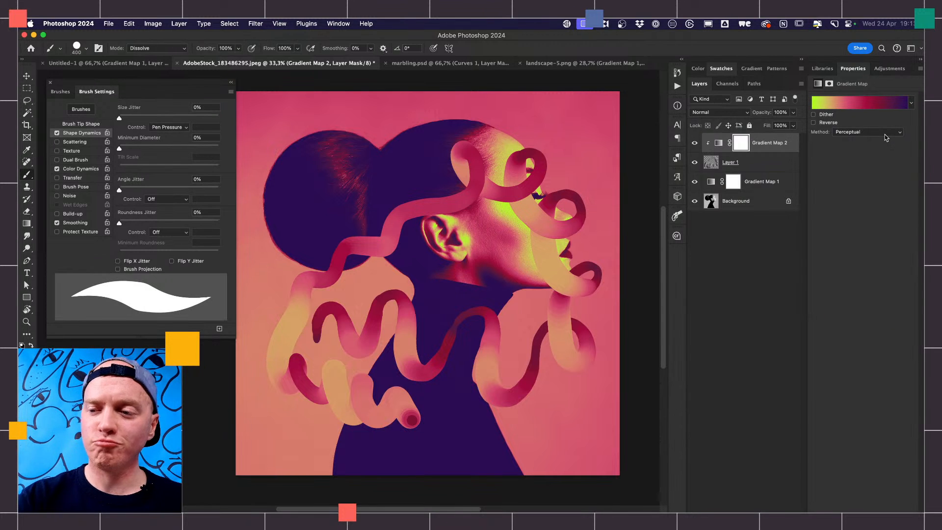
left_click(814, 123)
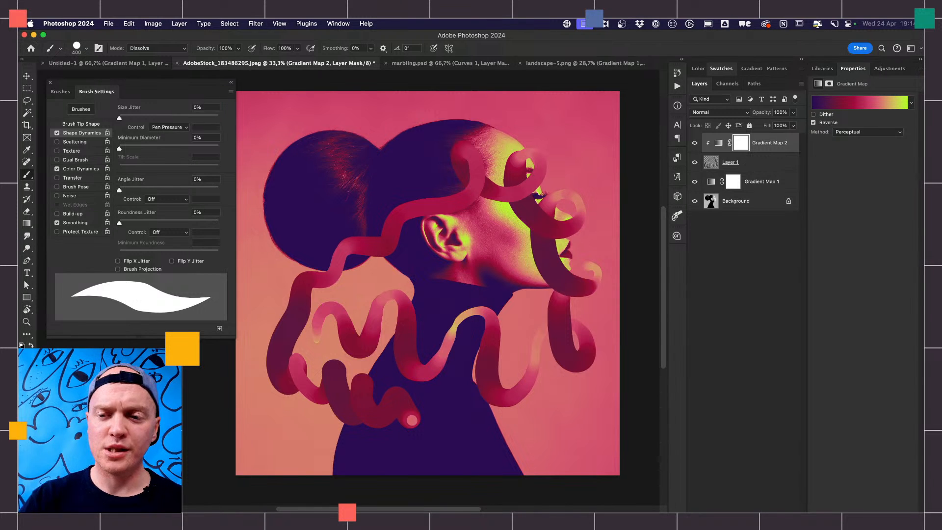
- Hide Gradient Map 2, Layer 1 and Gradient Map 1 so only the Background photo is shown
left_click(695, 142)
left_click(695, 162)
left_click(695, 182)
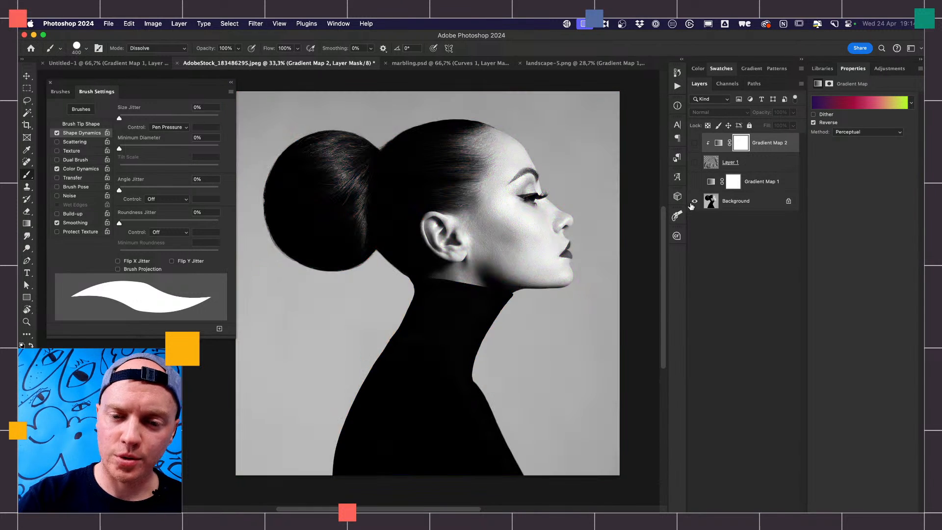
- Select the woman on the Background layer with the Object Selection tool and copy her to a new layer
left_click(710, 207)
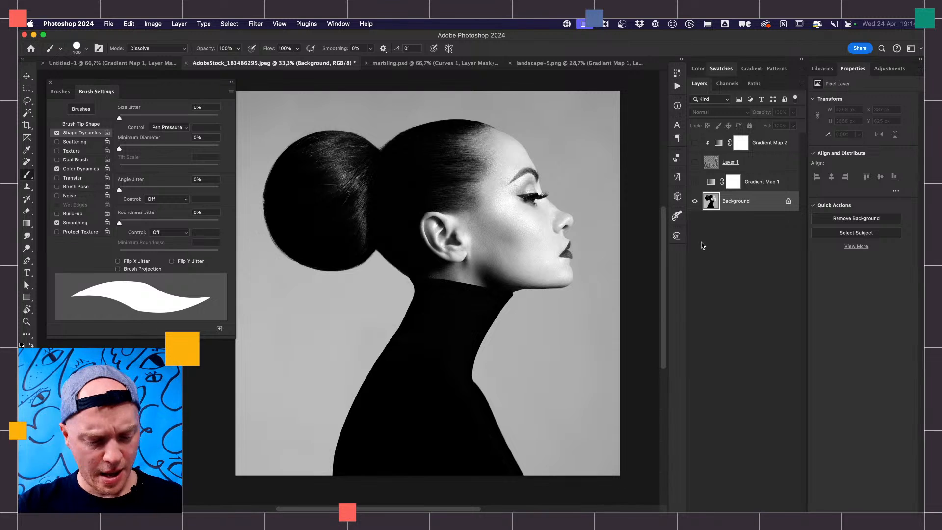
key("w")
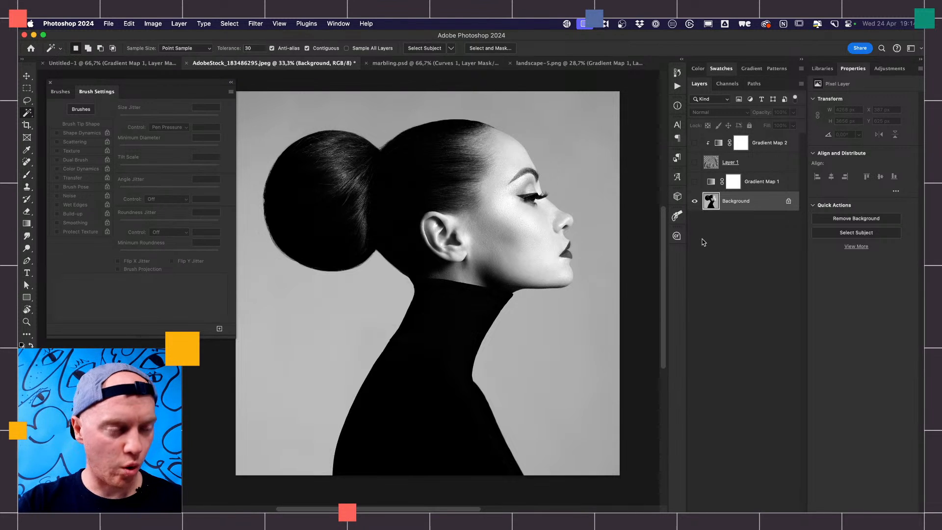
key("shift+w")
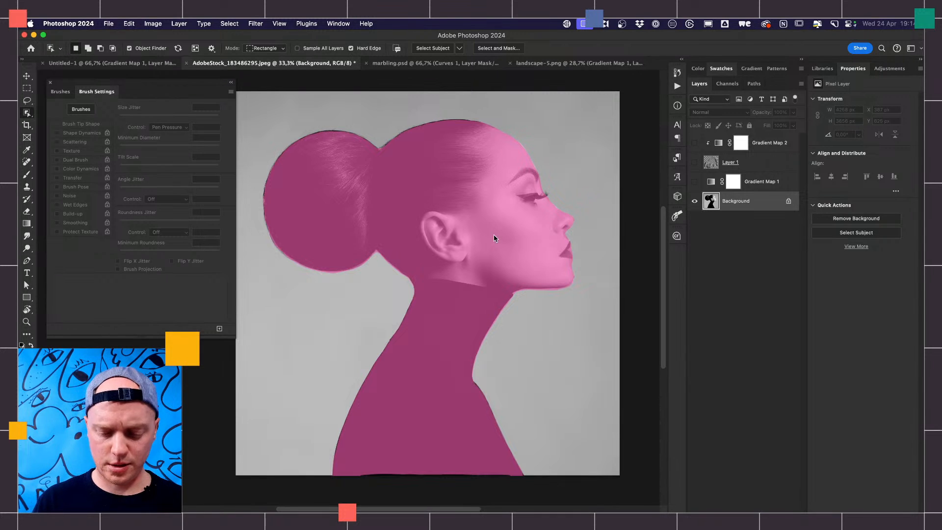
left_click(494, 238)
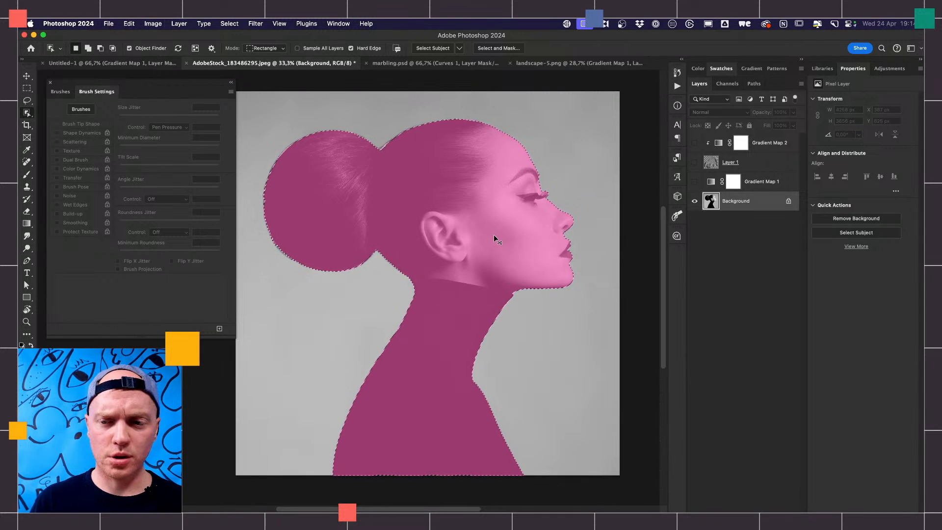
key("super+j")
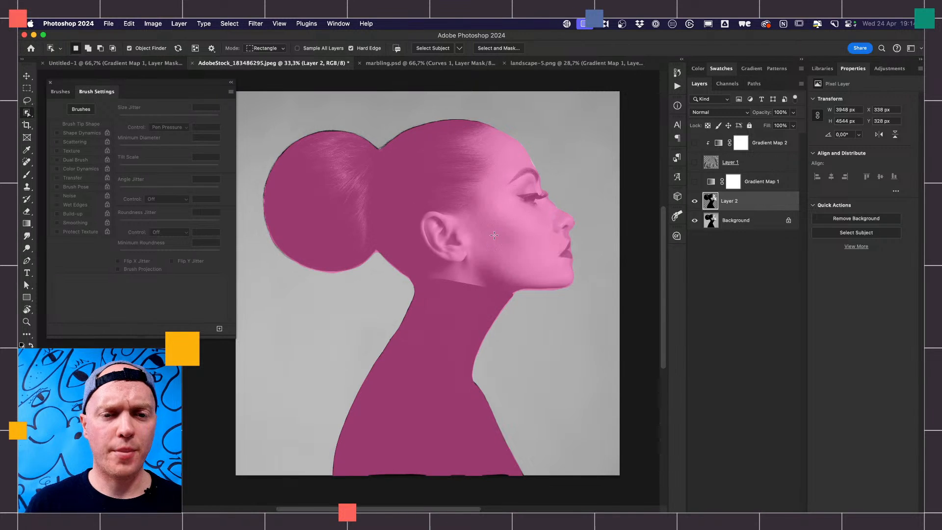
- Hide the Background, show Gradient Map 1 and add an empty layer directly above the woman's cut-out
left_click(694, 220)
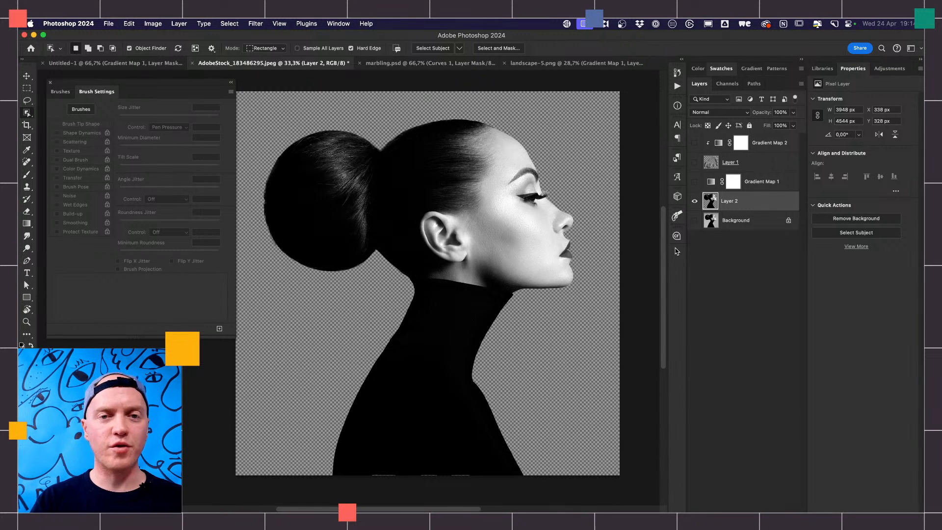
left_click(695, 182)
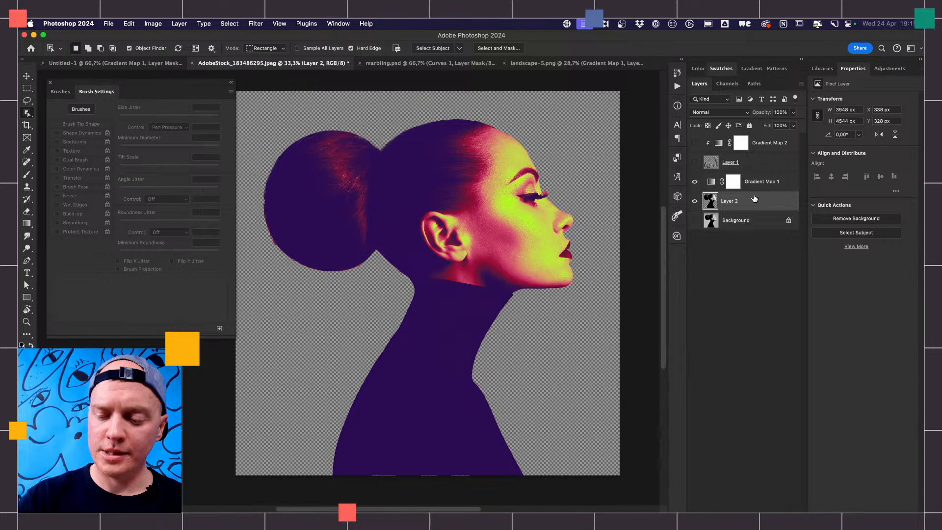
key("super+shift+alt+n")
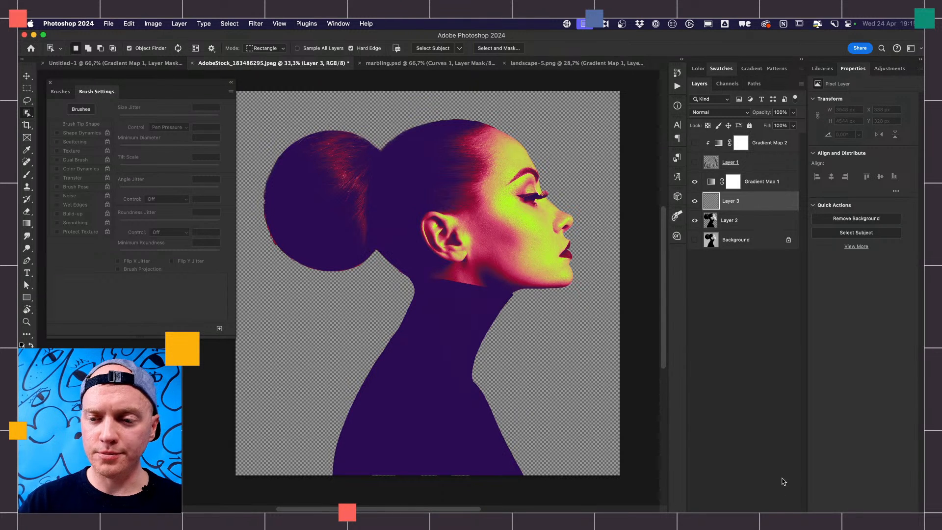
- Choose the Hard Round brush and turn on Shape Dynamics with size controlled by Pen Pressure, plus Color Dynamics
left_click(61, 93)
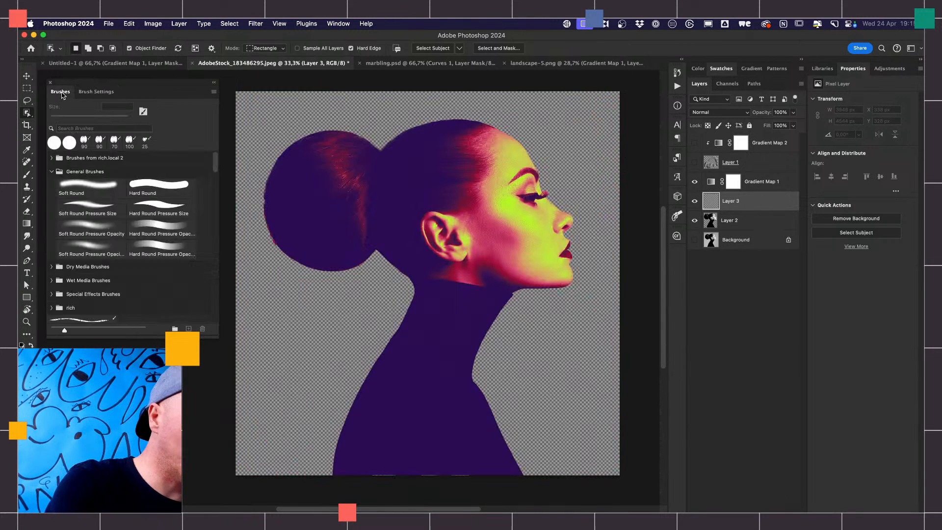
left_click(162, 191)
left_click(95, 92)
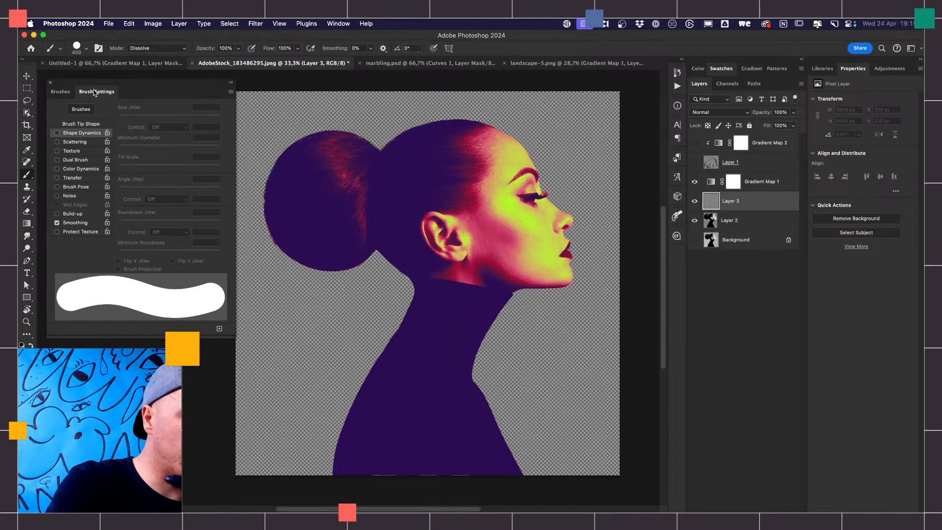
left_click(57, 133)
left_click(169, 128)
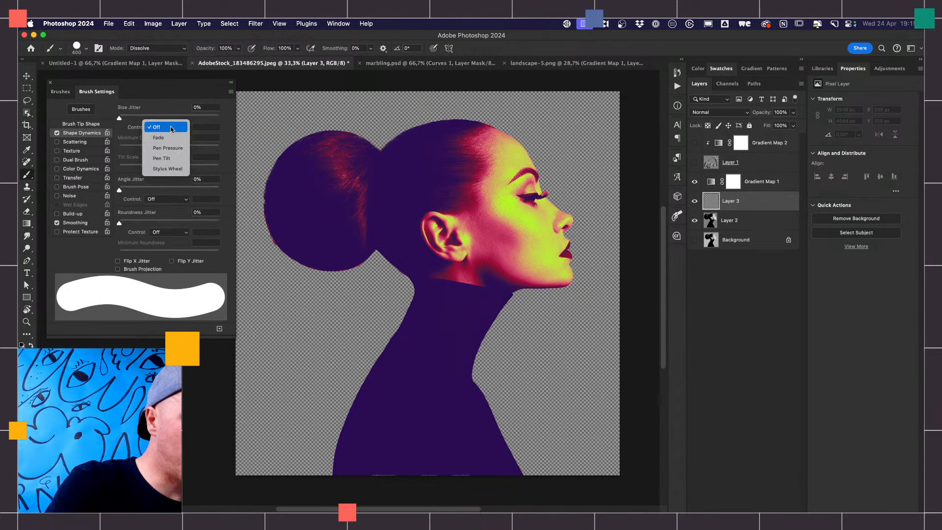
left_click(171, 153)
left_click(83, 169)
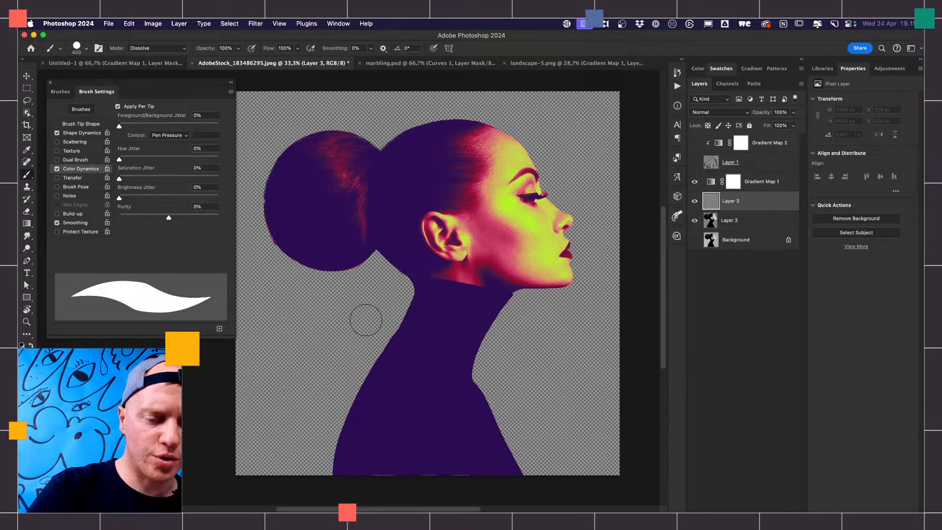
- Paint looping strokes beside and across the neck and shoulders on Layer 3, and short dabs on the cheek with a 125 px brush
mouse_move(339, 334)
left_mouse_down()
mouse_move(357, 312)
mouse_move(365, 325)
mouse_move(364, 313)
mouse_move(396, 303)
mouse_move(365, 335)
left_mouse_up()
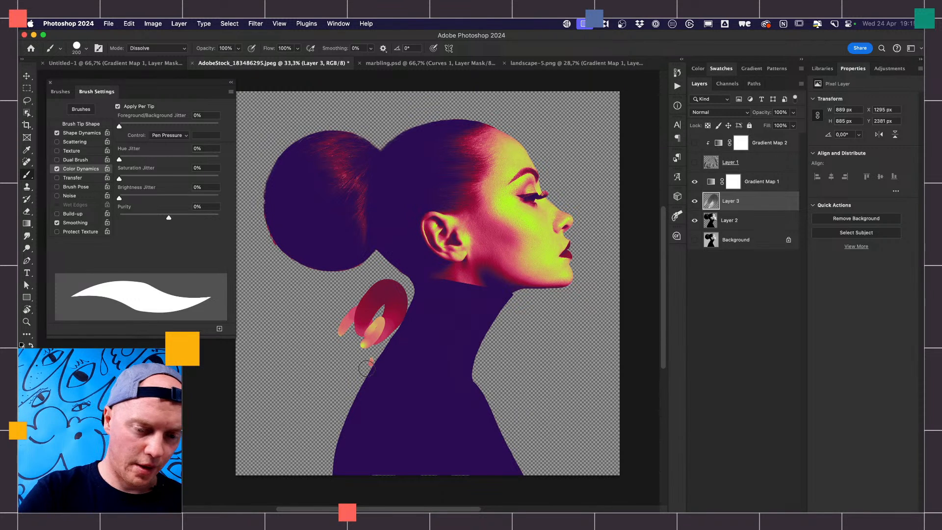
mouse_move(366, 368)
left_mouse_down()
mouse_move(351, 349)
mouse_move(339, 363)
mouse_move(341, 330)
mouse_move(315, 380)
mouse_move(302, 327)
mouse_move(278, 358)
left_mouse_up()
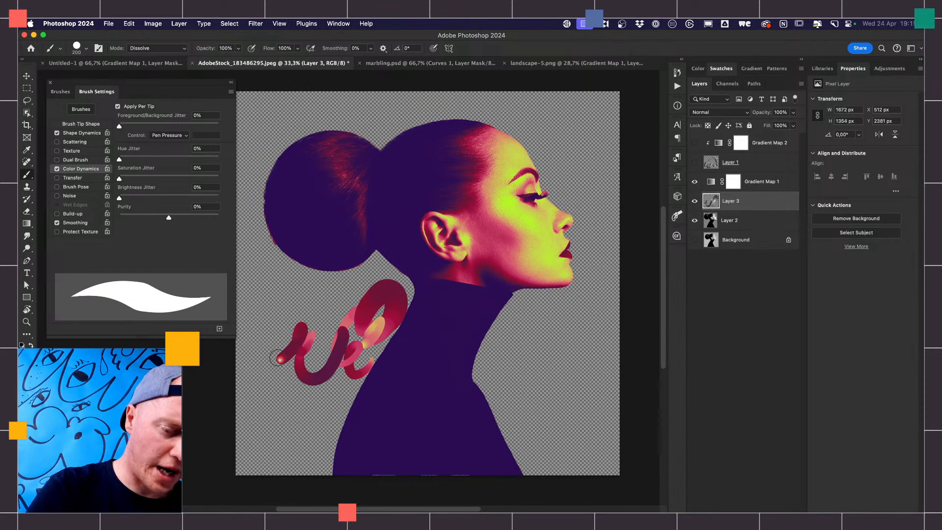
mouse_move(490, 389)
left_mouse_down()
mouse_move(474, 364)
mouse_move(456, 388)
mouse_move(445, 356)
mouse_move(430, 377)
mouse_move(425, 362)
mouse_move(401, 383)
mouse_move(383, 374)
mouse_move(359, 401)
mouse_move(366, 392)
mouse_move(326, 416)
left_mouse_up()
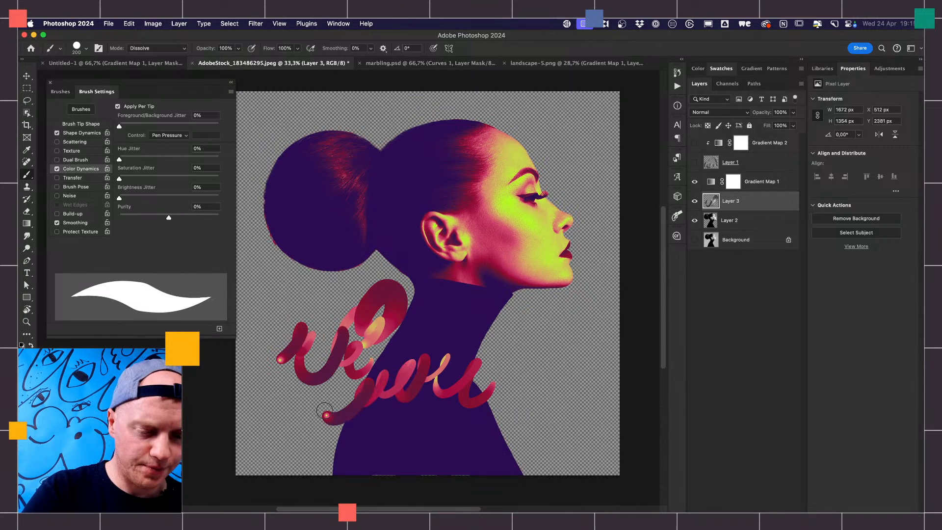
mouse_move(528, 308)
left_mouse_down()
mouse_move(504, 297)
mouse_move(469, 317)
mouse_move(464, 308)
mouse_move(429, 311)
left_mouse_up()
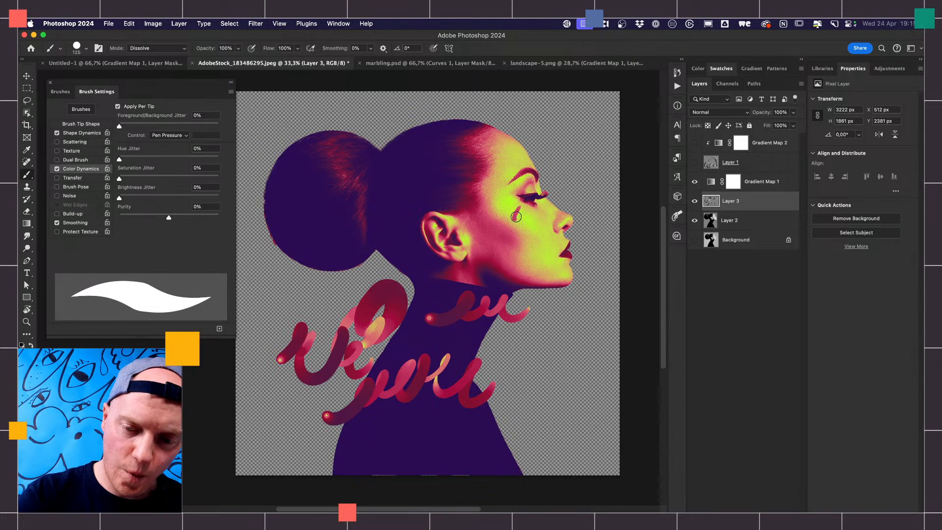
left_click_drag(515, 216, 519, 209)
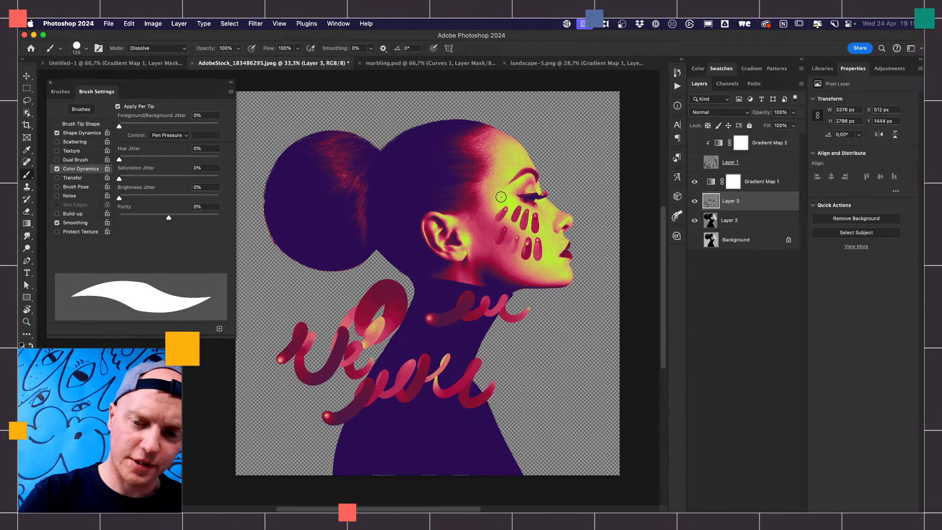
- Paint more short dabs over the cheek and beside the eye on Layer 3, temporarily hiding Gradient Map 1 and reducing the brush to 90 px
left_click_drag(491, 205, 507, 193)
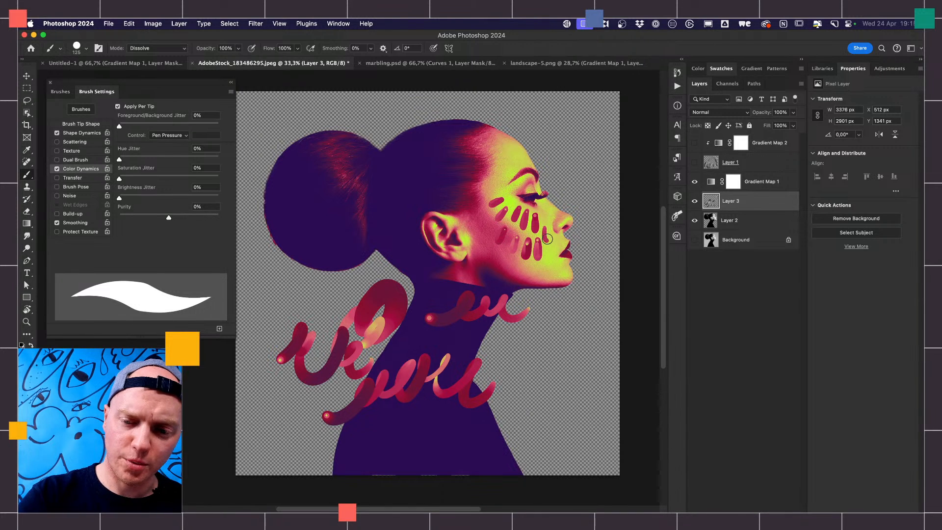
left_click(695, 181)
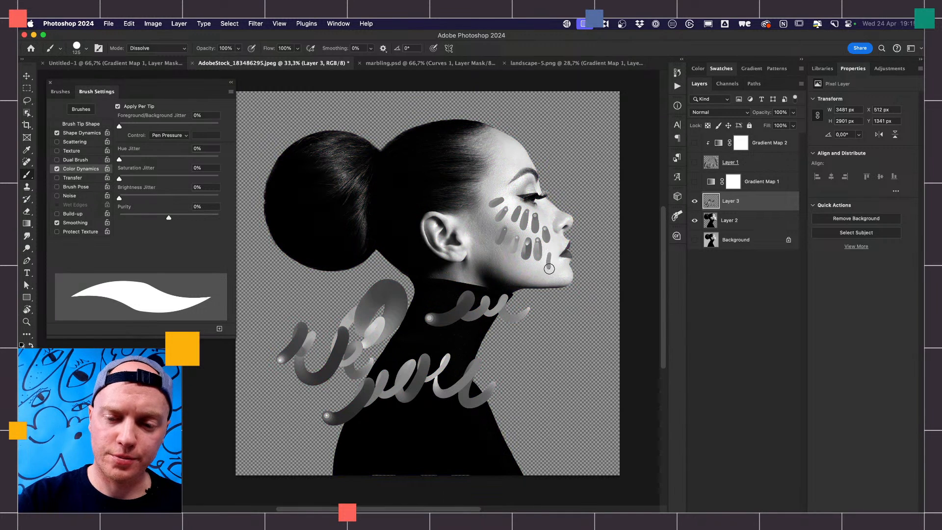
left_click_drag(550, 269, 544, 257)
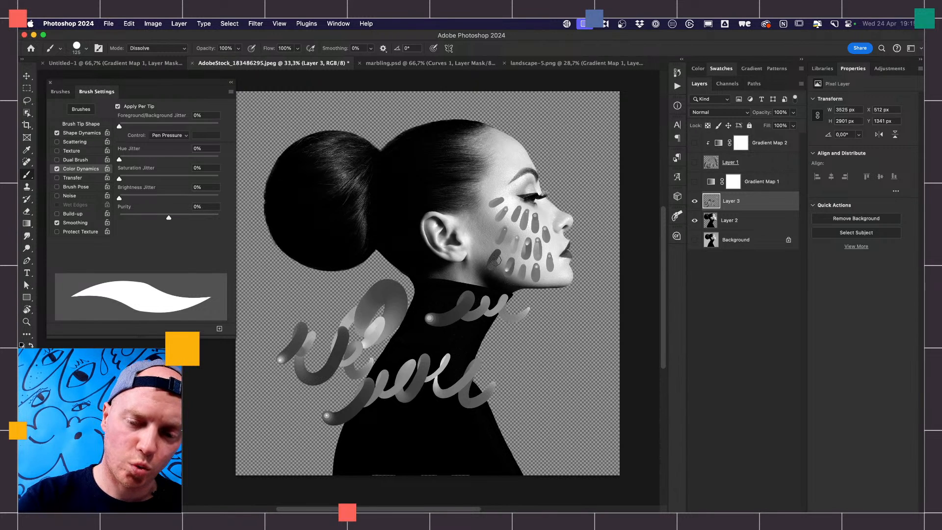
key("bracketleft")
key("bracketleft")
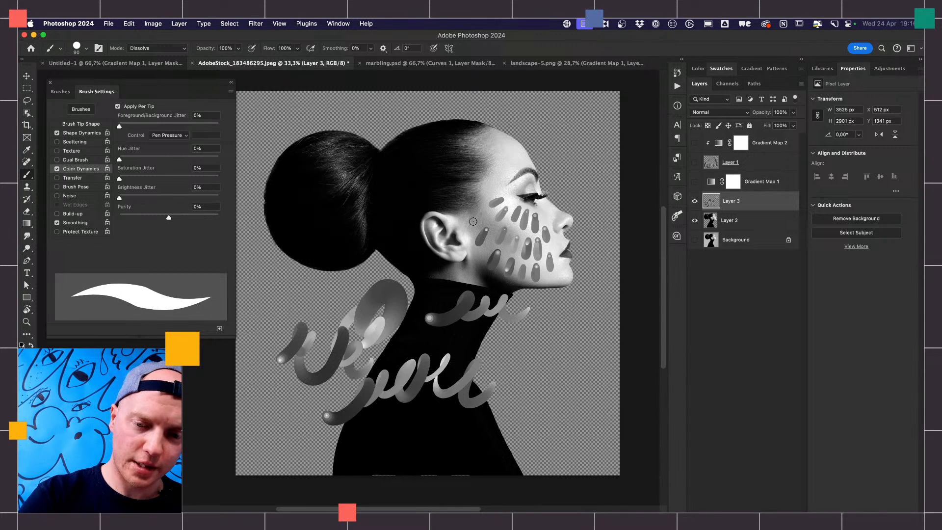
left_click_drag(489, 192, 506, 167)
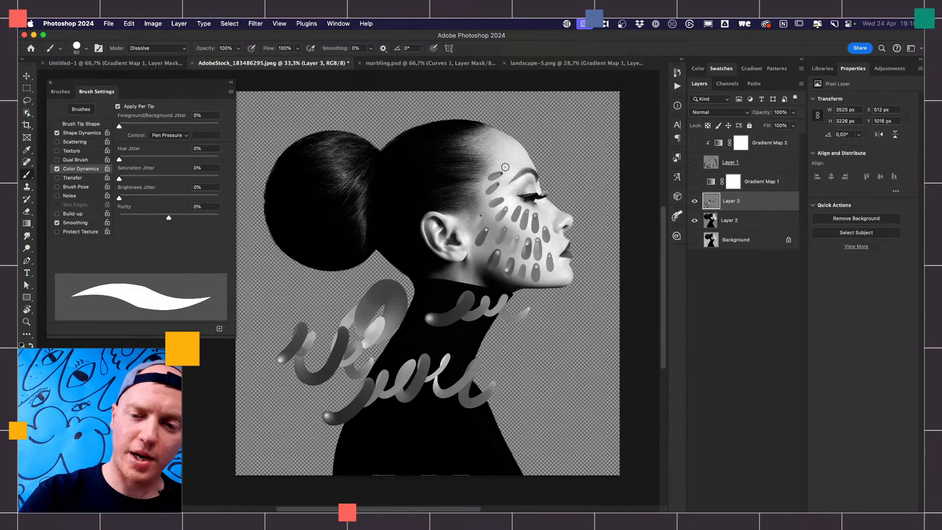
left_click(695, 182)
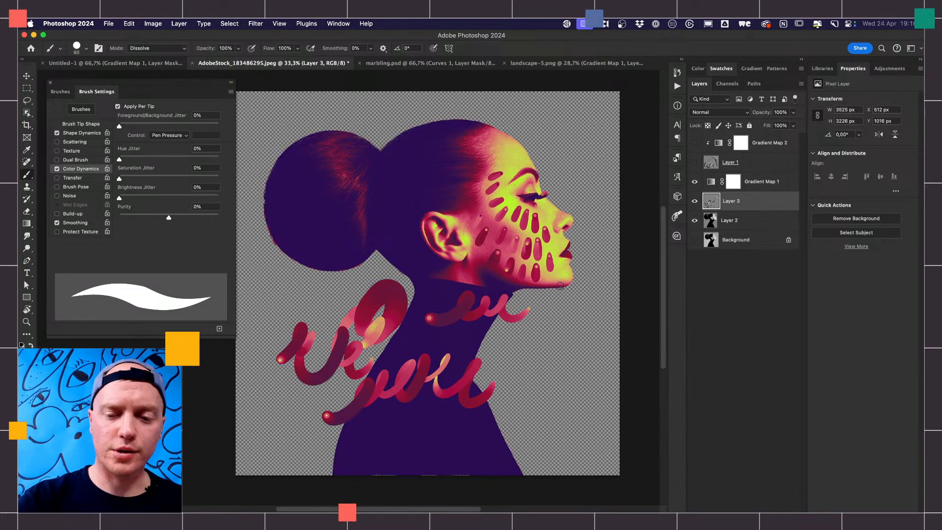
- Add dabs along the jaw and looping squiggles behind and in front of the neck, enlarging the brush to 150 px for the lowest squiggle
left_click_drag(561, 270, 560, 268)
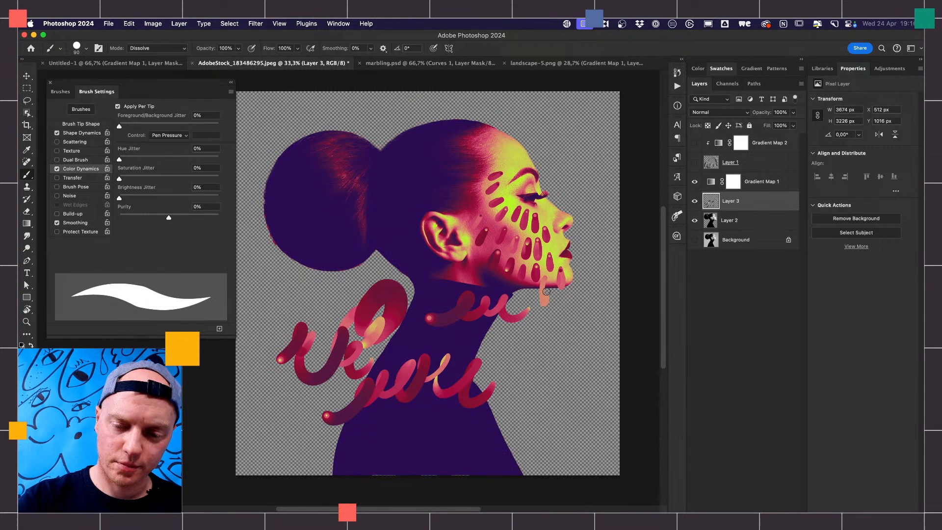
mouse_move(477, 256)
left_mouse_down()
mouse_move(466, 280)
mouse_move(474, 260)
mouse_move(466, 269)
mouse_move(481, 291)
left_mouse_up()
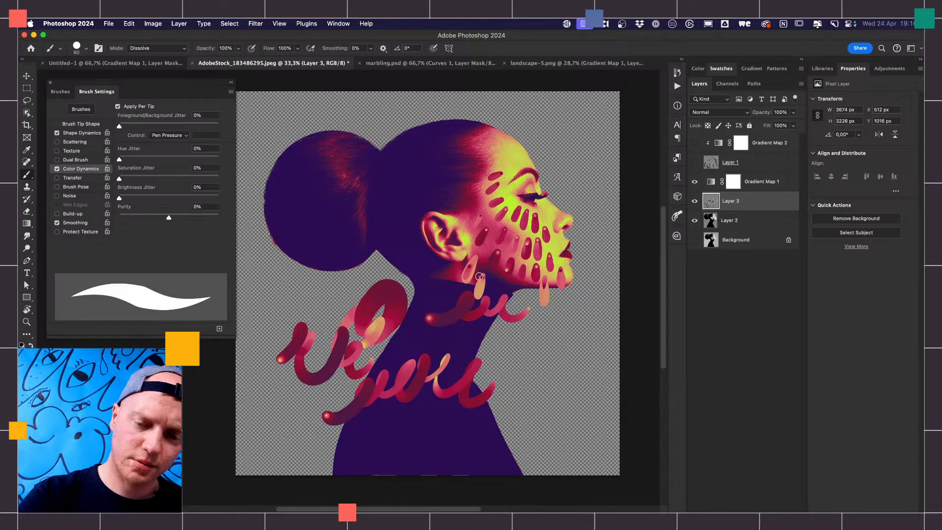
left_click_drag(421, 289, 391, 272)
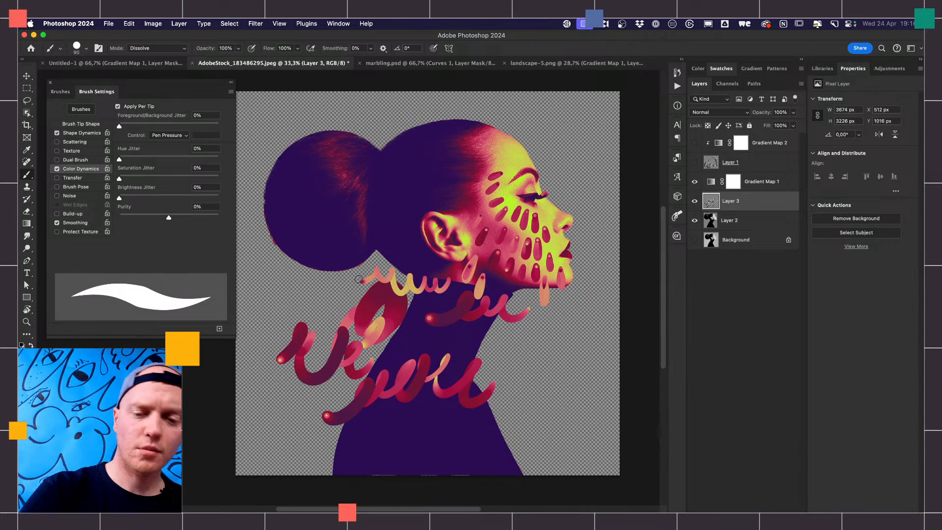
mouse_move(495, 333)
left_mouse_down()
mouse_move(512, 352)
mouse_move(532, 341)
mouse_move(545, 370)
left_mouse_up()
key("bracketright")
key("bracketright")
key("bracketright")
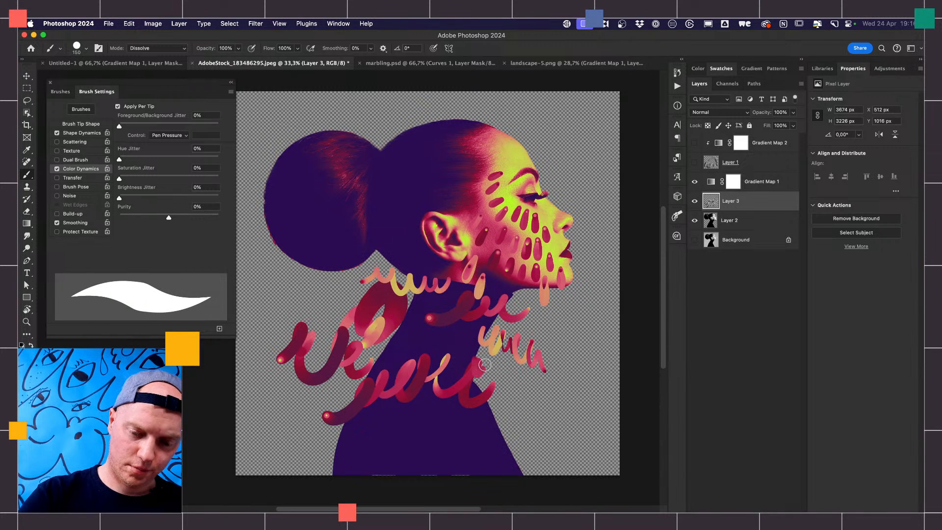
mouse_move(484, 365)
left_mouse_down()
mouse_move(503, 407)
mouse_move(555, 400)
left_mouse_up()
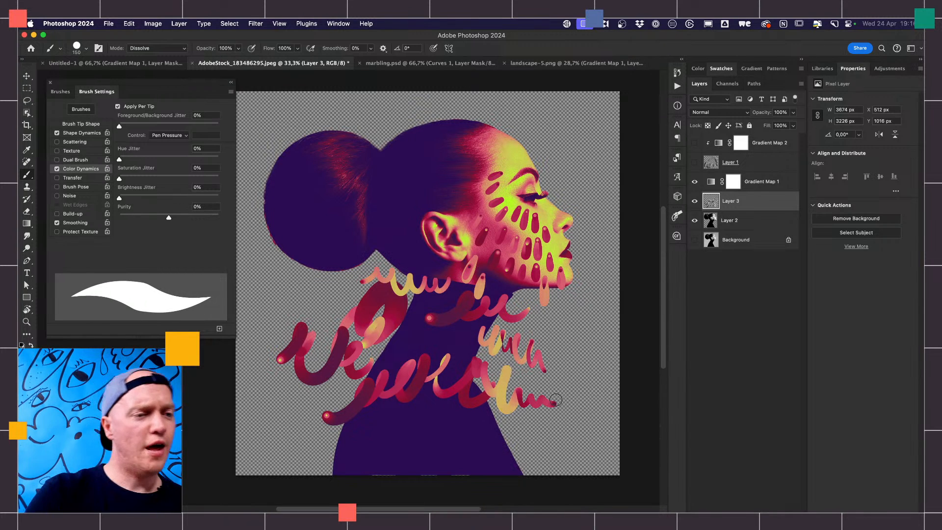
- Load the Kyle's Copier - Bigger Grain Dark brush from the RICH CORE library and paint test squiggles in front of the neck
left_click(68, 91)
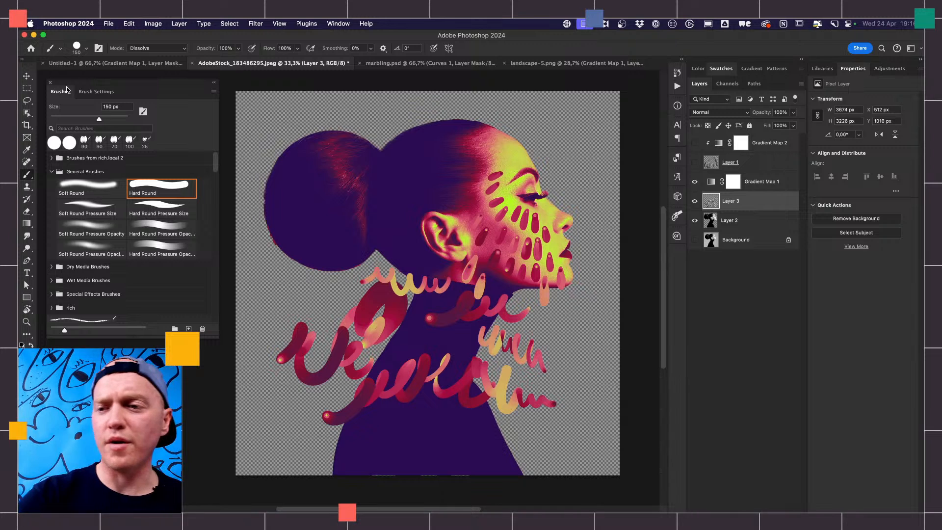
left_click(823, 68)
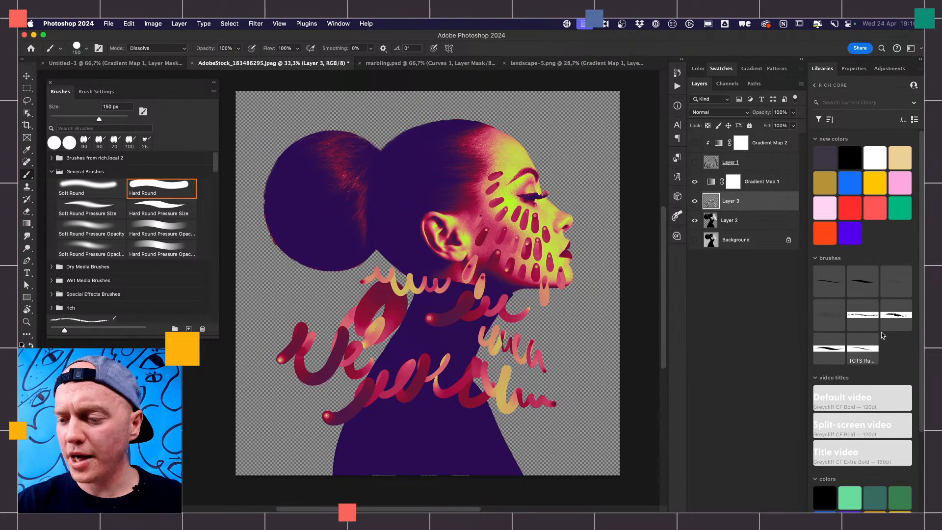
left_click(870, 288)
mouse_move(561, 320)
left_mouse_down()
mouse_move(565, 346)
mouse_move(578, 343)
left_mouse_up()
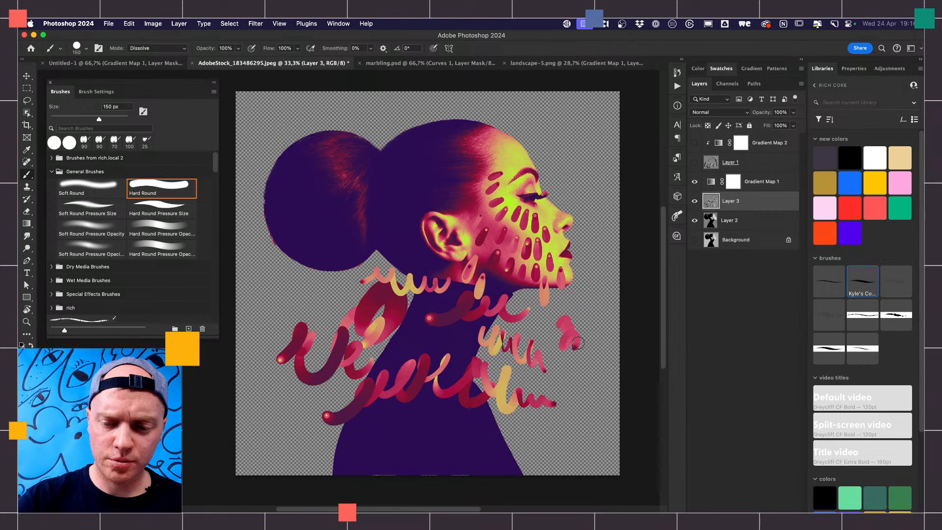
left_click(864, 287)
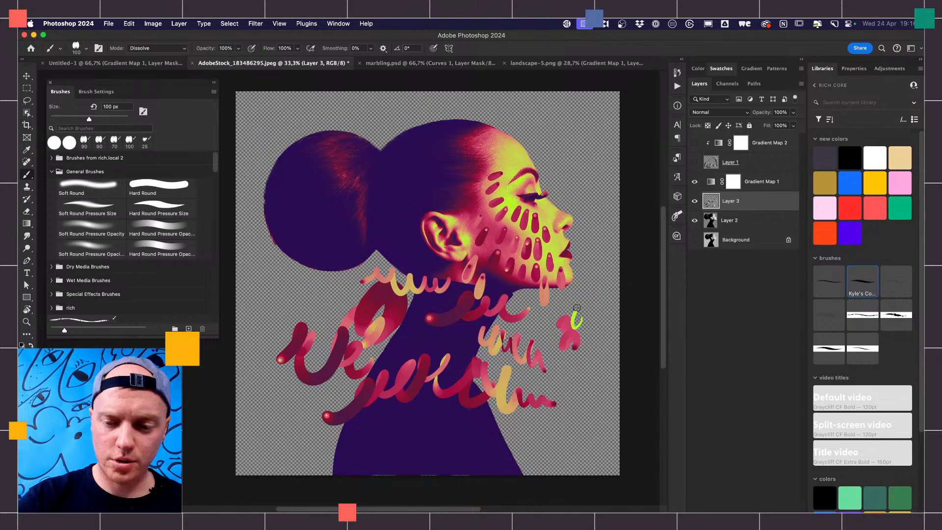
left_click_drag(544, 324, 522, 339)
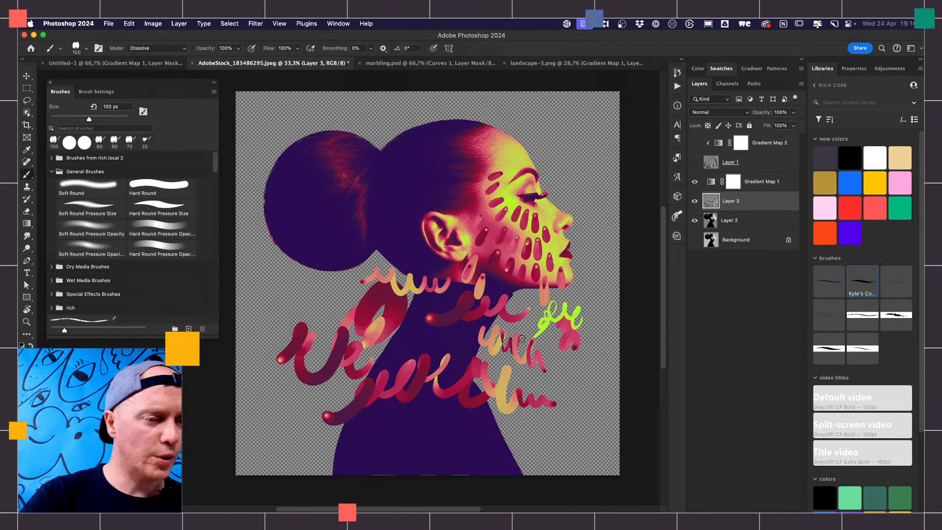
- Turn on Color Dynamics for the grainy brush and control its foreground/background jitter with Pen Pressure
left_click(97, 92)
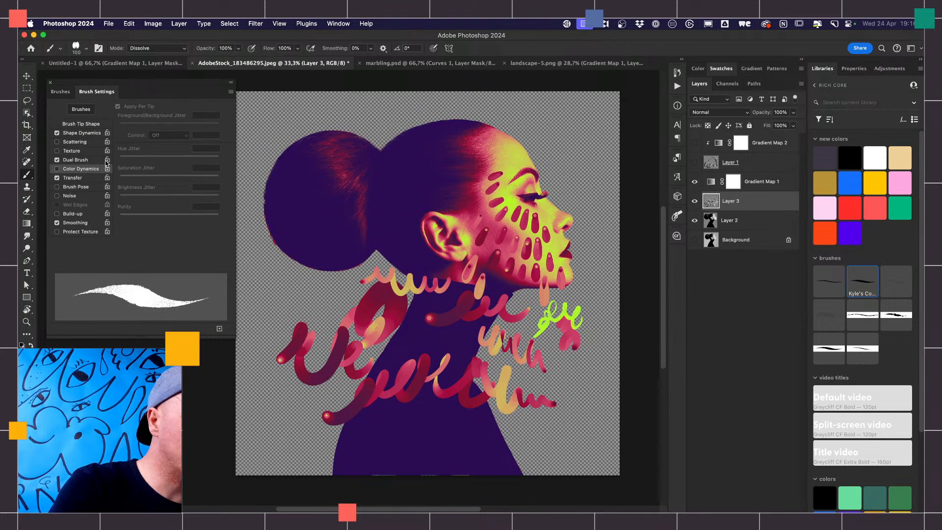
left_click(57, 168)
left_click(165, 138)
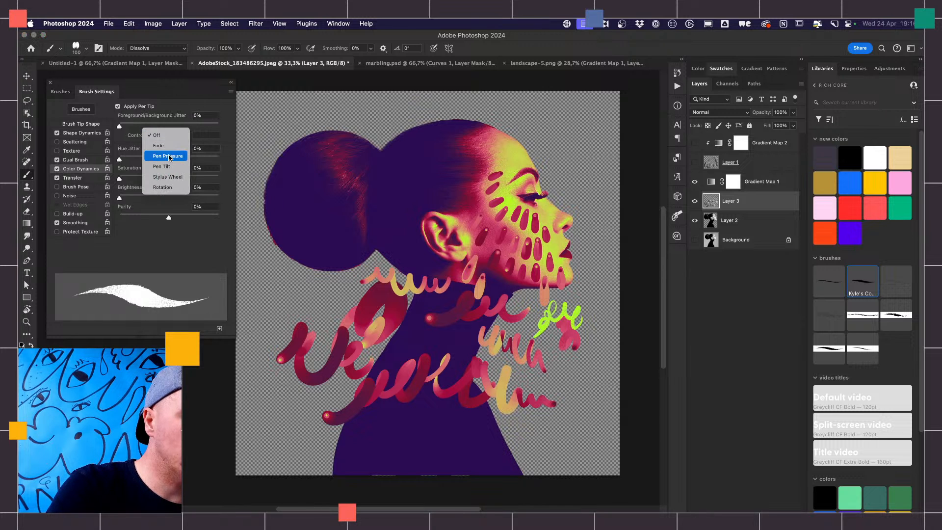
left_click(167, 158)
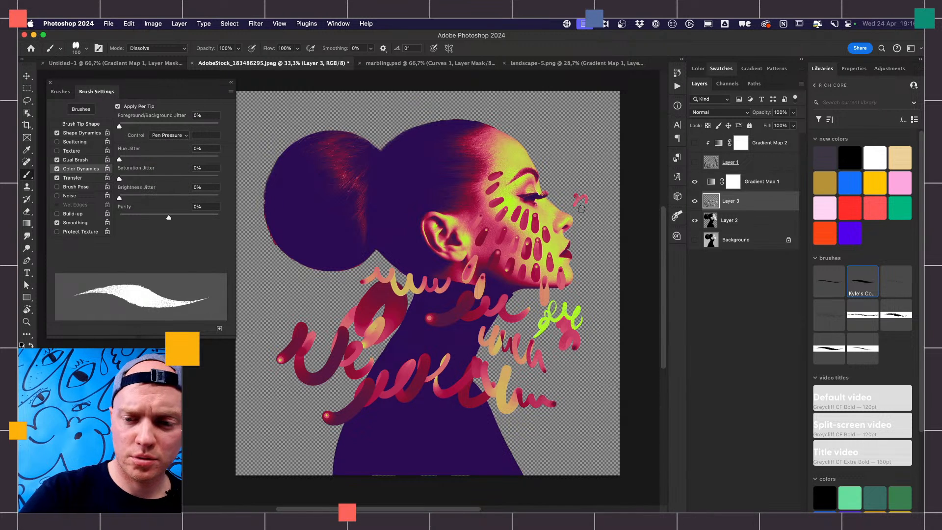
- Paint grainy squiggles in front of the face, loops over the hair bun and rows of dabs below it, enlarging the brush to 300 px
left_click_drag(581, 259, 587, 272)
key("bracketright")
key("bracketright")
key("bracketright")
key("bracketright")
key("bracketright")
key("bracketright")
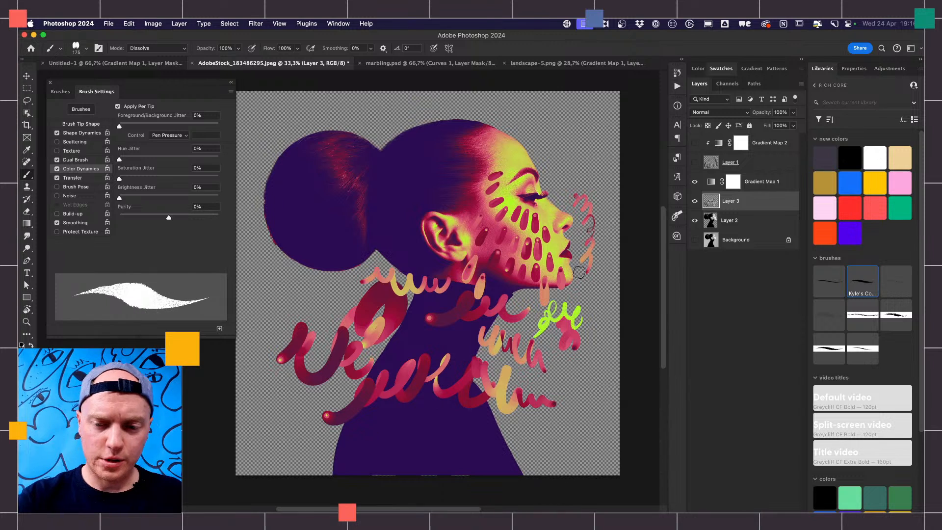
mouse_move(392, 196)
left_mouse_down()
mouse_move(409, 167)
mouse_move(417, 190)
mouse_move(415, 153)
mouse_move(389, 151)
mouse_move(375, 174)
mouse_move(357, 135)
mouse_move(336, 131)
mouse_move(320, 158)
mouse_move(311, 136)
mouse_move(271, 165)
mouse_move(263, 194)
mouse_move(279, 237)
mouse_move(314, 210)
mouse_move(345, 229)
mouse_move(300, 236)
mouse_move(302, 217)
mouse_move(317, 229)
mouse_move(343, 221)
mouse_move(304, 232)
mouse_move(345, 230)
mouse_move(321, 233)
mouse_move(342, 230)
mouse_move(335, 216)
mouse_move(304, 233)
mouse_move(307, 213)
mouse_move(297, 217)
mouse_move(342, 228)
mouse_move(304, 232)
mouse_move(317, 260)
mouse_move(349, 252)
mouse_move(331, 280)
mouse_move(317, 290)
mouse_move(305, 272)
mouse_move(292, 294)
mouse_move(325, 293)
mouse_move(348, 269)
mouse_move(329, 319)
mouse_move(287, 289)
mouse_move(295, 329)
mouse_move(346, 346)
left_mouse_up()
mouse_move(351, 308)
left_mouse_down()
mouse_move(352, 322)
mouse_move(366, 310)
left_mouse_up()
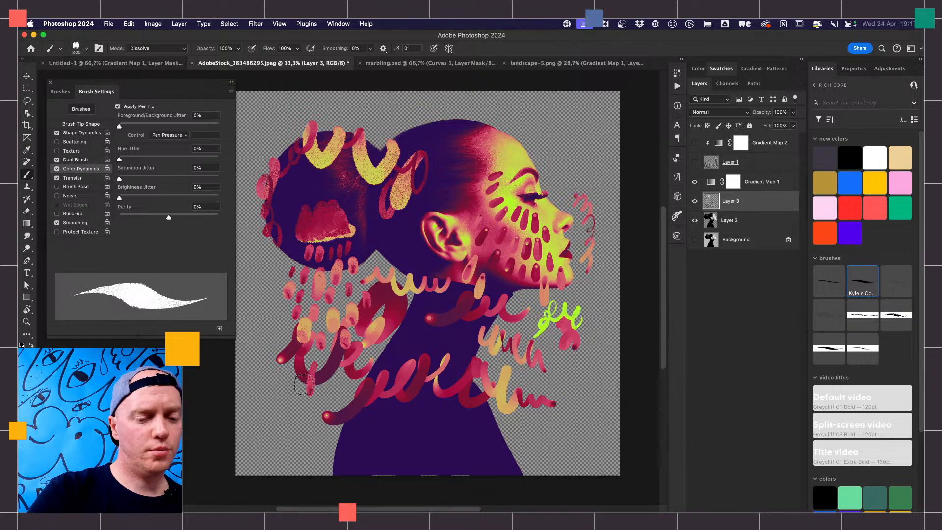
left_click_drag(294, 373, 294, 386)
mouse_move(310, 374)
left_mouse_down()
mouse_move(339, 379)
mouse_move(336, 409)
mouse_move(313, 401)
mouse_move(306, 414)
mouse_move(273, 409)
left_mouse_up()
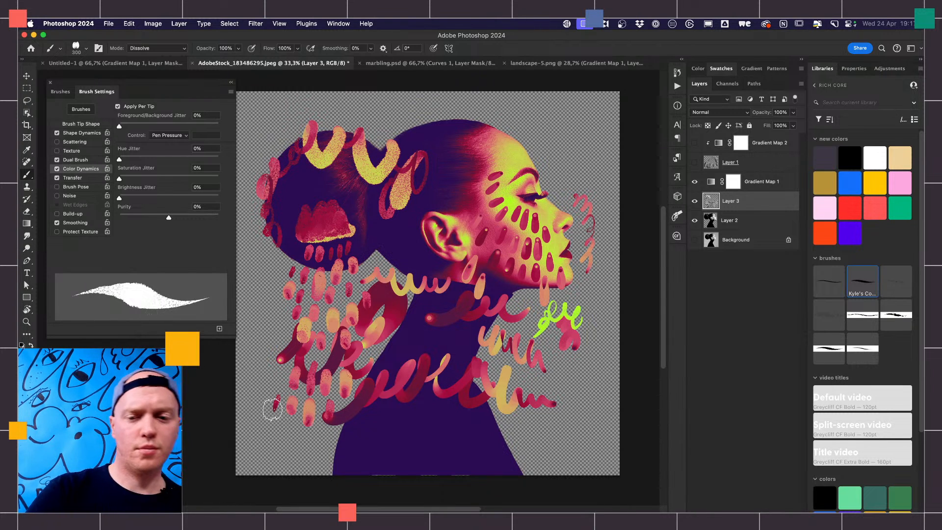
- Paint grainy squiggles across the top of the head and forehead, plus large loops over the front shoulder, with the 300 px brush
mouse_move(454, 126)
left_mouse_down()
mouse_move(482, 112)
mouse_move(516, 140)
mouse_move(522, 117)
mouse_move(544, 115)
mouse_move(567, 144)
mouse_move(570, 127)
mouse_move(591, 132)
left_mouse_up()
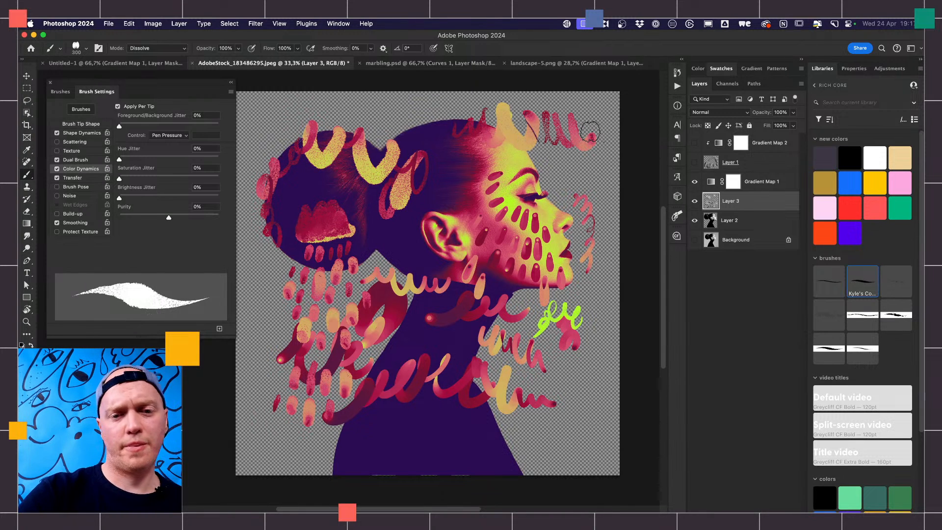
mouse_move(402, 117)
left_mouse_down()
mouse_move(412, 129)
mouse_move(432, 115)
mouse_move(449, 122)
left_mouse_up()
mouse_move(354, 126)
left_mouse_down()
mouse_move(377, 113)
mouse_move(402, 117)
mouse_move(387, 87)
left_mouse_up()
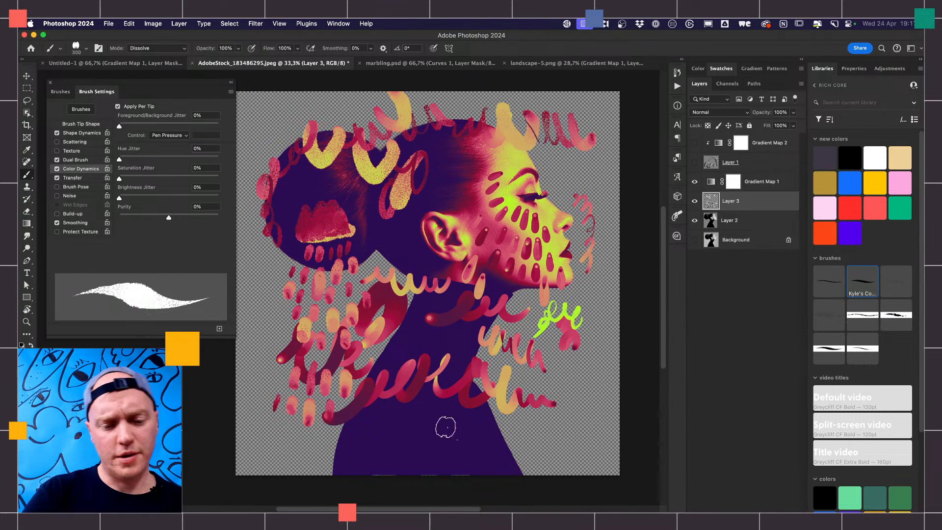
mouse_move(446, 427)
left_mouse_down()
mouse_move(456, 410)
mouse_move(484, 447)
mouse_move(513, 461)
mouse_move(551, 431)
mouse_move(599, 444)
mouse_move(556, 498)
left_mouse_up()
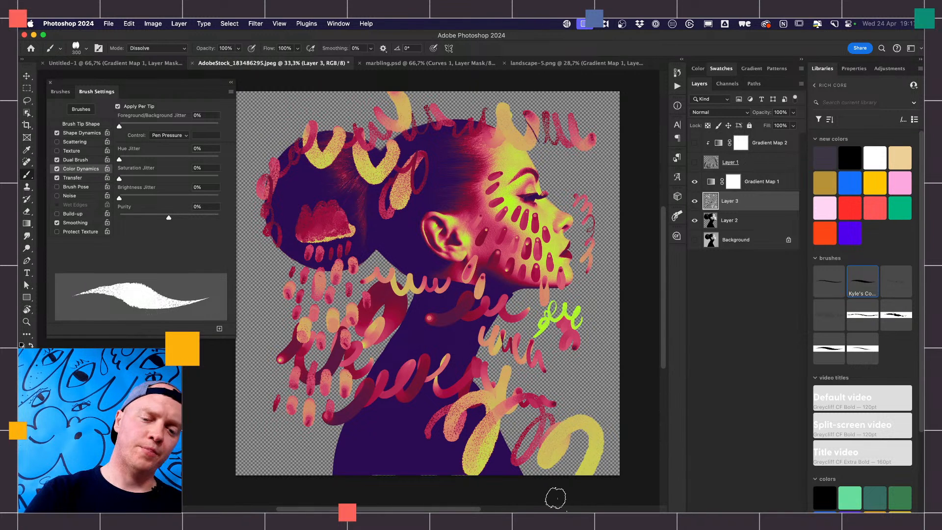
- Paint loops across the neck and back shoulder, and a broad wavy stroke over the chest with the brush enlarged to 700 px
mouse_move(403, 301)
left_mouse_down()
mouse_move(429, 348)
mouse_move(447, 341)
mouse_move(380, 348)
mouse_move(444, 416)
mouse_move(345, 360)
mouse_move(356, 423)
mouse_move(334, 366)
mouse_move(306, 414)
mouse_move(351, 434)
mouse_move(278, 422)
mouse_move(316, 451)
left_mouse_up()
key("bracketright")
key("bracketright")
key("bracketright")
key("bracketright")
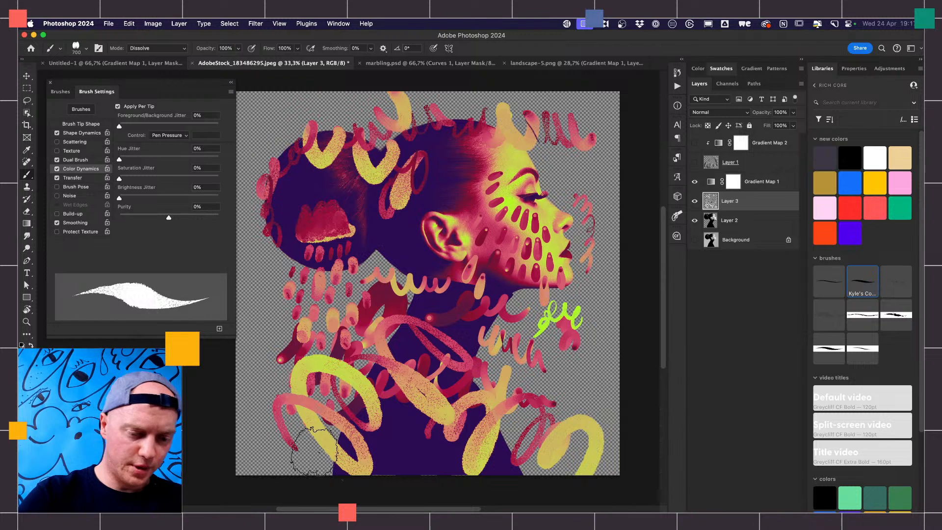
mouse_move(252, 427)
left_mouse_down()
mouse_move(291, 464)
mouse_move(301, 388)
mouse_move(283, 393)
mouse_move(292, 379)
mouse_move(285, 360)
mouse_move(320, 332)
mouse_move(373, 418)
mouse_move(385, 351)
mouse_move(413, 382)
mouse_move(447, 366)
mouse_move(437, 412)
mouse_move(538, 449)
mouse_move(568, 425)
mouse_move(540, 364)
mouse_move(592, 410)
mouse_move(651, 357)
left_mouse_up()
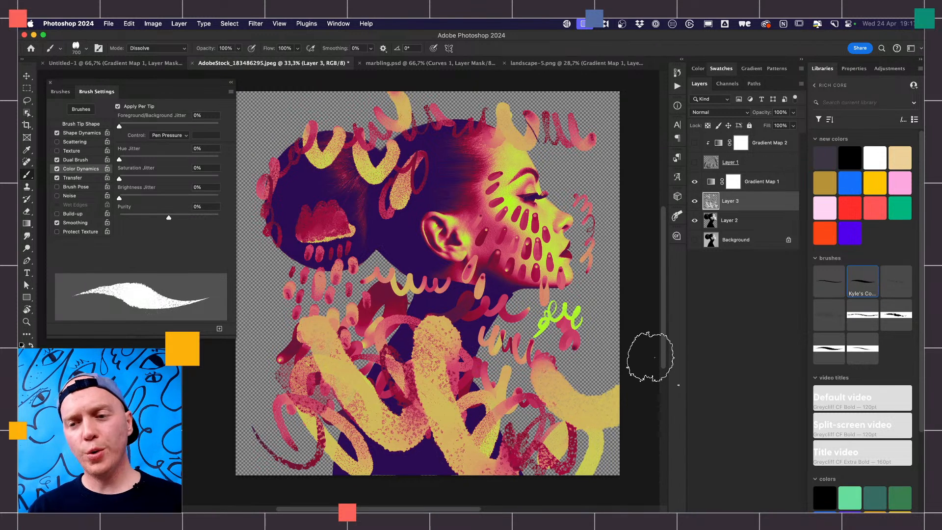
- Show Gradient Map 2 and Layer 1, and clear all the old brush strokes from Layer 1
left_click(734, 182)
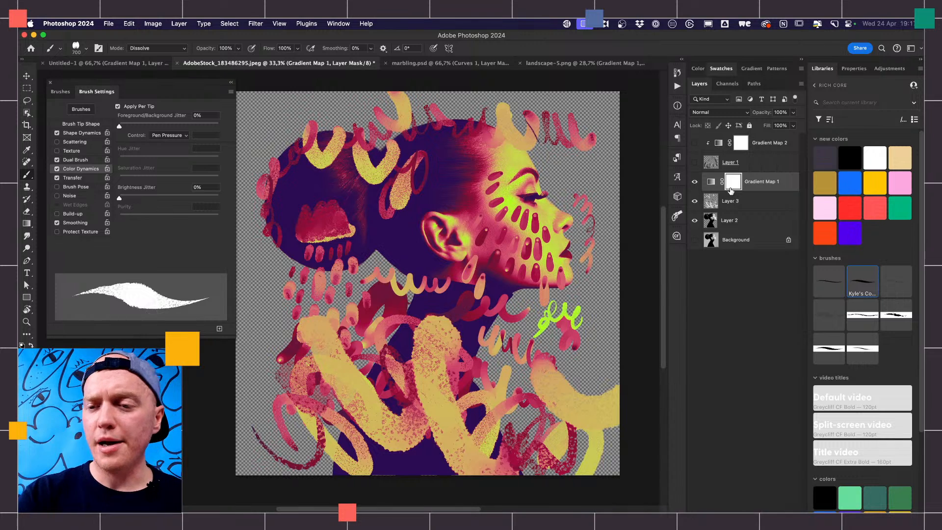
left_click_drag(695, 147, 696, 167)
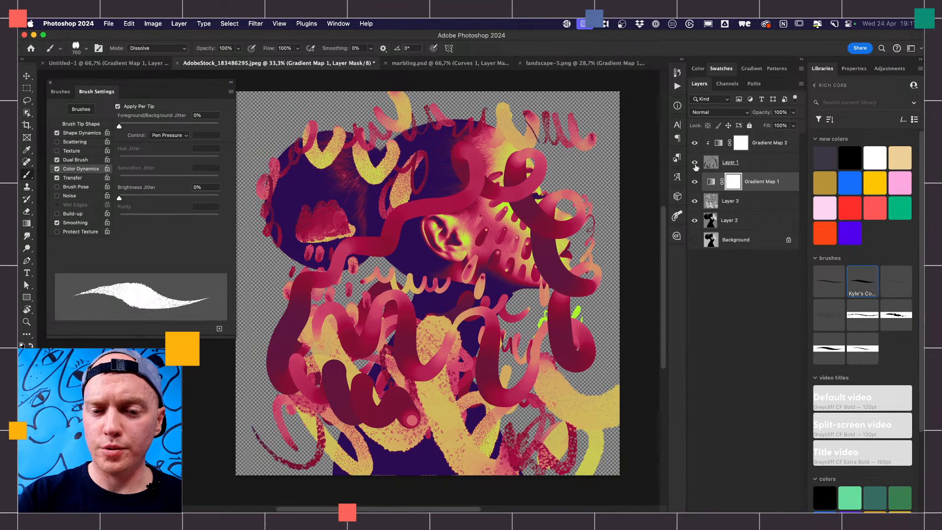
left_click(749, 163)
key("super+a")
key("BackSpace")
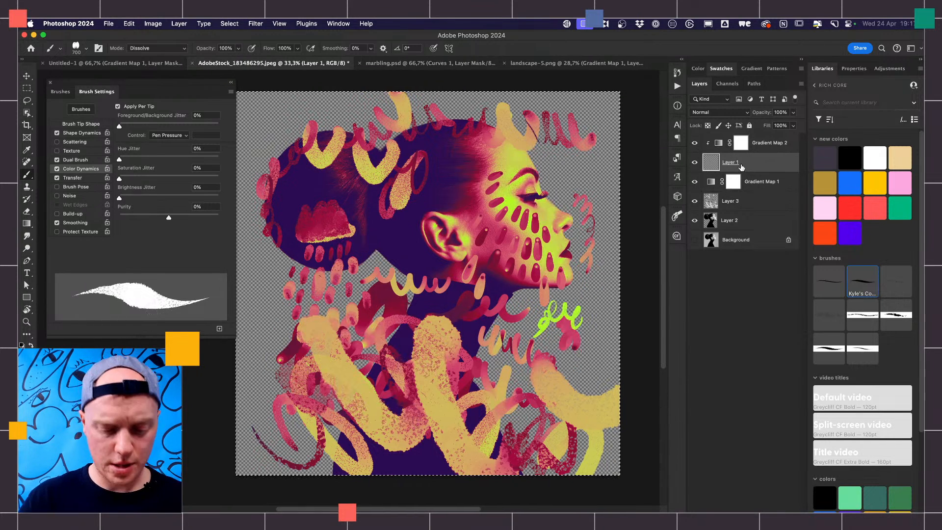
- Apply the Purple rain preset from the Rich group to the Gradient Map 2 adjustment layer
left_click(771, 144)
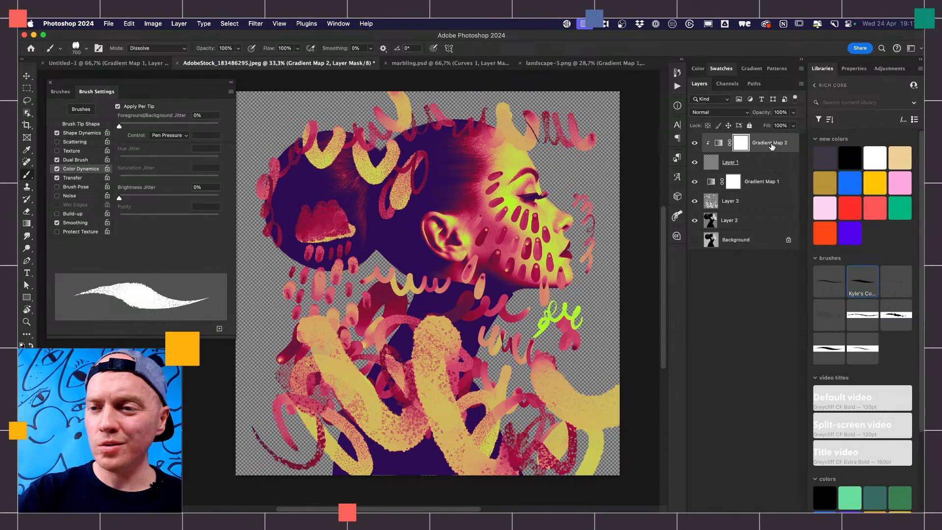
left_click(854, 68)
left_click(854, 104)
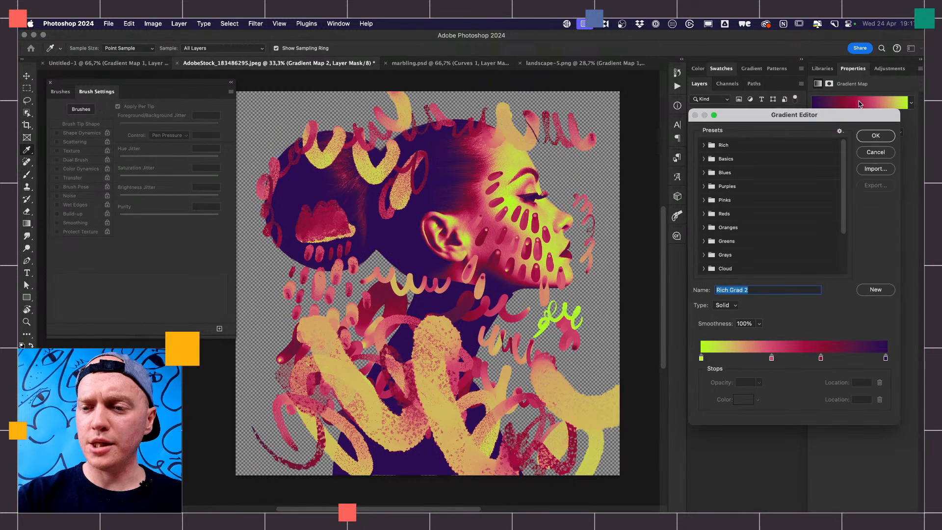
left_click(704, 145)
left_click(716, 160)
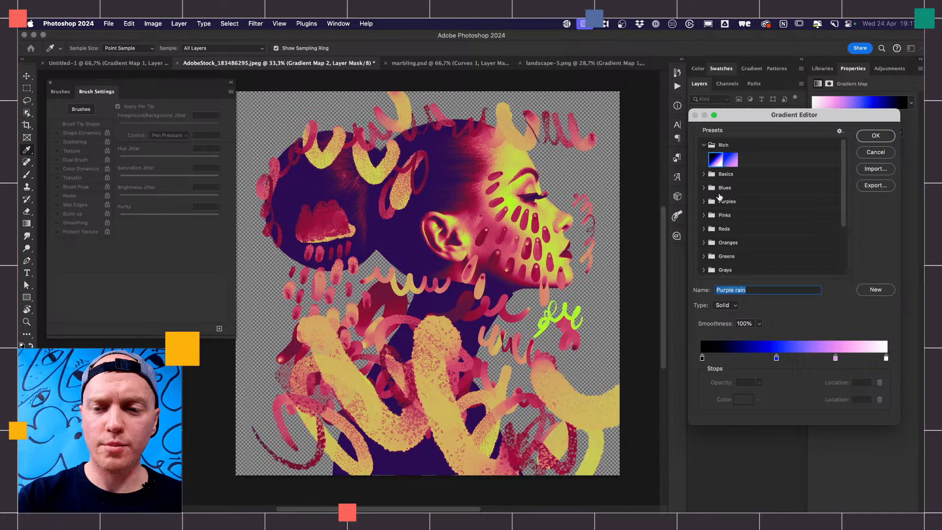
left_click(876, 136)
- Paint pressure-varied loops on Layer 1 across the hair, past the forehead and over the chest with the brush reduced to 300 px
left_click(725, 166)
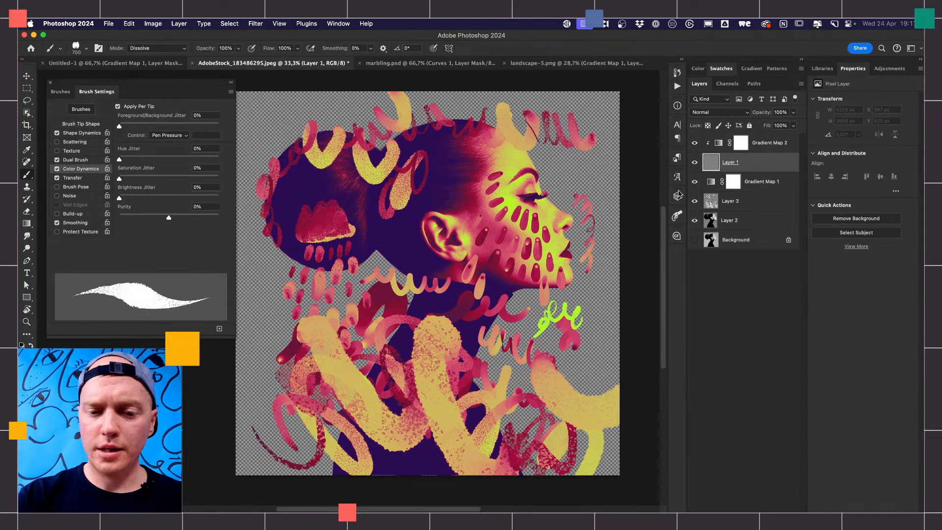
key("bracketleft")
key("bracketleft")
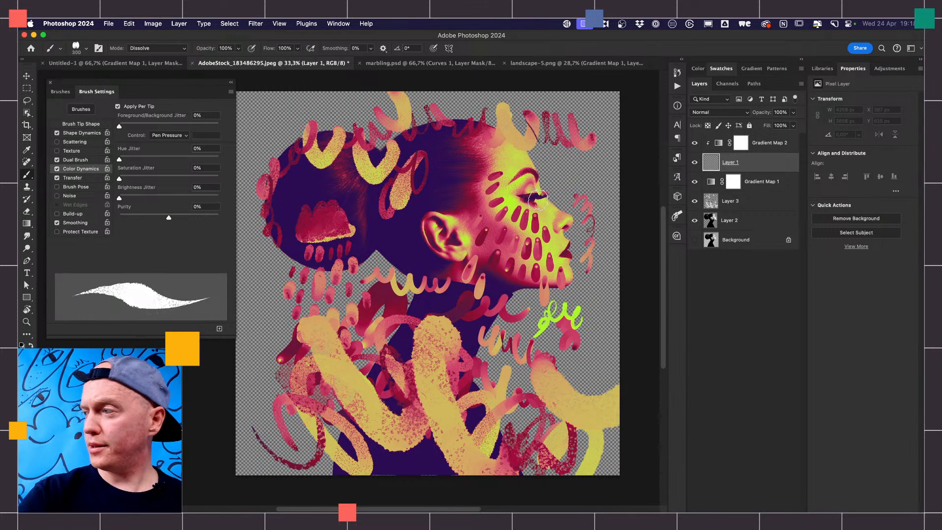
mouse_move(537, 166)
left_mouse_down()
mouse_move(534, 146)
mouse_move(554, 160)
mouse_move(512, 122)
mouse_move(505, 145)
mouse_move(474, 131)
mouse_move(483, 164)
mouse_move(450, 135)
mouse_move(443, 161)
mouse_move(425, 132)
mouse_move(380, 138)
mouse_move(392, 154)
mouse_move(349, 137)
mouse_move(365, 170)
mouse_move(326, 138)
mouse_move(333, 179)
mouse_move(297, 135)
mouse_move(294, 185)
mouse_move(269, 160)
mouse_move(267, 268)
mouse_move(289, 275)
mouse_move(306, 263)
mouse_move(322, 277)
mouse_move(300, 242)
mouse_move(317, 235)
mouse_move(351, 273)
mouse_move(343, 275)
mouse_move(364, 248)
mouse_move(375, 265)
mouse_move(373, 240)
mouse_move(407, 230)
mouse_move(401, 223)
mouse_move(442, 186)
mouse_move(448, 197)
mouse_move(403, 229)
mouse_move(429, 207)
mouse_move(409, 219)
mouse_move(419, 199)
mouse_move(444, 191)
mouse_move(405, 224)
mouse_move(447, 189)
mouse_move(410, 216)
left_mouse_up()
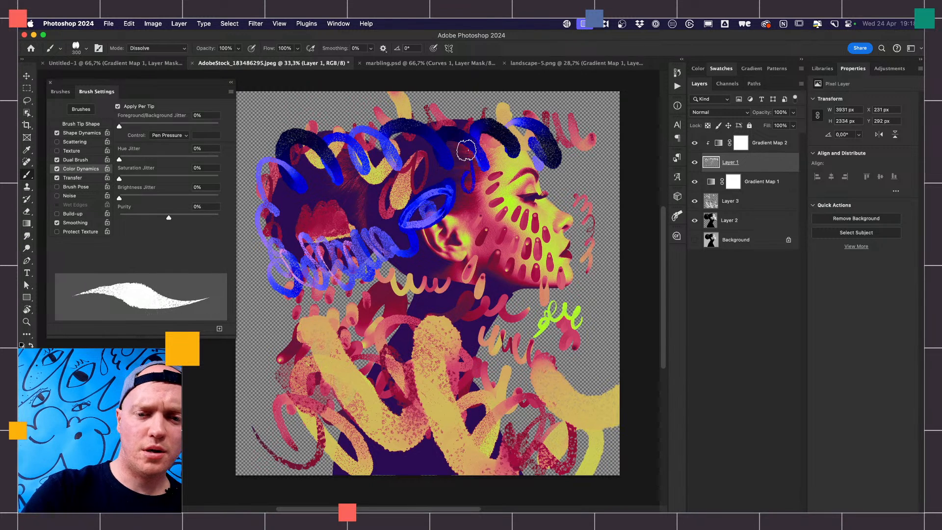
mouse_move(466, 147)
left_mouse_down()
mouse_move(480, 92)
mouse_move(500, 108)
left_mouse_up()
mouse_move(535, 104)
left_mouse_down()
mouse_move(567, 115)
mouse_move(565, 135)
mouse_move(582, 115)
mouse_move(586, 170)
mouse_move(603, 163)
mouse_move(637, 217)
left_mouse_up()
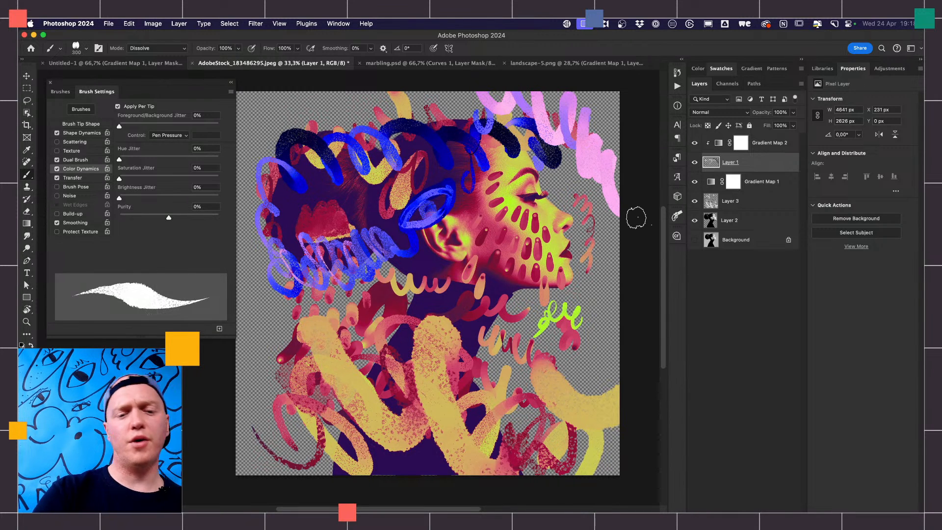
mouse_move(301, 307)
left_mouse_down()
mouse_move(348, 353)
mouse_move(427, 352)
mouse_move(450, 388)
mouse_move(491, 345)
mouse_move(513, 340)
mouse_move(535, 387)
mouse_move(569, 395)
mouse_move(602, 386)
mouse_move(586, 431)
mouse_move(538, 454)
mouse_move(557, 495)
left_mouse_up()
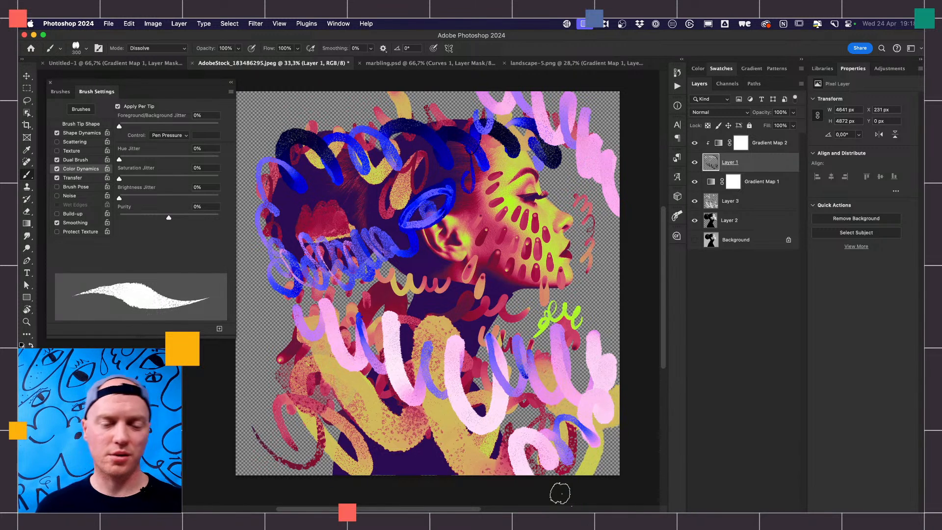
- Mask Layer 1 to the woman's silhouette from Layer 2, and make the layer's pixels active for painting
left_click(710, 222, "super")
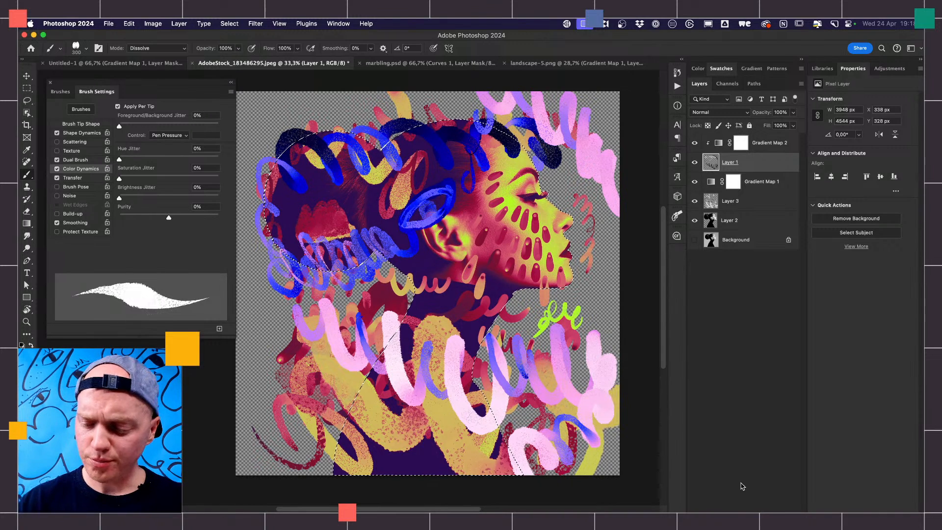
left_click(734, 517)
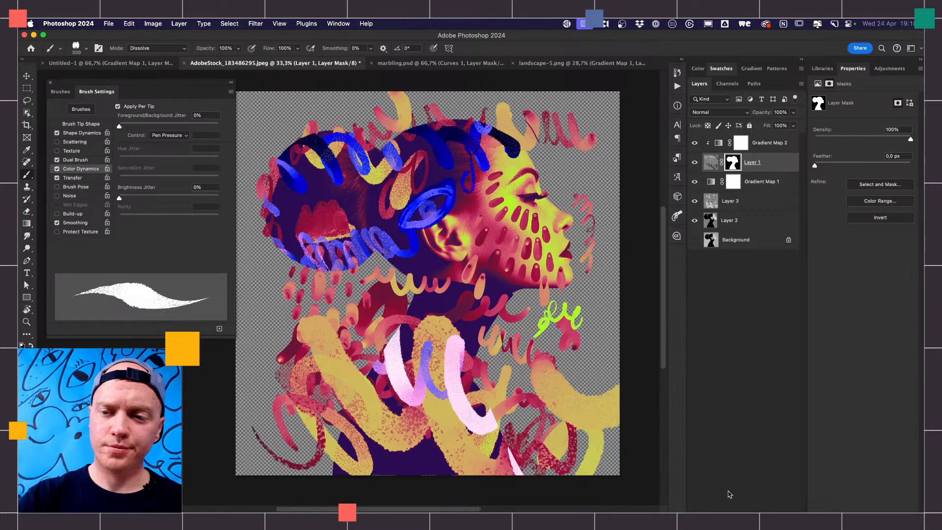
left_click(709, 166)
- Paint more loops along the hair, behind the ear and over the temple on masked Layer 1, finishing with a 200 px brush
mouse_move(294, 186)
left_mouse_down()
mouse_move(283, 244)
mouse_move(263, 235)
mouse_move(277, 148)
mouse_move(315, 172)
mouse_move(315, 125)
mouse_move(329, 140)
mouse_move(333, 117)
mouse_move(393, 130)
mouse_move(413, 148)
mouse_move(423, 110)
mouse_move(452, 140)
mouse_move(455, 109)
mouse_move(471, 102)
mouse_move(489, 139)
mouse_move(521, 138)
left_mouse_up()
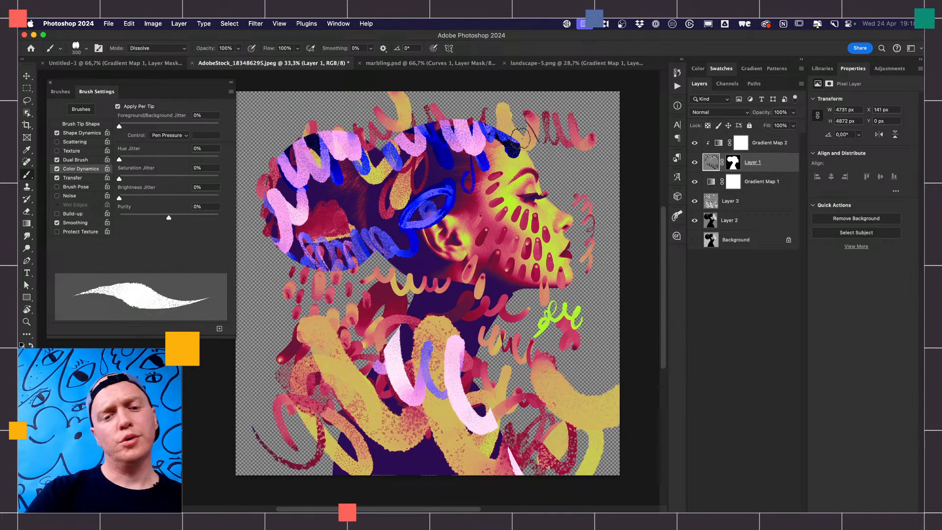
mouse_move(338, 263)
left_mouse_down()
mouse_move(375, 215)
mouse_move(400, 231)
mouse_move(408, 283)
left_mouse_up()
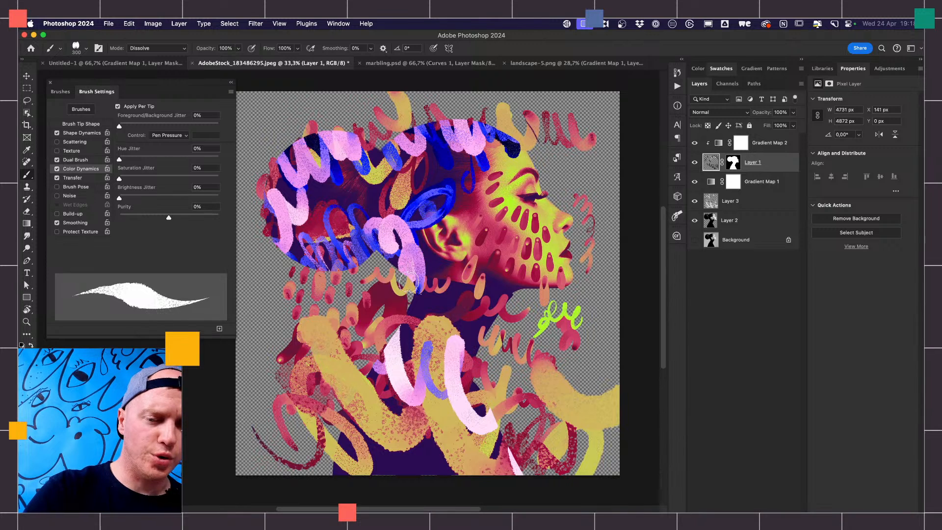
mouse_move(407, 203)
left_mouse_down()
mouse_move(408, 177)
mouse_move(421, 177)
mouse_move(435, 196)
mouse_move(448, 184)
mouse_move(432, 204)
left_mouse_up()
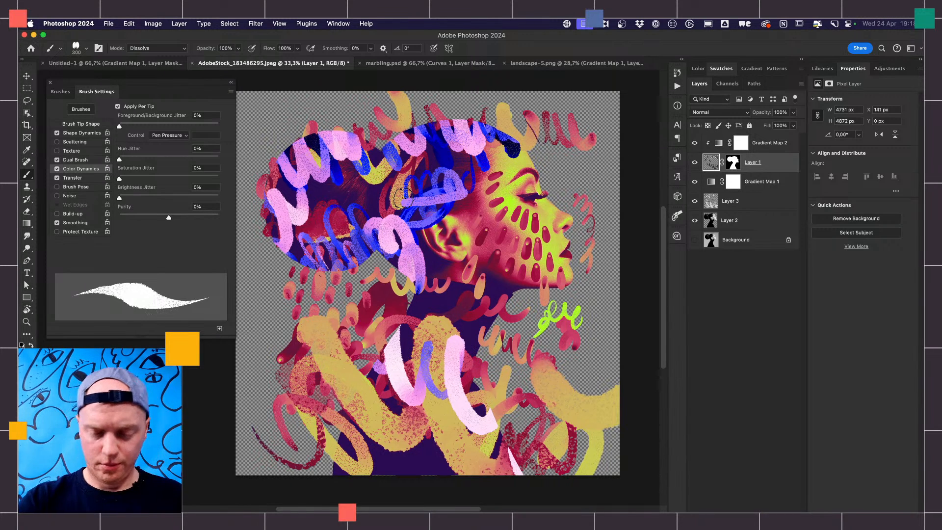
key("[")
key("[")
mouse_move(472, 182)
left_mouse_down()
mouse_move(490, 160)
mouse_move(503, 175)
mouse_move(479, 181)
mouse_move(474, 170)
mouse_move(506, 173)
left_mouse_up()
- Try the Red_01 and Red_06 presets on Gradient Map 2, and choose Red_05 from the Reds group
left_click(765, 145)
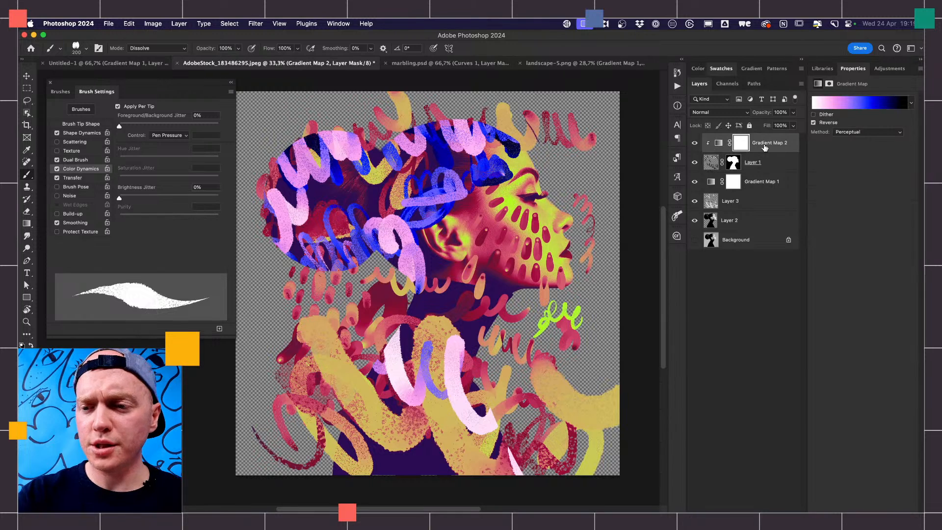
left_click(859, 105)
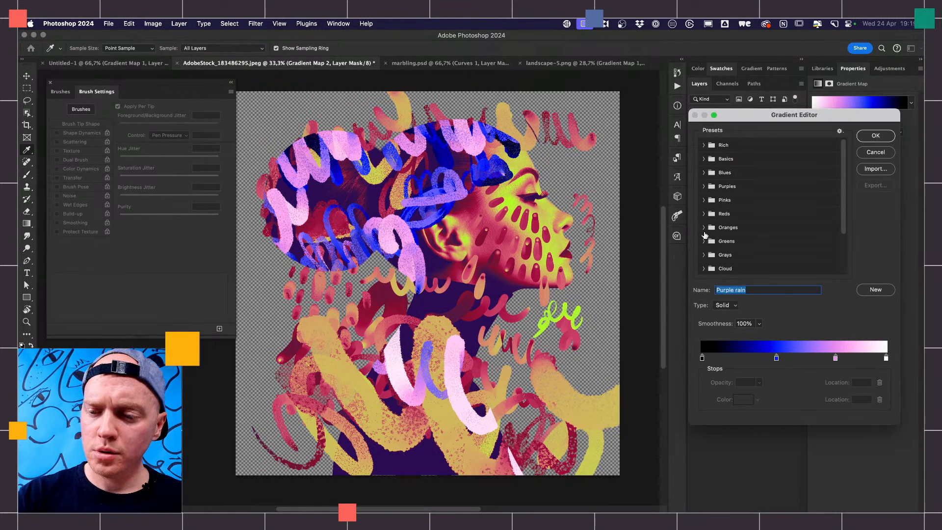
left_click(705, 214)
left_click(720, 233)
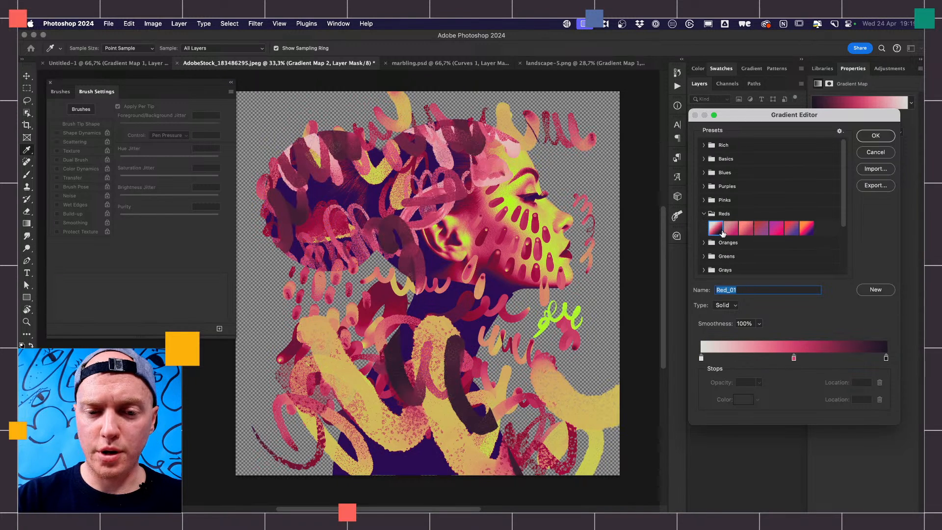
left_click(791, 233)
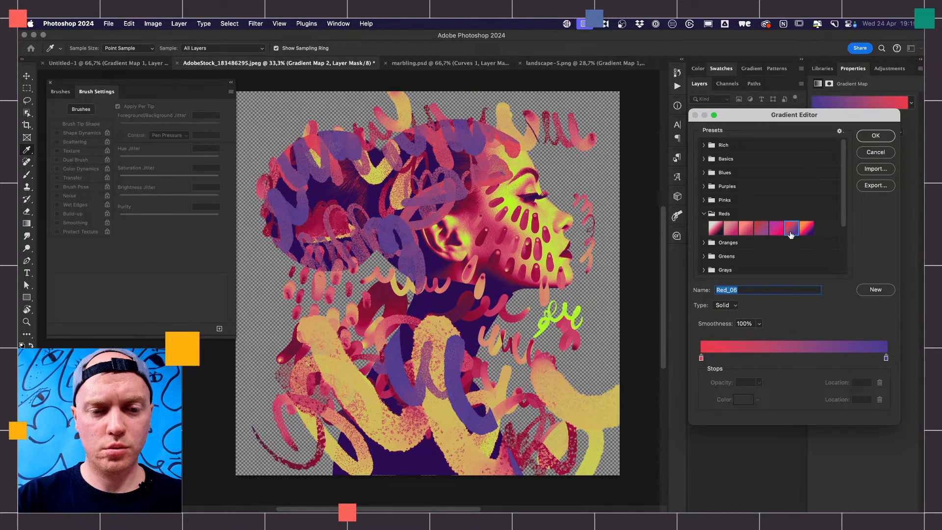
left_click(775, 232)
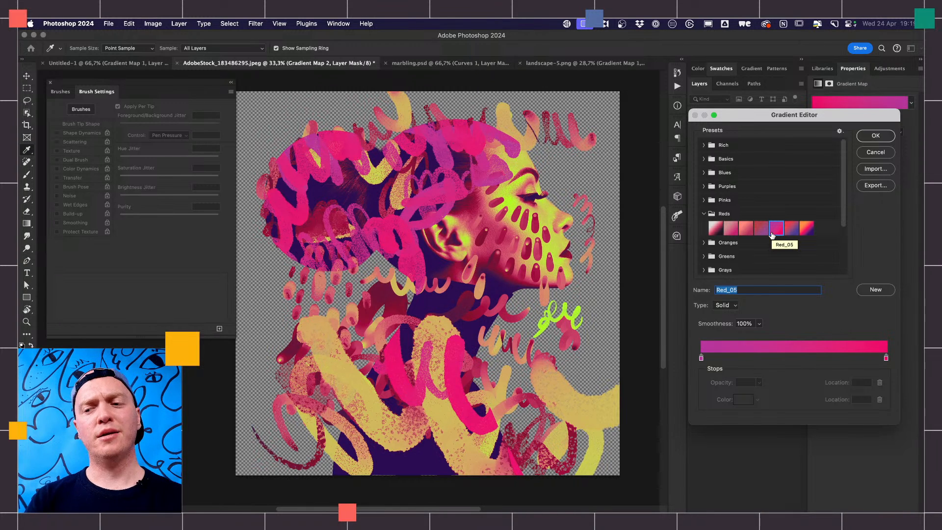
- Add a white color stop to the Red_05 gradient and place it at location 59
left_click(788, 358)
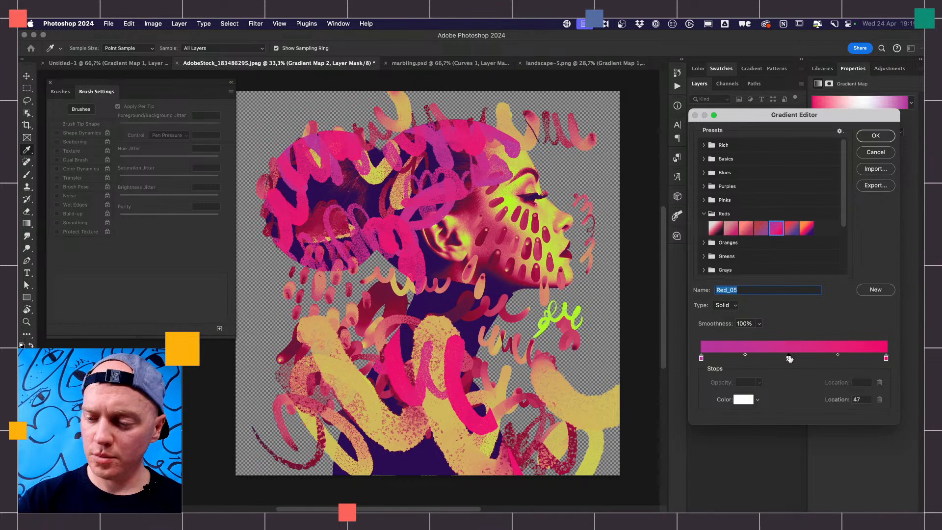
left_click_drag(789, 359, 833, 358)
mouse_move(702, 359)
left_mouse_down()
mouse_move(771, 359)
mouse_move(702, 359)
left_mouse_up()
left_click_drag(833, 358, 812, 357)
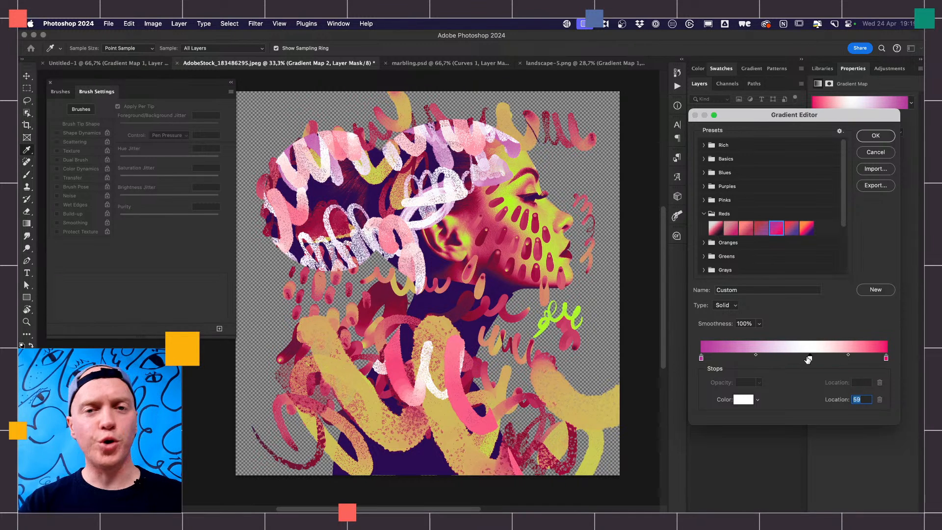
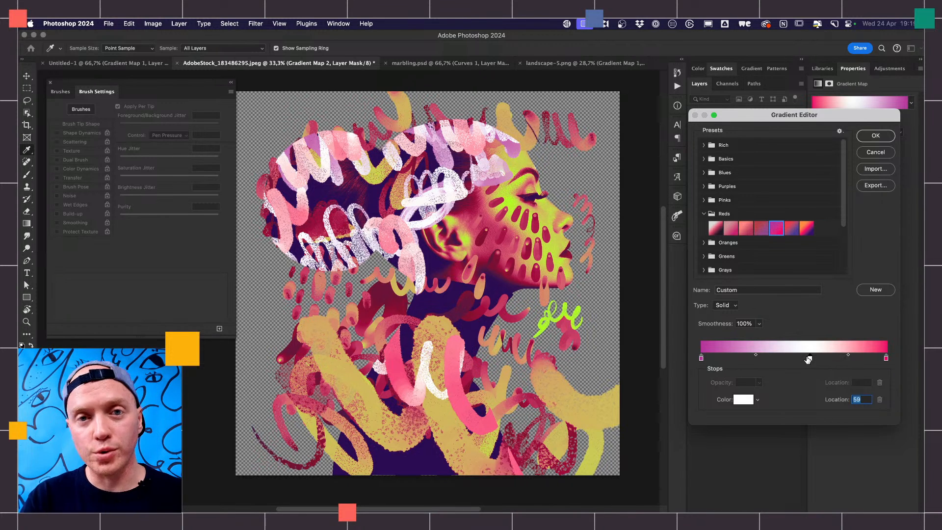
- Apply the edited Red_05 gradient, and open mish-mash.psd from the pro-tips folder in Photoshop
left_click(878, 135)
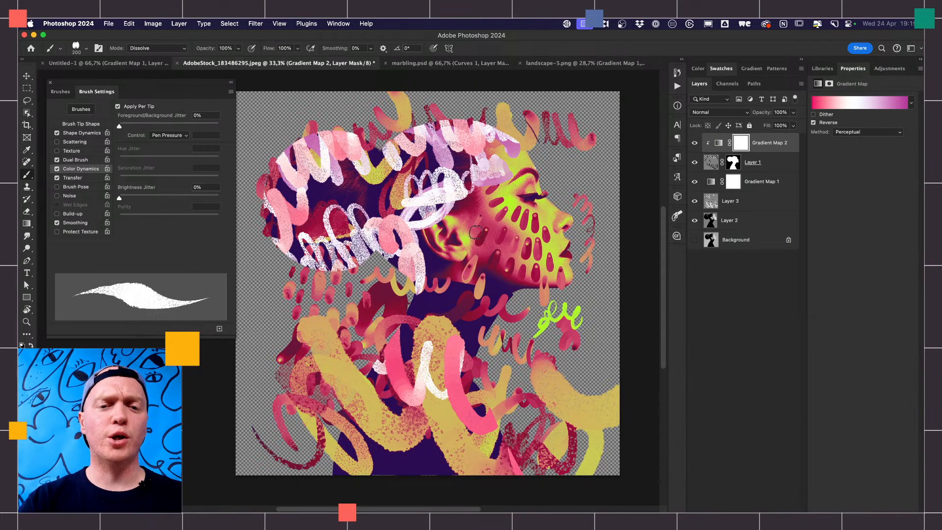
mouse_move(501, 508)
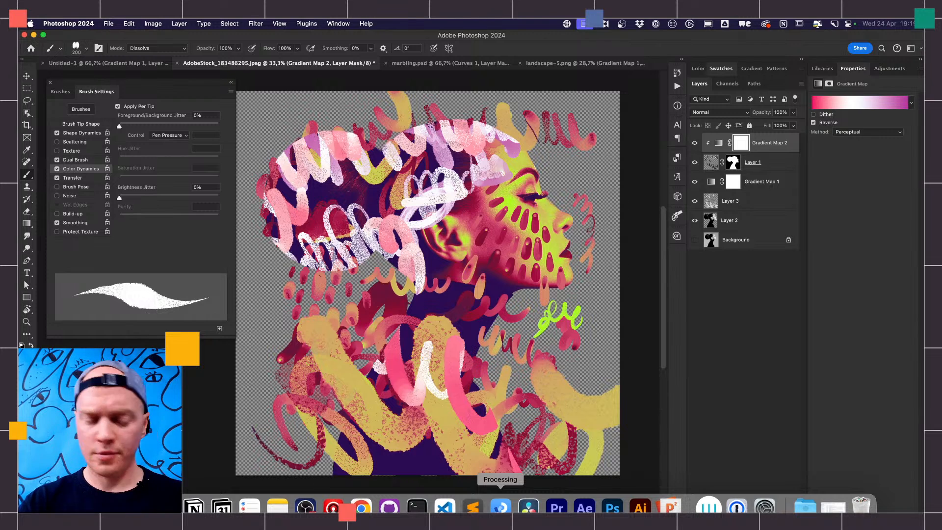
left_click(81, 506)
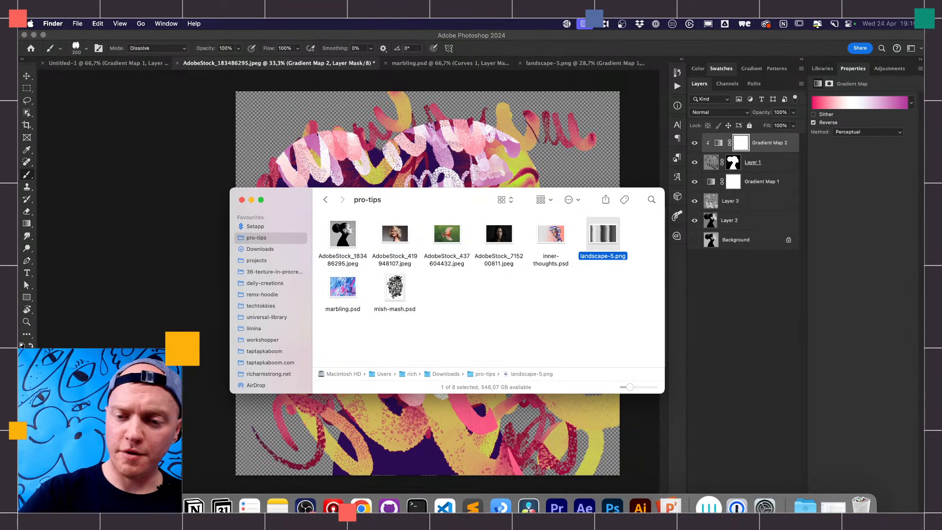
left_click(556, 237)
left_click(399, 290)
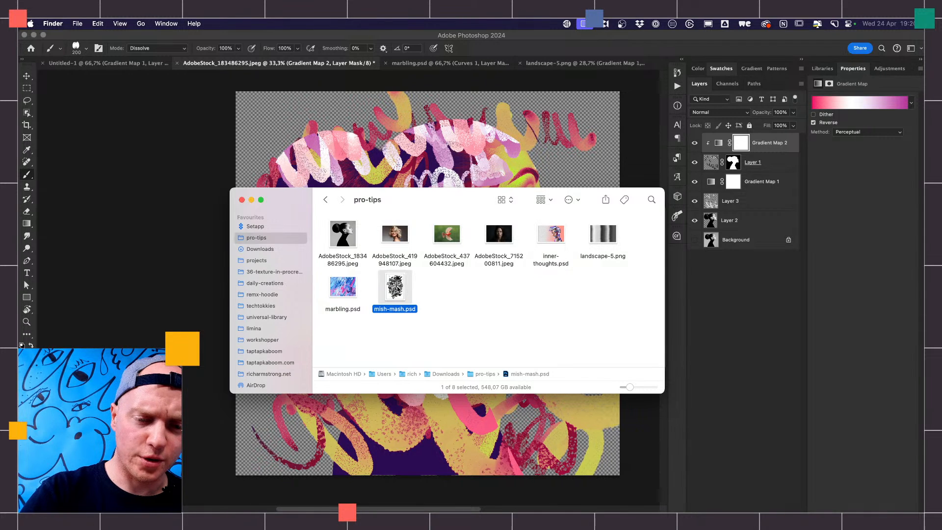
left_click_drag(410, 297, 615, 510)
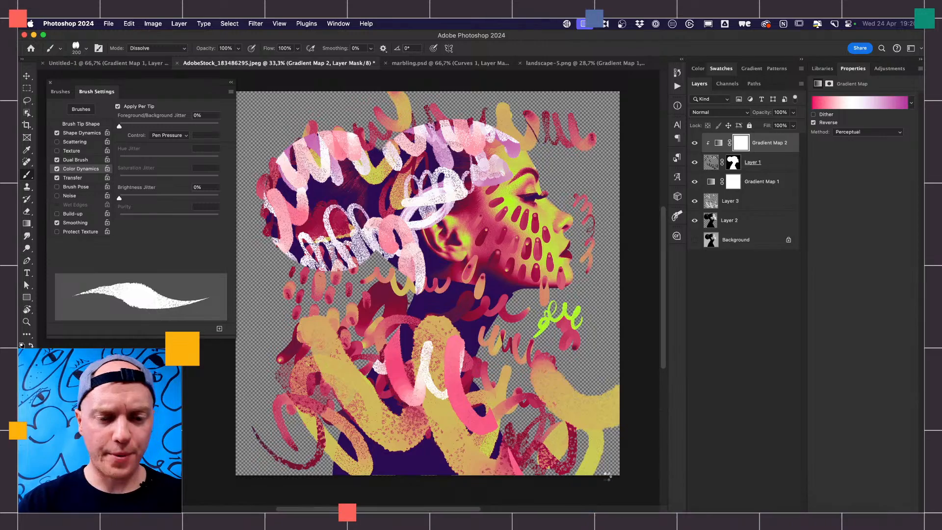
scroll(602, 476, "left", 5)
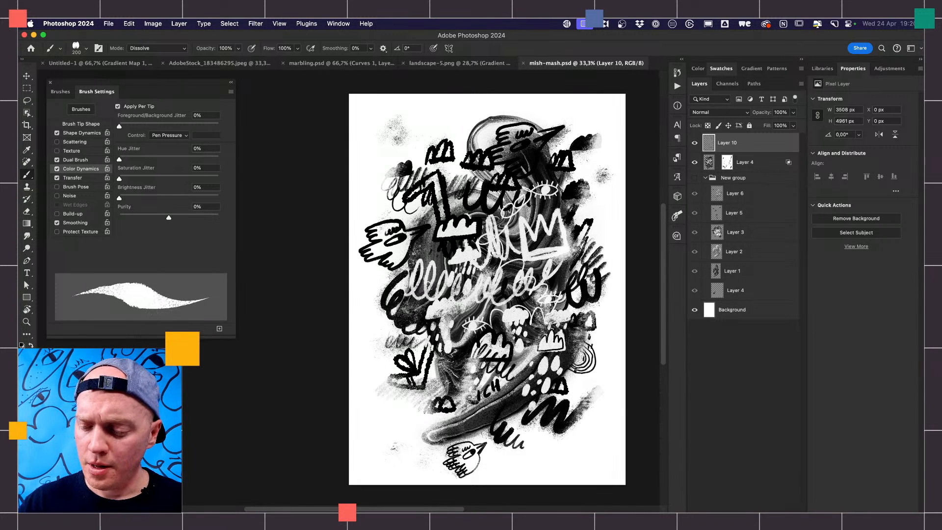
- Add a Gradient Map adjustment above Layer 10 and try the Pink_13 and Pink_17 presets from the Pinks group
left_click(747, 520)
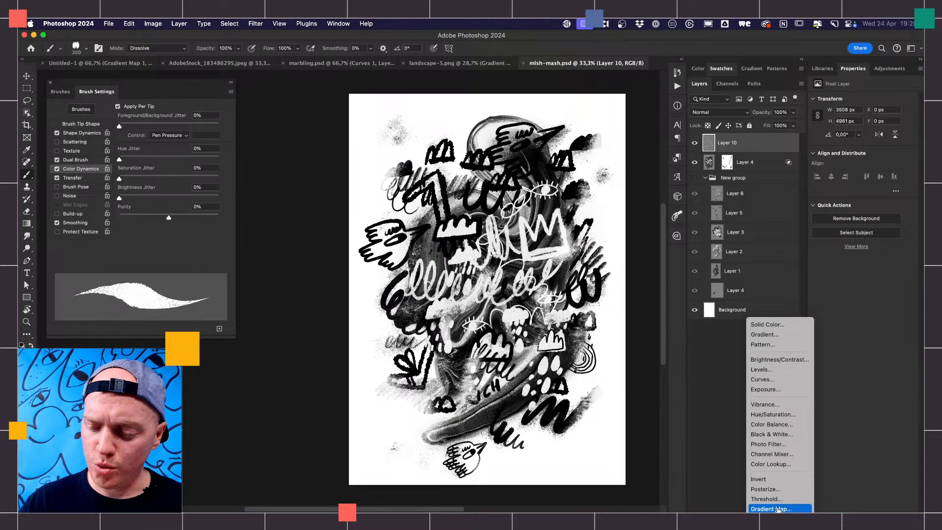
left_click(772, 509)
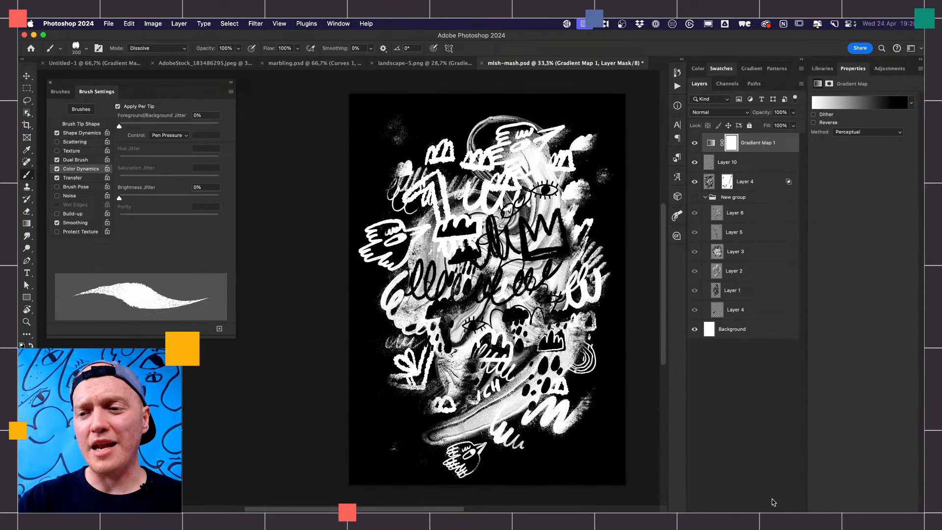
left_click(843, 104)
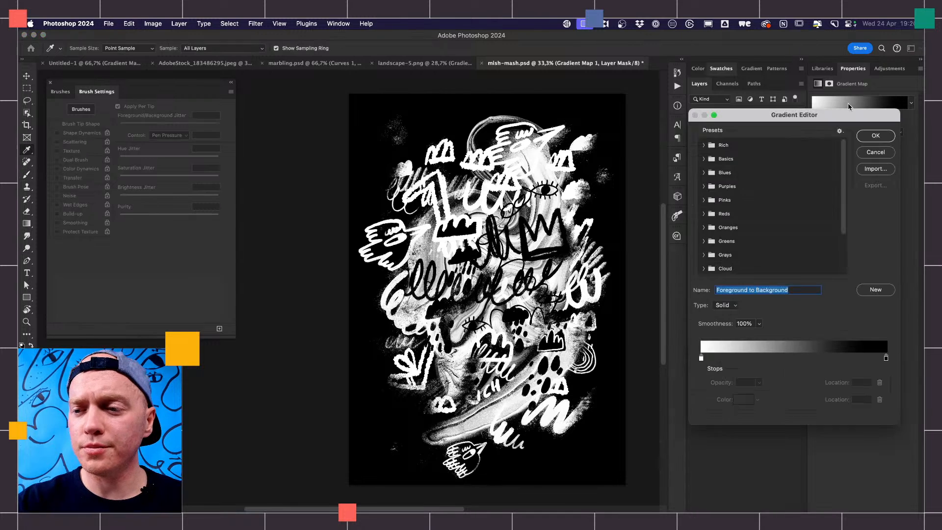
left_click(704, 201)
left_click(772, 235)
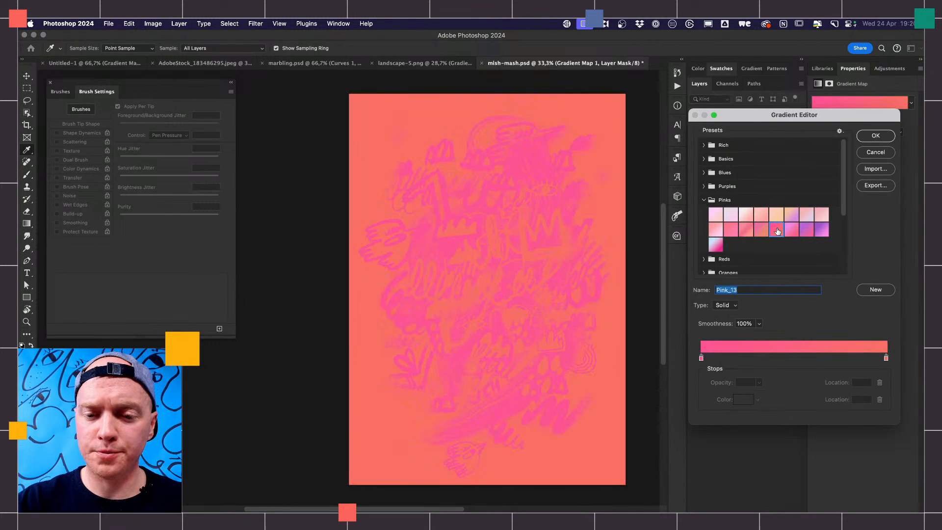
left_click(715, 245)
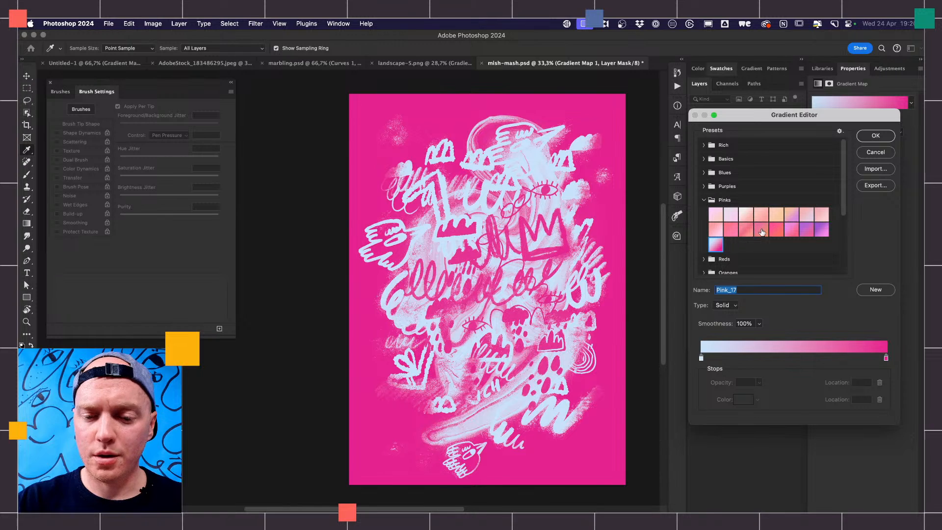
- Compare the Pink_15 and Pink_07 presets, apply Pink_17 to Gradient Map 1, and reverse the gradient
left_click(805, 231)
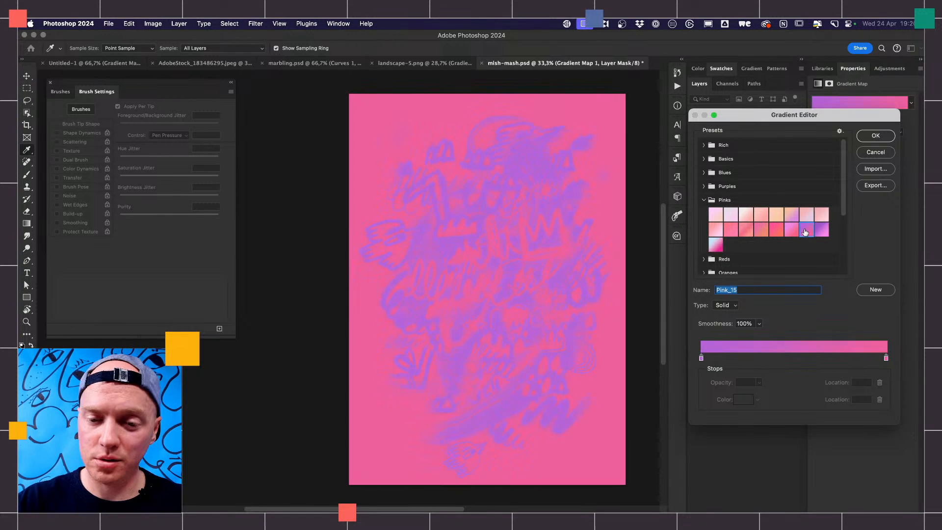
left_click(805, 219)
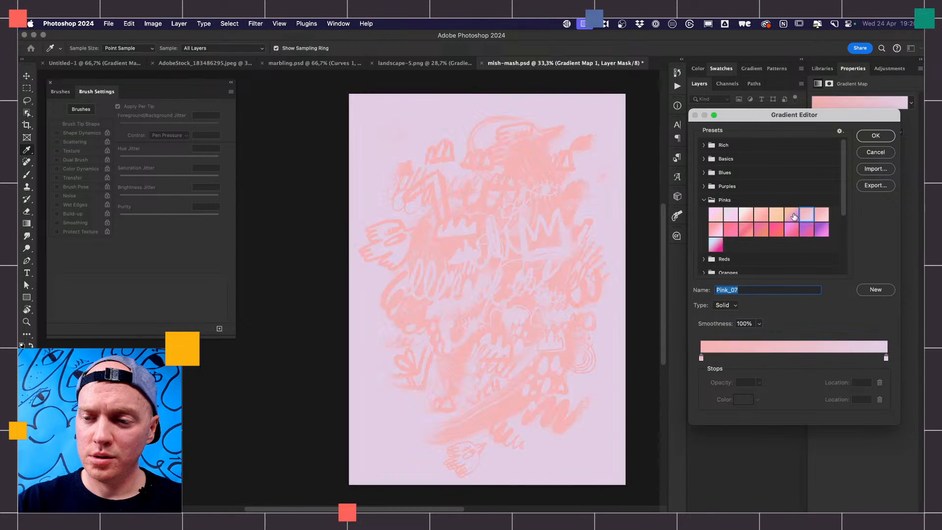
left_click(719, 245)
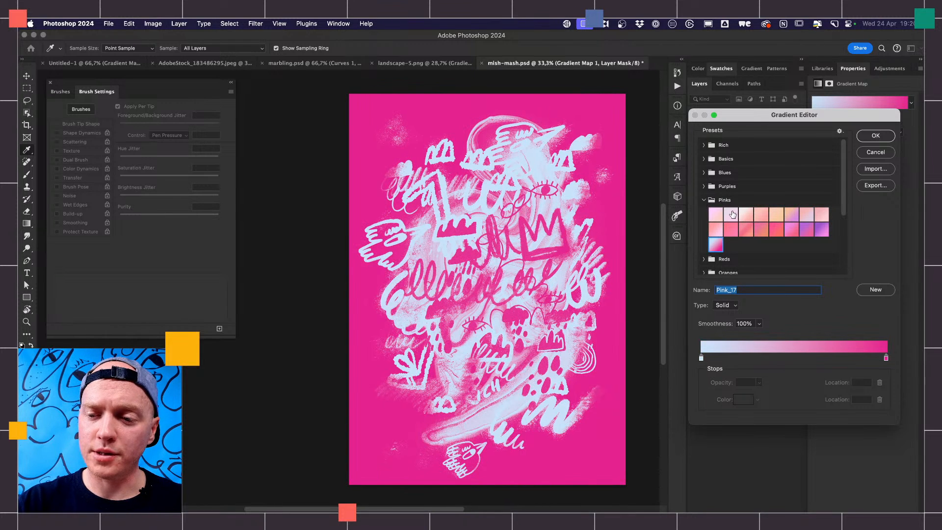
left_click(876, 137)
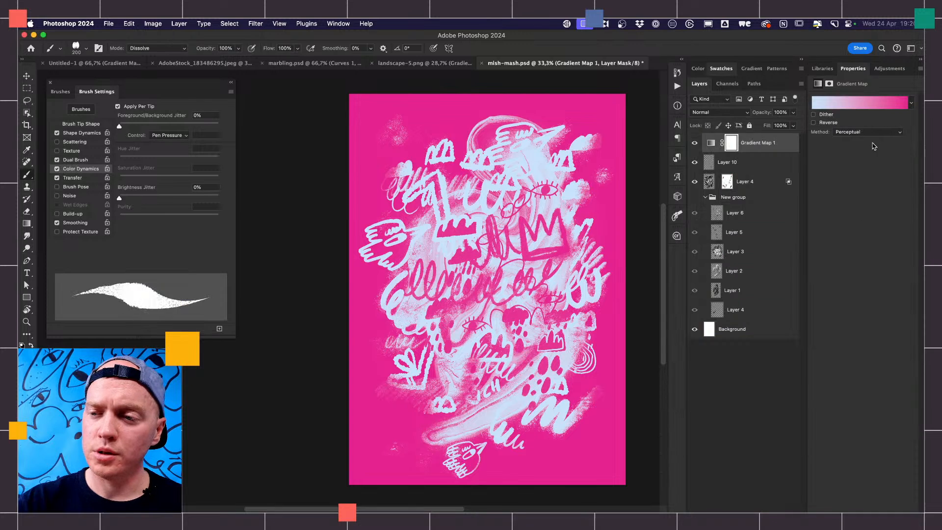
left_click(814, 122)
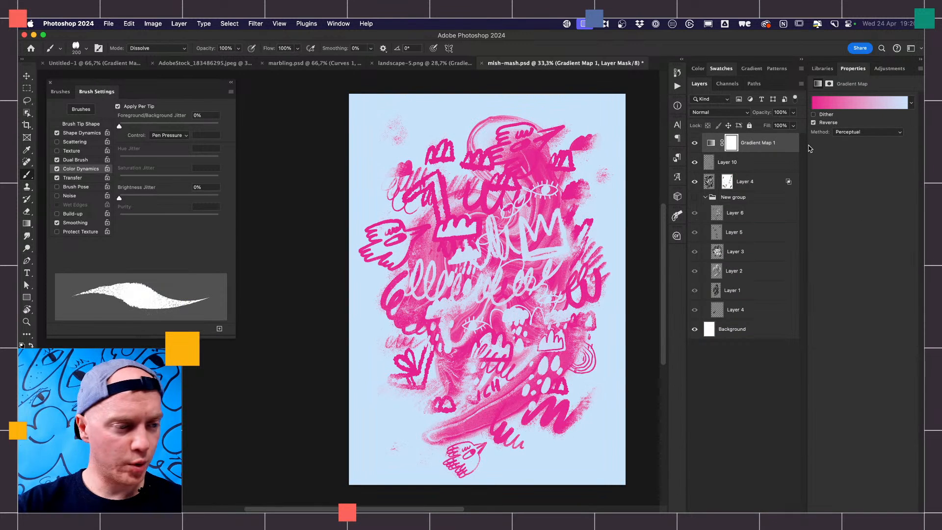
- Select a tall narrow rectangle over the artwork's crown and fill it with black on the Gradient Map 1 mask
key("m")
left_click_drag(514, 118, 573, 393)
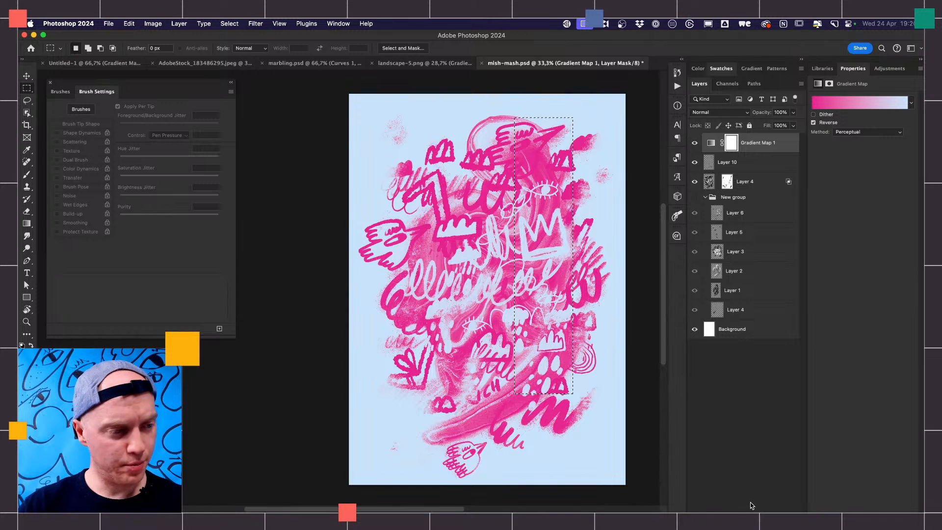
key("shift+g")
key("shift+g")
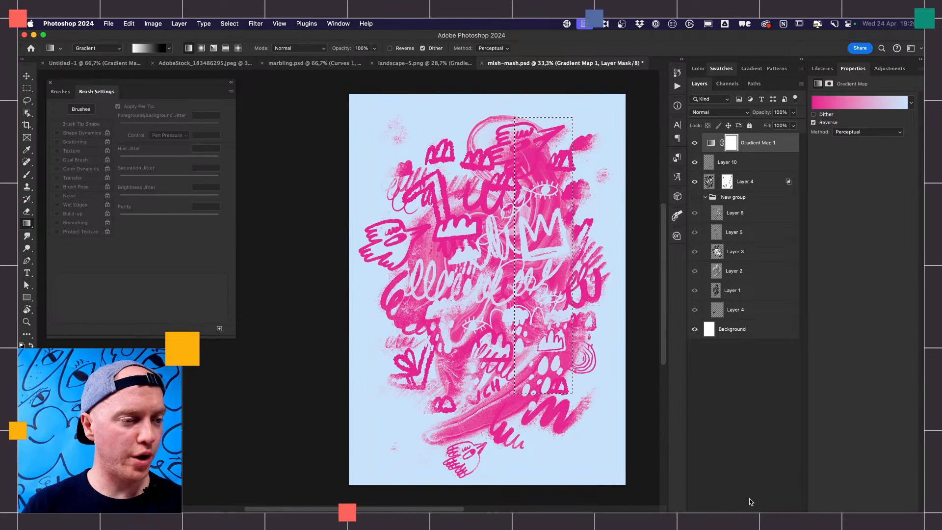
key("shift+g")
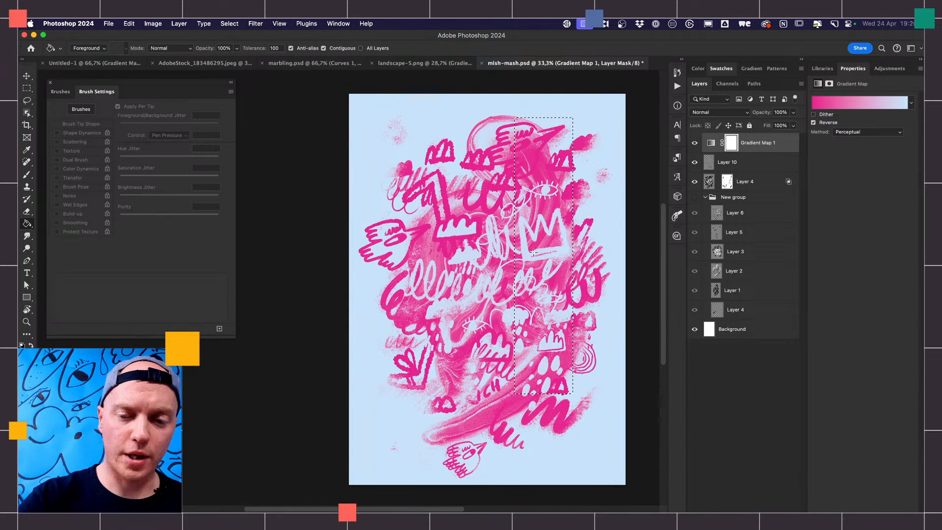
left_click(541, 234)
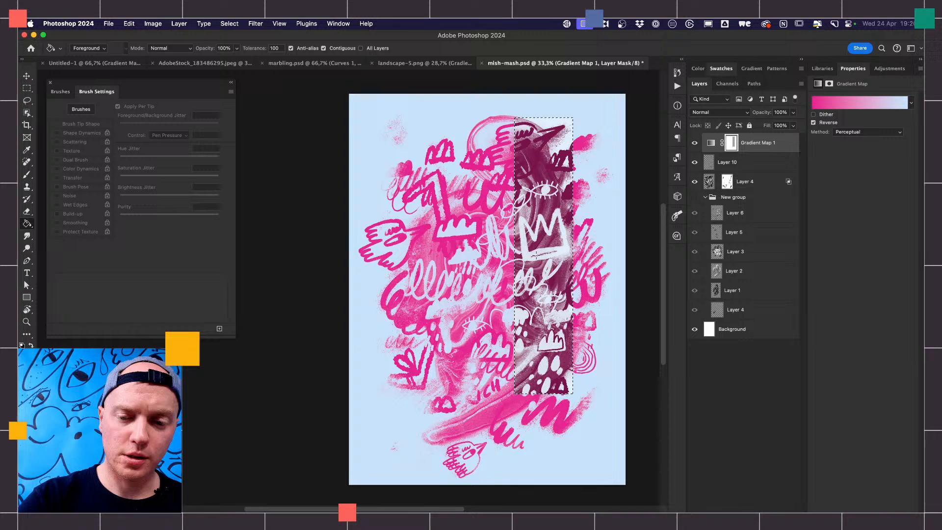
left_click(536, 254)
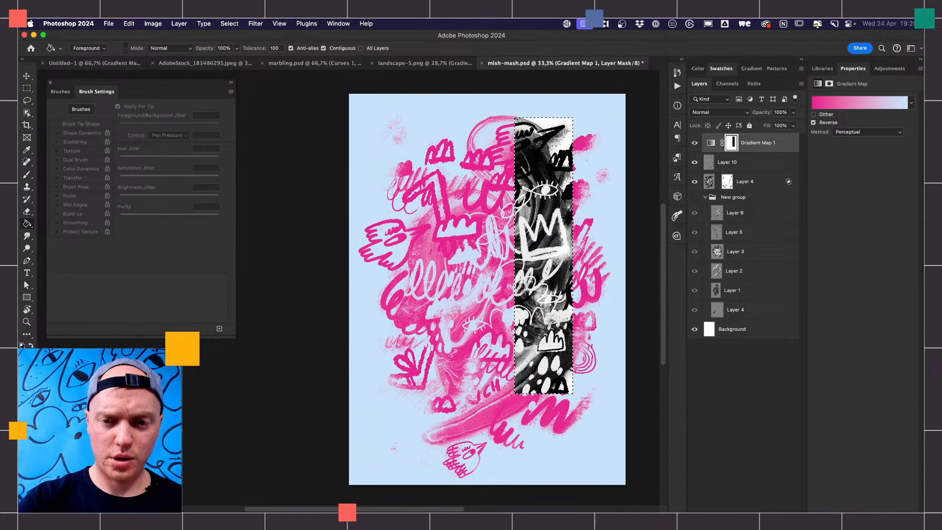
- Deselect the rectangle and invert the Gradient Map 1 layer mask
left_click(732, 142)
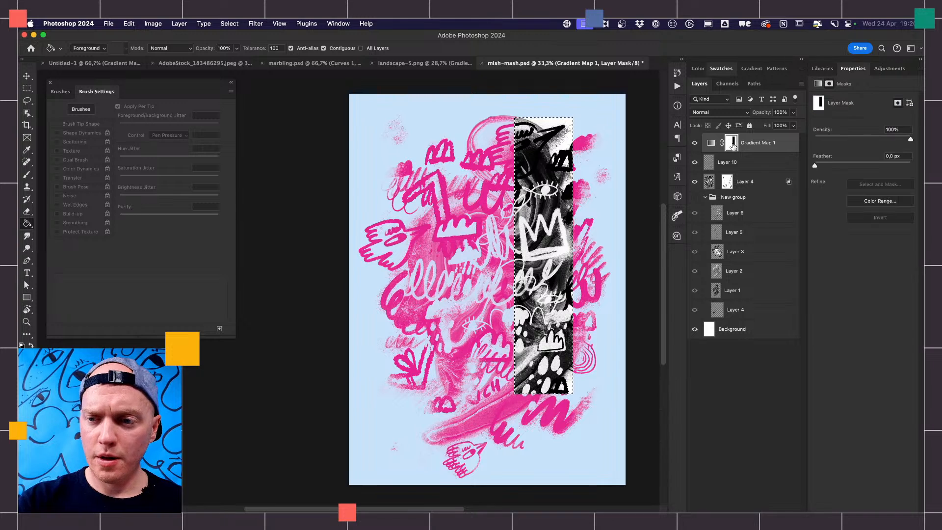
key("ctrl+d")
key("ctrl+i")
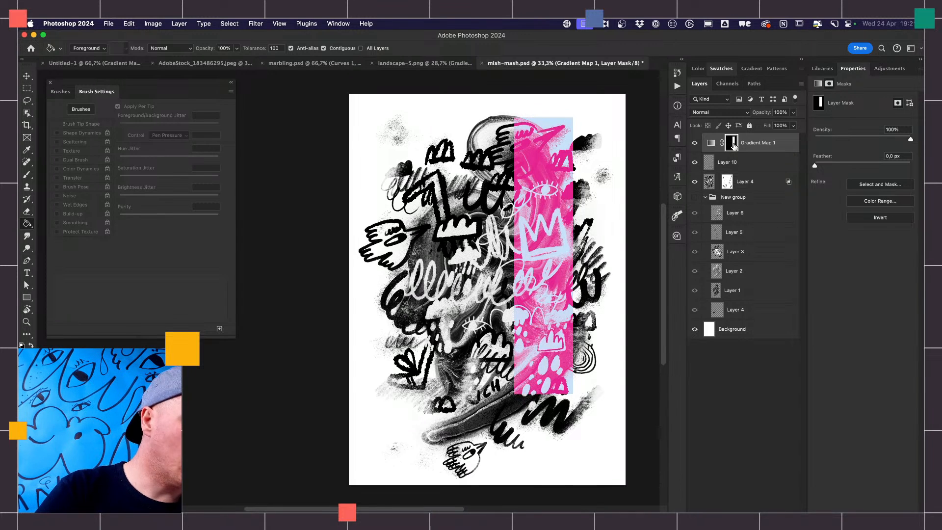
- Smudge the lower-left edge of the colored strip outward on the Gradient Map 1 mask at 60% strength
left_click(28, 235)
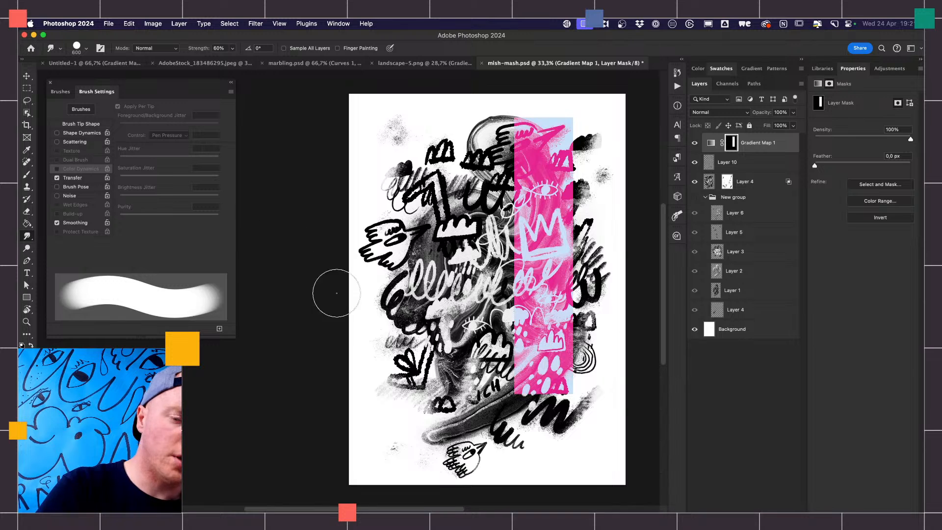
mouse_move(520, 279)
left_mouse_down()
mouse_move(497, 304)
mouse_move(523, 253)
mouse_move(515, 273)
mouse_move(483, 271)
left_mouse_up()
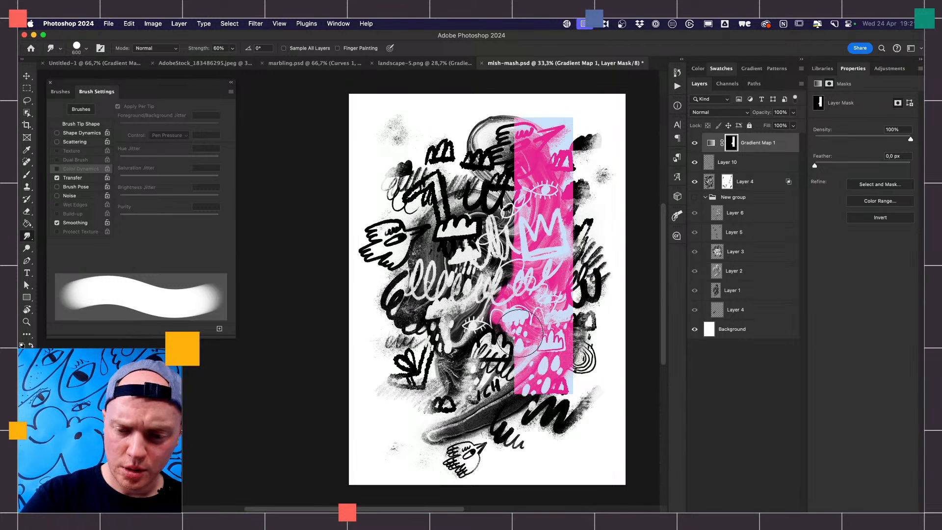
left_click_drag(520, 336, 485, 350)
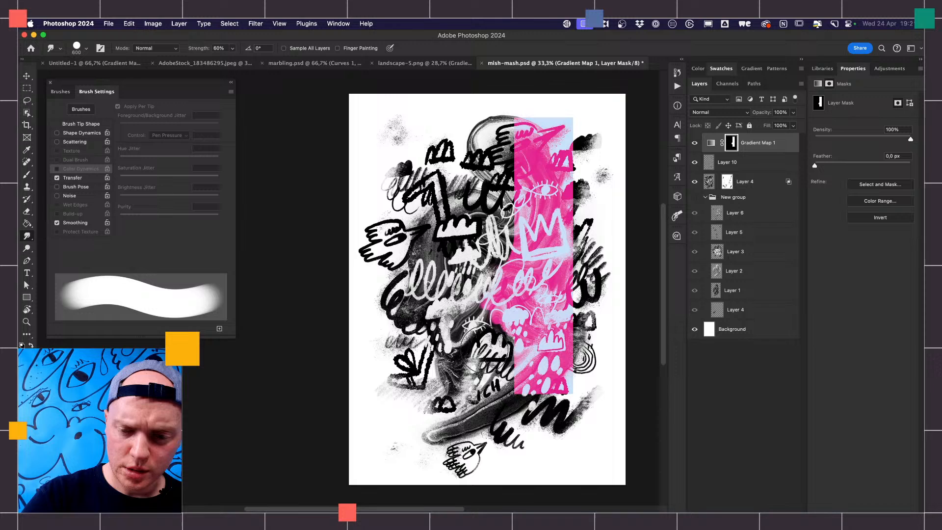
- Smudge the strip's remaining straight edges on the Gradient Map 1 mask into an organic shape with the 600 px Soft Round brush
left_click(60, 91)
left_click(101, 185)
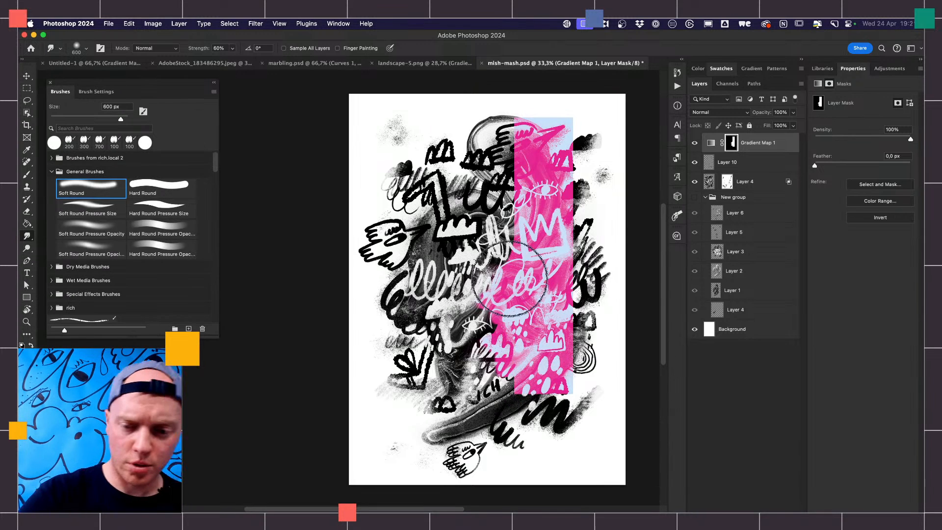
mouse_move(519, 237)
left_mouse_down()
mouse_move(503, 218)
mouse_move(522, 190)
mouse_move(504, 217)
mouse_move(490, 204)
left_mouse_up()
left_click_drag(525, 164, 464, 210)
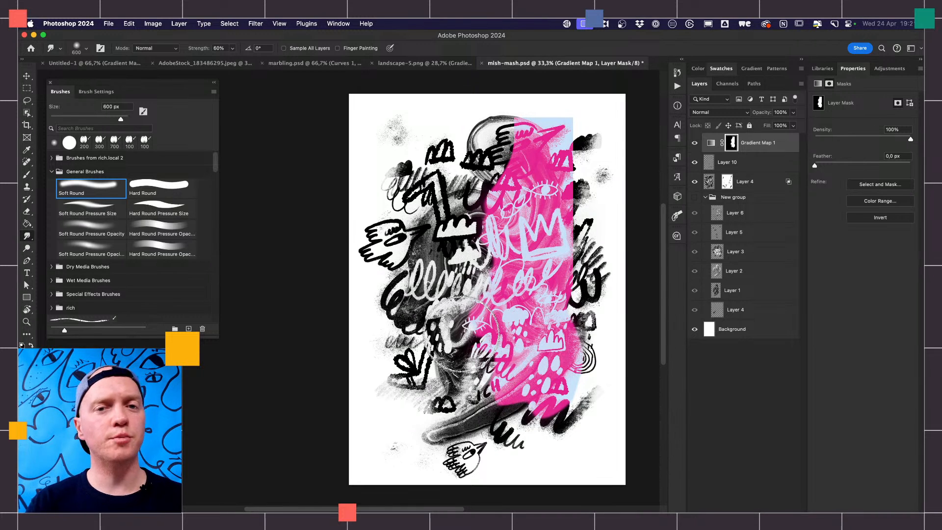
mouse_move(574, 164)
left_mouse_down()
mouse_move(550, 204)
mouse_move(570, 257)
mouse_move(575, 246)
mouse_move(578, 227)
mouse_move(545, 267)
left_mouse_up()
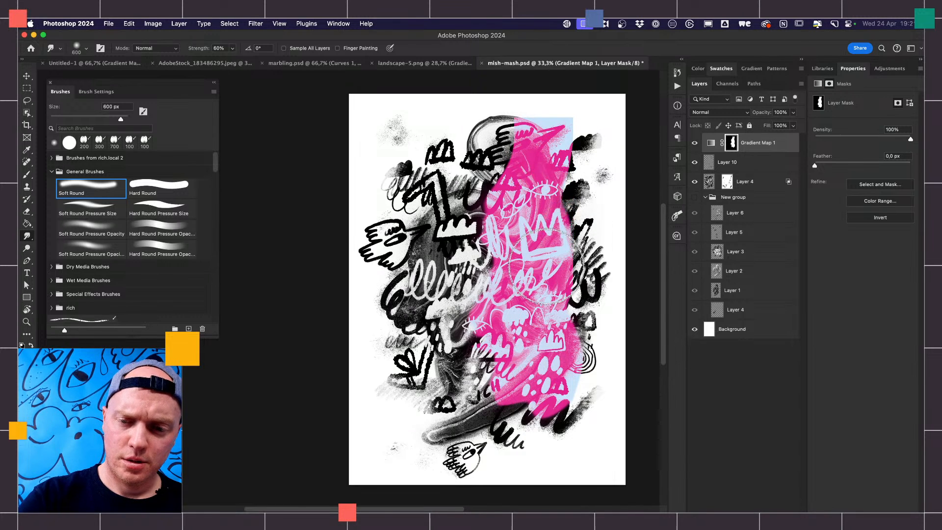
left_click_drag(575, 109, 525, 142)
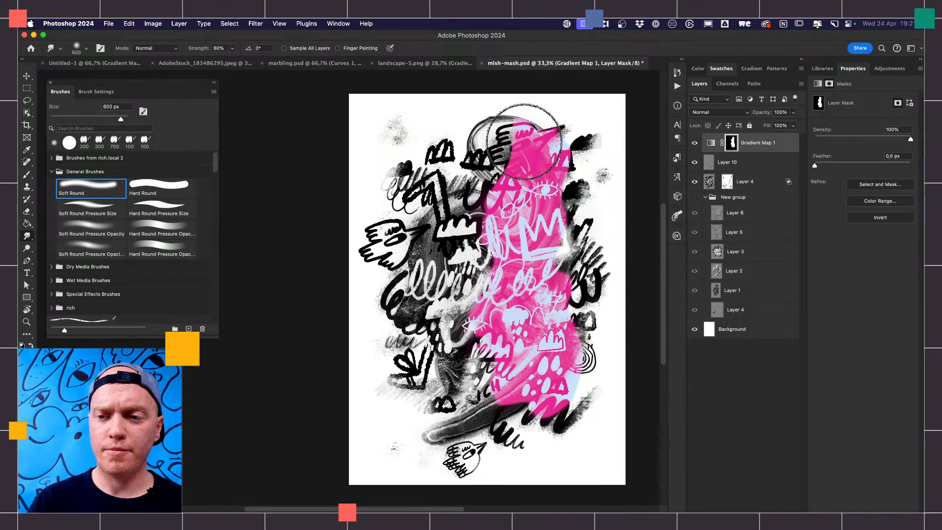
- Add a second light-blue stop partway along Gradient Map 1's gradient, and set the stop at location 0 to white
left_click(783, 142)
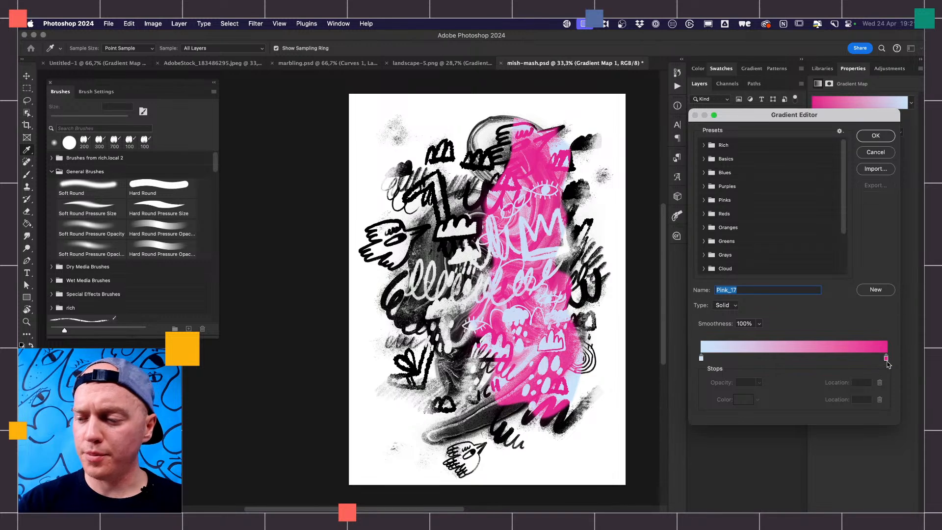
left_click_drag(700, 360, 772, 360)
left_click(707, 358)
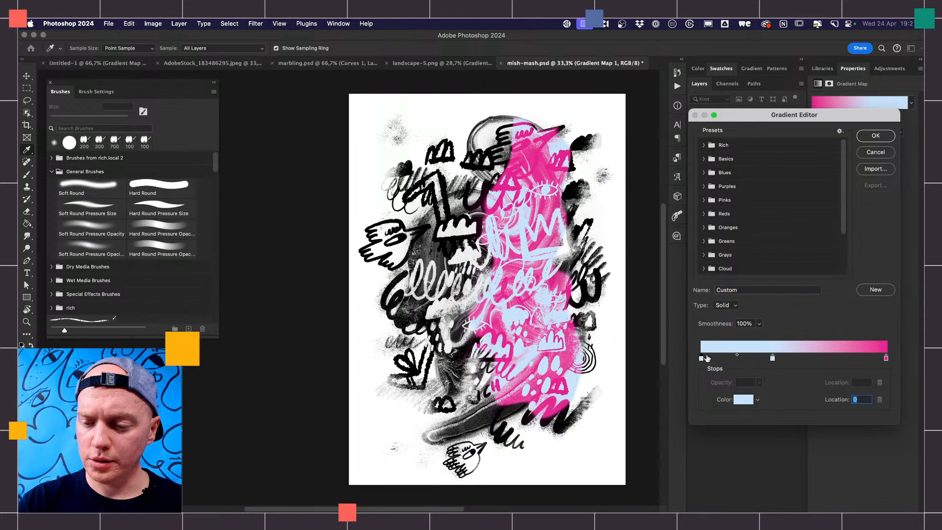
left_click(744, 400)
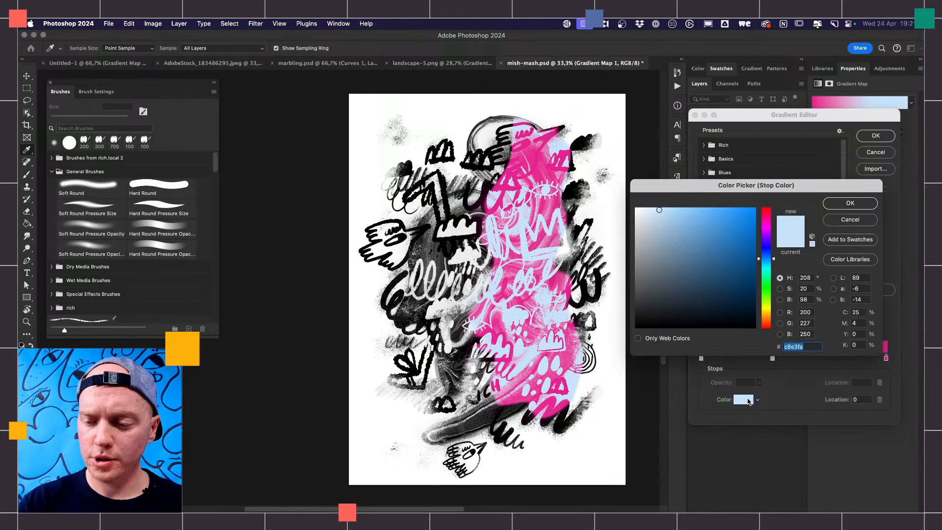
left_click(629, 195)
key("Return")
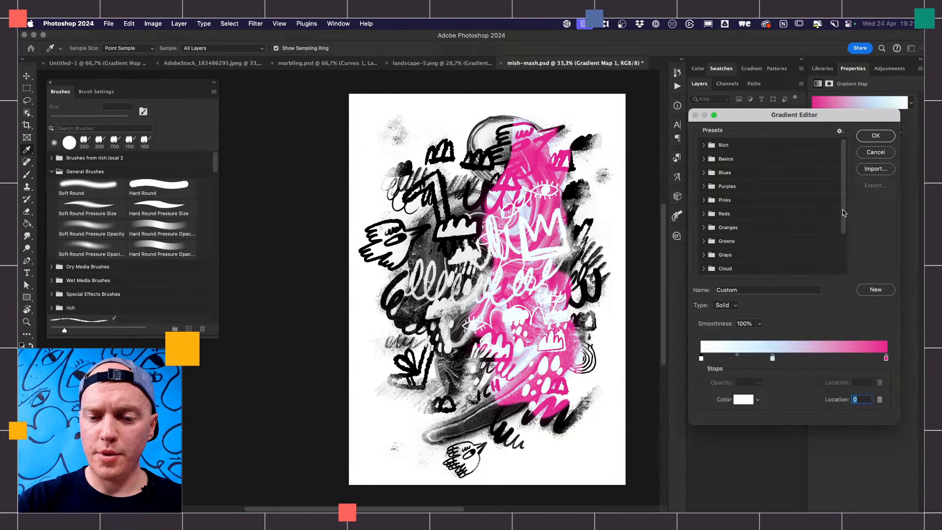
left_click(876, 136)
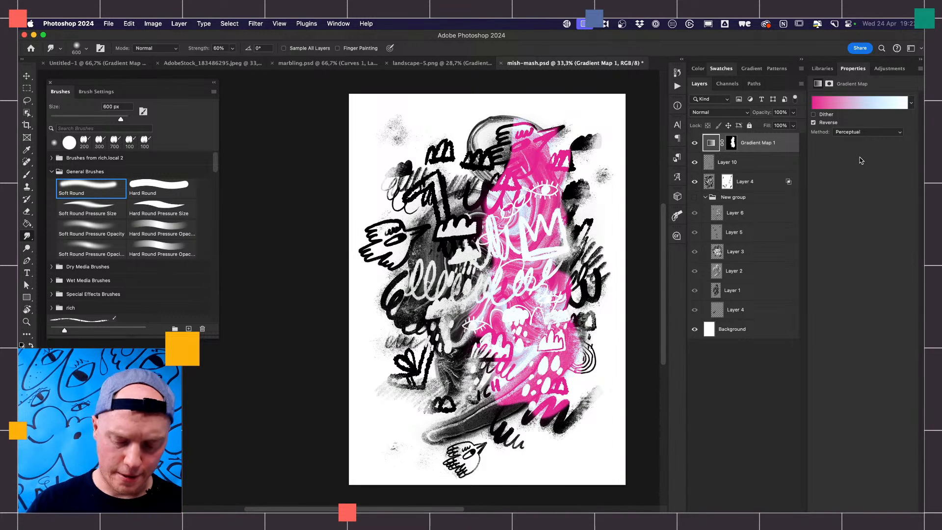
- Create a 2048 x 2048 px document at 72 pixels/inch in RGB Color with a white background
key("super+n")
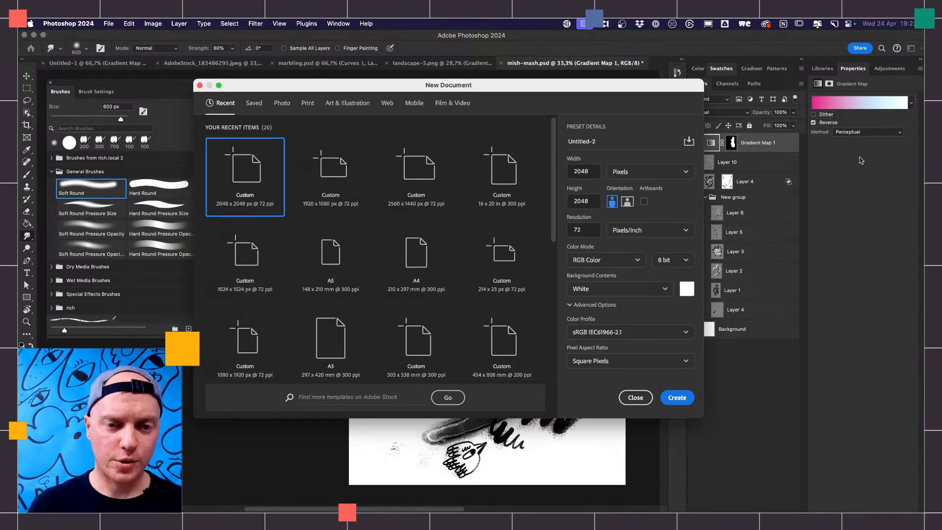
left_click(676, 400)
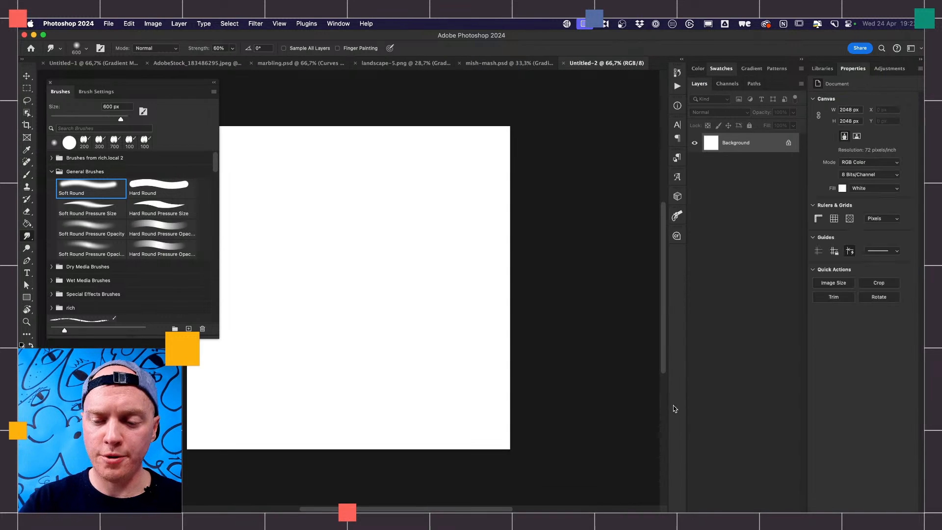
left_click_drag(575, 354, 621, 347)
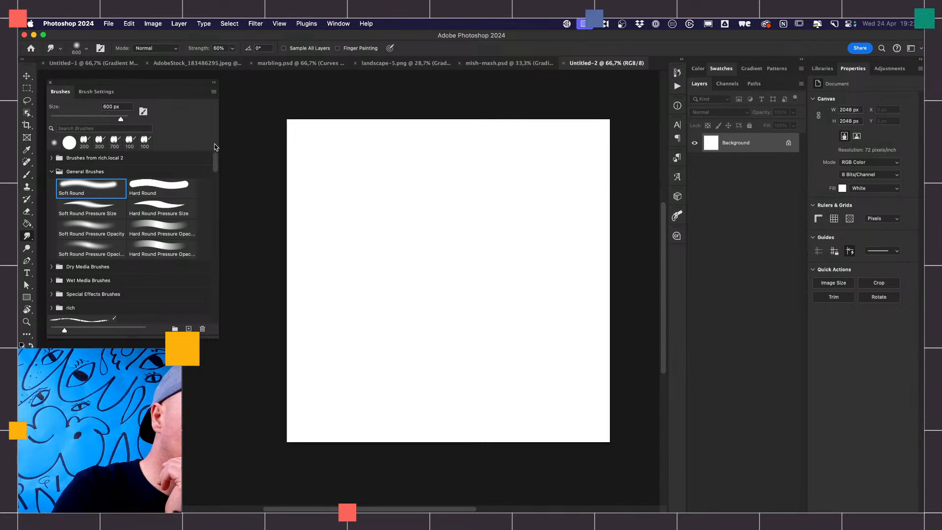
- Collapse the General Brushes, TGTS The Rusty Nib and spatter_brushes groups in the brush list
scroll(214, 148, "down", 10)
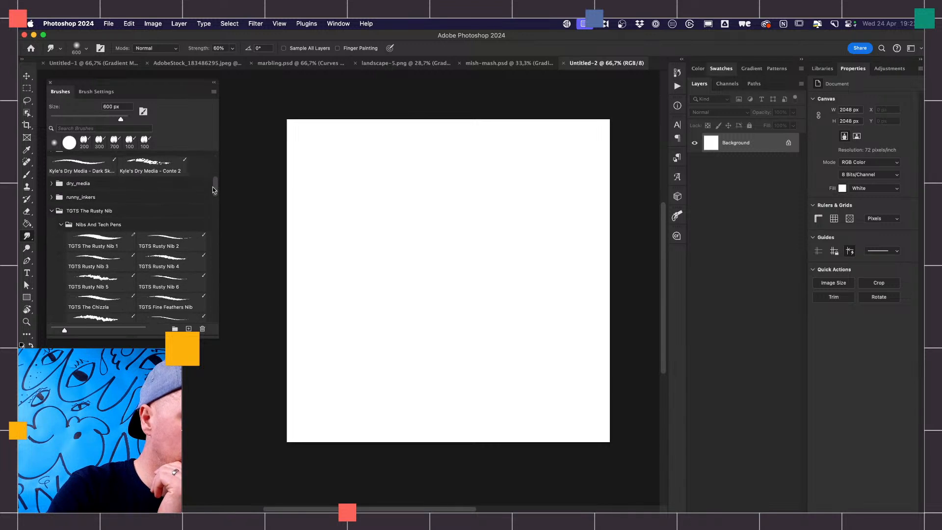
scroll(214, 190, "up", 10)
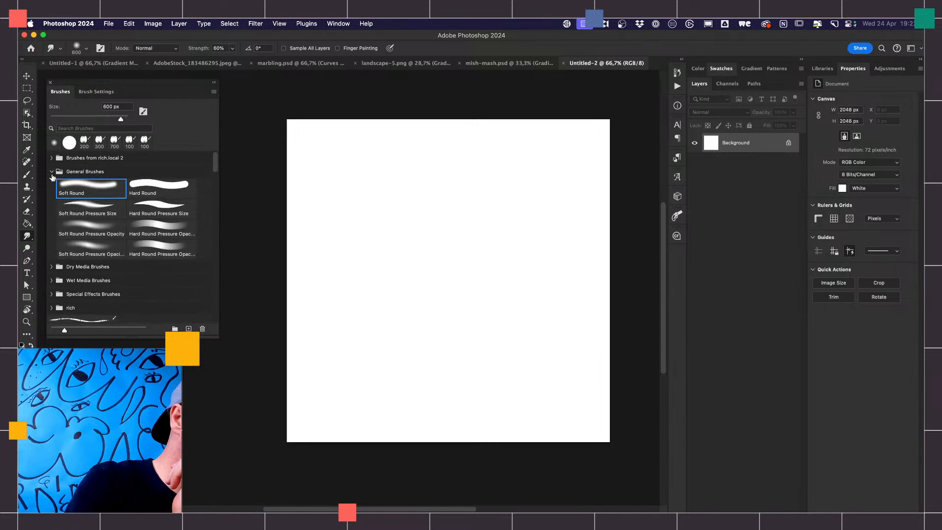
left_click(52, 172)
left_click_drag(215, 161, 214, 175)
left_click(52, 223)
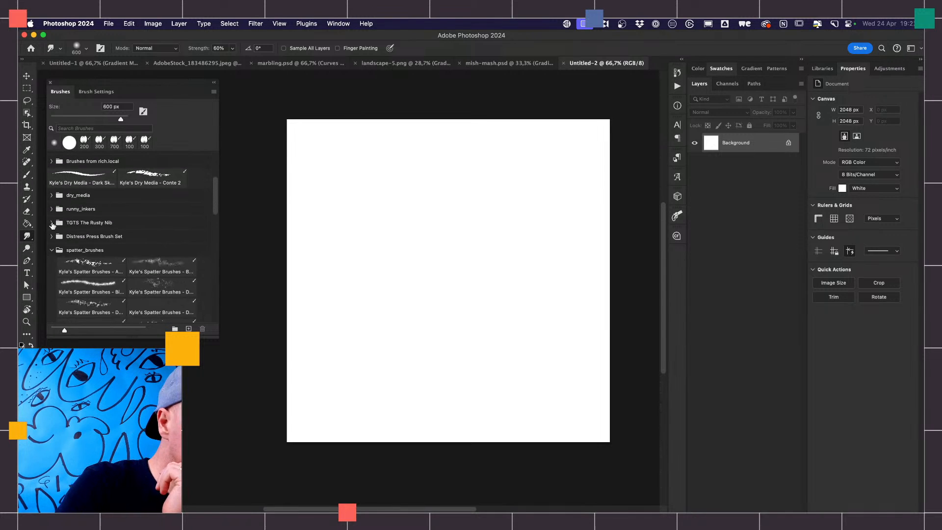
left_click(52, 250)
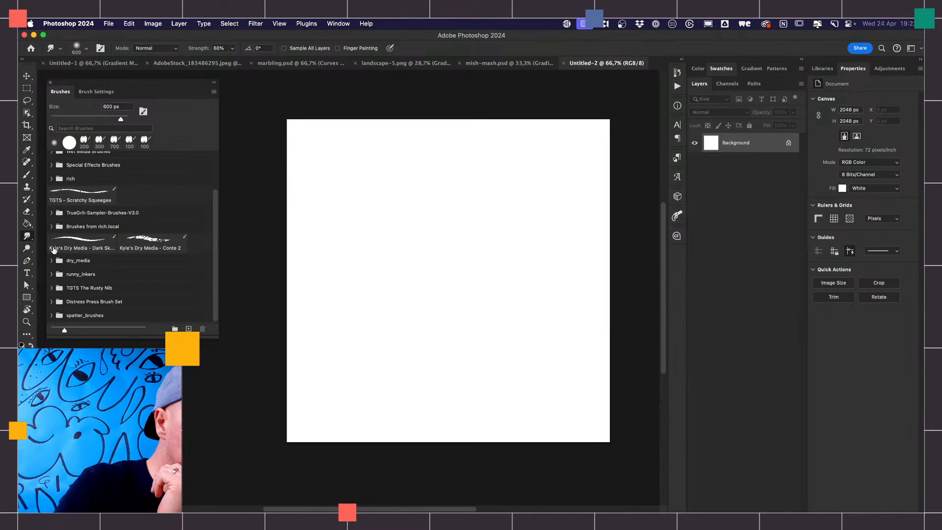
- Choose Kyle's Paintbox wet blending brush from the Wet Media Brushes group
left_click_drag(213, 215, 213, 162)
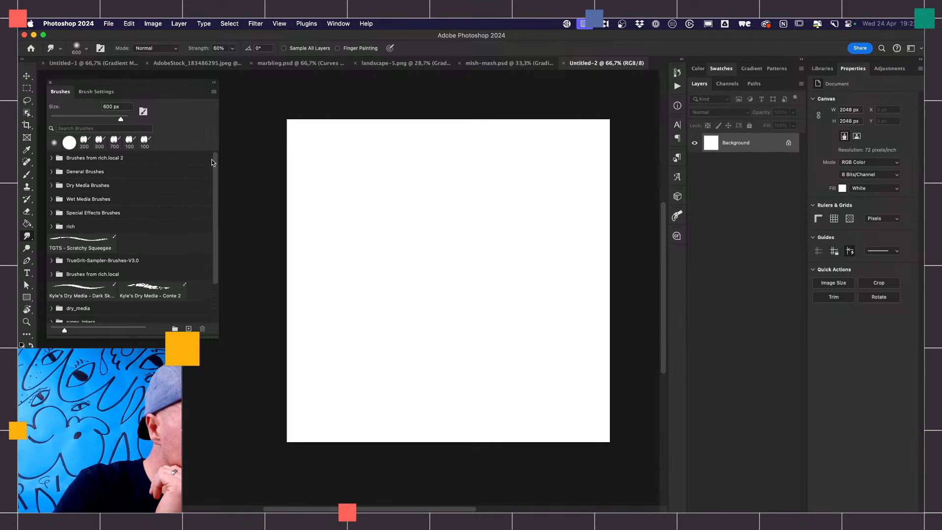
left_click(51, 200)
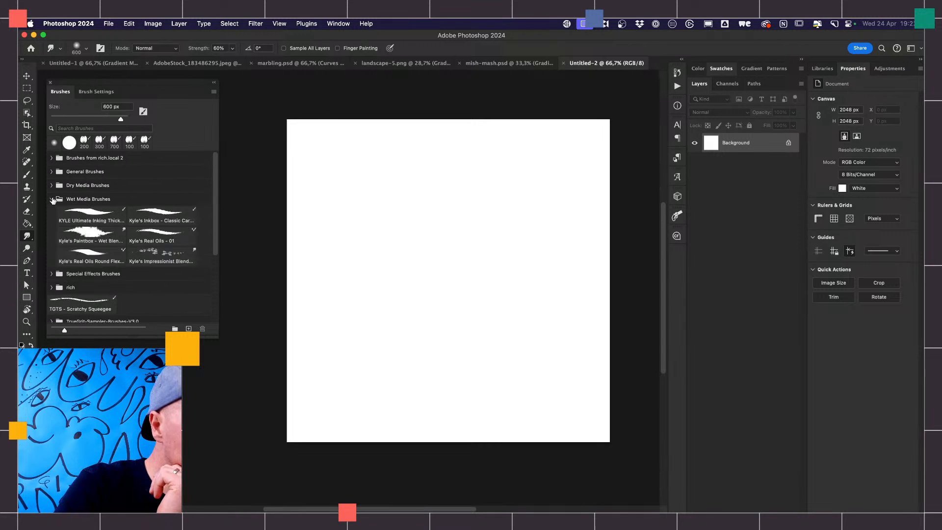
left_click(91, 234)
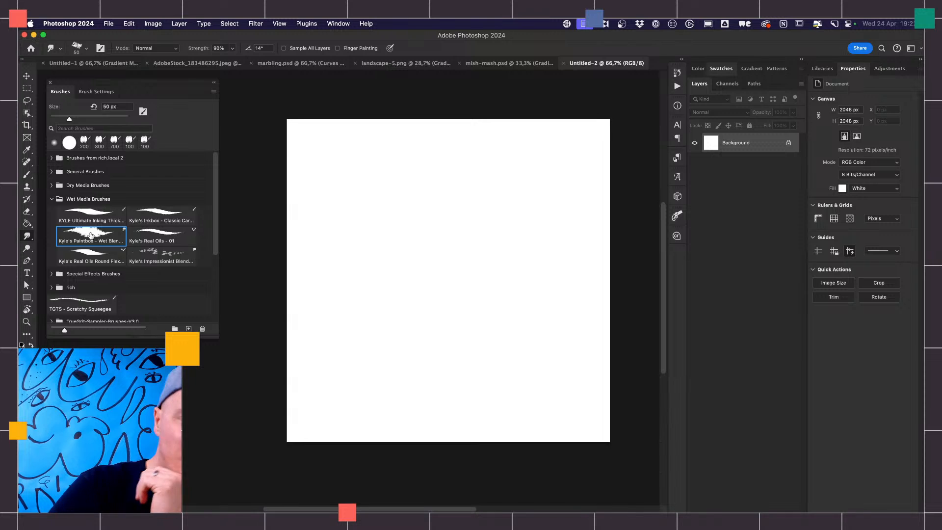
- Add a new empty layer above the Background layer
left_click(780, 503)
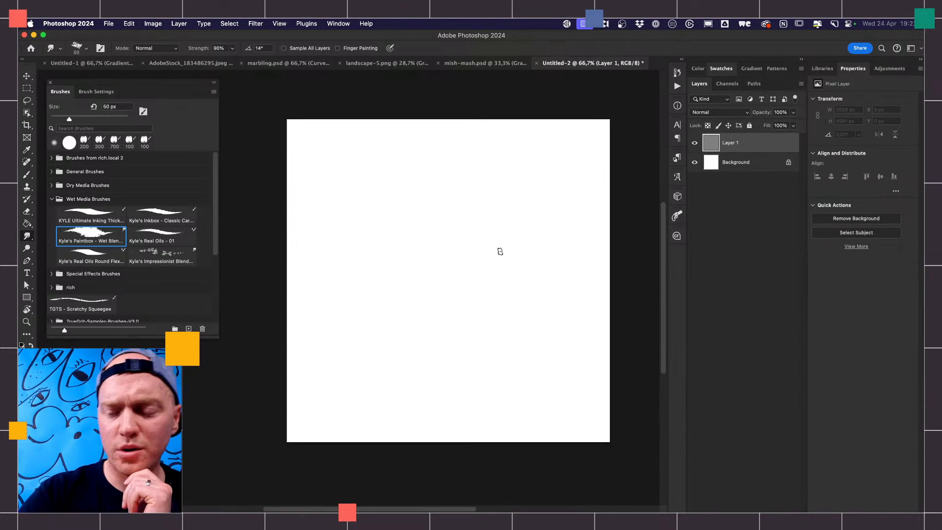
left_click(762, 503)
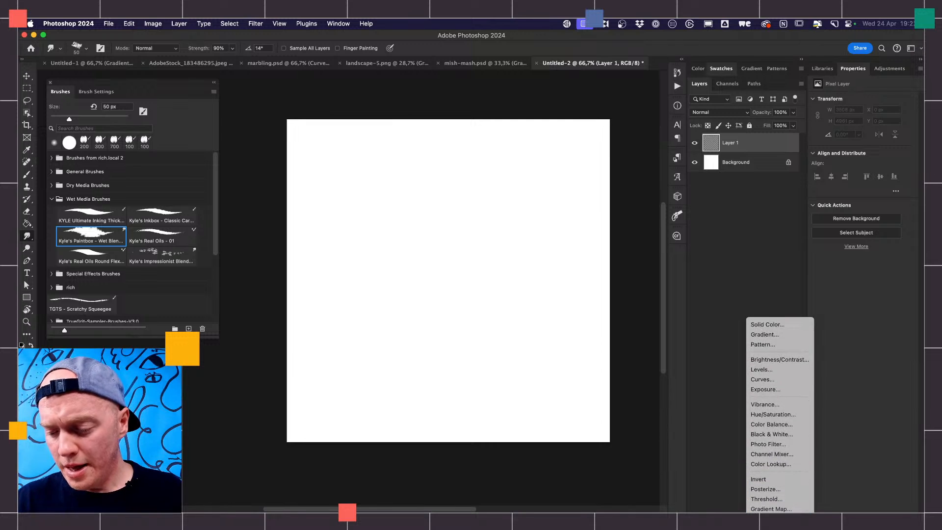
left_click(773, 499)
key("super+z")
- Add a Gradient Map adjustment layer above Layer 1 with the first preset of the Rich group, and reselect Layer 1
left_click(761, 502)
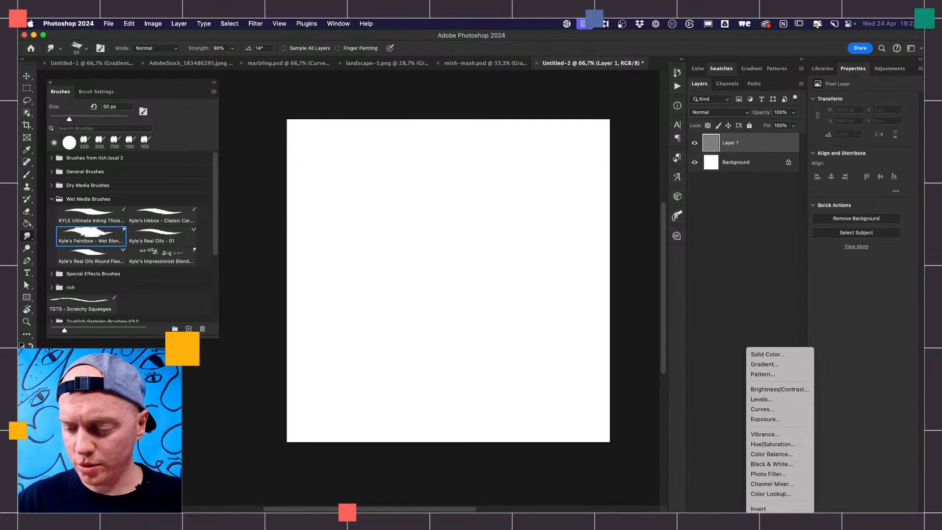
left_click(771, 508)
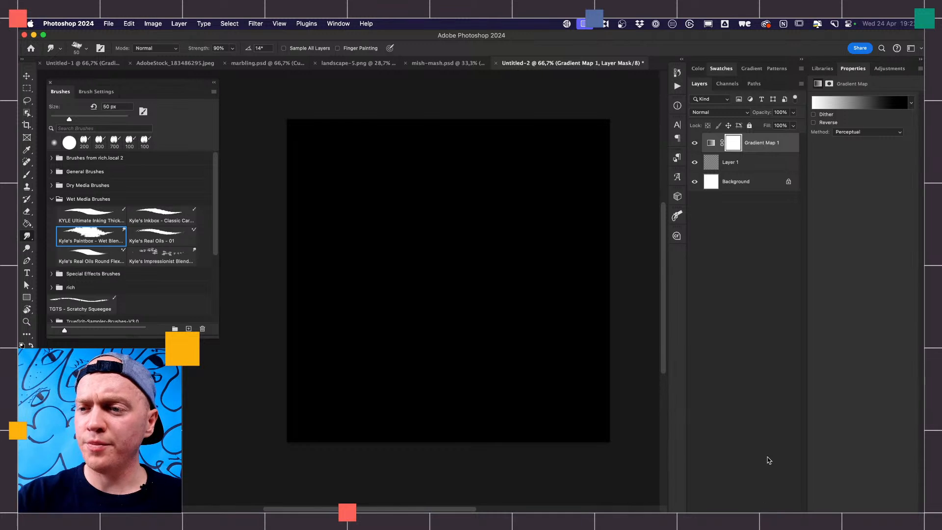
left_click(865, 102)
left_click(704, 146)
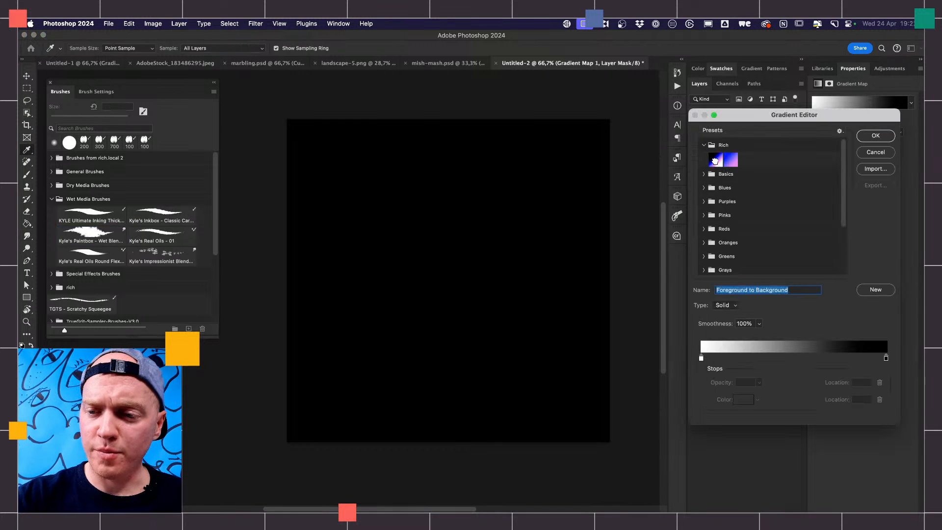
left_click(715, 160)
left_click(876, 136)
left_click(739, 163)
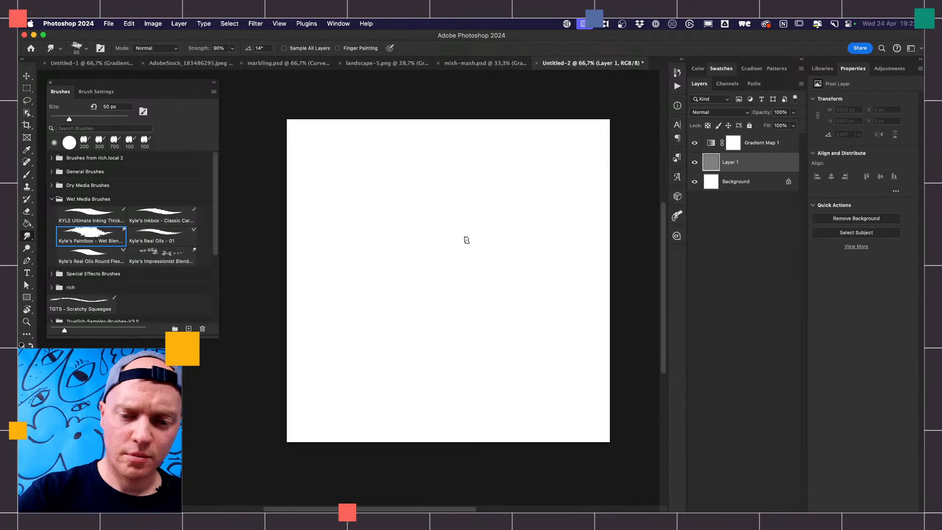
- Try a stroke on Layer 1 with Kyle's Paintbox wet blending brush and choose that brush again
left_click_drag(528, 278, 509, 300)
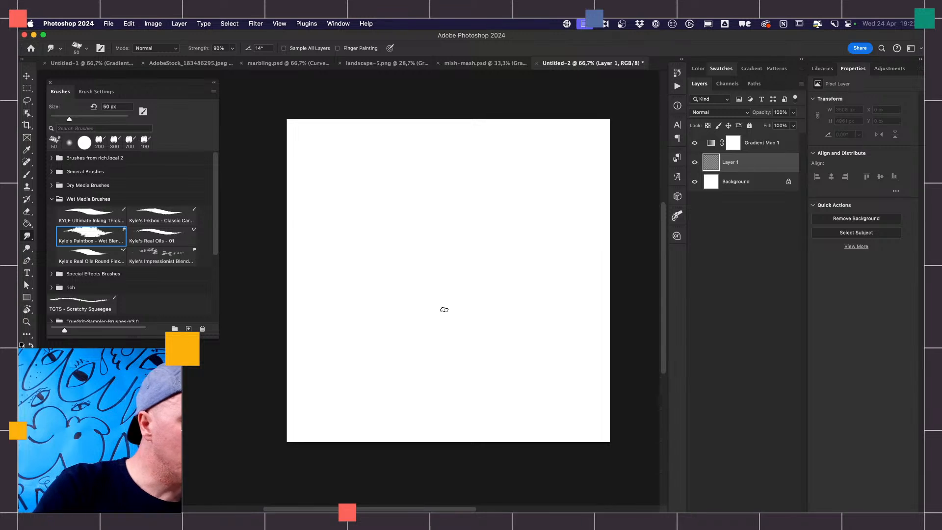
key("b")
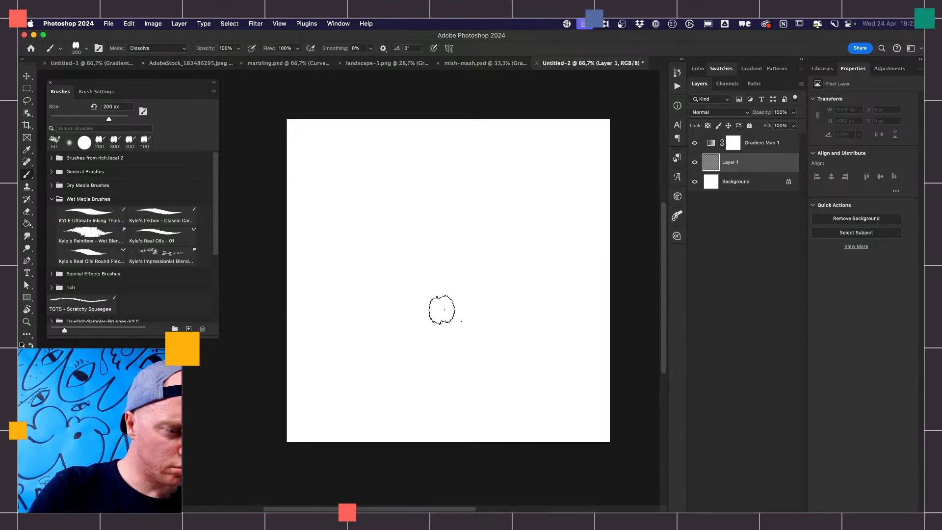
left_click(93, 235)
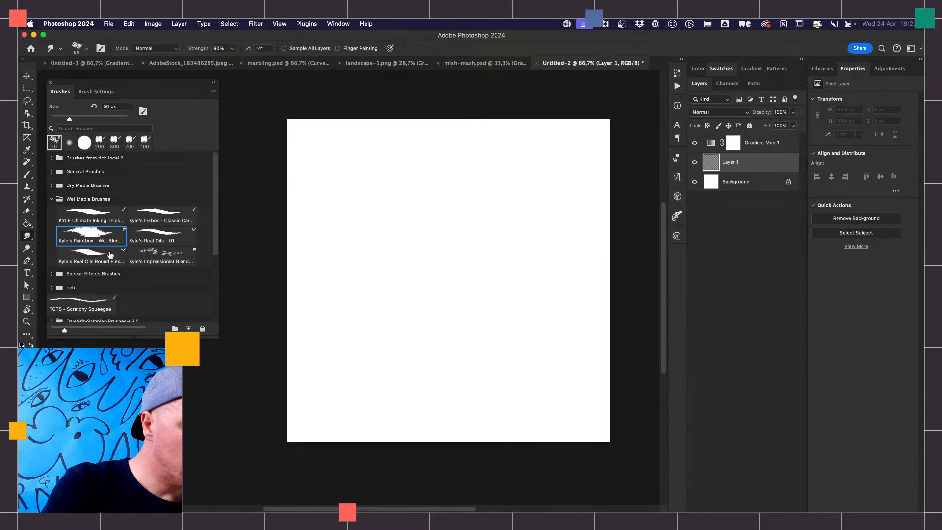
- Try a stroke on Layer 1 with the lower Hard Round Pressure Opacity brush from the General Brushes group
left_click(51, 199)
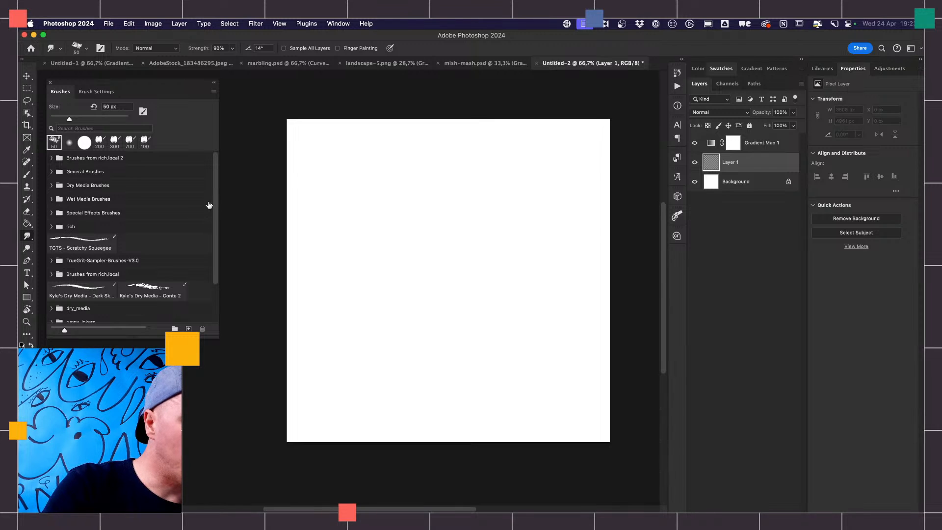
left_click(51, 158)
left_click(52, 158)
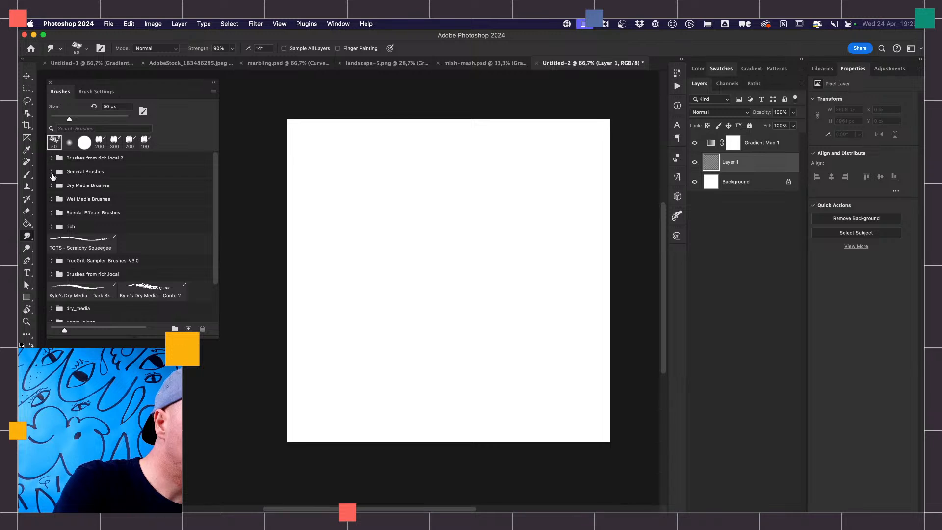
left_click(51, 172)
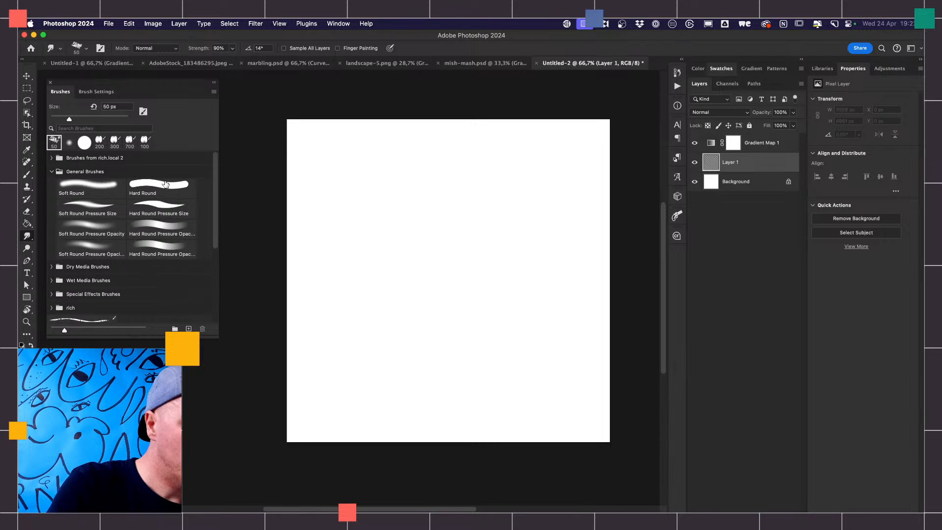
left_click(165, 248)
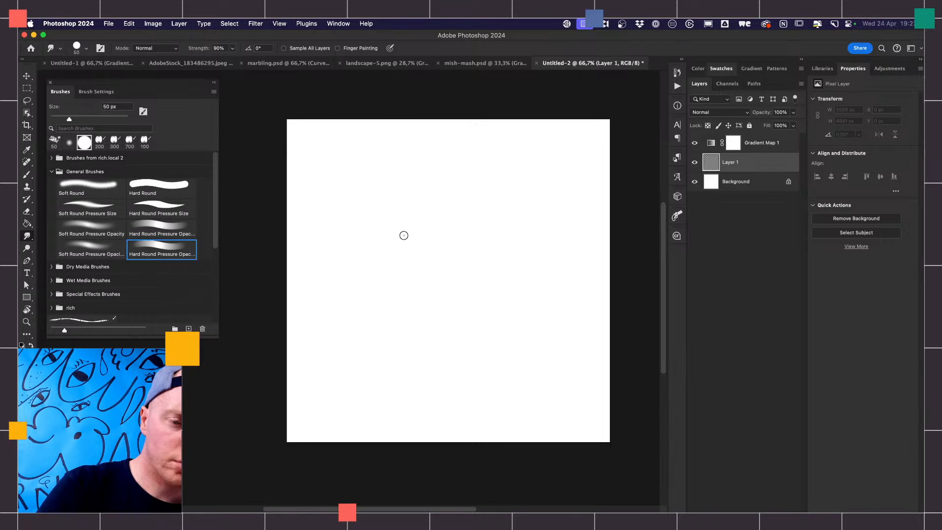
left_click_drag(438, 239, 465, 254)
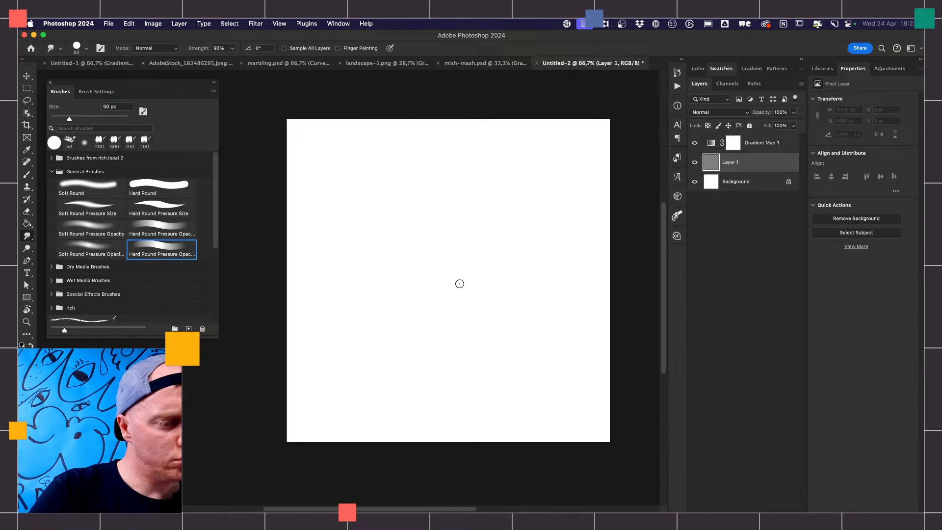
- Switch to the Brush tool at 200 px and paint a zigzag scribble plus a thick Hard Round stroke on Layer 1
left_click(163, 186)
key("b")
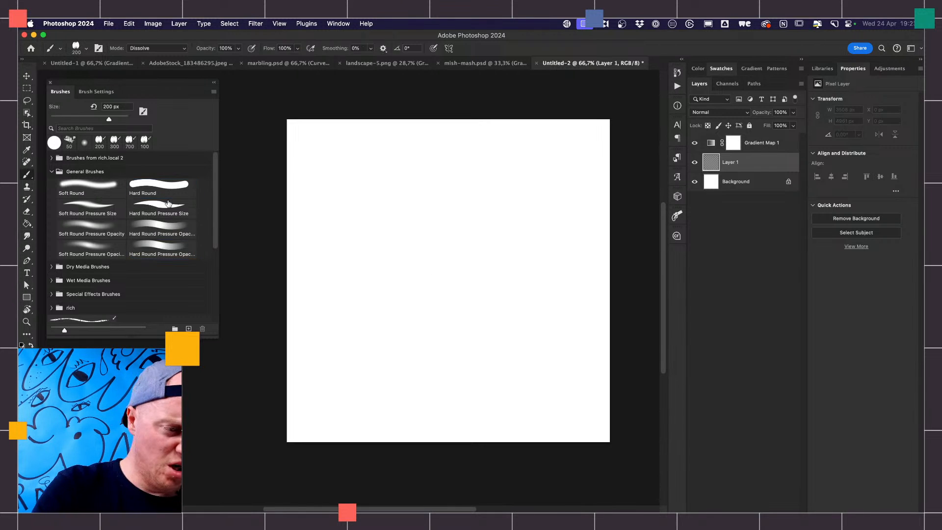
mouse_move(381, 209)
left_mouse_down()
mouse_move(426, 221)
mouse_move(456, 264)
mouse_move(508, 241)
mouse_move(496, 328)
mouse_move(459, 291)
mouse_move(426, 296)
mouse_move(405, 328)
mouse_move(349, 299)
mouse_move(358, 244)
mouse_move(383, 212)
mouse_move(415, 201)
left_mouse_up()
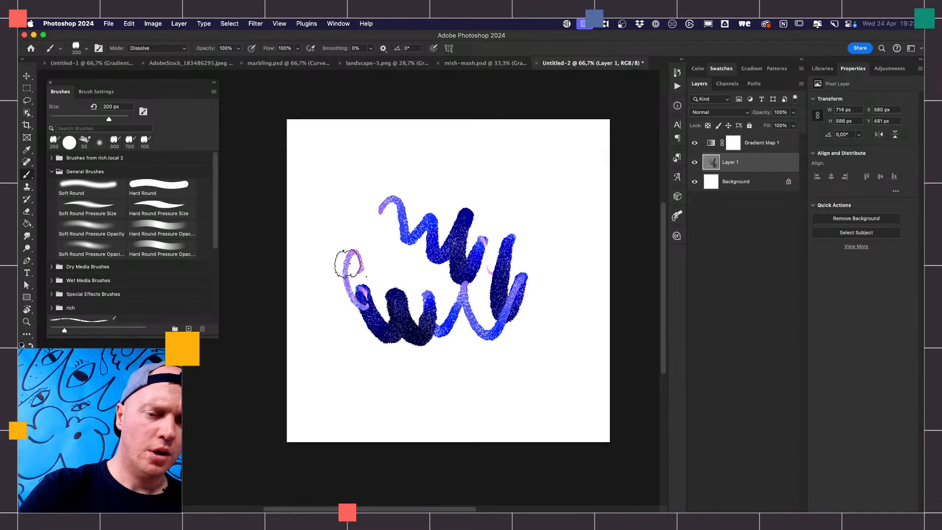
left_click(162, 189)
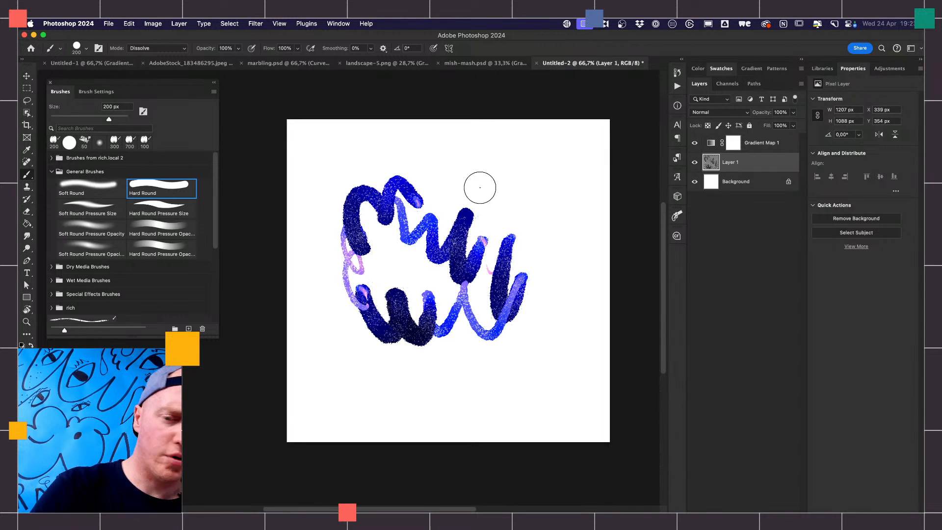
mouse_move(480, 187)
left_mouse_down()
mouse_move(534, 204)
mouse_move(557, 240)
mouse_move(489, 350)
left_mouse_up()
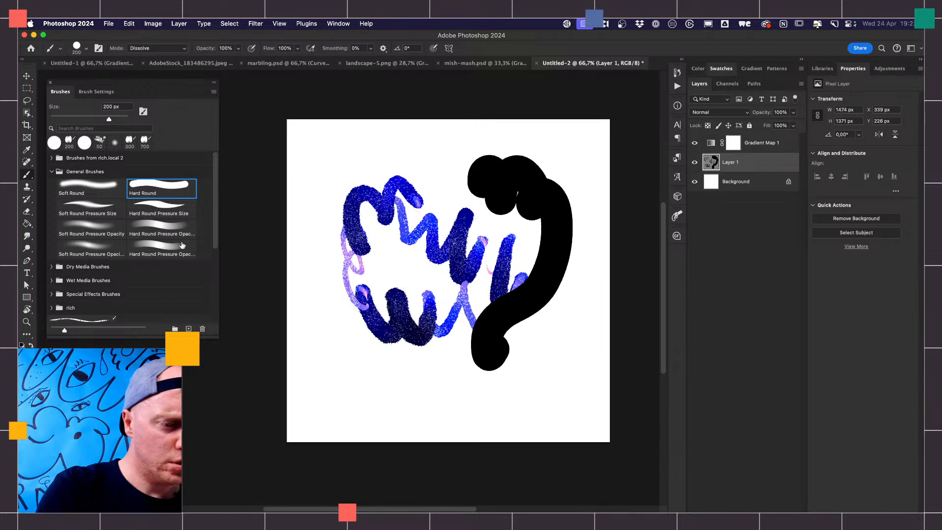
- Paint a curved test stroke with the upper Hard Round Pressure Opacity brush, and a short dab with Hard Round
left_click(182, 236)
mouse_move(347, 160)
left_mouse_down()
mouse_move(320, 228)
mouse_move(337, 327)
mouse_move(369, 358)
mouse_move(410, 360)
mouse_move(447, 377)
mouse_move(479, 402)
left_mouse_up()
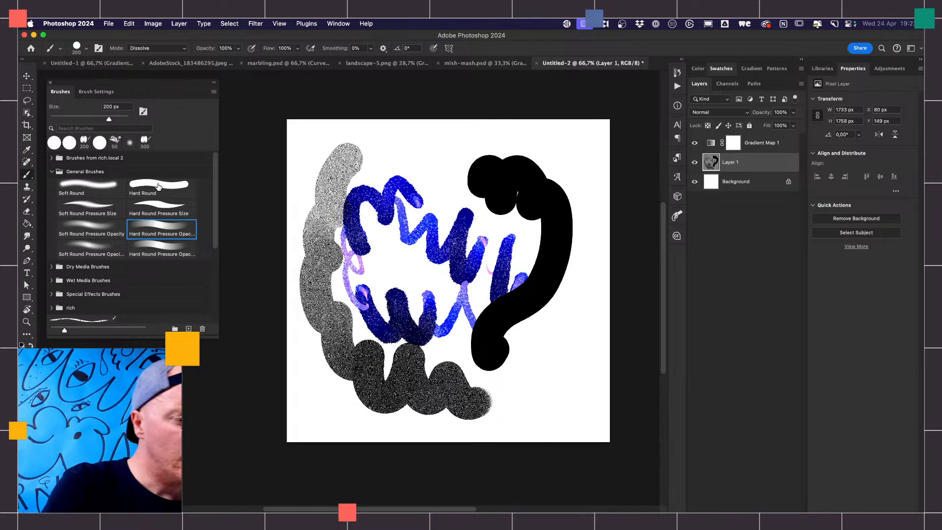
left_click(158, 186)
left_click_drag(448, 172, 425, 167)
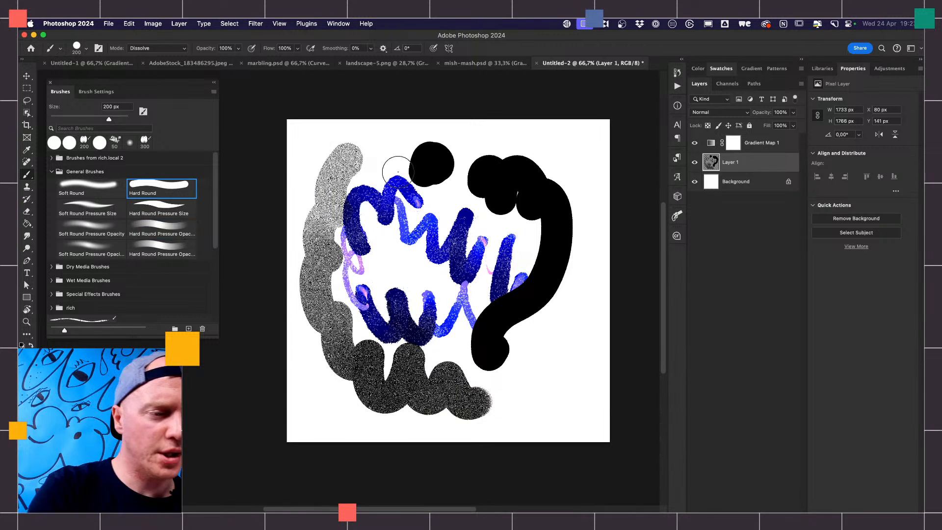
- Enable Shape Dynamics for the Hard Round brush with Pen Pressure controlling size, and enable Color Dynamics
left_click(96, 92)
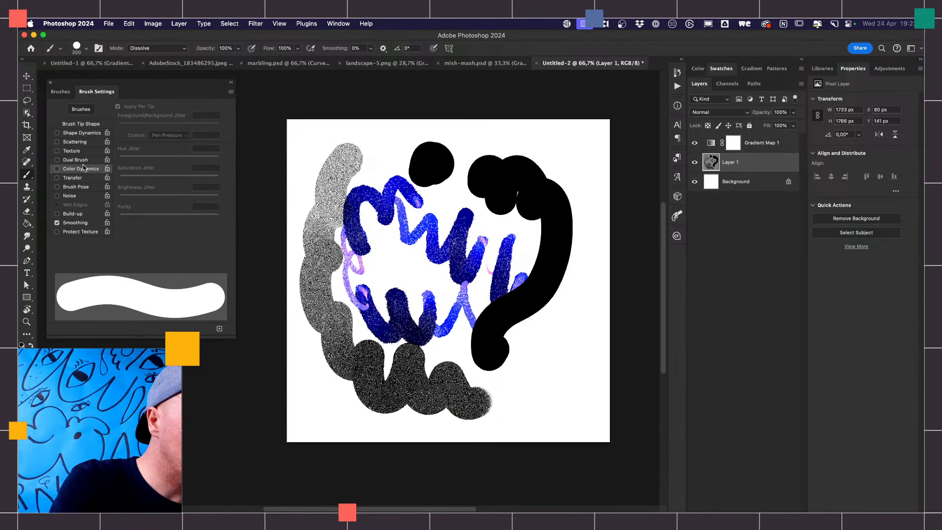
left_click(81, 133)
left_click(174, 128)
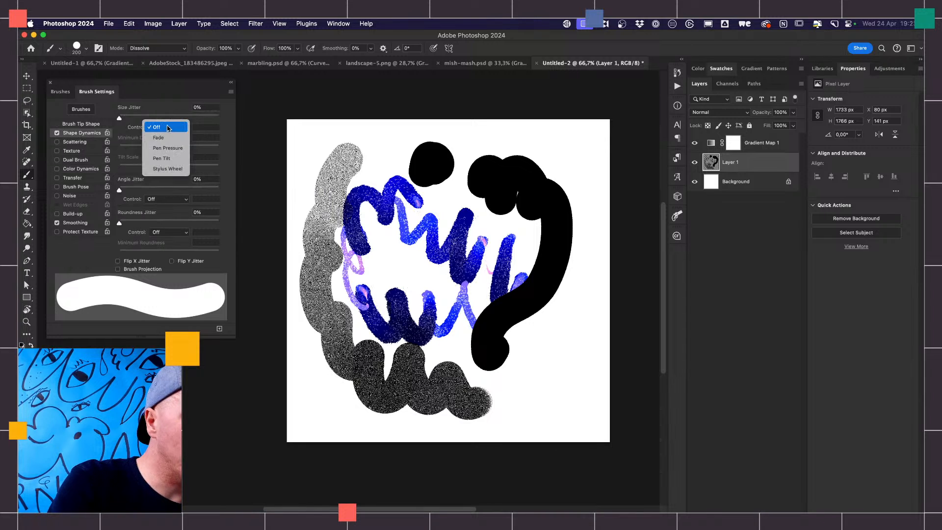
left_click(178, 148)
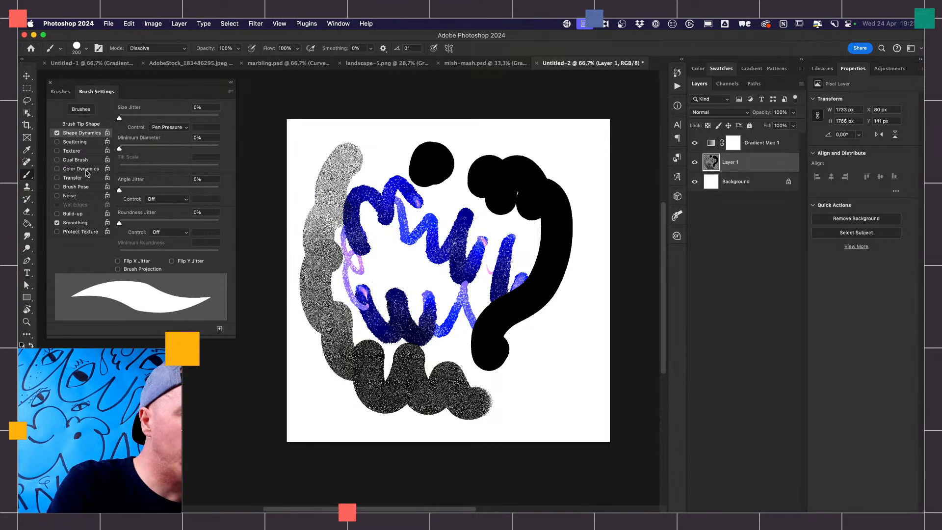
- Paint a test stroke across the canvas, and clear everything from Layer 1, leaving no selection
mouse_move(336, 182)
left_mouse_down()
mouse_move(382, 236)
mouse_move(436, 222)
mouse_move(474, 331)
mouse_move(557, 363)
mouse_move(564, 383)
left_mouse_up()
key("super+a")
key("Delete")
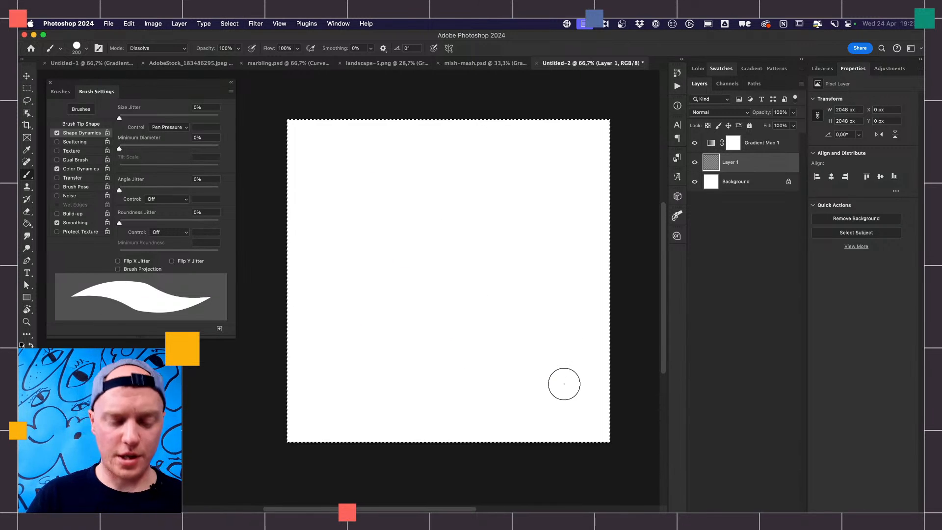
key("super+d")
- Paint a short zigzag stroke in the upper-left area of Layer 1, and enlarge the brush to 500 px
mouse_move(370, 193)
left_mouse_down()
mouse_move(372, 220)
mouse_move(389, 230)
mouse_move(395, 213)
mouse_move(417, 260)
left_mouse_up()
key("bracketright")
key("bracketright")
key("bracketright")
key("bracketright")
- Invert the Background layer to black and reselect Layer 1
left_click(732, 184)
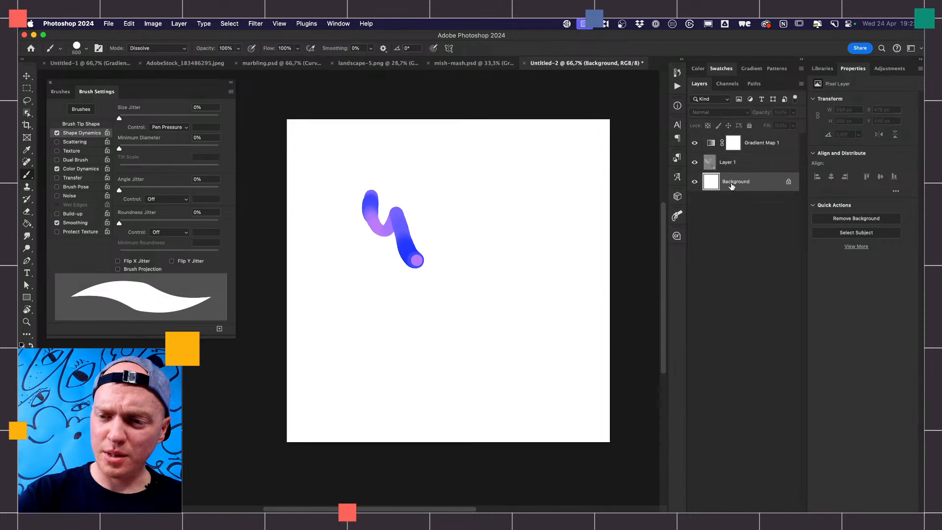
key("super+i")
left_click(729, 163)
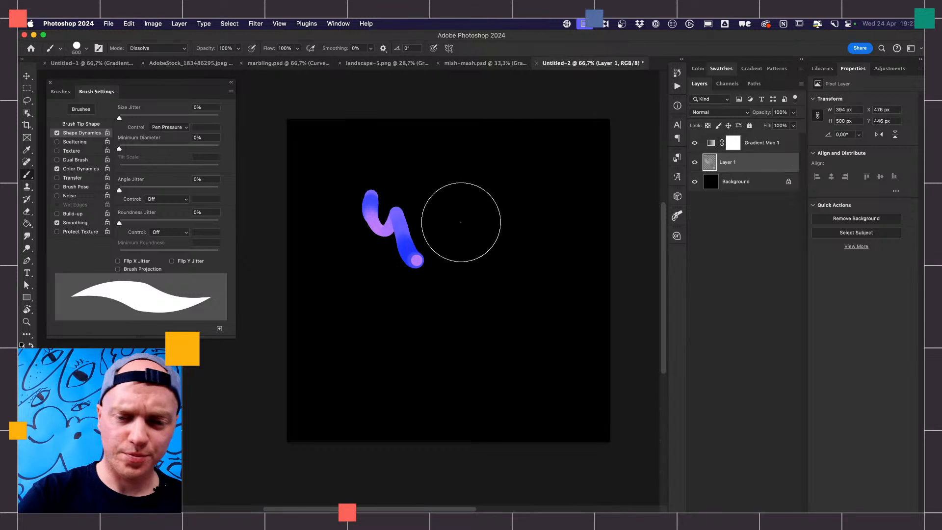
- Paint large overlapping looping strokes across Layer 1 with the 500 px brush
mouse_move(459, 217)
left_mouse_down()
mouse_move(473, 300)
mouse_move(504, 278)
mouse_move(510, 241)
mouse_move(496, 229)
mouse_move(486, 257)
mouse_move(493, 339)
mouse_move(536, 357)
mouse_move(523, 321)
mouse_move(496, 335)
mouse_move(498, 350)
mouse_move(479, 313)
mouse_move(432, 309)
mouse_move(421, 334)
mouse_move(434, 333)
mouse_move(423, 303)
mouse_move(388, 296)
mouse_move(373, 312)
mouse_move(372, 340)
mouse_move(391, 375)
mouse_move(452, 385)
mouse_move(482, 319)
mouse_move(459, 230)
mouse_move(421, 230)
mouse_move(424, 272)
mouse_move(468, 305)
mouse_move(534, 253)
mouse_move(510, 199)
mouse_move(457, 207)
mouse_move(450, 246)
mouse_move(463, 239)
mouse_move(435, 198)
mouse_move(373, 222)
mouse_move(370, 273)
mouse_move(402, 277)
mouse_move(395, 226)
mouse_move(322, 248)
mouse_move(320, 323)
mouse_move(381, 330)
mouse_move(386, 277)
mouse_move(389, 306)
mouse_move(465, 325)
mouse_move(483, 218)
mouse_move(438, 233)
mouse_move(461, 292)
mouse_move(518, 276)
mouse_move(509, 193)
mouse_move(468, 208)
mouse_move(476, 275)
mouse_move(521, 310)
mouse_move(556, 268)
mouse_move(520, 253)
mouse_move(499, 306)
mouse_move(530, 348)
mouse_move(563, 314)
mouse_move(532, 299)
mouse_move(514, 356)
mouse_move(539, 370)
mouse_move(504, 332)
mouse_move(454, 353)
mouse_move(467, 381)
mouse_move(487, 324)
mouse_move(456, 246)
mouse_move(430, 267)
mouse_move(493, 273)
mouse_move(523, 187)
mouse_move(484, 160)
mouse_move(495, 199)
mouse_move(551, 175)
left_mouse_up()
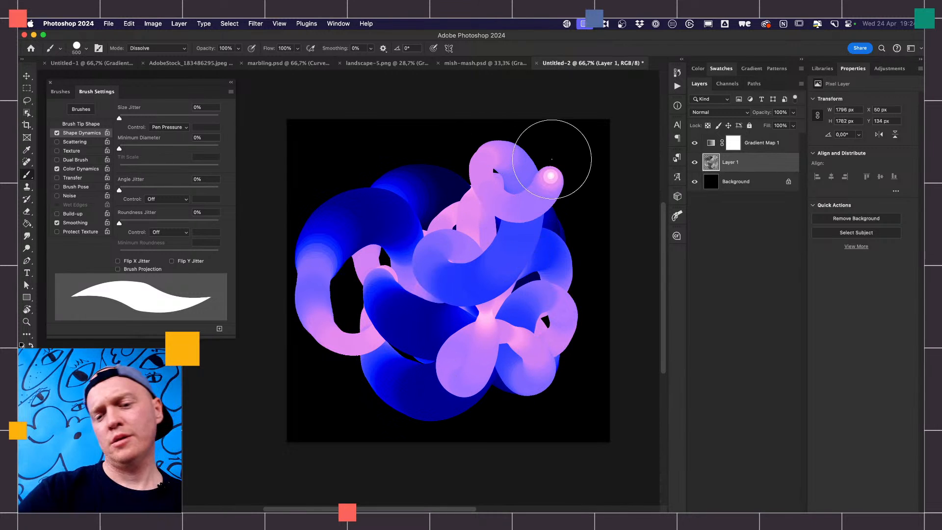
- Try reversing the Gradient Map 1 gradient, and restore its original direction
left_click(761, 147)
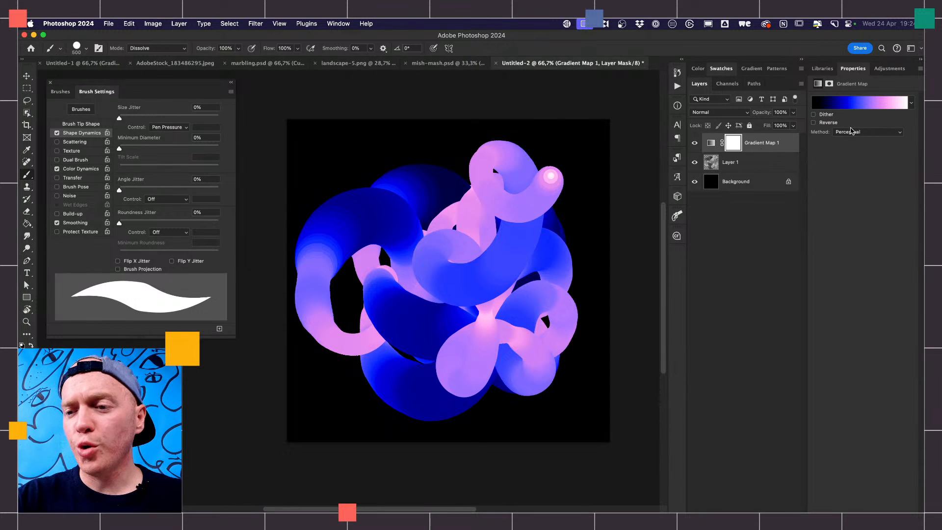
left_click(827, 124)
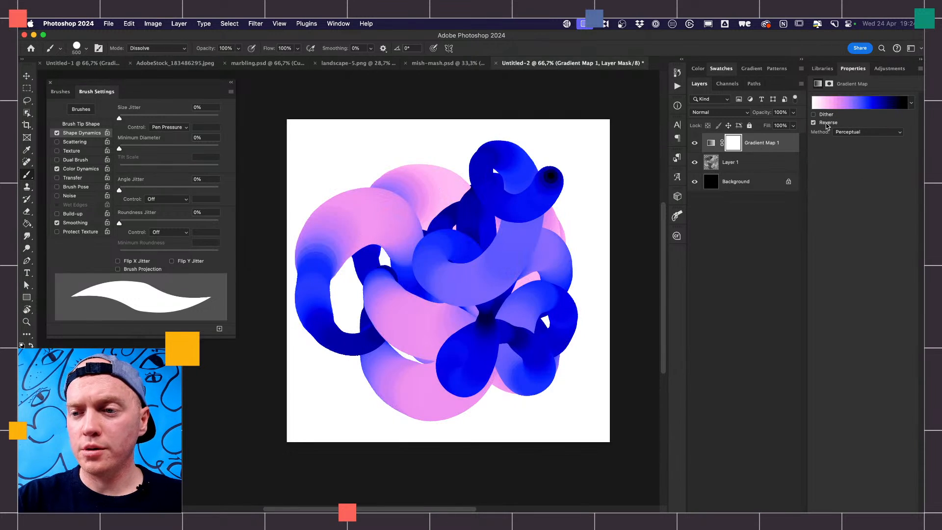
left_click(828, 121)
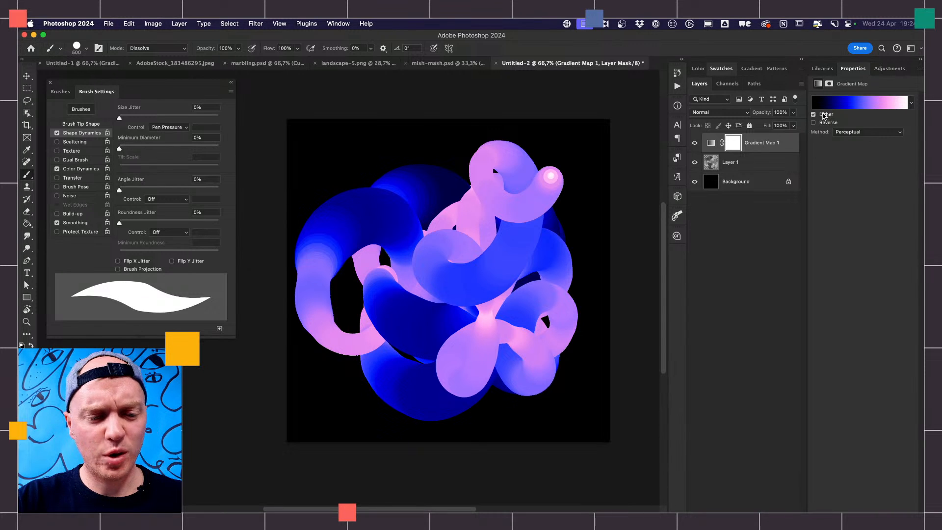
- Cycle the Gradient Map 1 interpolation method through Linear, Classic and Smooth, and settle on Stripes
left_click(852, 132)
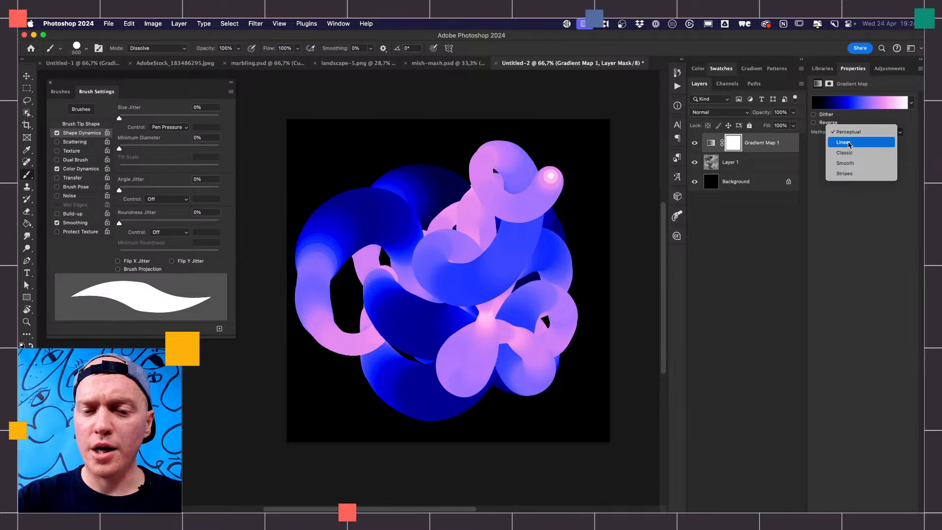
left_click(848, 144)
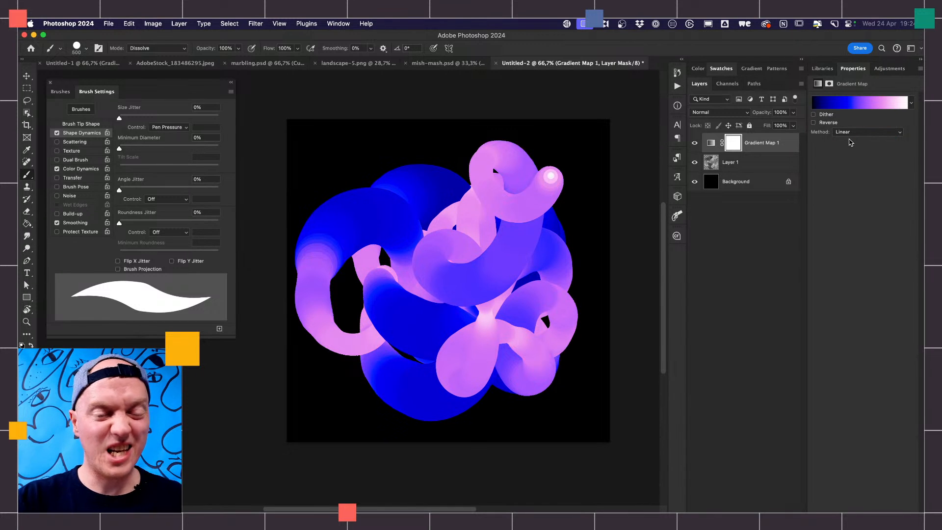
left_click(854, 138)
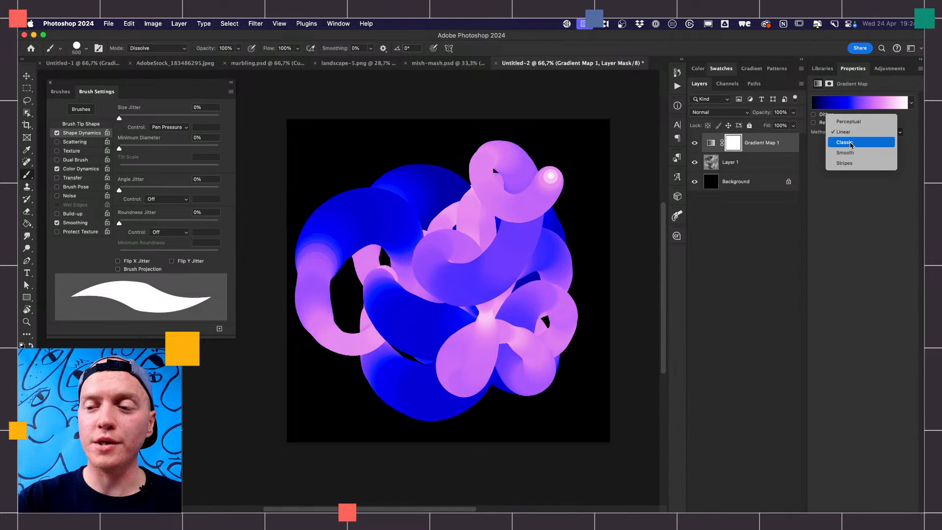
left_click(851, 142)
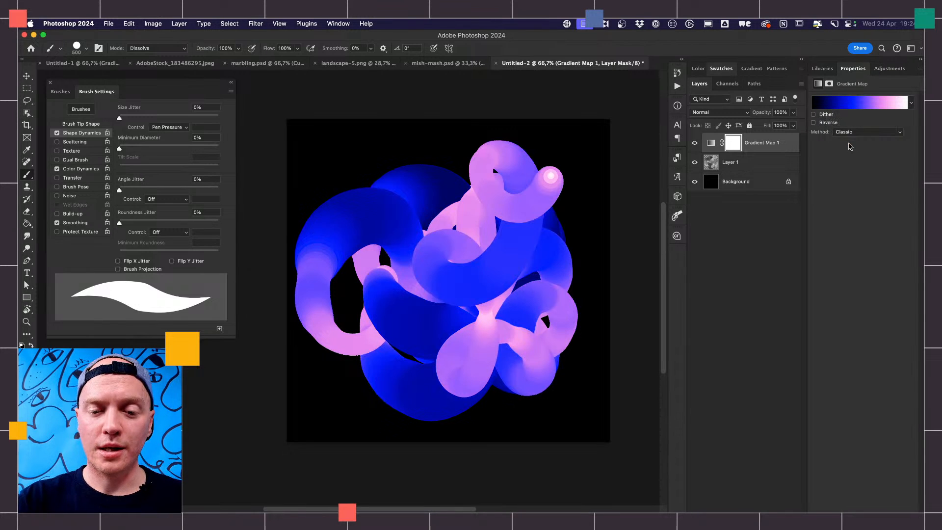
left_click(849, 132)
left_click(851, 142)
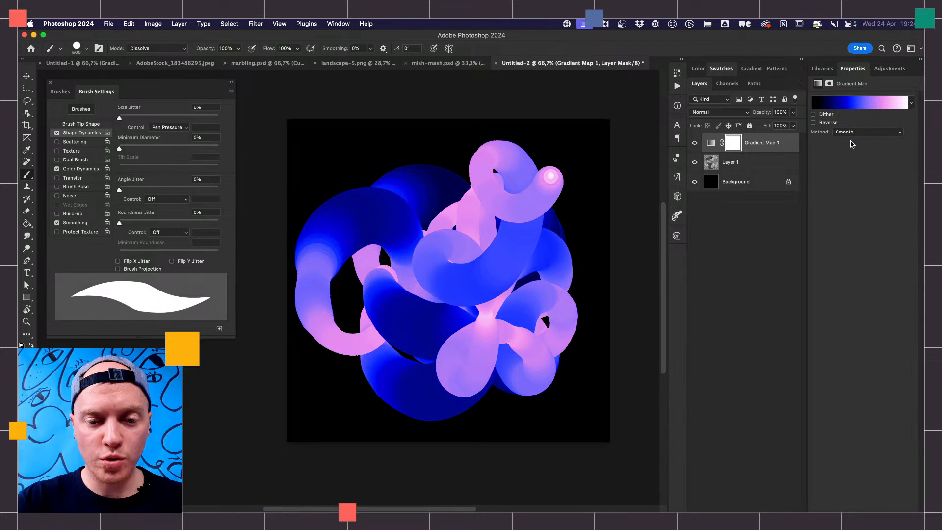
left_click(852, 132)
left_click(851, 143)
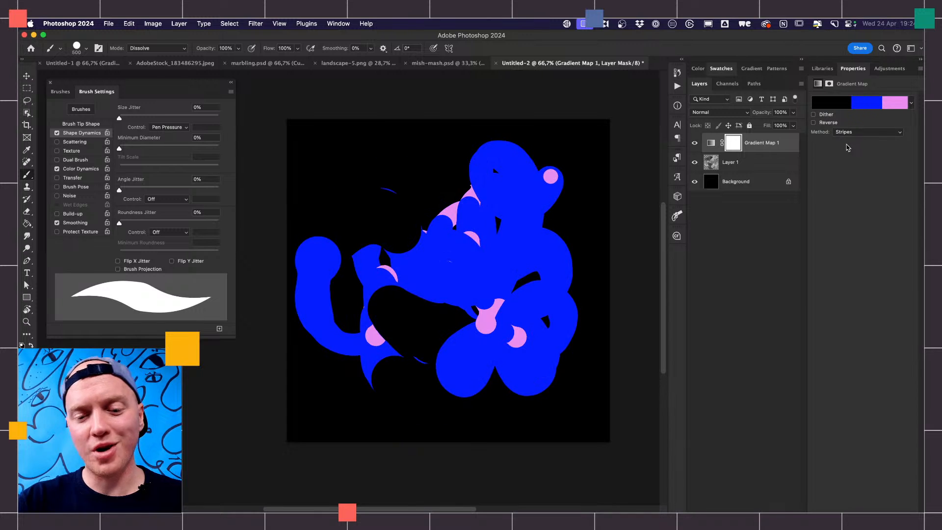
- Reduce the brush to 250 px and paint winding strokes over the middle of the artwork on Layer 1
left_click(740, 162)
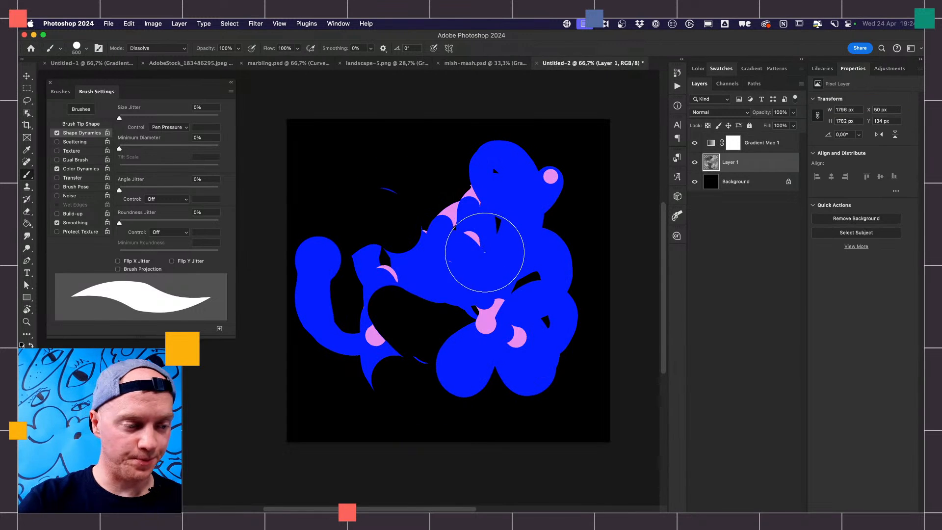
key("bracketleft")
key("bracketleft")
key("bracketleft")
mouse_move(435, 310)
left_mouse_down()
mouse_move(463, 260)
mouse_move(524, 201)
mouse_move(540, 200)
mouse_move(574, 245)
mouse_move(575, 265)
mouse_move(523, 271)
mouse_move(497, 321)
mouse_move(448, 331)
left_mouse_up()
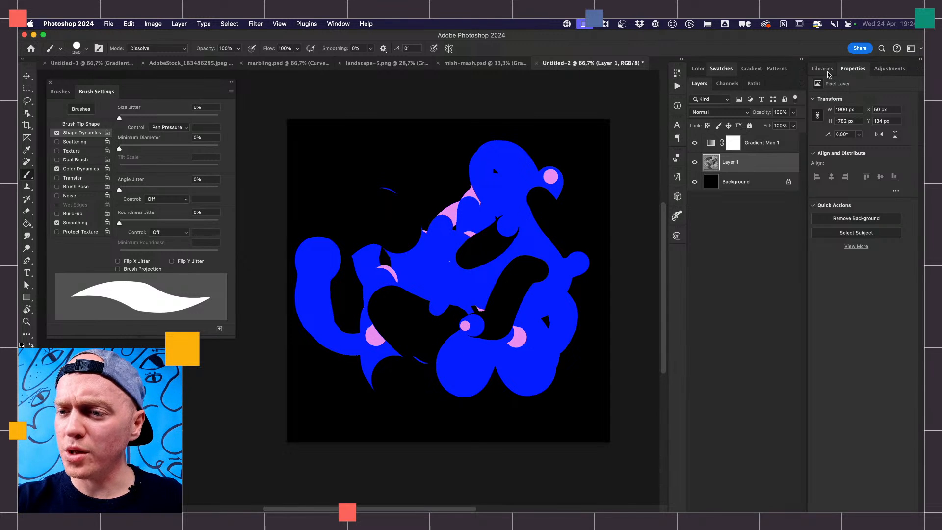
- Rebalance the stripes of Gradient Map 1 by shifting its blue, pink and white color stops and placing the black stop at 15%
left_click(757, 146)
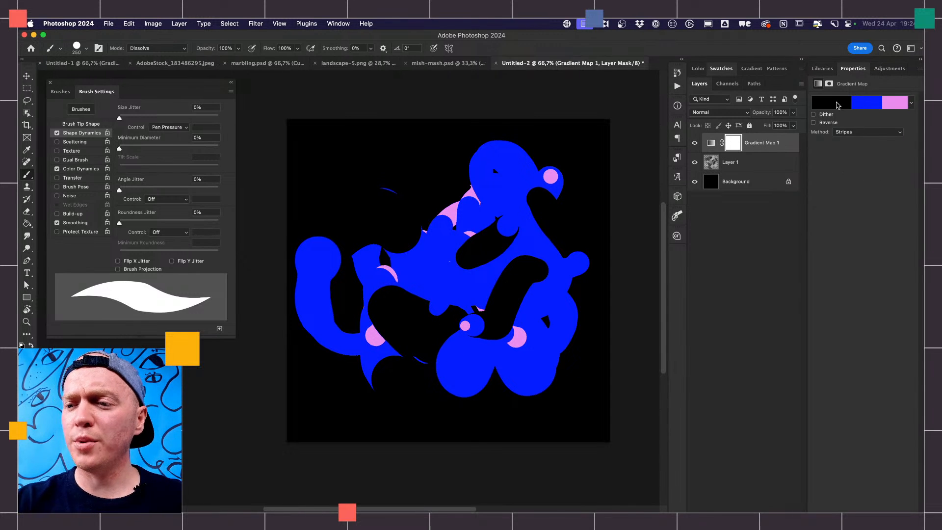
left_click(890, 107)
left_click_drag(886, 357, 825, 358)
left_click_drag(700, 358, 743, 360)
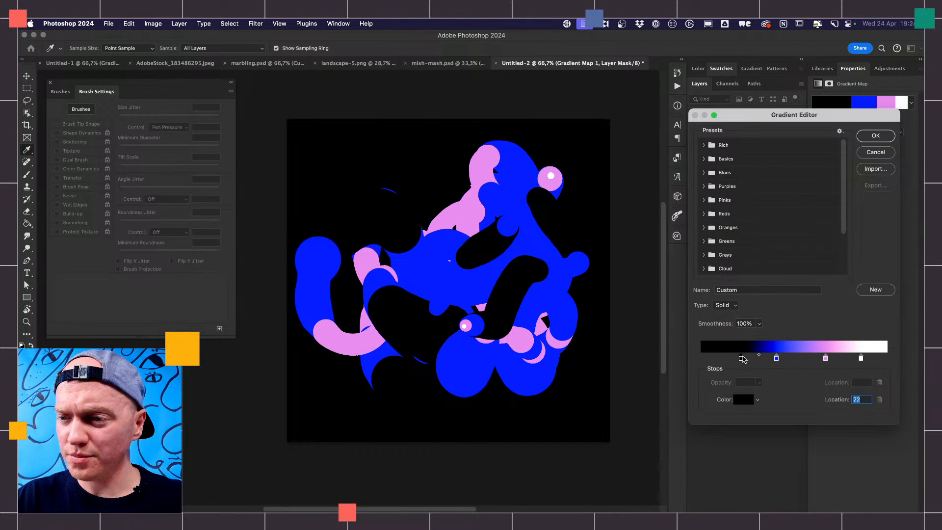
left_click_drag(825, 359, 801, 359)
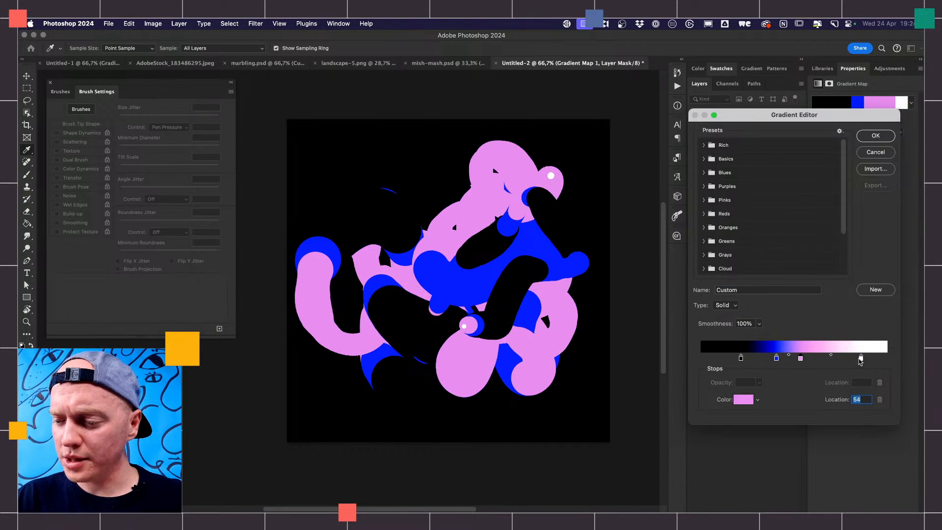
left_click_drag(861, 359, 729, 357)
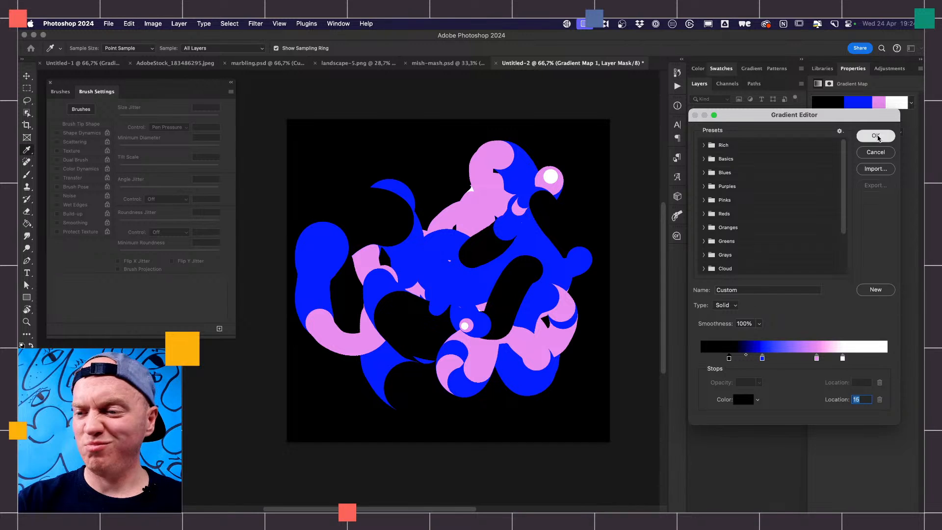
left_click(877, 137)
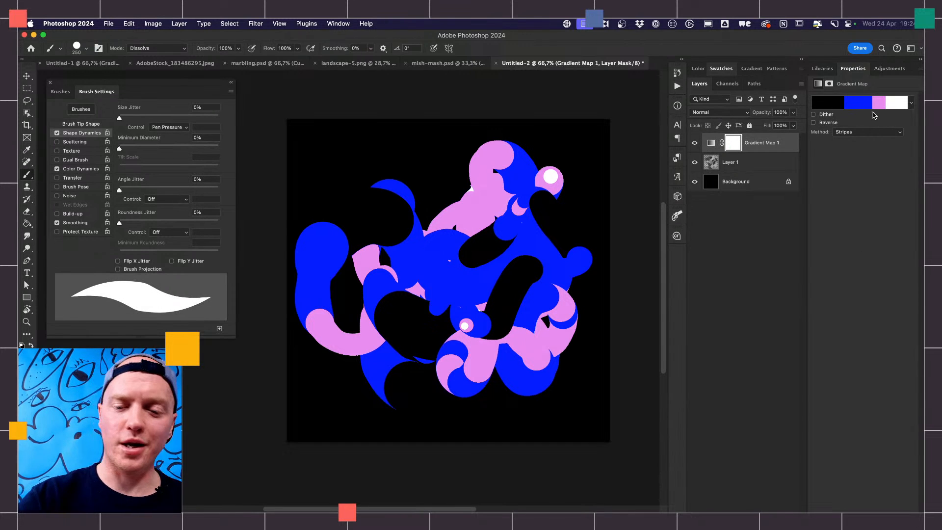
- Undo the stroke made on the Gradient Map 1 mask, and paint curved strokes on Layer 1 instead
mouse_move(562, 230)
left_mouse_down()
mouse_move(532, 237)
mouse_move(496, 264)
left_mouse_up()
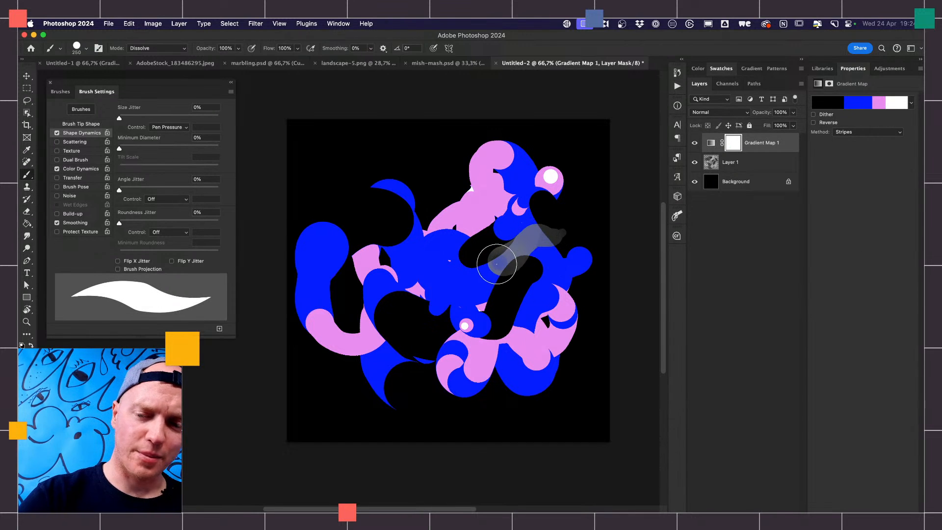
key("super+z")
left_click(736, 165)
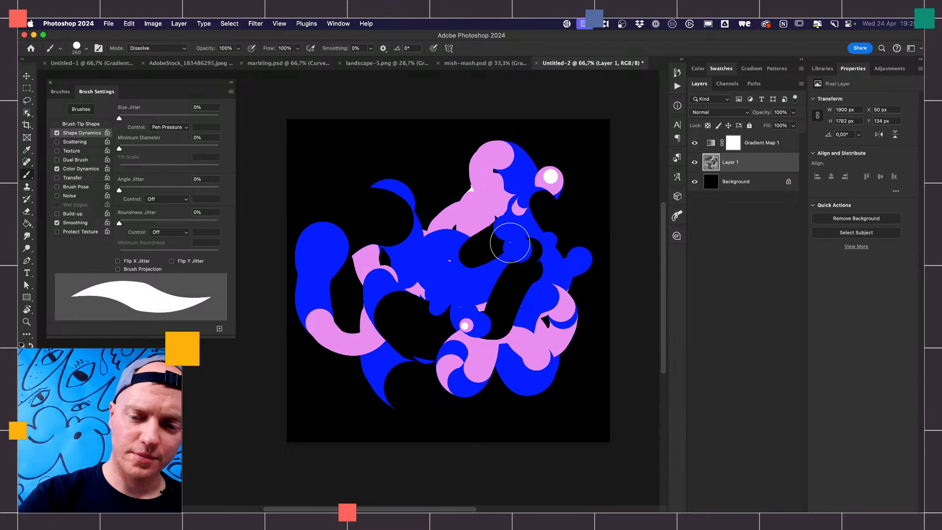
mouse_move(457, 171)
left_mouse_down()
mouse_move(425, 191)
mouse_move(430, 236)
left_mouse_up()
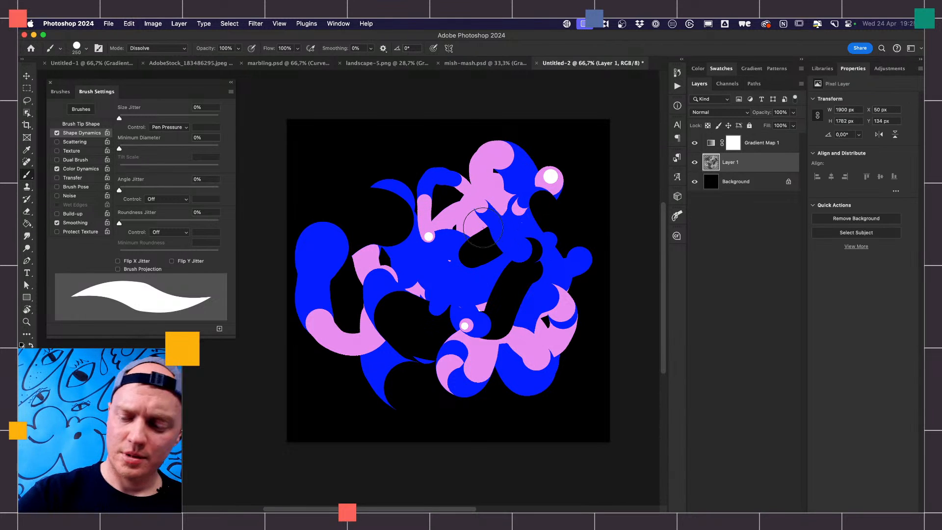
- Clear everything from Layer 1 and paint a fresh set of diagonal and wavy strokes with varying pen pressure
key("super+a")
key("Delete")
left_click_drag(500, 210, 355, 354)
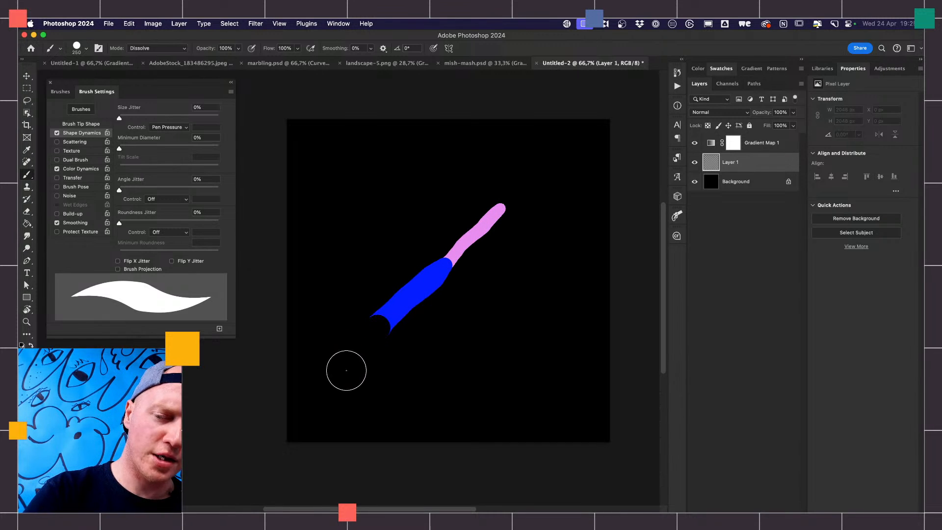
mouse_move(354, 388)
left_mouse_down()
mouse_move(399, 364)
mouse_move(479, 291)
mouse_move(545, 221)
mouse_move(548, 199)
mouse_move(528, 205)
mouse_move(513, 189)
mouse_move(489, 203)
mouse_move(467, 192)
mouse_move(449, 208)
mouse_move(425, 204)
mouse_move(408, 223)
mouse_move(389, 221)
mouse_move(349, 256)
mouse_move(352, 217)
mouse_move(365, 202)
mouse_move(447, 156)
mouse_move(529, 149)
mouse_move(567, 180)
mouse_move(539, 303)
mouse_move(505, 337)
mouse_move(503, 355)
mouse_move(458, 387)
mouse_move(474, 401)
mouse_move(494, 384)
mouse_move(523, 380)
mouse_move(583, 302)
mouse_move(491, 317)
mouse_move(443, 350)
mouse_move(385, 362)
left_mouse_up()
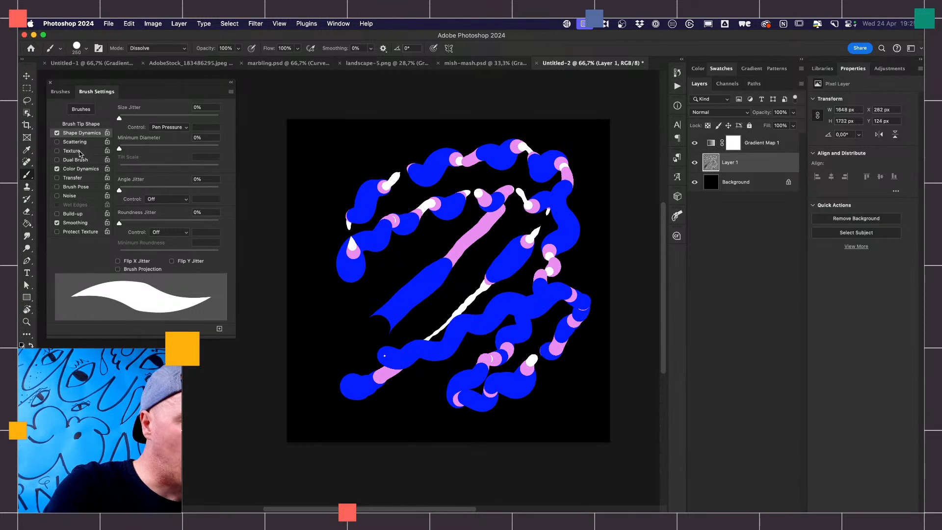
- Raise the brush's Foreground/Background Jitter to maximum in Color Dynamics and paint dense looping striped strokes over the canvas
left_click(88, 165)
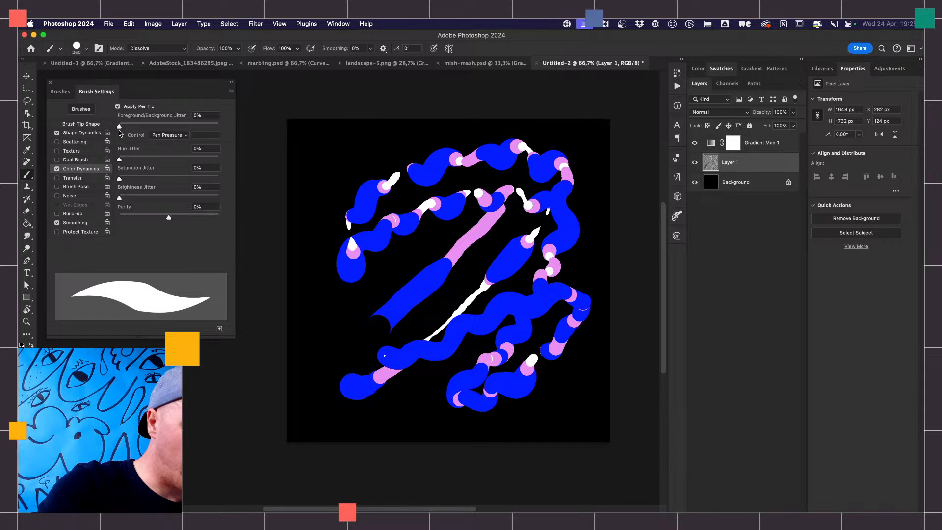
left_click_drag(162, 128, 244, 128)
mouse_move(415, 144)
left_mouse_down()
mouse_move(488, 143)
mouse_move(536, 156)
mouse_move(554, 182)
mouse_move(509, 183)
mouse_move(494, 216)
mouse_move(544, 217)
mouse_move(583, 247)
mouse_move(567, 405)
mouse_move(549, 340)
mouse_move(507, 277)
mouse_move(459, 356)
mouse_move(466, 349)
mouse_move(436, 326)
mouse_move(446, 312)
mouse_move(416, 339)
mouse_move(401, 301)
mouse_move(416, 308)
mouse_move(385, 298)
mouse_move(410, 280)
mouse_move(407, 295)
mouse_move(388, 258)
mouse_move(412, 246)
mouse_move(412, 264)
mouse_move(412, 220)
mouse_move(440, 226)
mouse_move(452, 258)
mouse_move(479, 234)
mouse_move(464, 230)
mouse_move(500, 252)
mouse_move(502, 221)
mouse_move(384, 223)
mouse_move(356, 285)
mouse_move(391, 331)
mouse_move(397, 320)
mouse_move(410, 351)
mouse_move(401, 374)
mouse_move(442, 375)
mouse_move(433, 336)
mouse_move(472, 328)
mouse_move(436, 269)
mouse_move(417, 178)
mouse_move(334, 198)
mouse_move(331, 364)
mouse_move(377, 352)
mouse_move(368, 290)
left_mouse_up()
- Reset Foreground/Background Jitter to 0% and paint a few solid loops over the striped strokes
left_click_drag(218, 126, 116, 126)
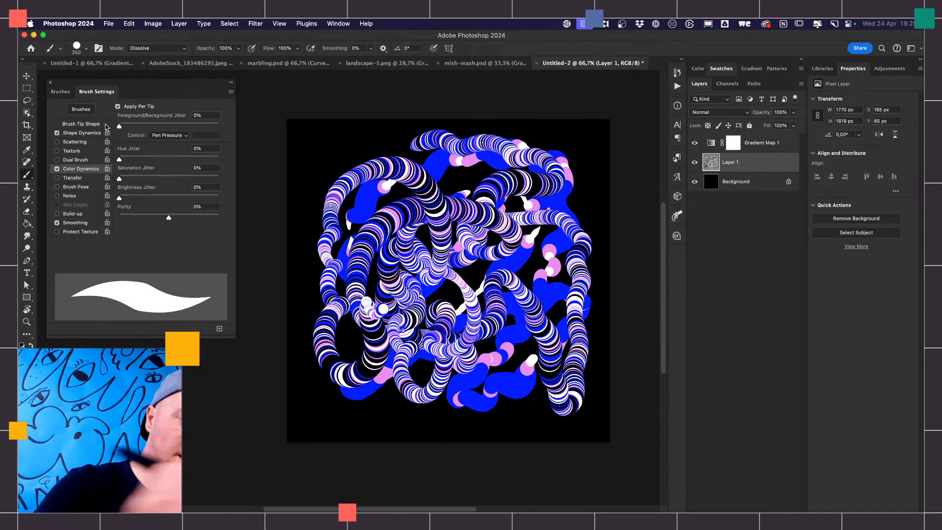
mouse_move(535, 179)
left_mouse_down()
mouse_move(466, 178)
mouse_move(443, 193)
mouse_move(439, 241)
mouse_move(466, 282)
mouse_move(533, 276)
mouse_move(591, 230)
left_mouse_up()
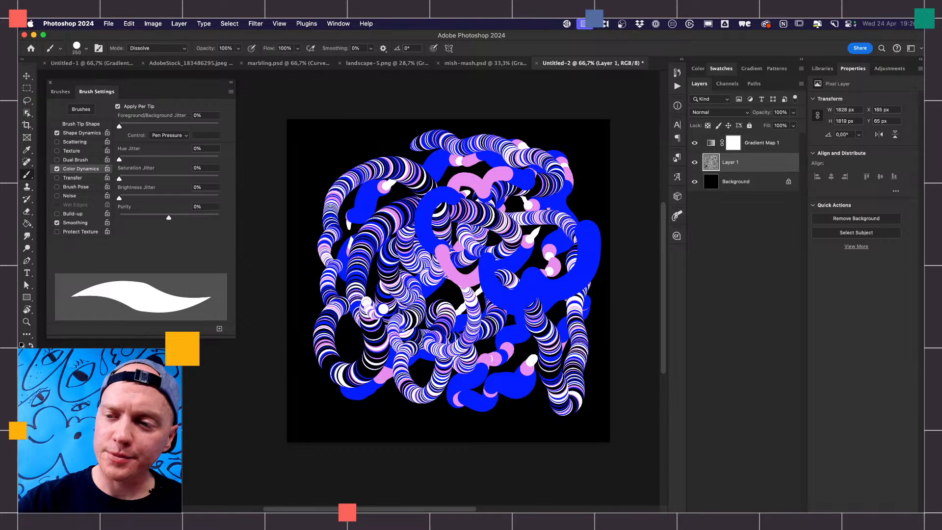
- Add a blank layer above Gradient Map 1 and a second Gradient Map adjustment layer on top of it
left_click(760, 146)
left_click(775, 512)
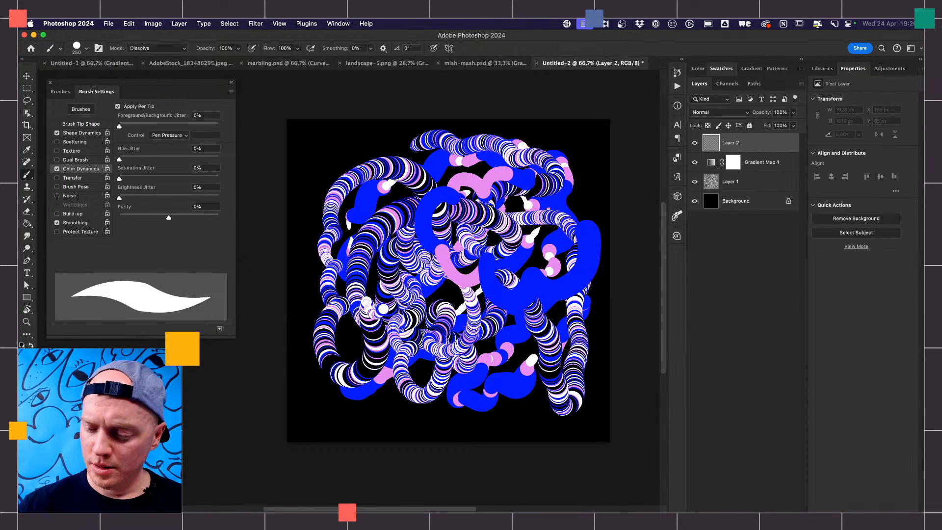
left_click(746, 511)
left_click(779, 510)
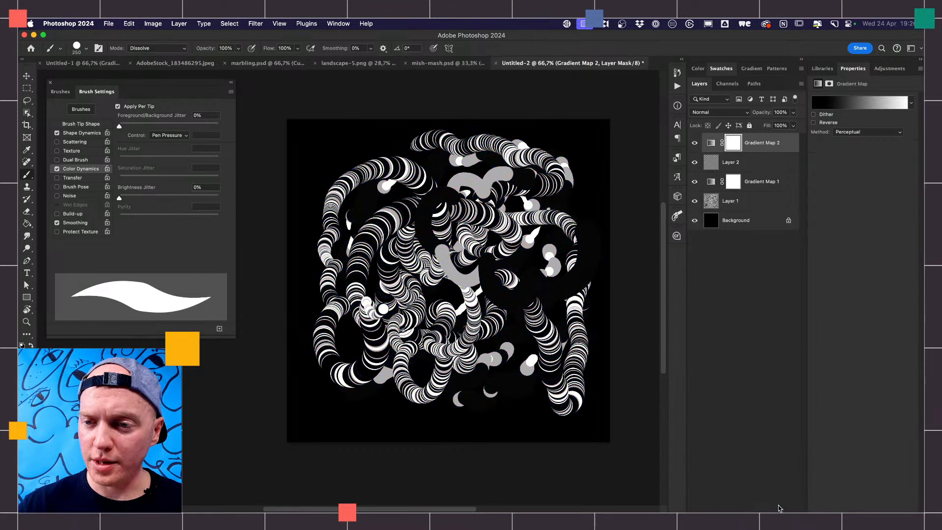
- Apply the lime-to-crimson-to-purple preset from the Rich Gradients group to Gradient Map 2
left_click(853, 107)
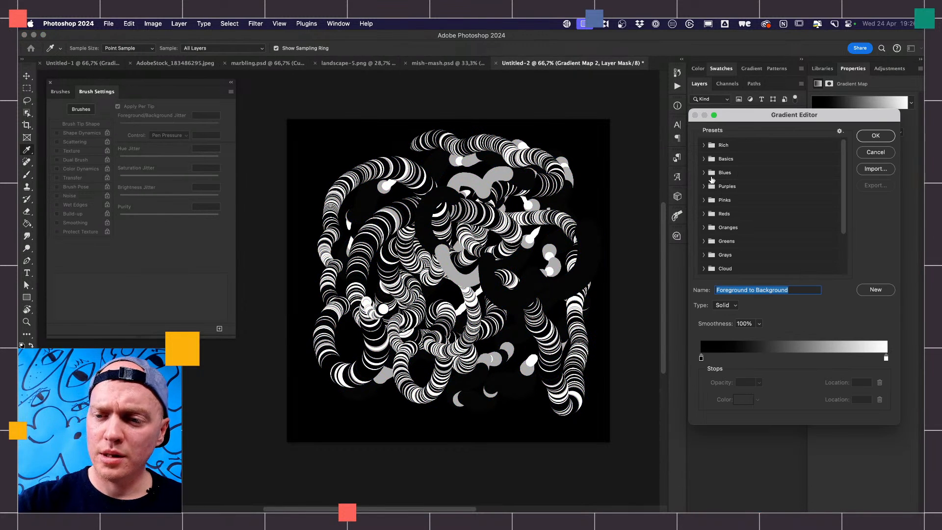
left_click_drag(846, 206, 844, 248)
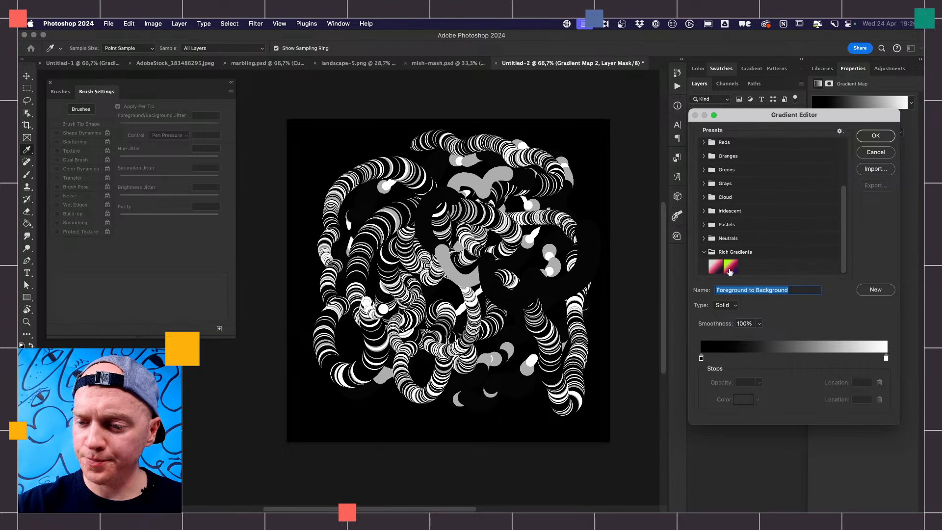
left_click(730, 270)
left_click(875, 138)
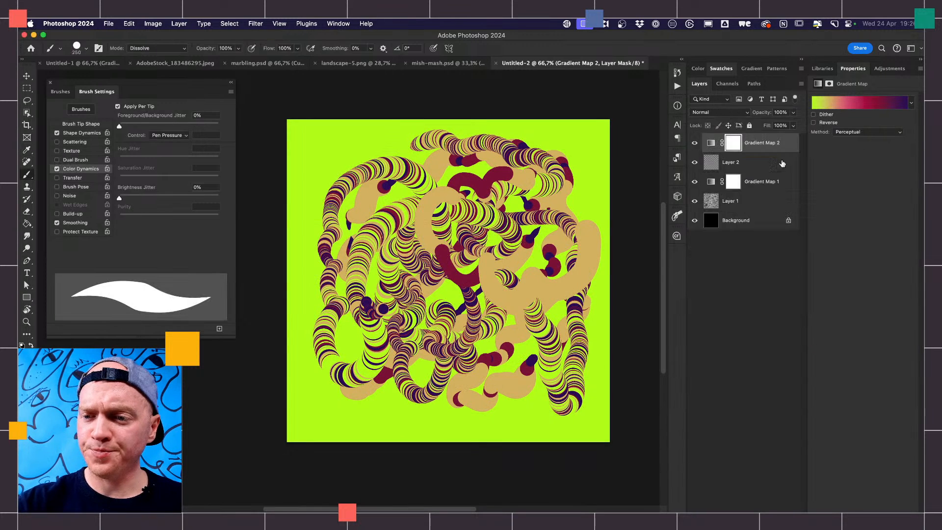
- Fill Layer 2 entirely with black using the Paint Bucket
left_click(738, 165)
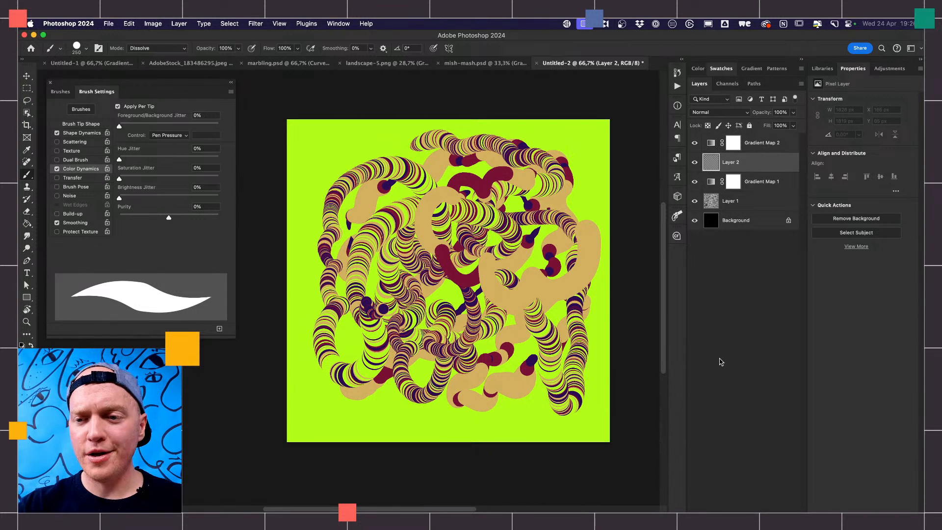
left_click(768, 144)
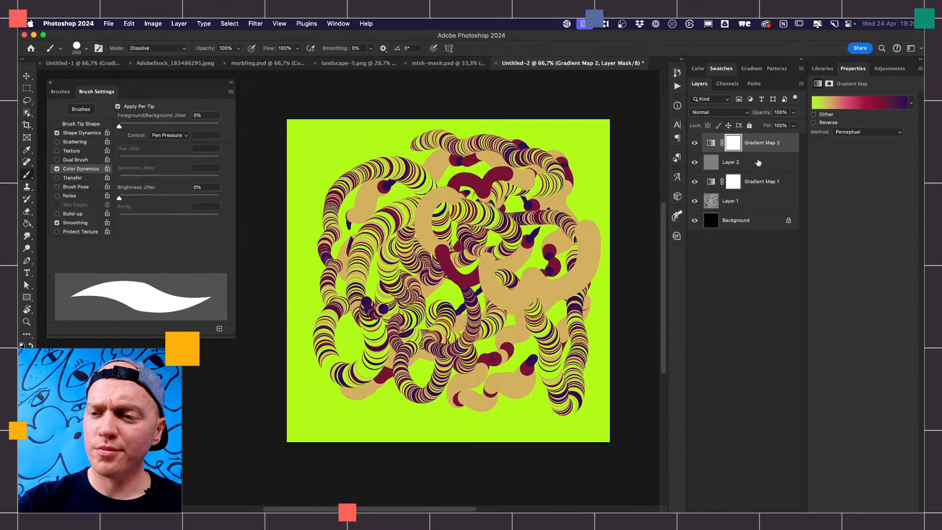
left_click(756, 166)
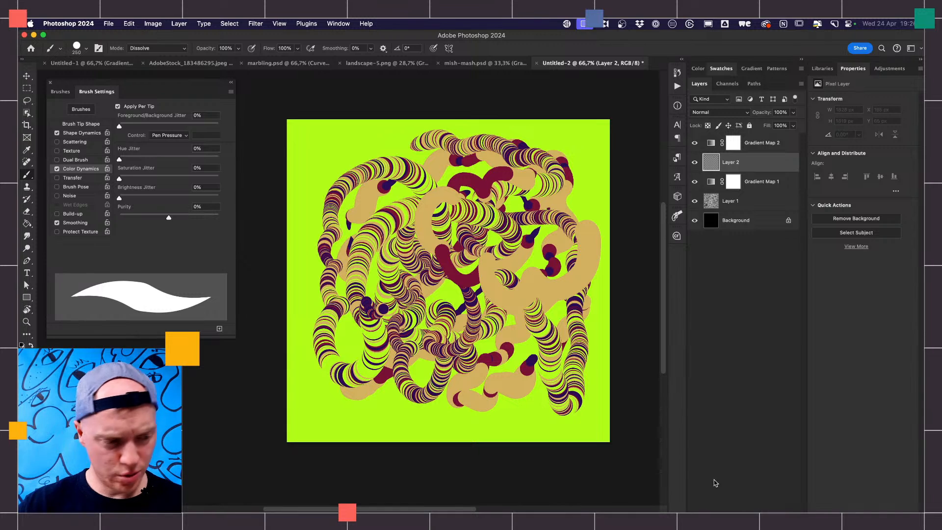
key("g")
left_click(502, 318)
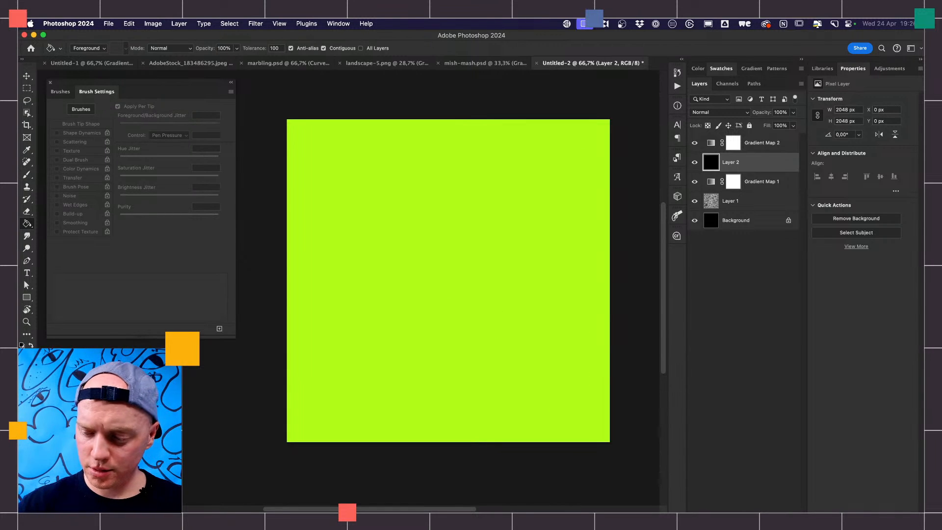
- Add a new layer above Layer 2 and paint a winding stroke with the brush near the middle of the canvas
key("super+alt+shift+n")
key("b")
mouse_move(451, 254)
left_mouse_down()
mouse_move(484, 272)
mouse_move(449, 299)
mouse_move(459, 337)
mouse_move(532, 345)
left_mouse_up()
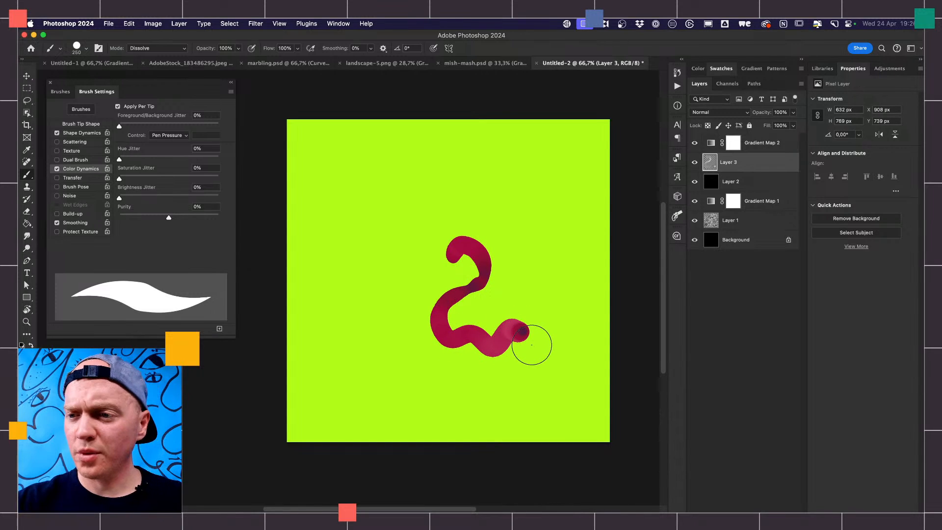
- Choose the Soft Round Pressure Opacity brush, enable Color Dynamics and paint a grainy winding stroke on Layer 3 in Dissolve mode
left_click(60, 91)
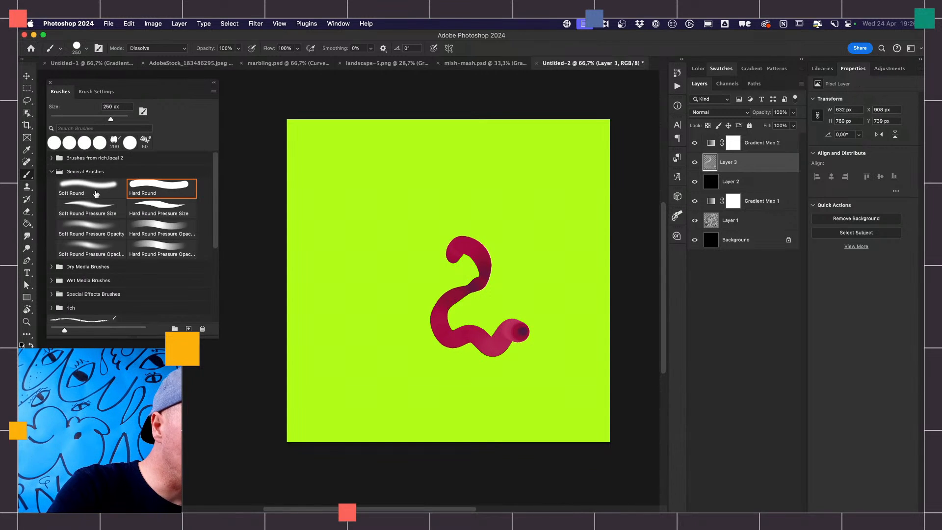
left_click(99, 230)
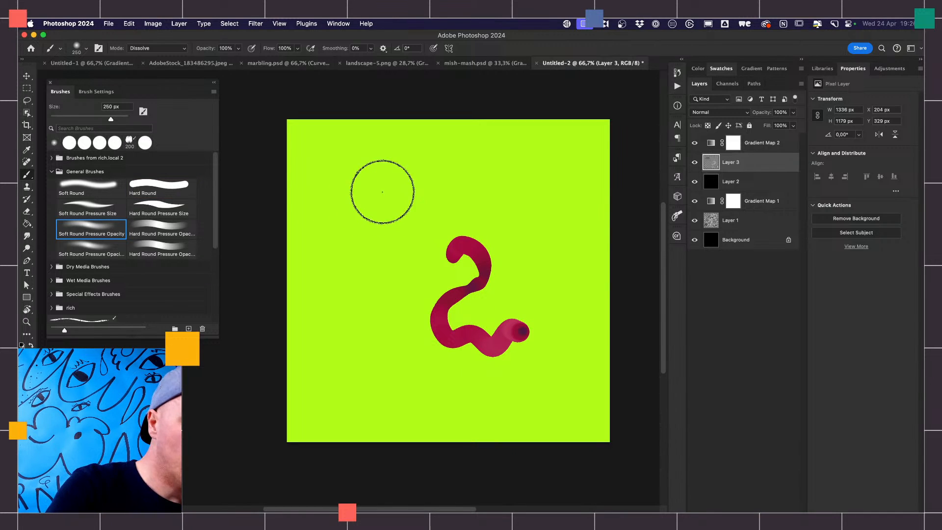
left_click(96, 92)
left_click(57, 169)
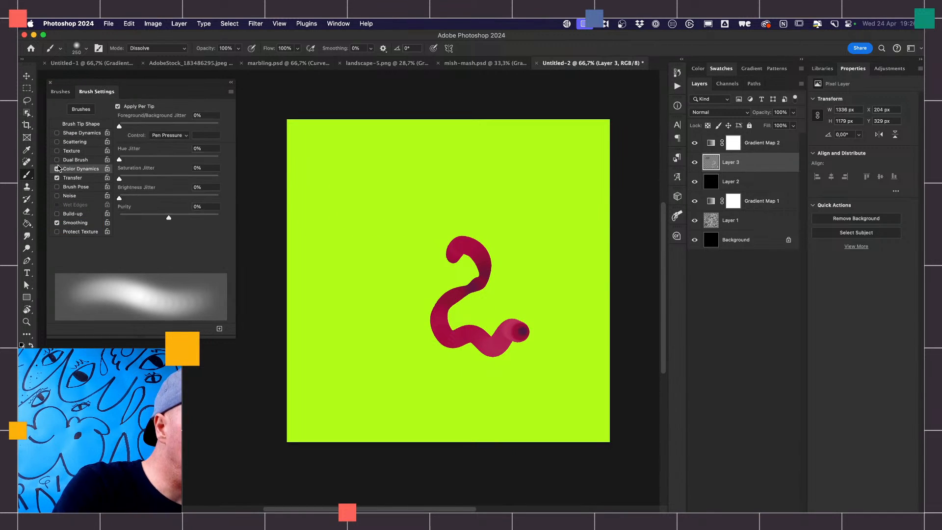
mouse_move(388, 196)
left_mouse_down()
mouse_move(420, 194)
mouse_move(457, 175)
mouse_move(492, 233)
mouse_move(529, 217)
mouse_move(532, 274)
mouse_move(554, 289)
mouse_move(541, 288)
mouse_move(526, 337)
mouse_move(474, 292)
mouse_move(434, 363)
mouse_move(400, 328)
mouse_move(381, 358)
mouse_move(366, 337)
left_mouse_up()
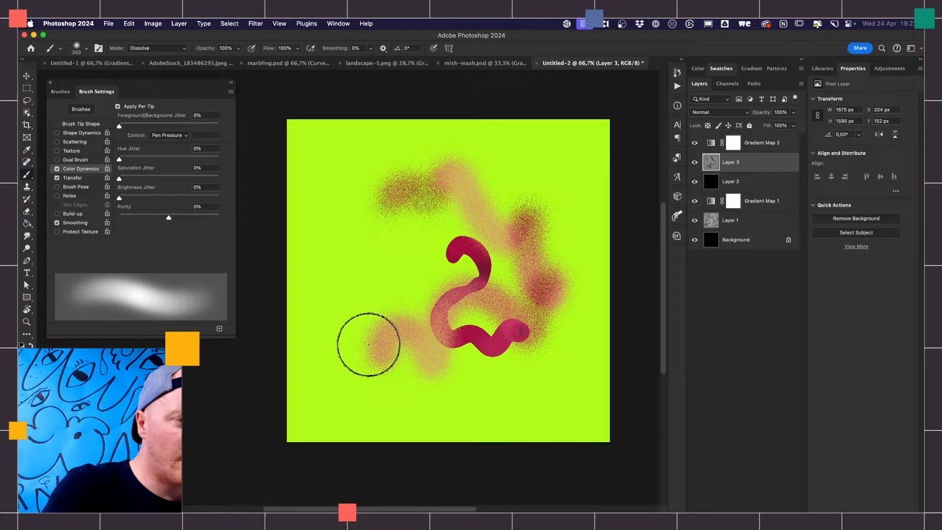
- Set the brush mode to Normal and paint smooth soft strokes around the canvas on Layer 3, enlarging the brush to 500 px
left_click(156, 48)
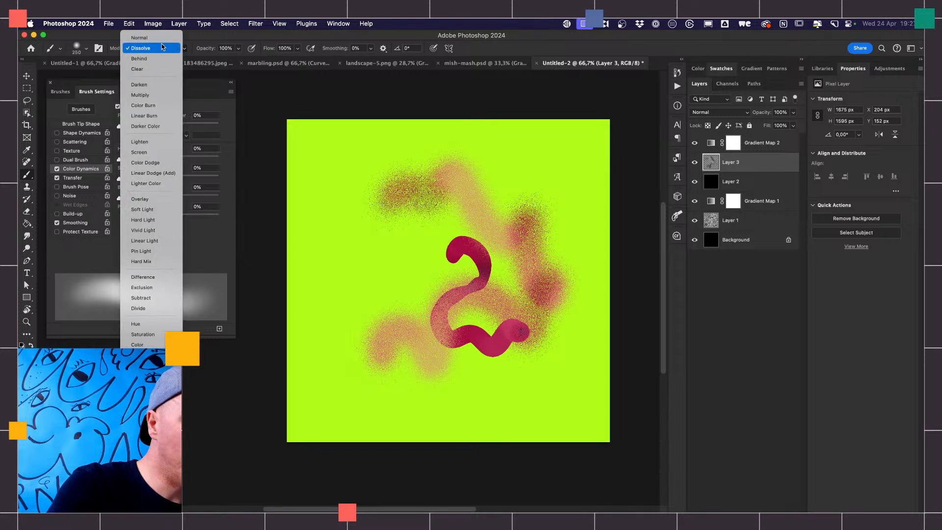
left_click(153, 39)
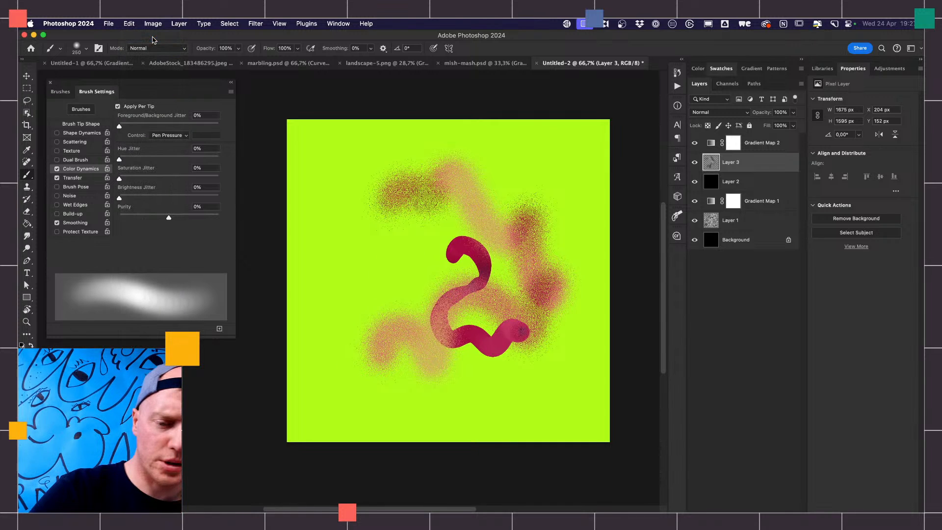
mouse_move(373, 274)
left_mouse_down()
mouse_move(378, 318)
mouse_move(399, 229)
mouse_move(423, 273)
mouse_move(465, 281)
mouse_move(475, 400)
mouse_move(524, 348)
mouse_move(537, 370)
mouse_move(578, 380)
mouse_move(541, 314)
mouse_move(568, 257)
mouse_move(550, 262)
mouse_move(526, 162)
mouse_move(524, 171)
mouse_move(387, 166)
mouse_move(378, 199)
mouse_move(329, 212)
mouse_move(358, 249)
left_mouse_up()
key("bracketright")
key("bracketright")
key("bracketright")
mouse_move(381, 357)
left_mouse_down()
mouse_move(386, 376)
mouse_move(417, 369)
mouse_move(423, 384)
mouse_move(504, 387)
mouse_move(502, 302)
mouse_move(530, 319)
left_mouse_up()
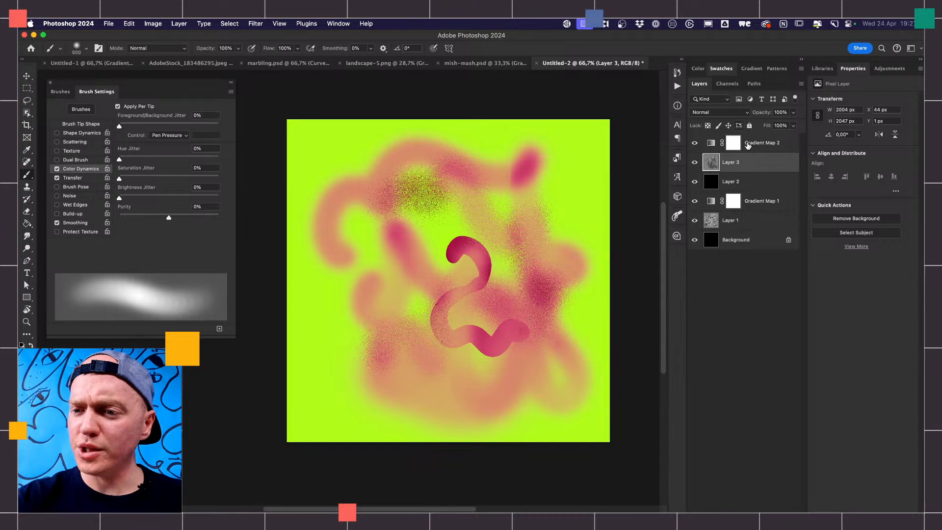
- Set Gradient Map 2's method to Stripes, undoing the stray brush stroke made on its mask
left_click(734, 143)
left_click(861, 131)
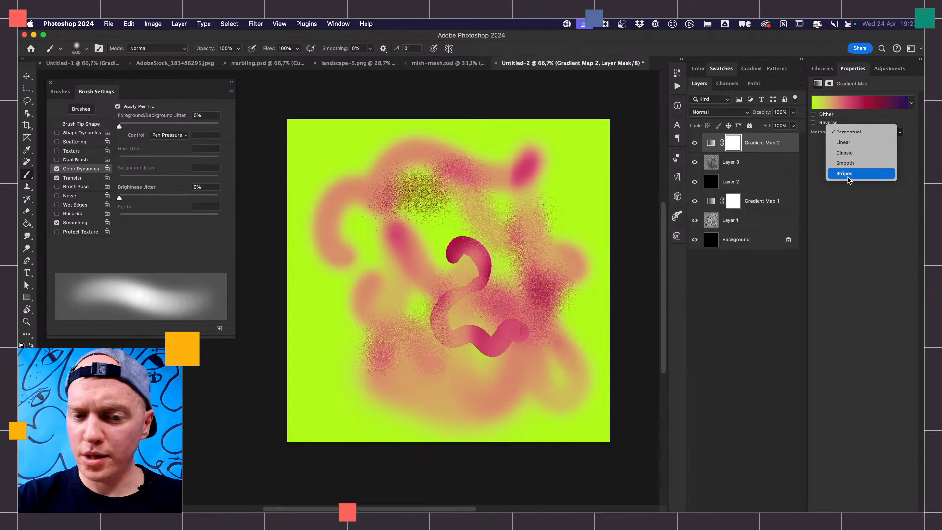
left_click(851, 177)
mouse_move(505, 200)
left_mouse_down()
mouse_move(511, 246)
mouse_move(499, 267)
mouse_move(400, 281)
mouse_move(401, 343)
left_mouse_up()
key("super+z")
- Paint a large blob with winding arms on Layer 3, reducing the 500 px brush to 250 px for the lower strokes
left_click(738, 164)
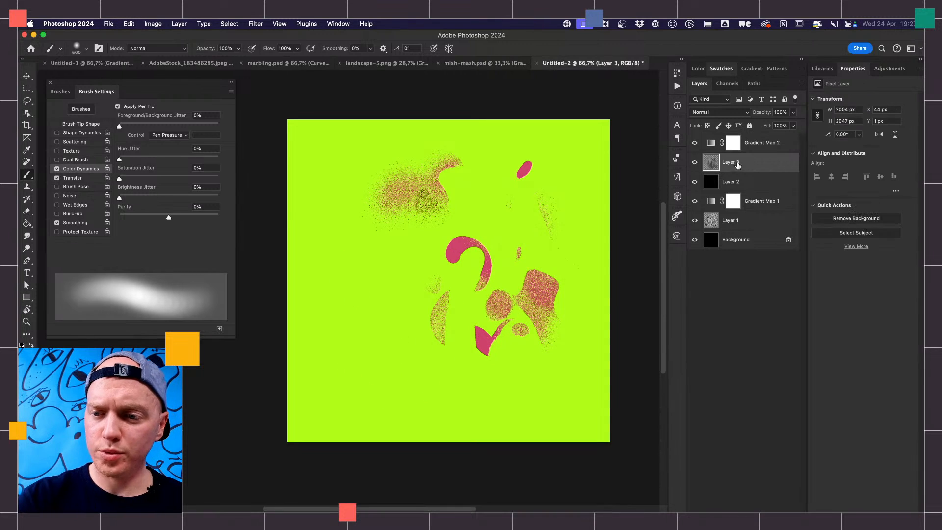
mouse_move(499, 274)
left_mouse_down()
mouse_move(470, 280)
mouse_move(459, 343)
mouse_move(426, 301)
mouse_move(404, 324)
mouse_move(425, 316)
mouse_move(411, 318)
mouse_move(412, 346)
mouse_move(448, 376)
mouse_move(484, 347)
mouse_move(461, 277)
mouse_move(465, 255)
mouse_move(548, 238)
mouse_move(547, 208)
mouse_move(531, 191)
mouse_move(471, 191)
mouse_move(441, 178)
mouse_move(361, 211)
left_mouse_up()
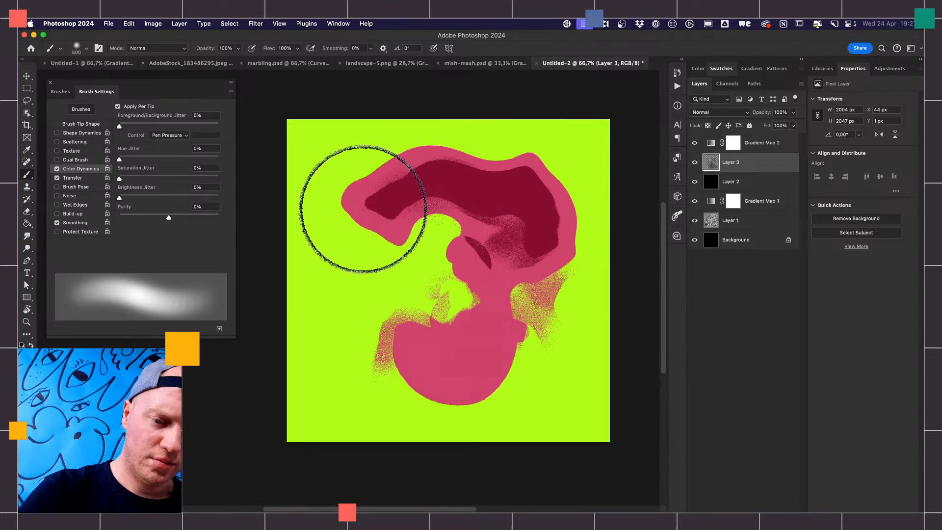
key("bracketleft")
key("bracketleft")
key("bracketleft")
mouse_move(545, 332)
left_mouse_down()
mouse_move(530, 387)
mouse_move(470, 336)
mouse_move(441, 335)
mouse_move(408, 308)
mouse_move(372, 315)
mouse_move(327, 358)
mouse_move(322, 381)
mouse_move(426, 413)
mouse_move(412, 401)
mouse_move(428, 370)
mouse_move(464, 349)
mouse_move(474, 305)
mouse_move(550, 263)
mouse_move(560, 209)
mouse_move(512, 150)
mouse_move(453, 150)
mouse_move(445, 196)
mouse_move(388, 252)
mouse_move(352, 258)
mouse_move(317, 313)
mouse_move(349, 366)
mouse_move(350, 392)
mouse_move(384, 385)
left_mouse_up()
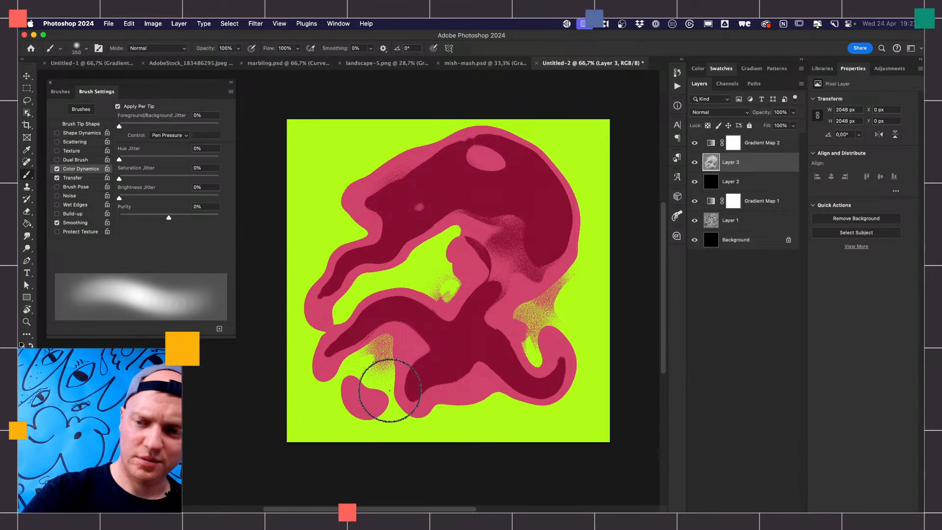
- Try the grey-to-pink Rich Rad Gradient on Gradient Map 2, and settle on the black-blue-pink preset from the Rich group
left_click(763, 145)
left_click(866, 104)
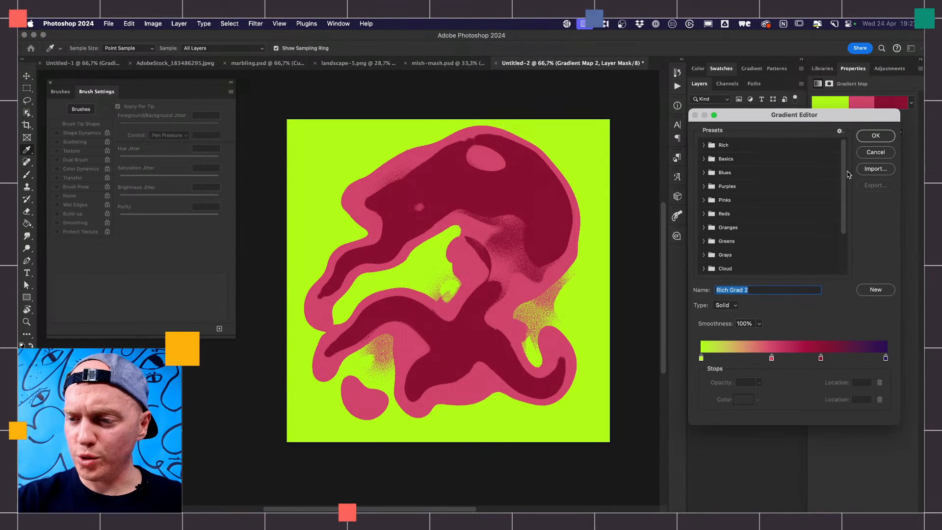
scroll(838, 273, "down", 1)
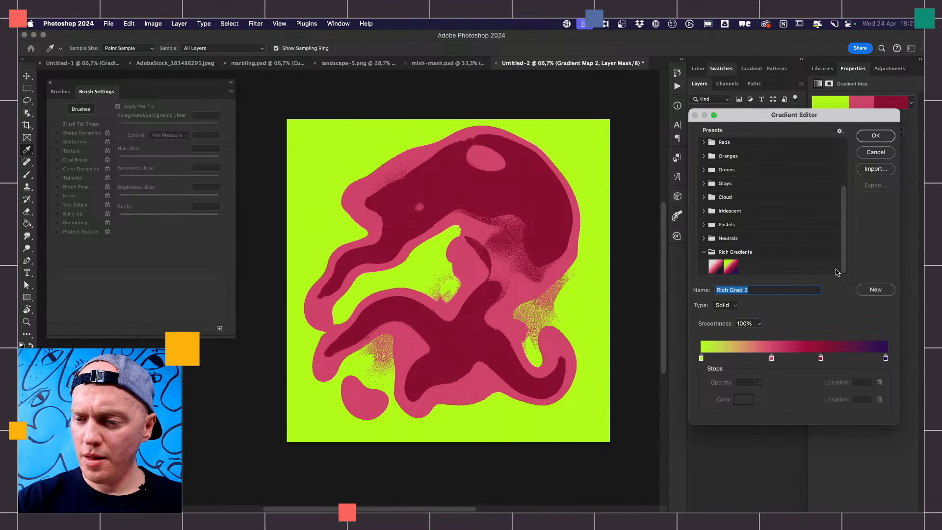
left_click(731, 267)
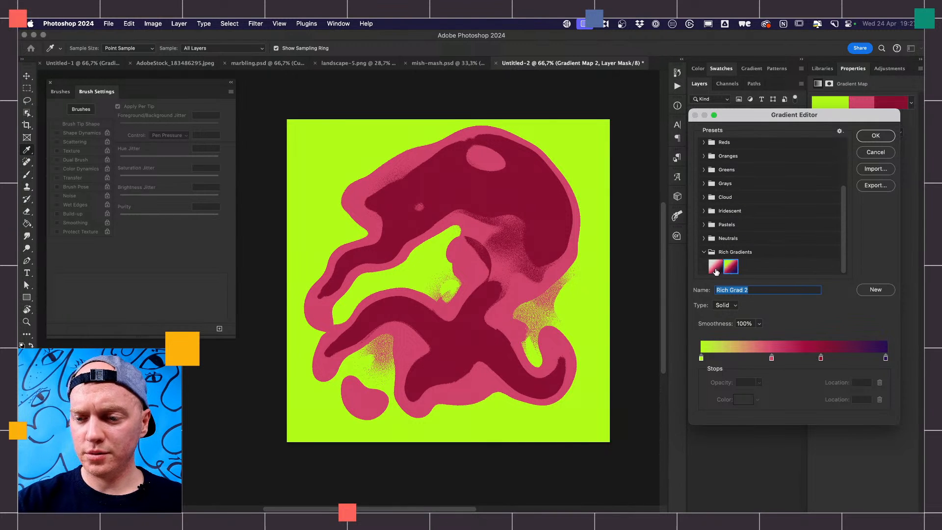
left_click(716, 267)
scroll(717, 221, "up", 5)
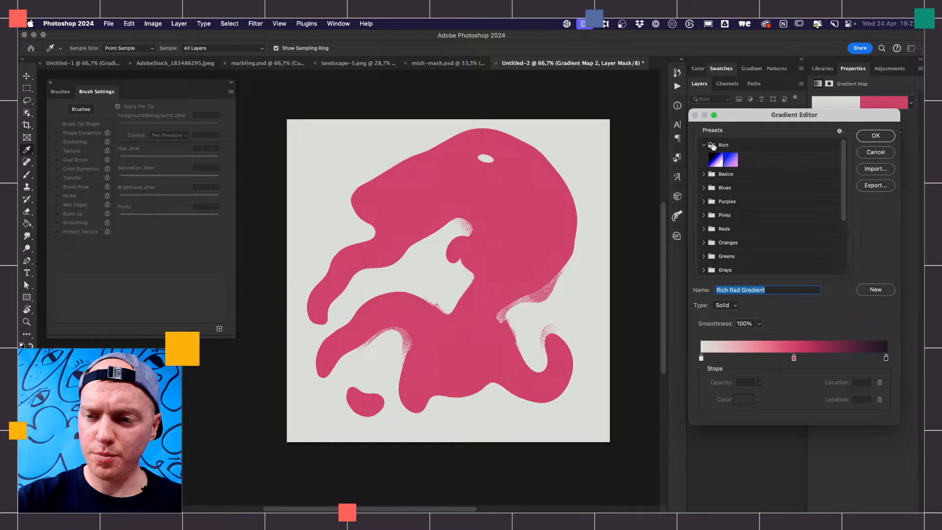
left_click(716, 160)
left_click(872, 137)
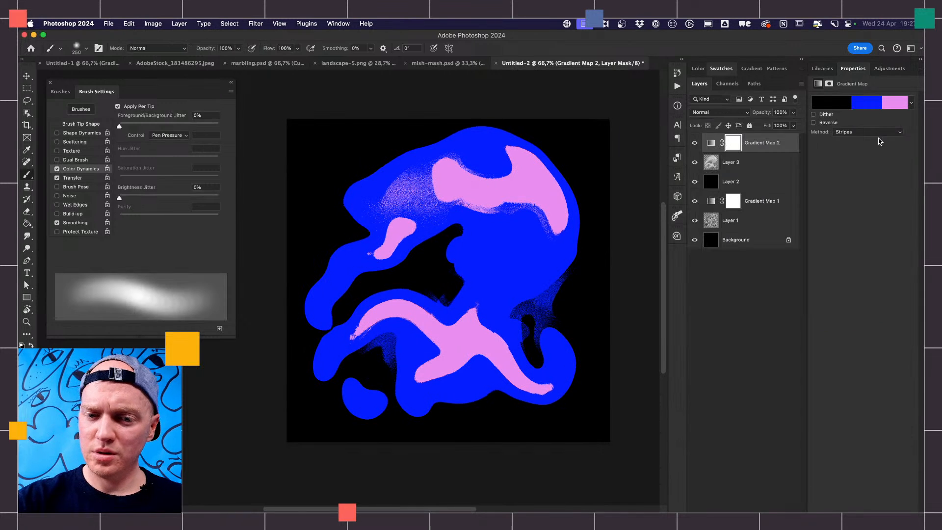
- Undo the stray stroke on Gradient Map 2's mask and reshape the blob with more soft brush strokes on Layer 3
mouse_move(562, 280)
left_mouse_down()
mouse_move(521, 272)
mouse_move(493, 244)
left_mouse_up()
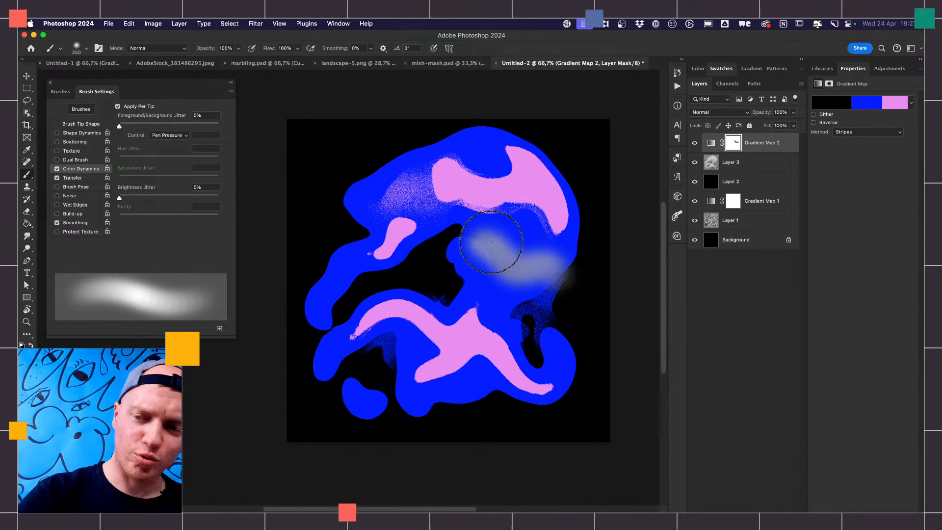
key("super+z")
left_click(747, 167)
mouse_move(554, 269)
left_mouse_down()
mouse_move(482, 291)
mouse_move(438, 274)
mouse_move(392, 275)
mouse_move(403, 266)
mouse_move(558, 269)
mouse_move(483, 214)
mouse_move(368, 162)
mouse_move(348, 240)
mouse_move(379, 257)
mouse_move(418, 243)
mouse_move(459, 279)
mouse_move(508, 254)
mouse_move(519, 291)
mouse_move(539, 305)
mouse_move(564, 273)
left_mouse_up()
- Reverse Gradient Map 2's colors to preview the inverted striping, and switch the reversal off again
left_click(767, 147)
left_click(814, 123)
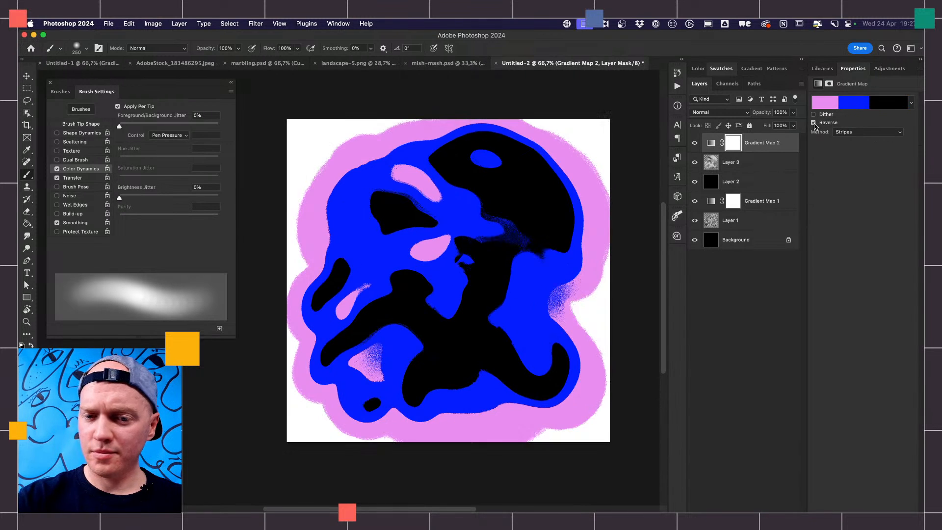
left_click(814, 123)
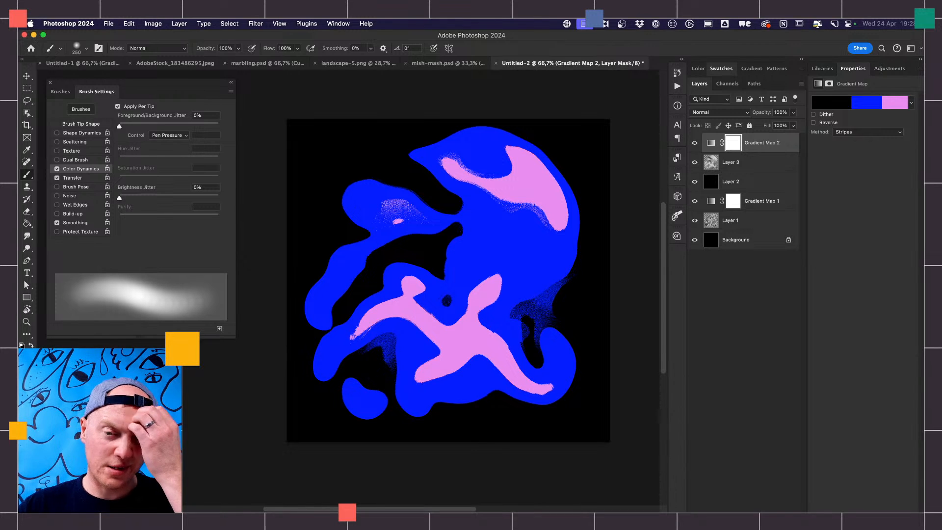
key("super+Tab")
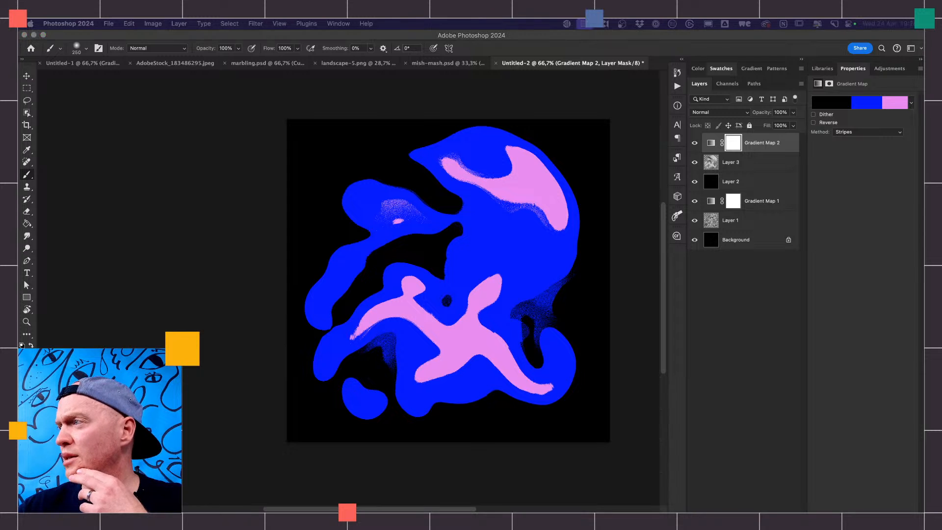